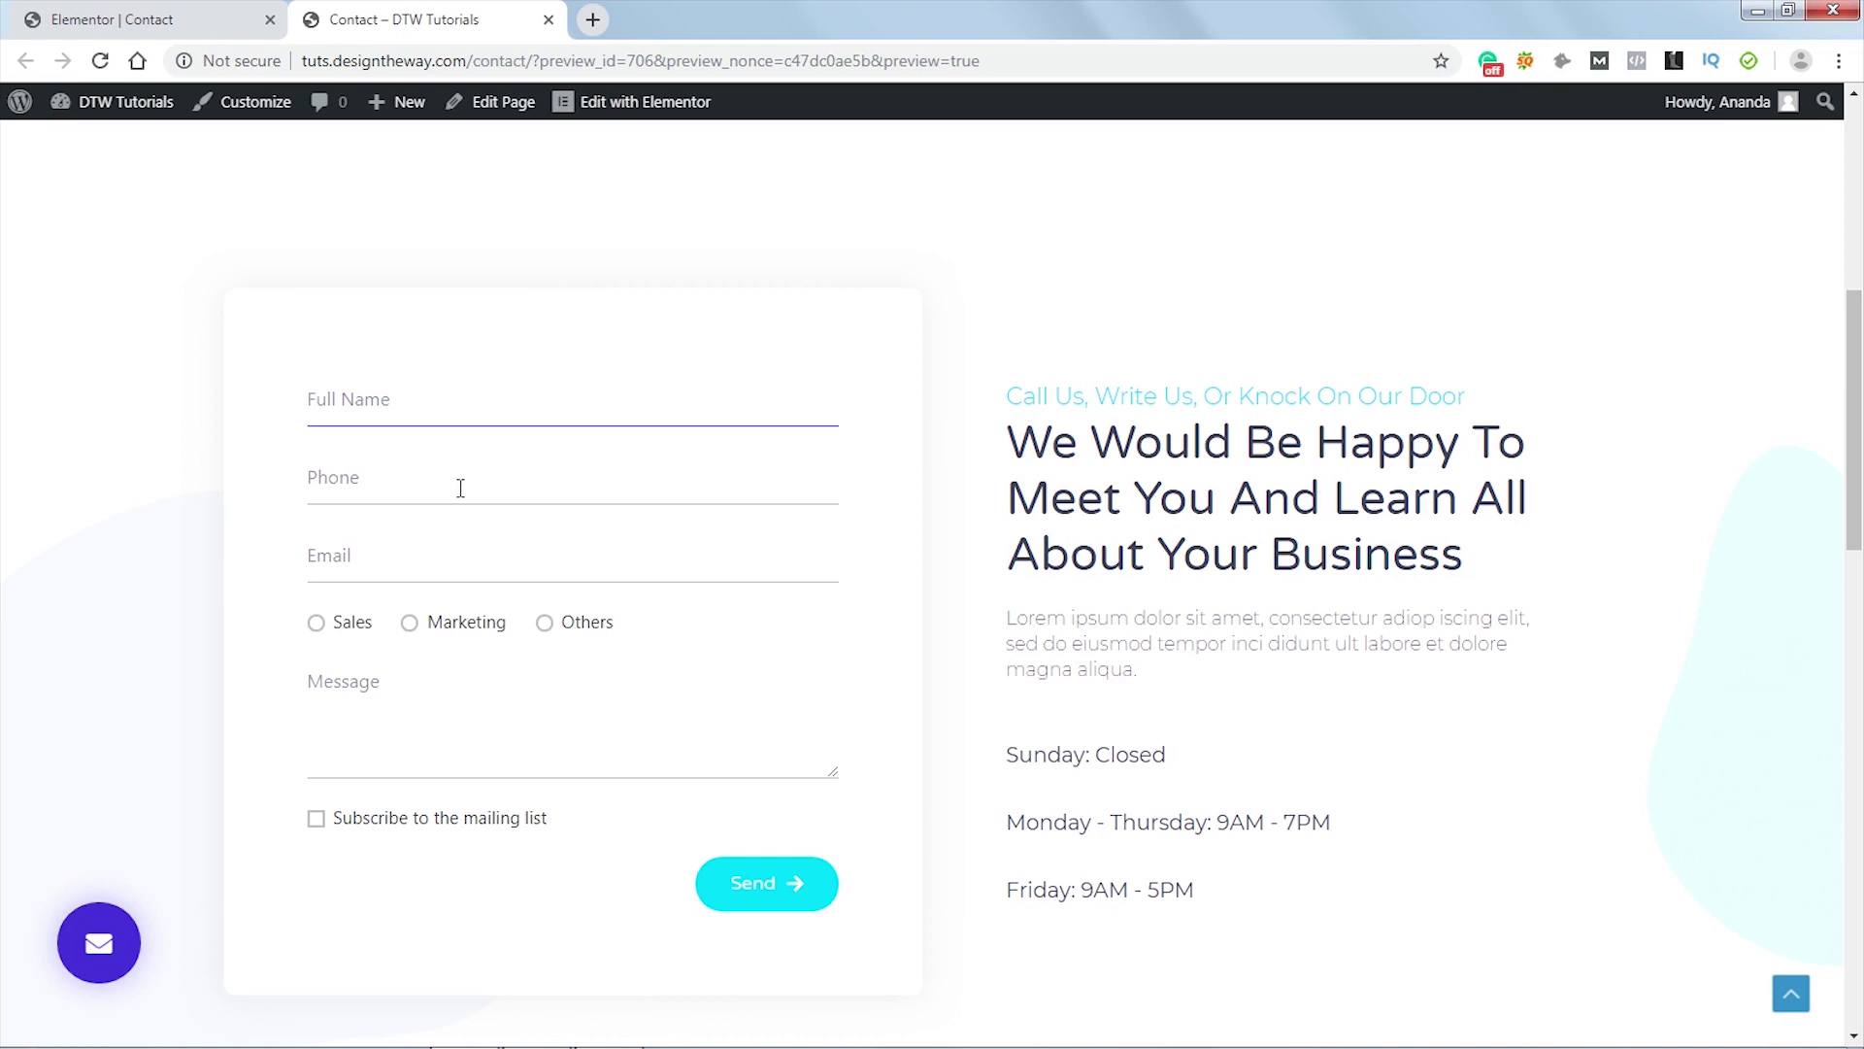
- In the preview, pick Marketing over Sales, focus the Message field, and tick the Subscribe checkbox
left_click(316, 627)
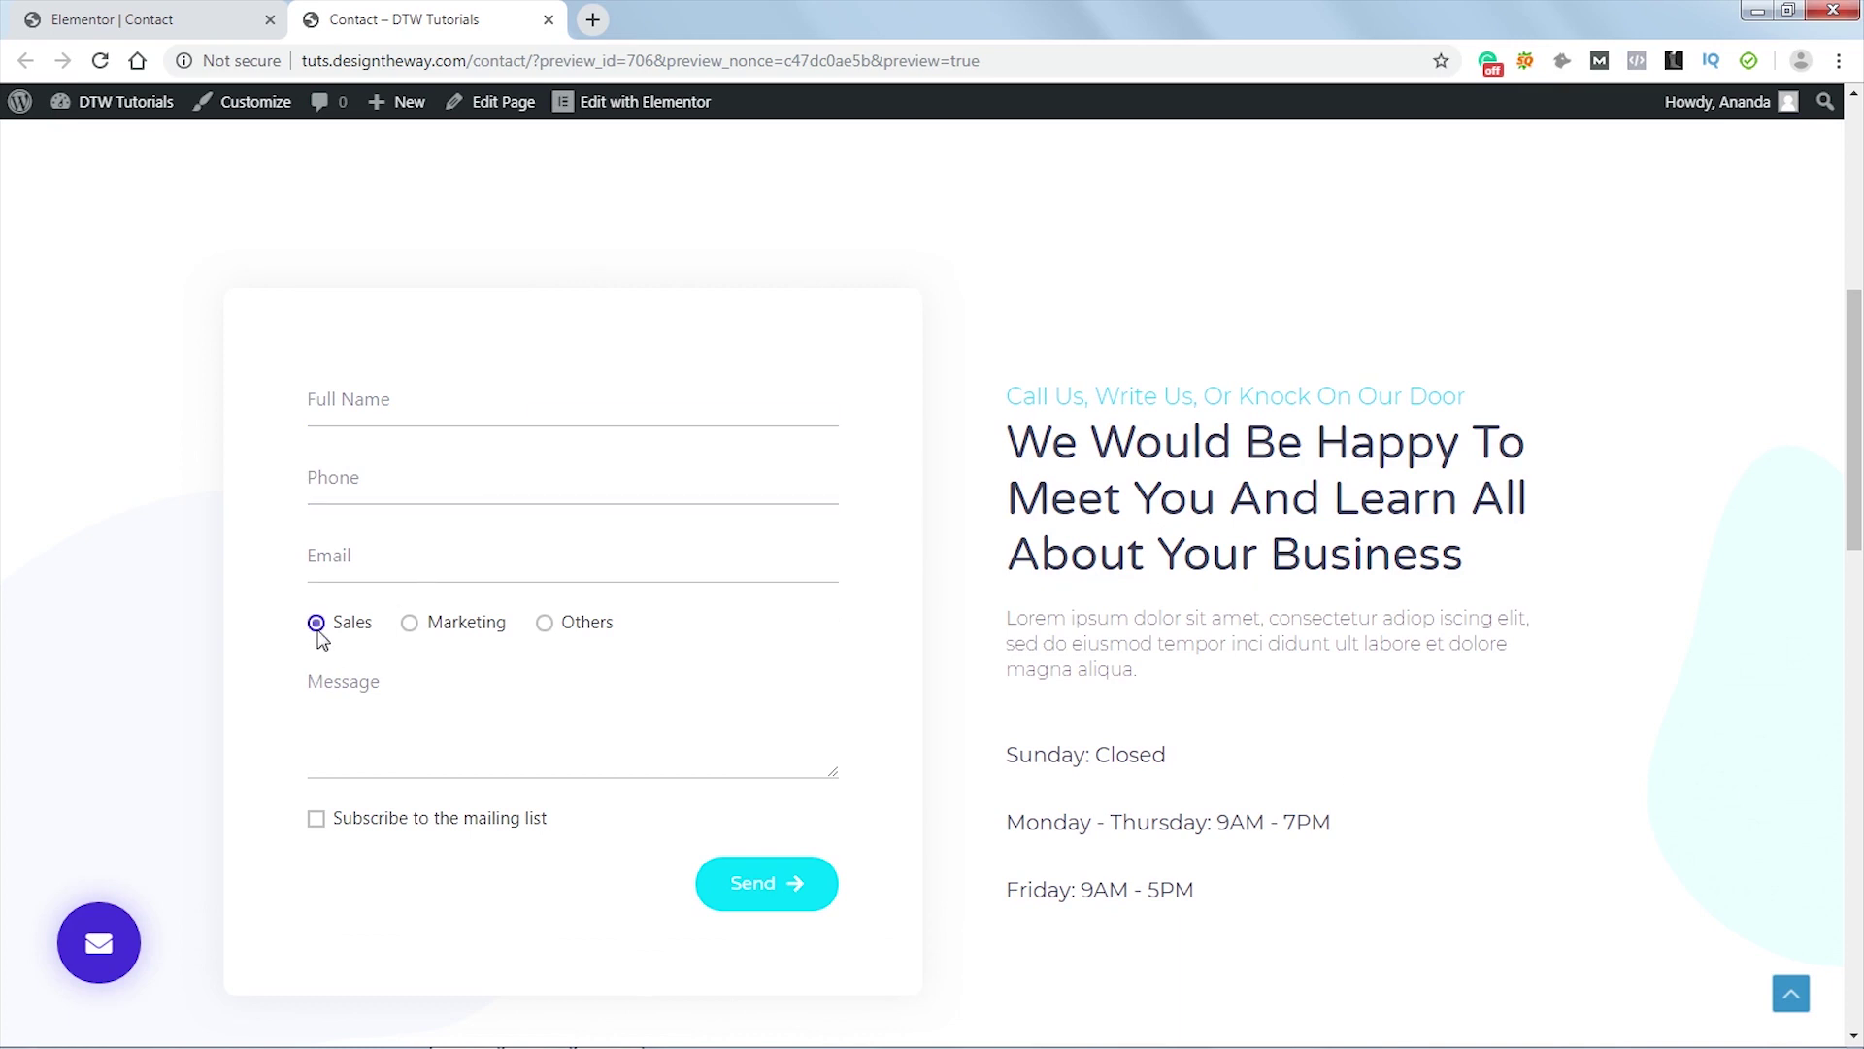
left_click(411, 625)
left_click(371, 769)
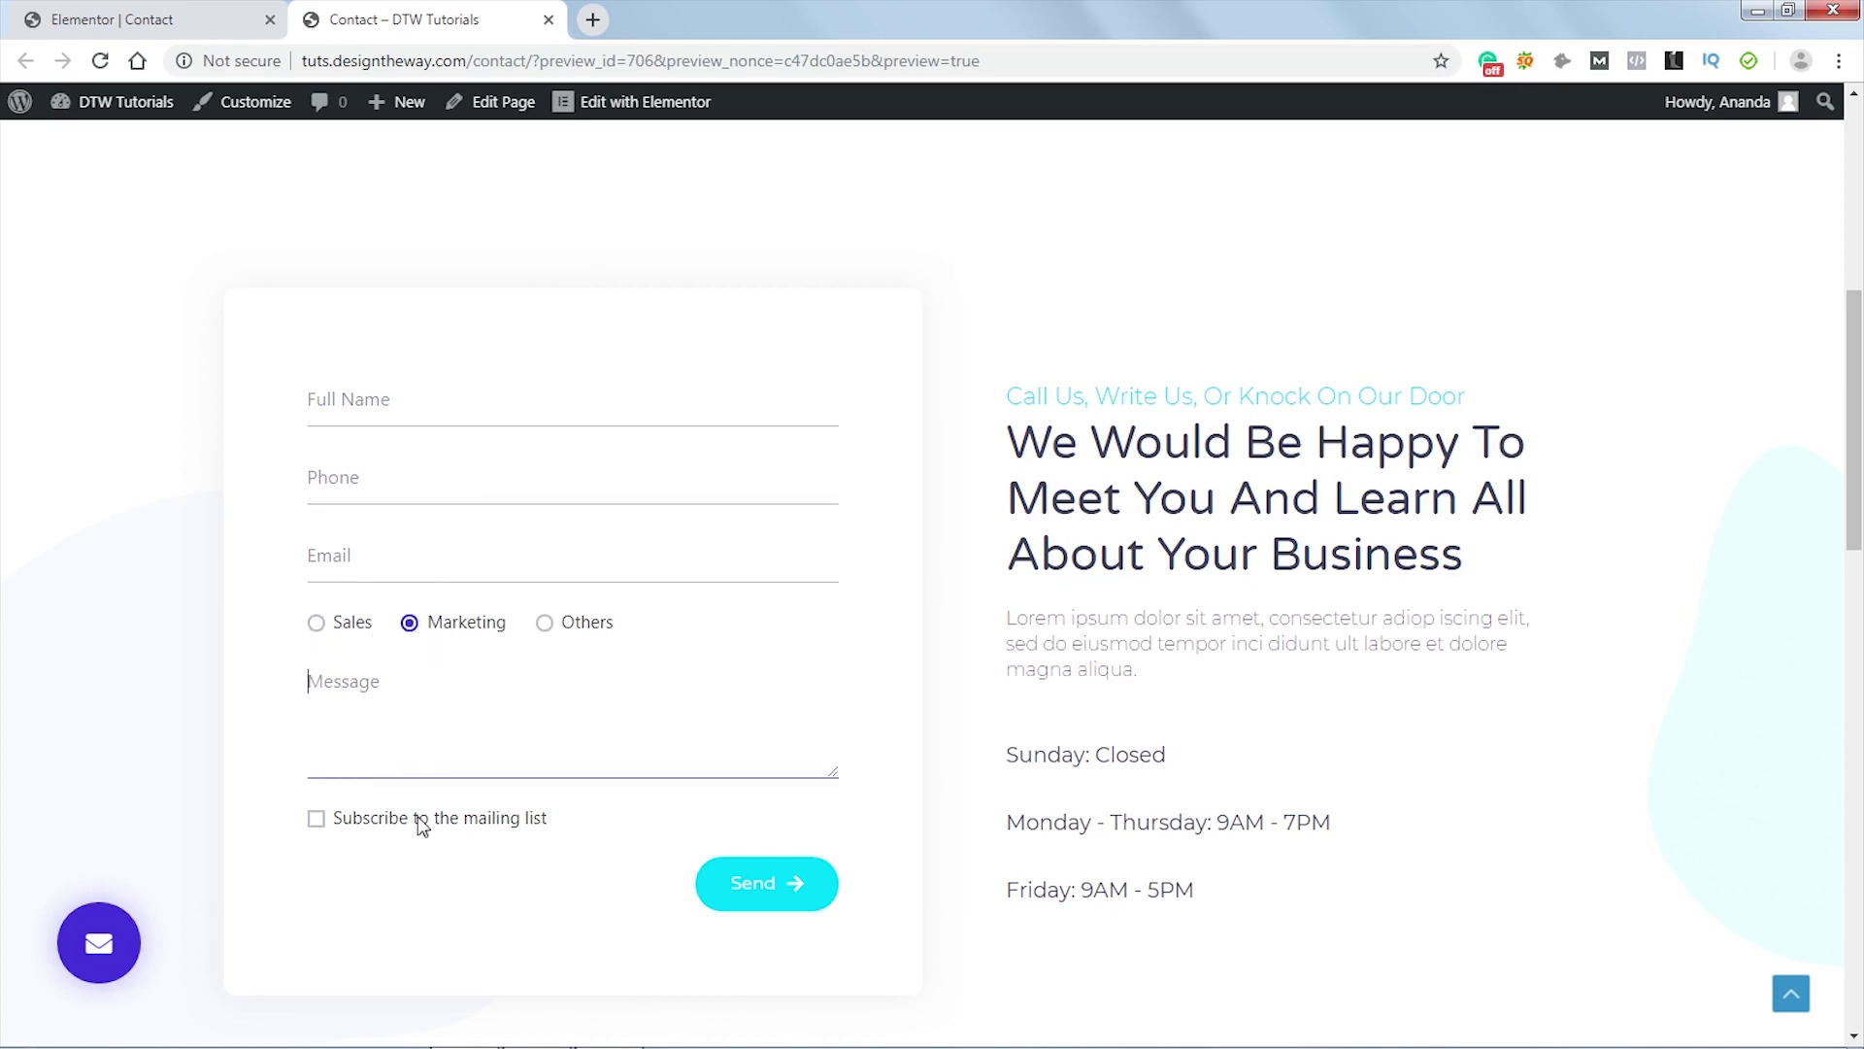
left_click(315, 821)
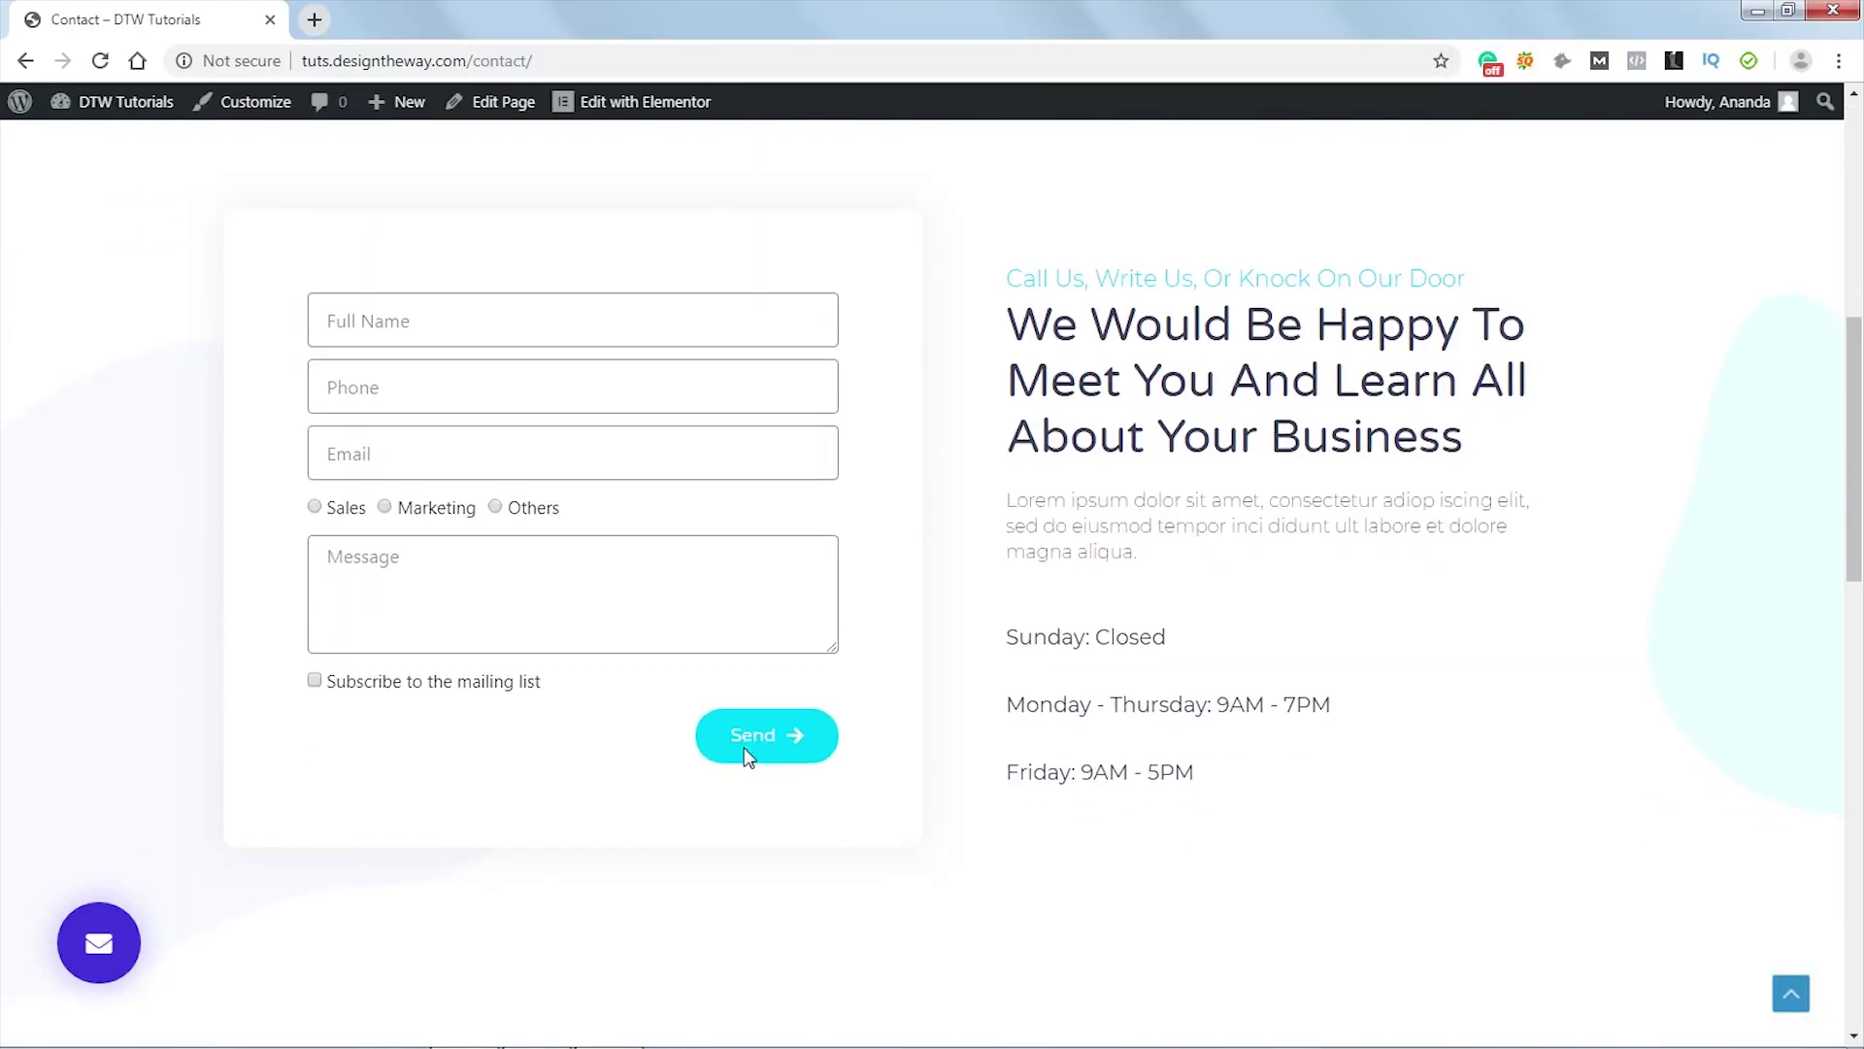
scroll(808, 285, "up", 1)
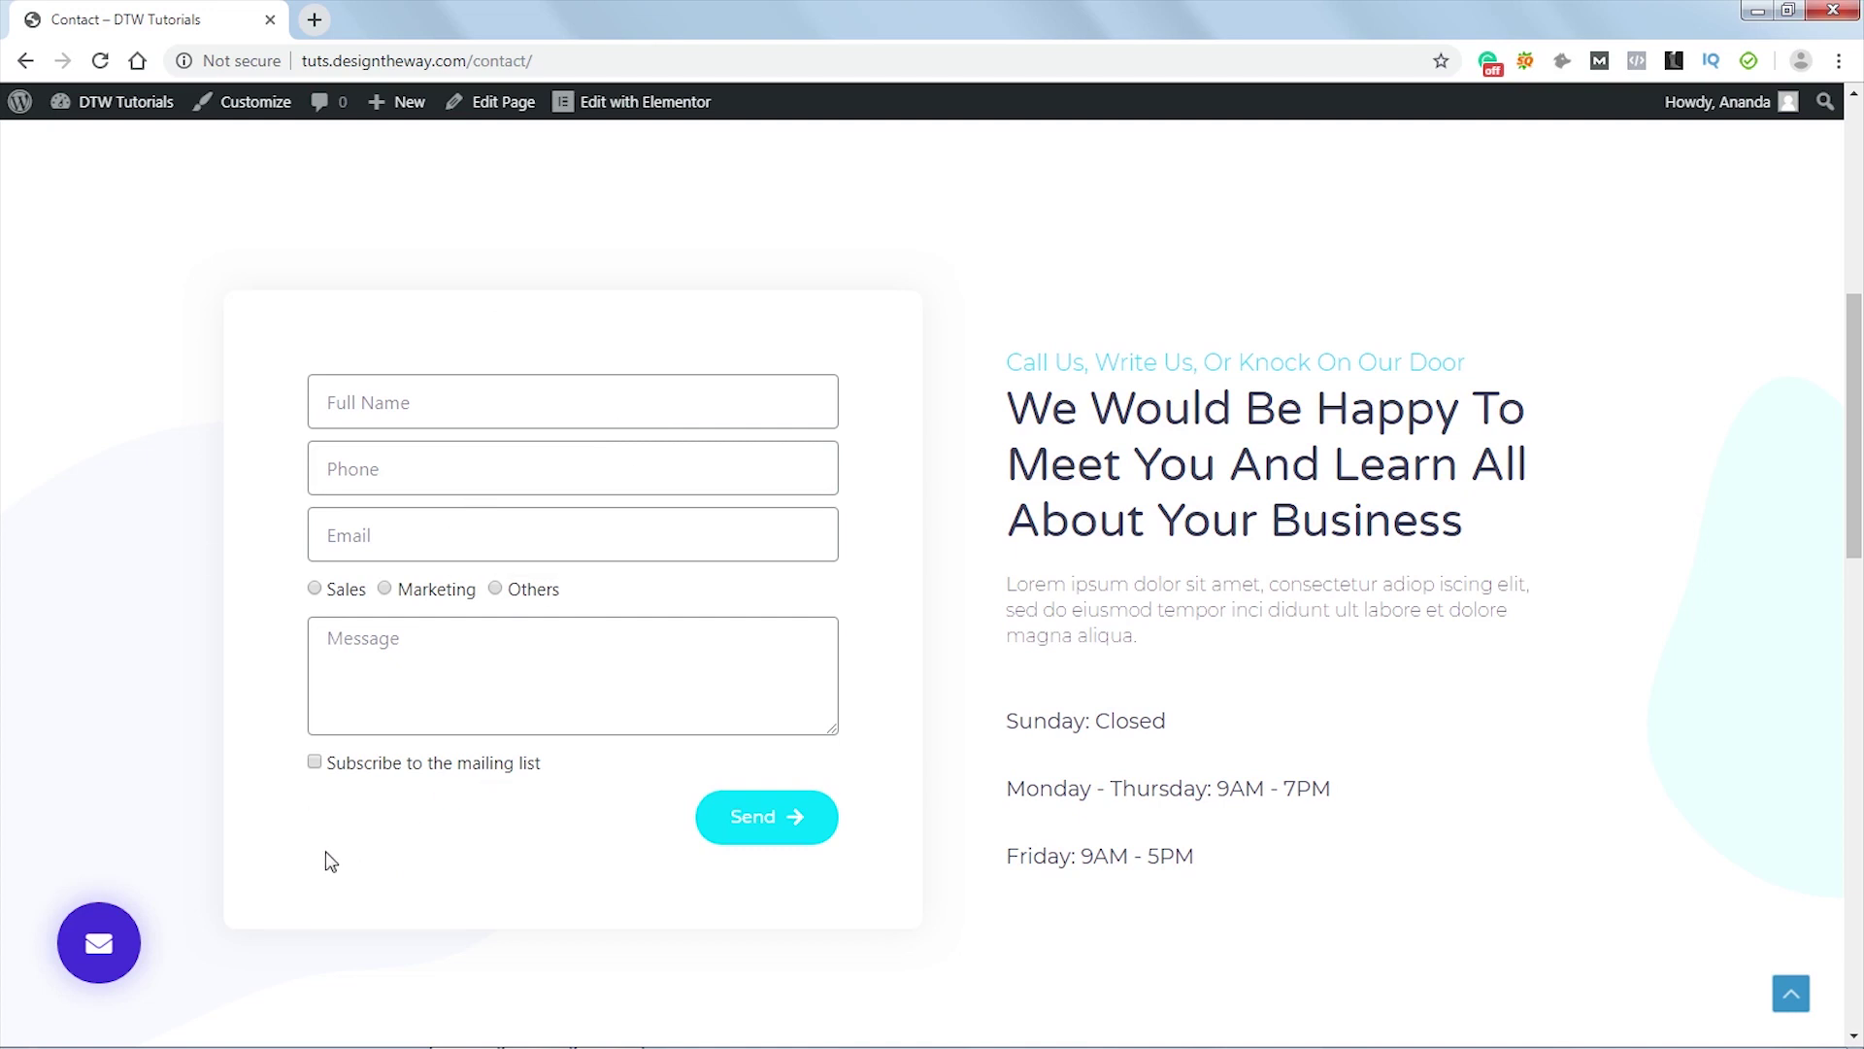
left_click(522, 403)
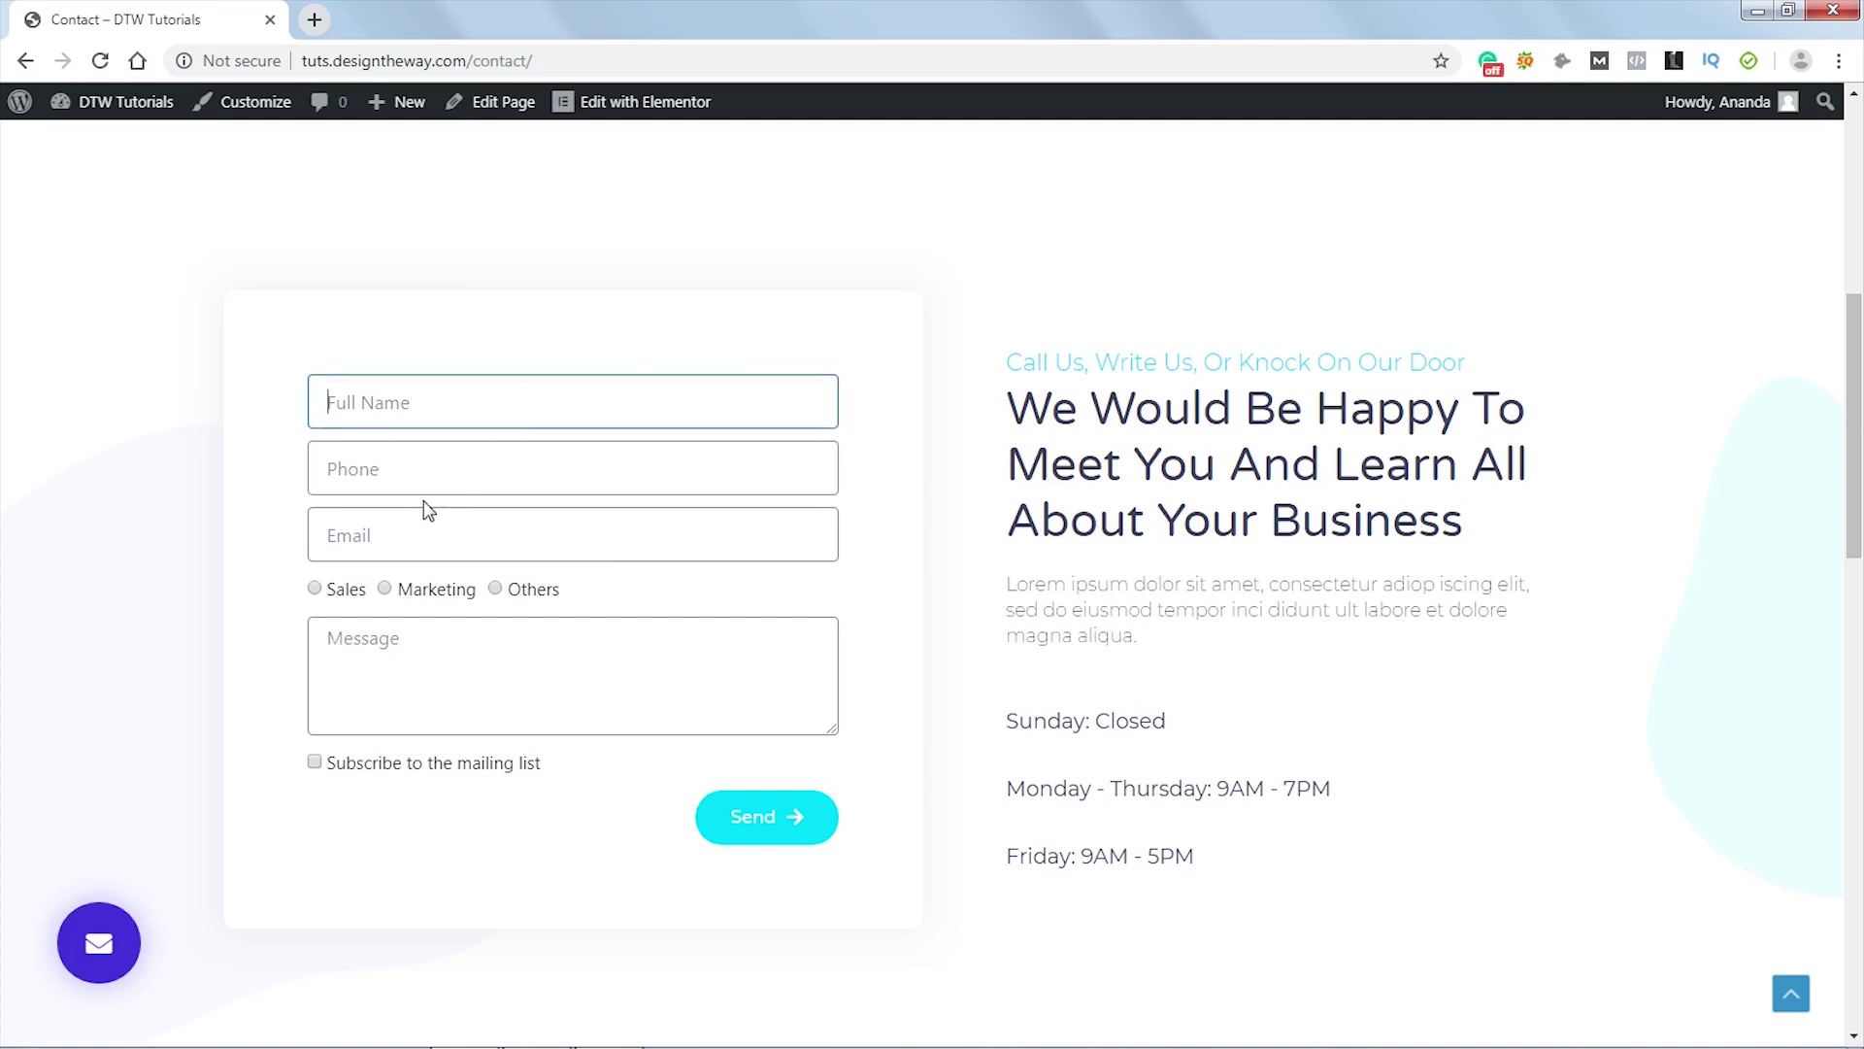
left_click(438, 471)
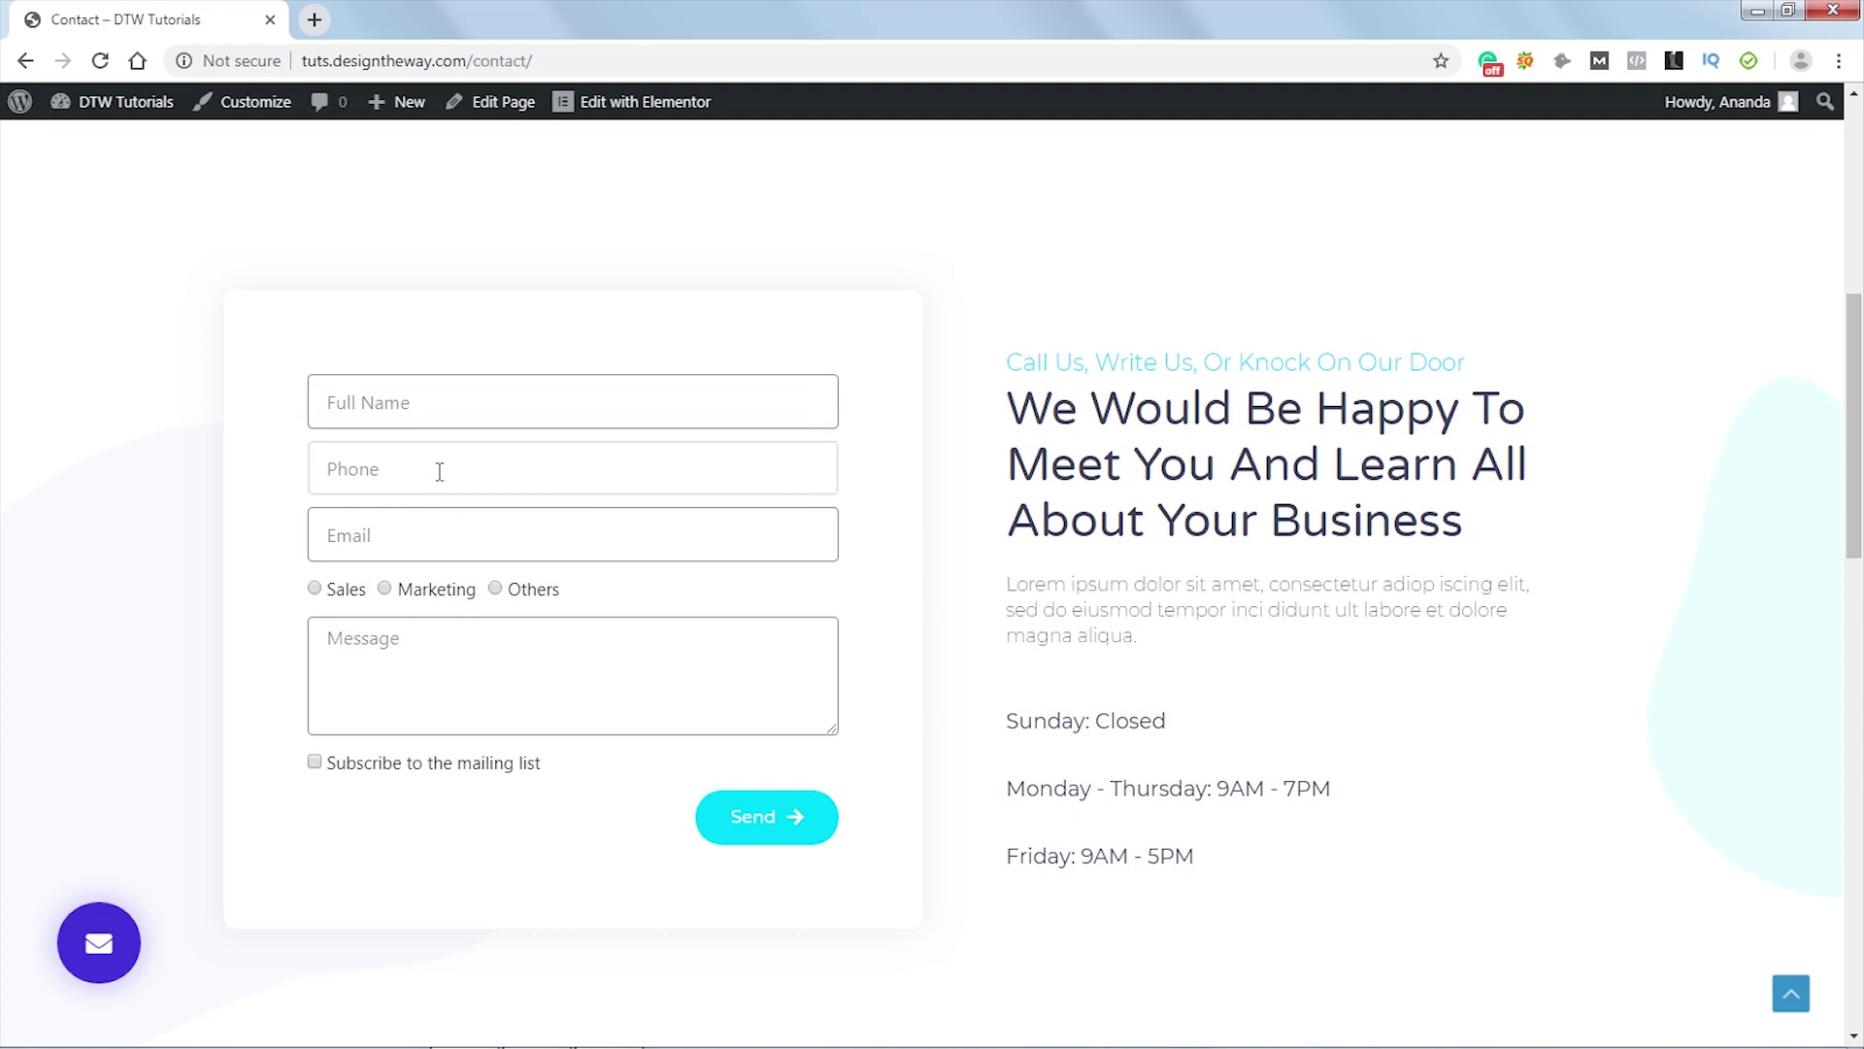
left_click(443, 539)
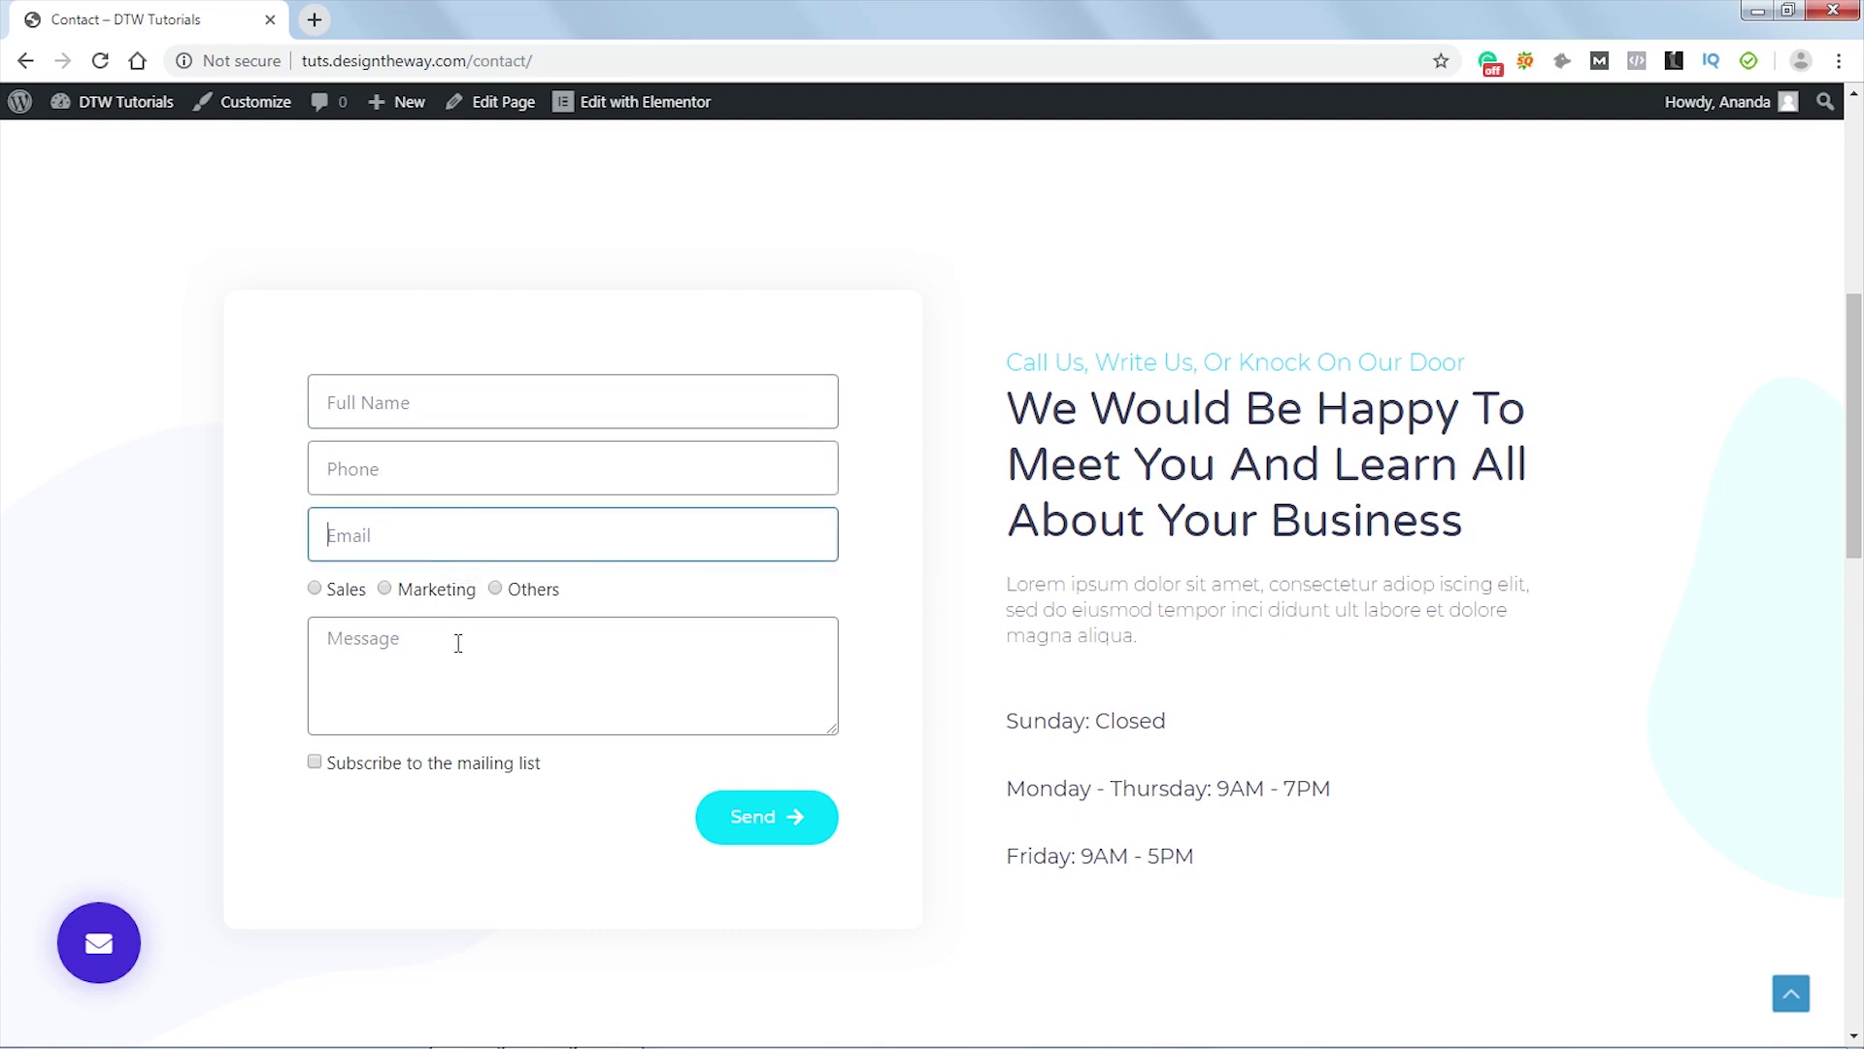
left_click(458, 645)
left_click(274, 657)
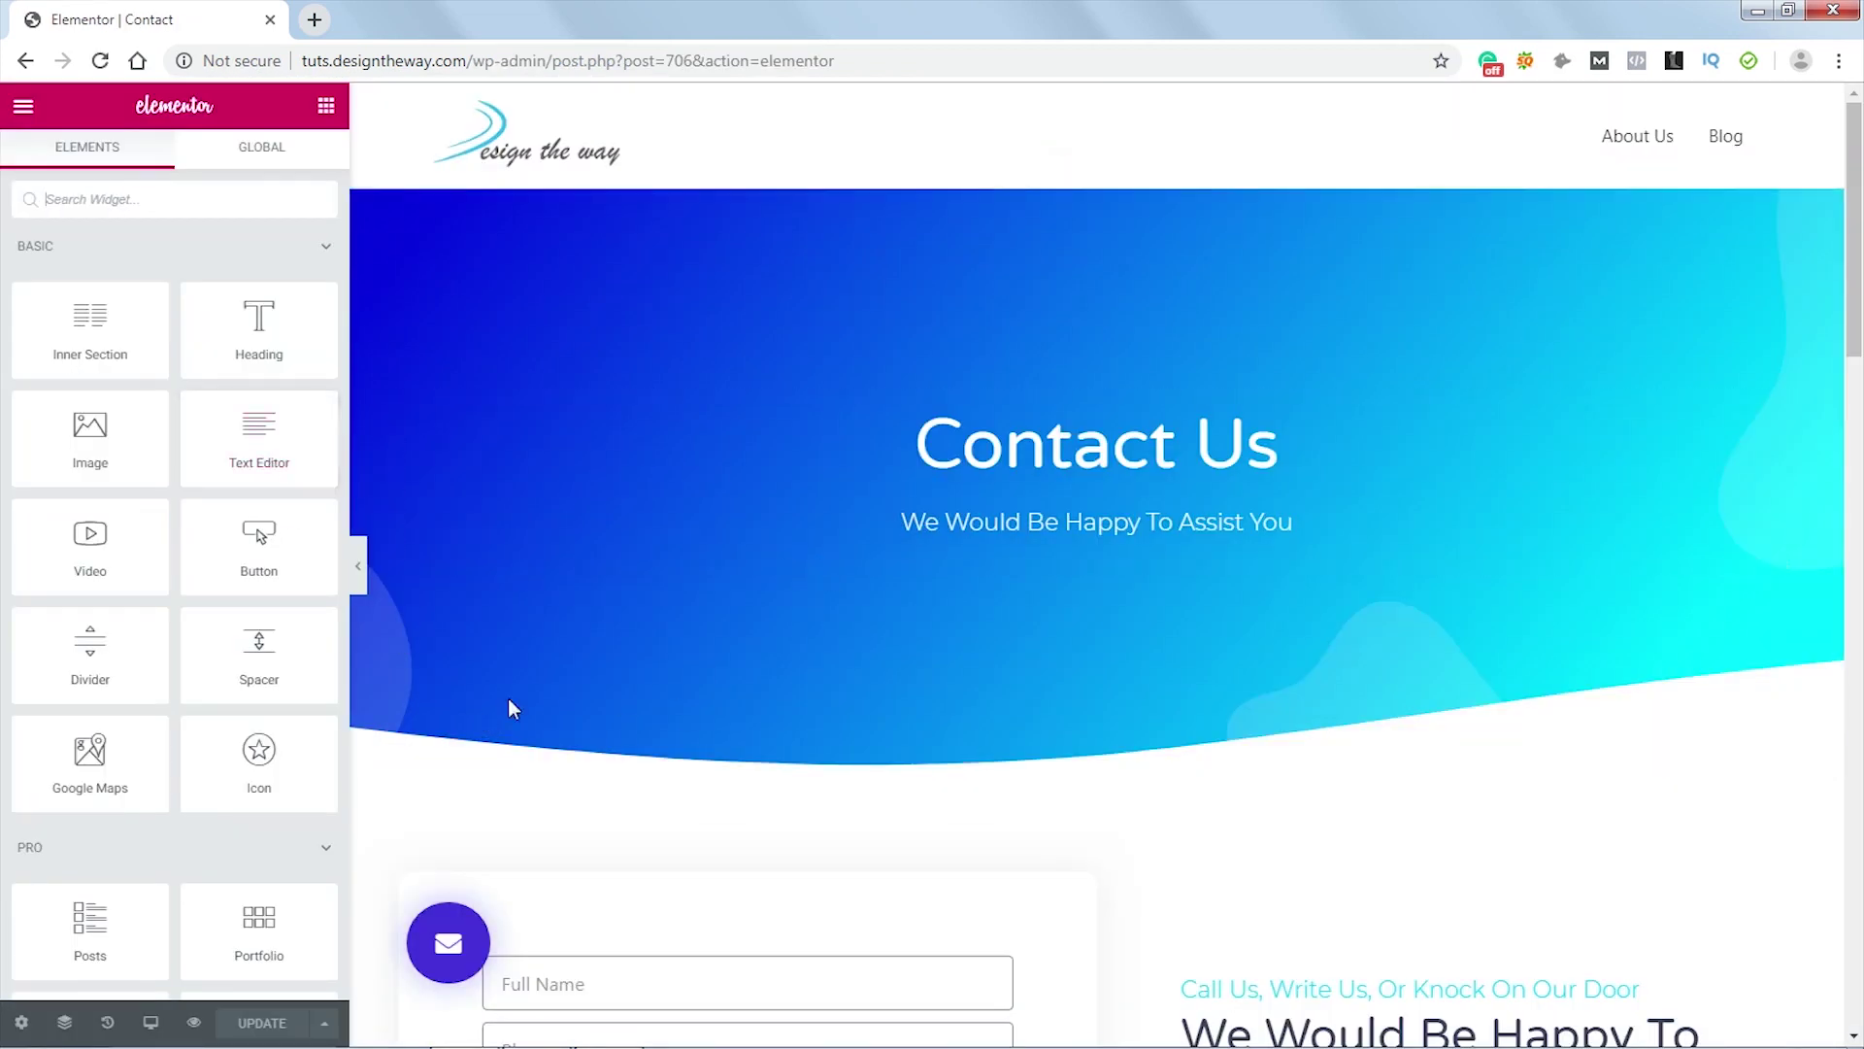
- Select the contact form widget and set its Style Rows Gap to 20
scroll(901, 698, "down", 4)
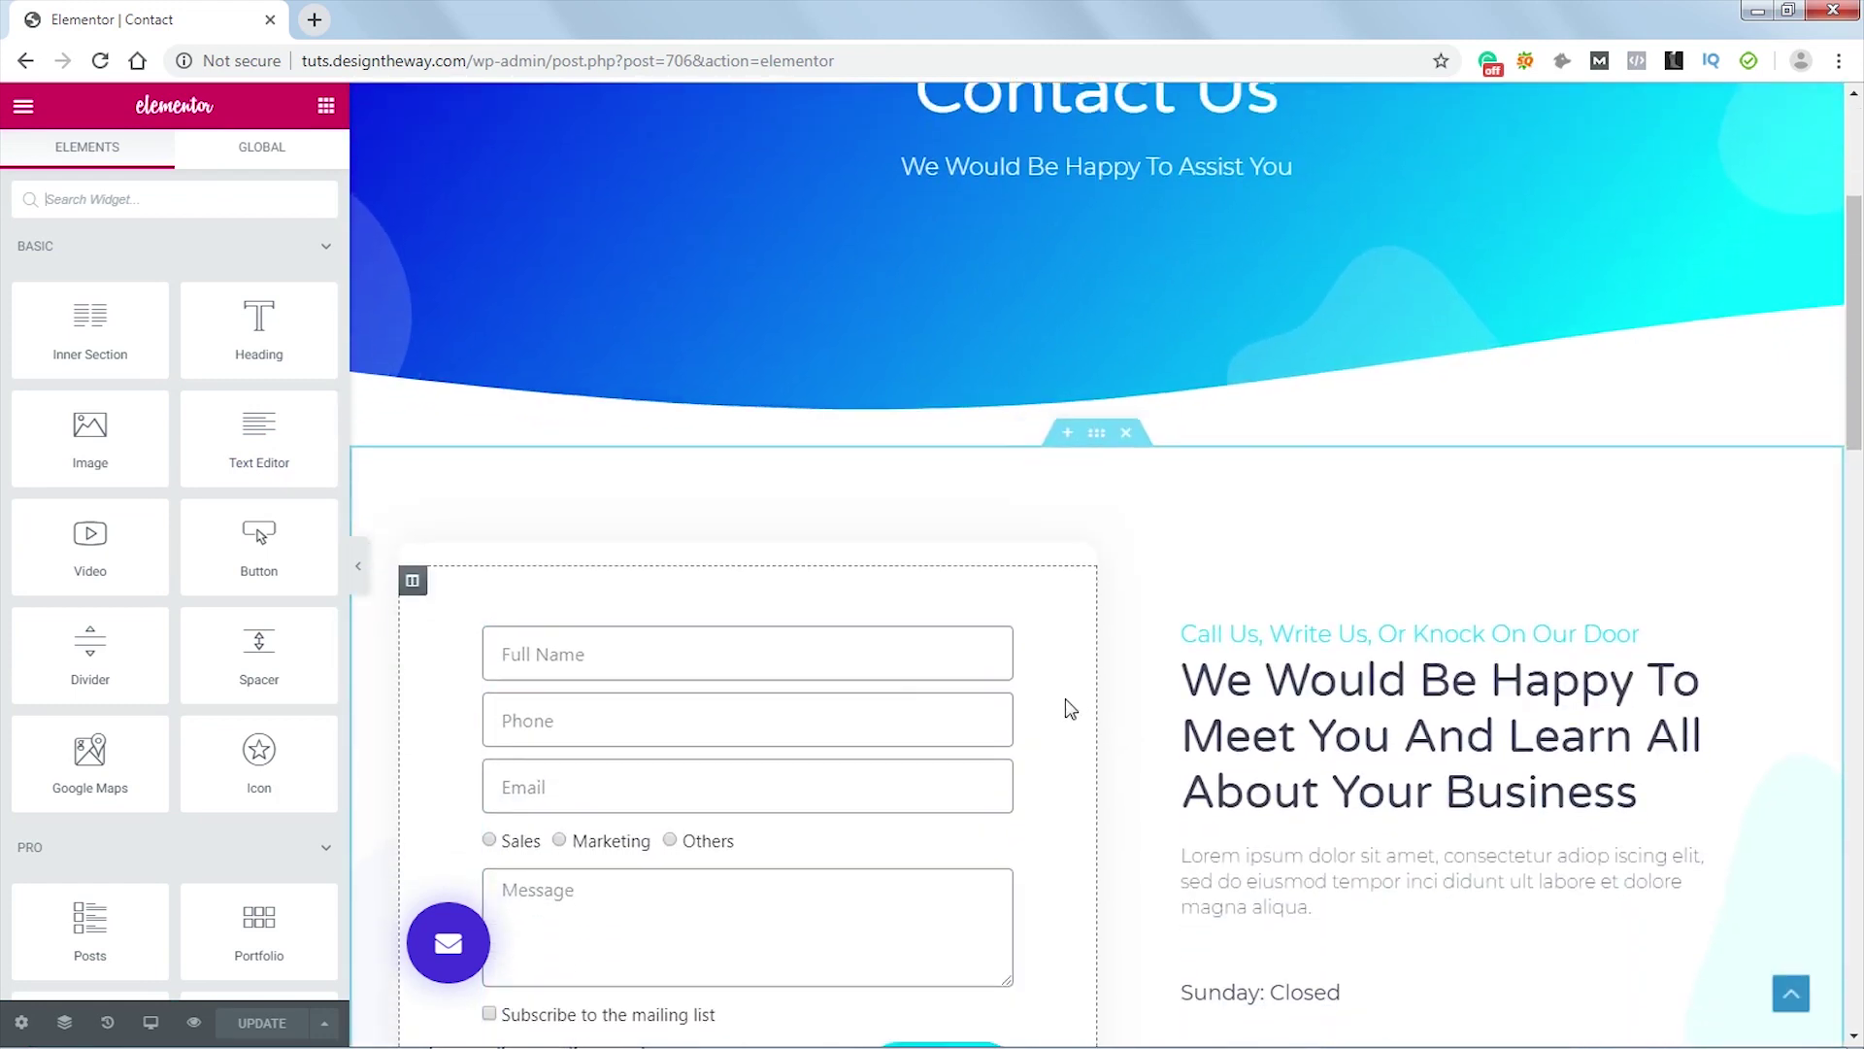
scroll(1064, 697, "down", 3)
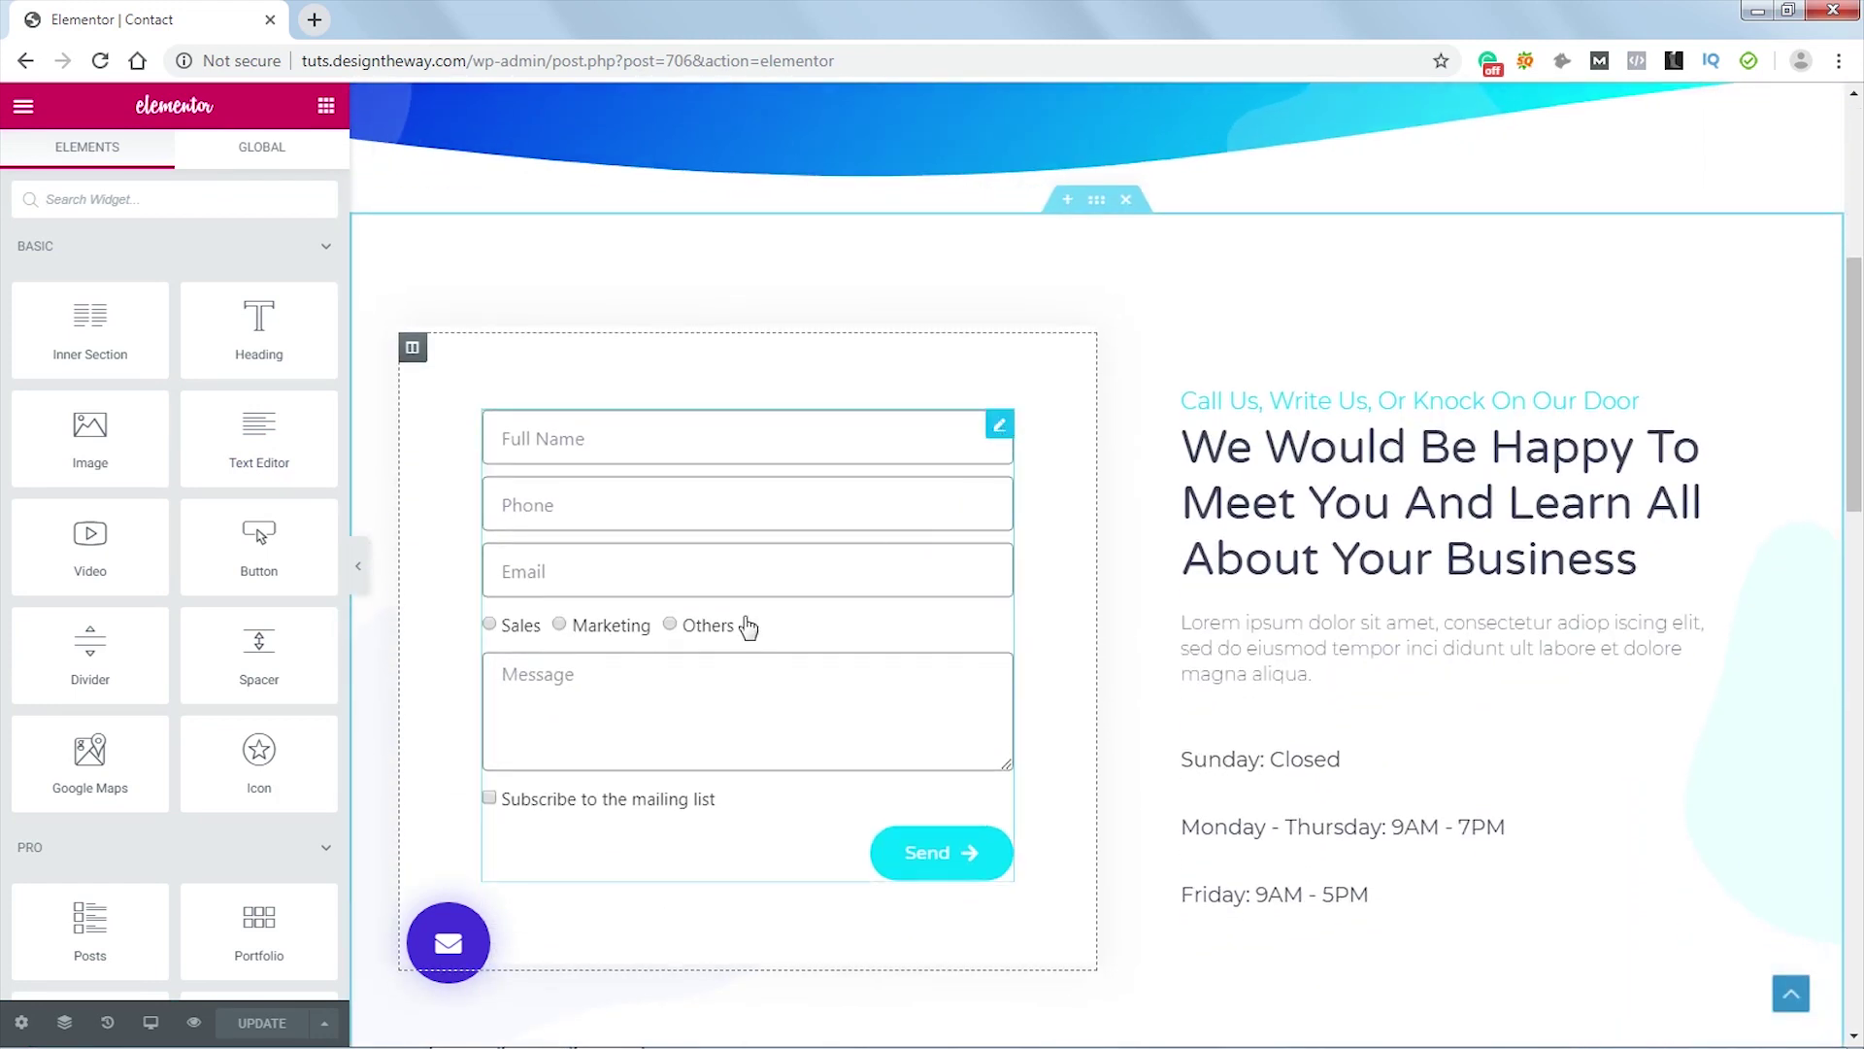
left_click(472, 713)
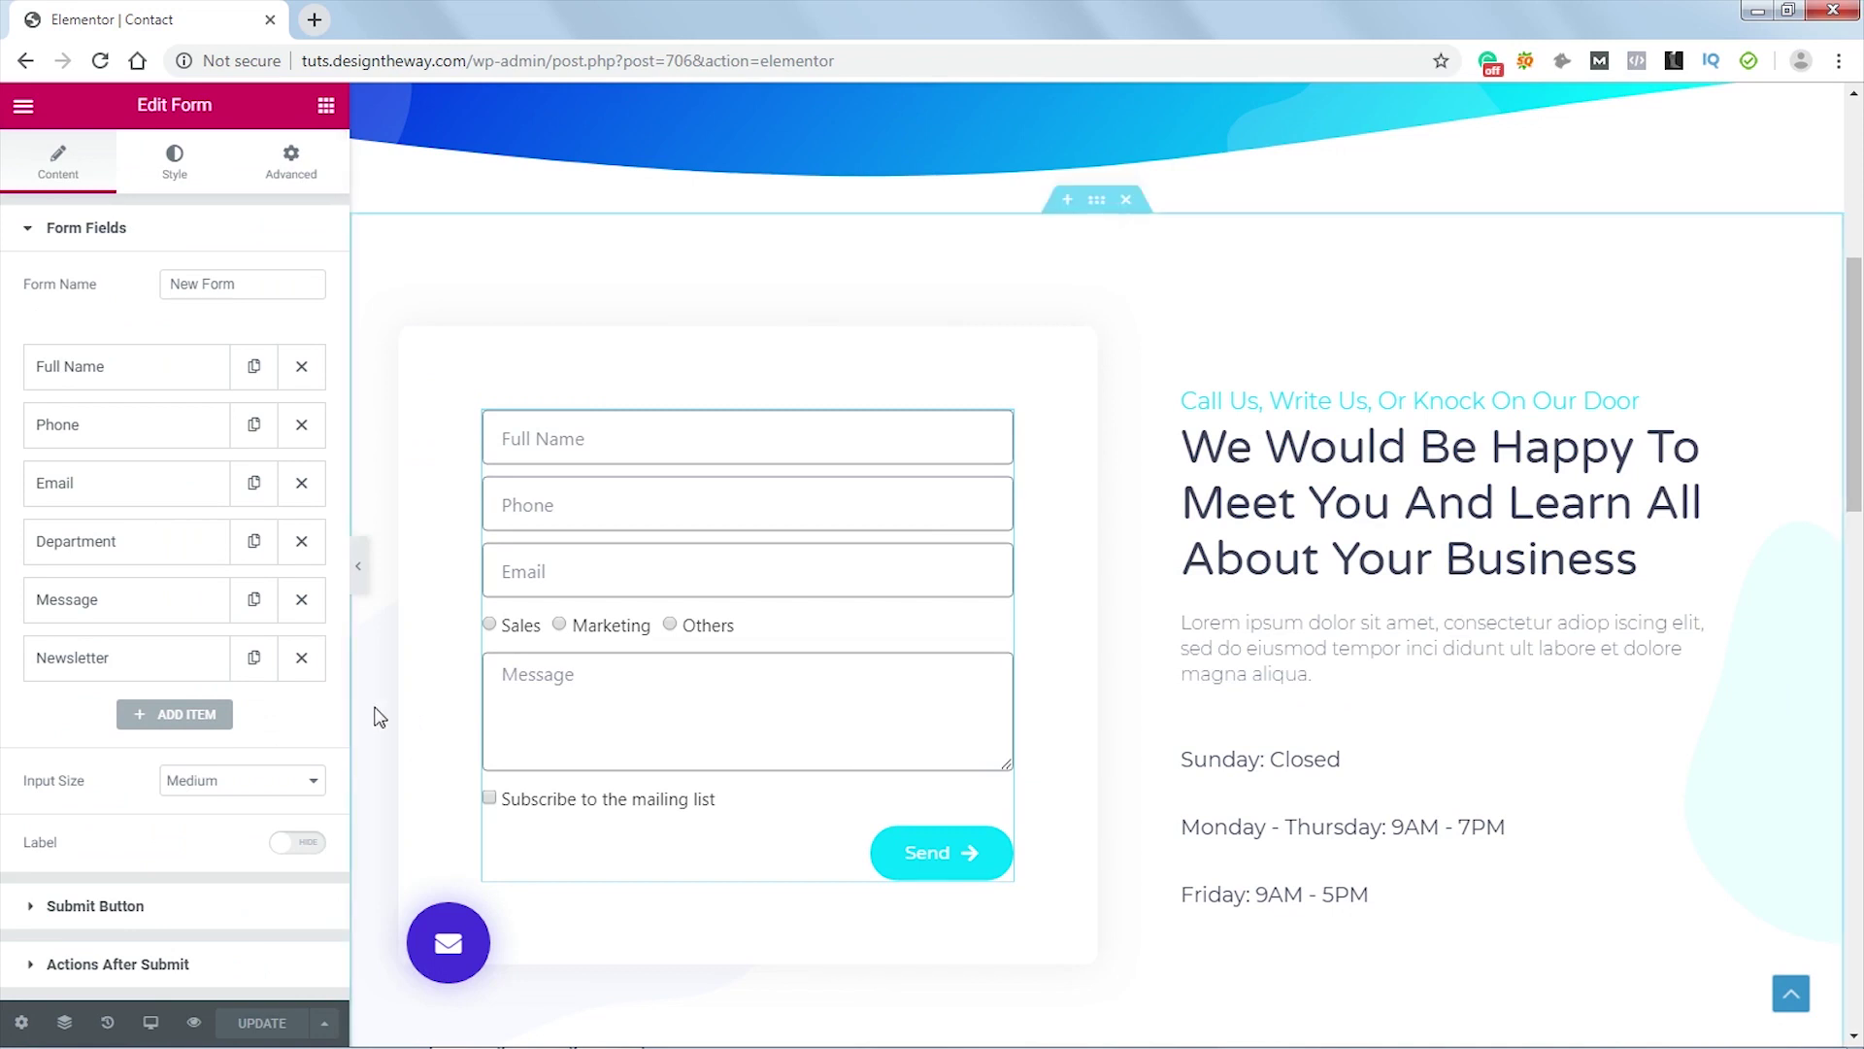
left_click(174, 163)
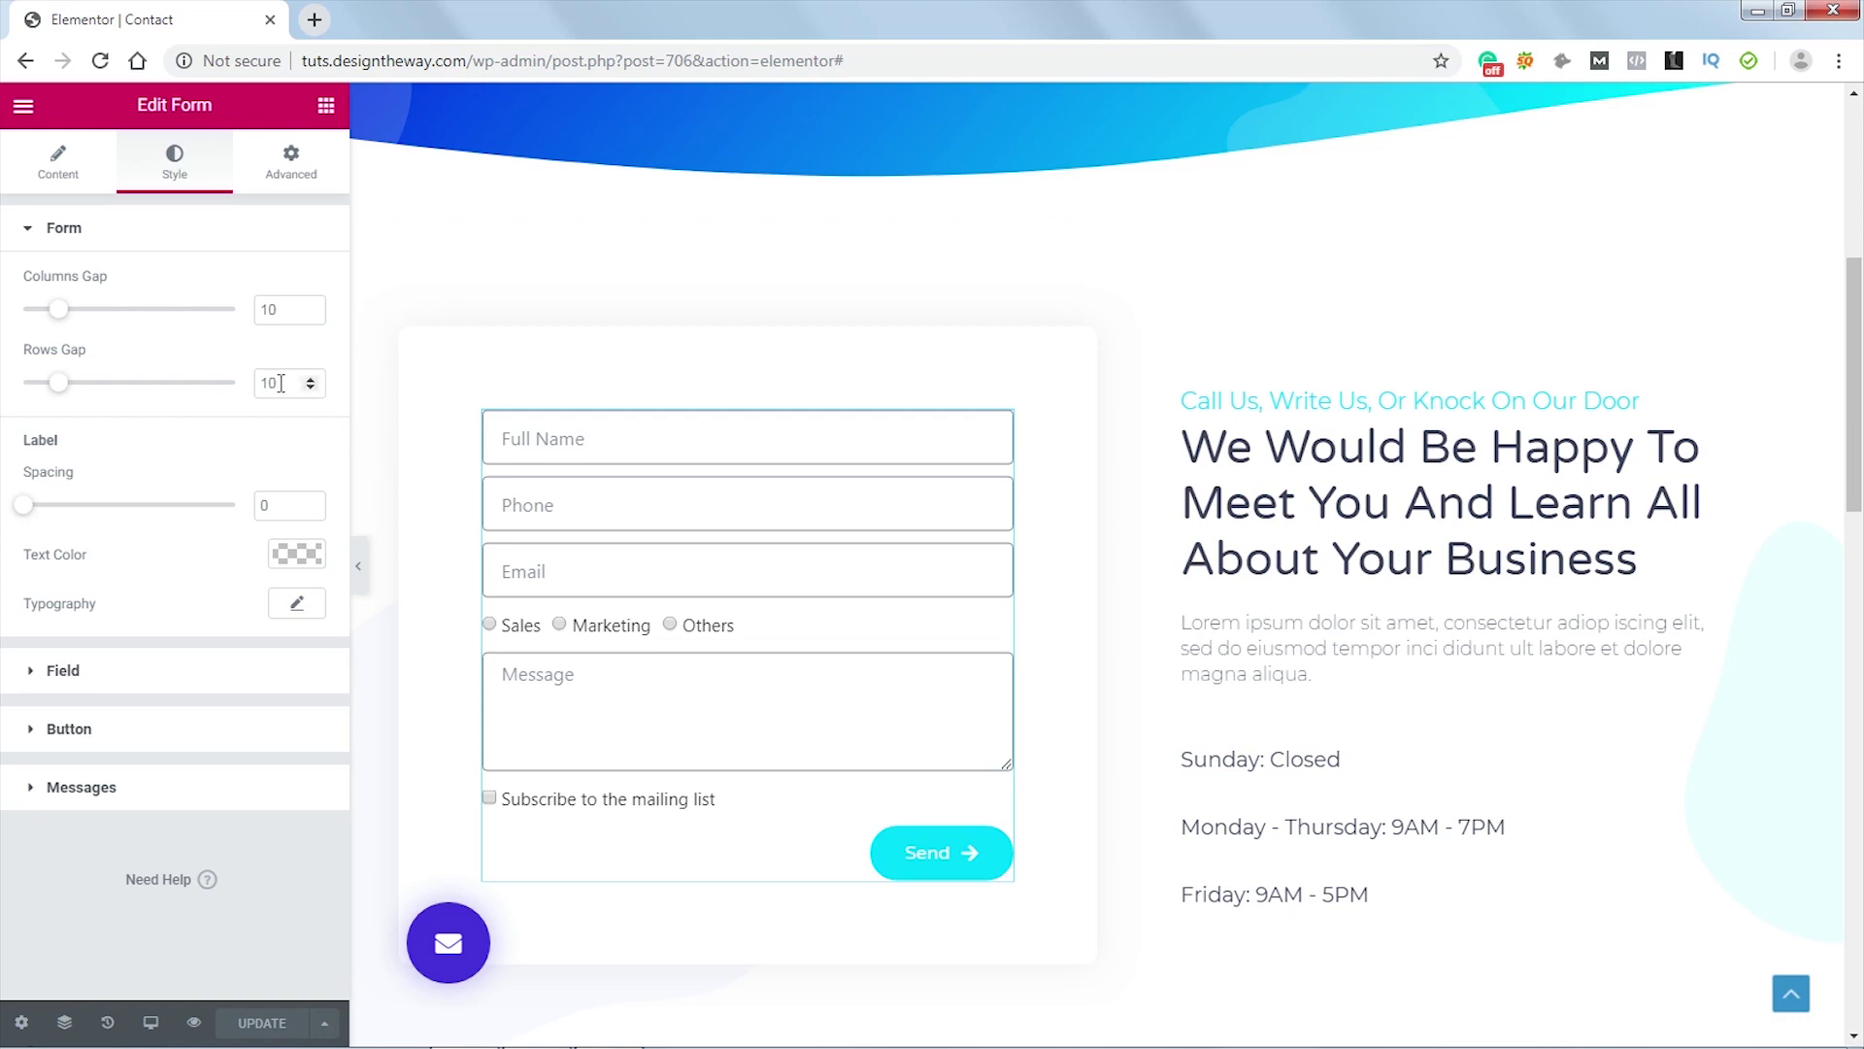
left_click_drag(286, 383, 259, 385)
type("20")
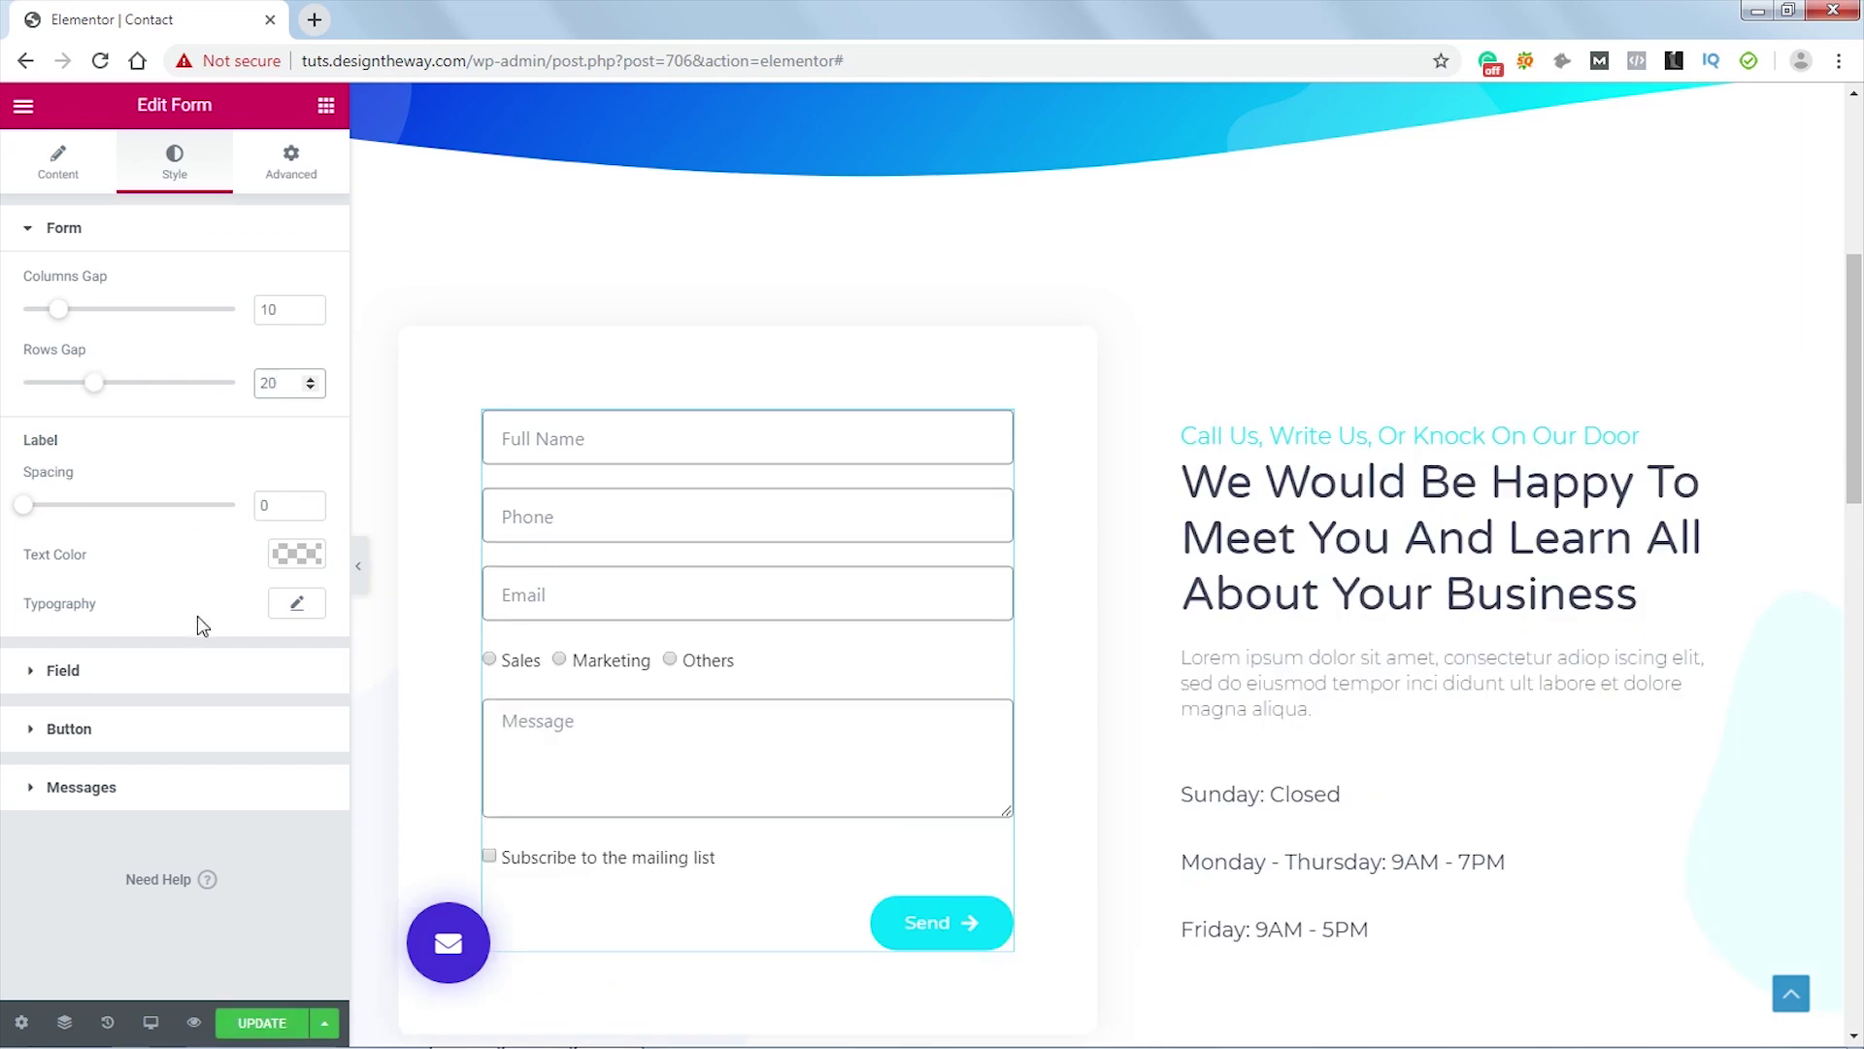
- Unlink the field Border Width sides and set them to 0, 0, 1, 0 for a bottom-only border
left_click(160, 685)
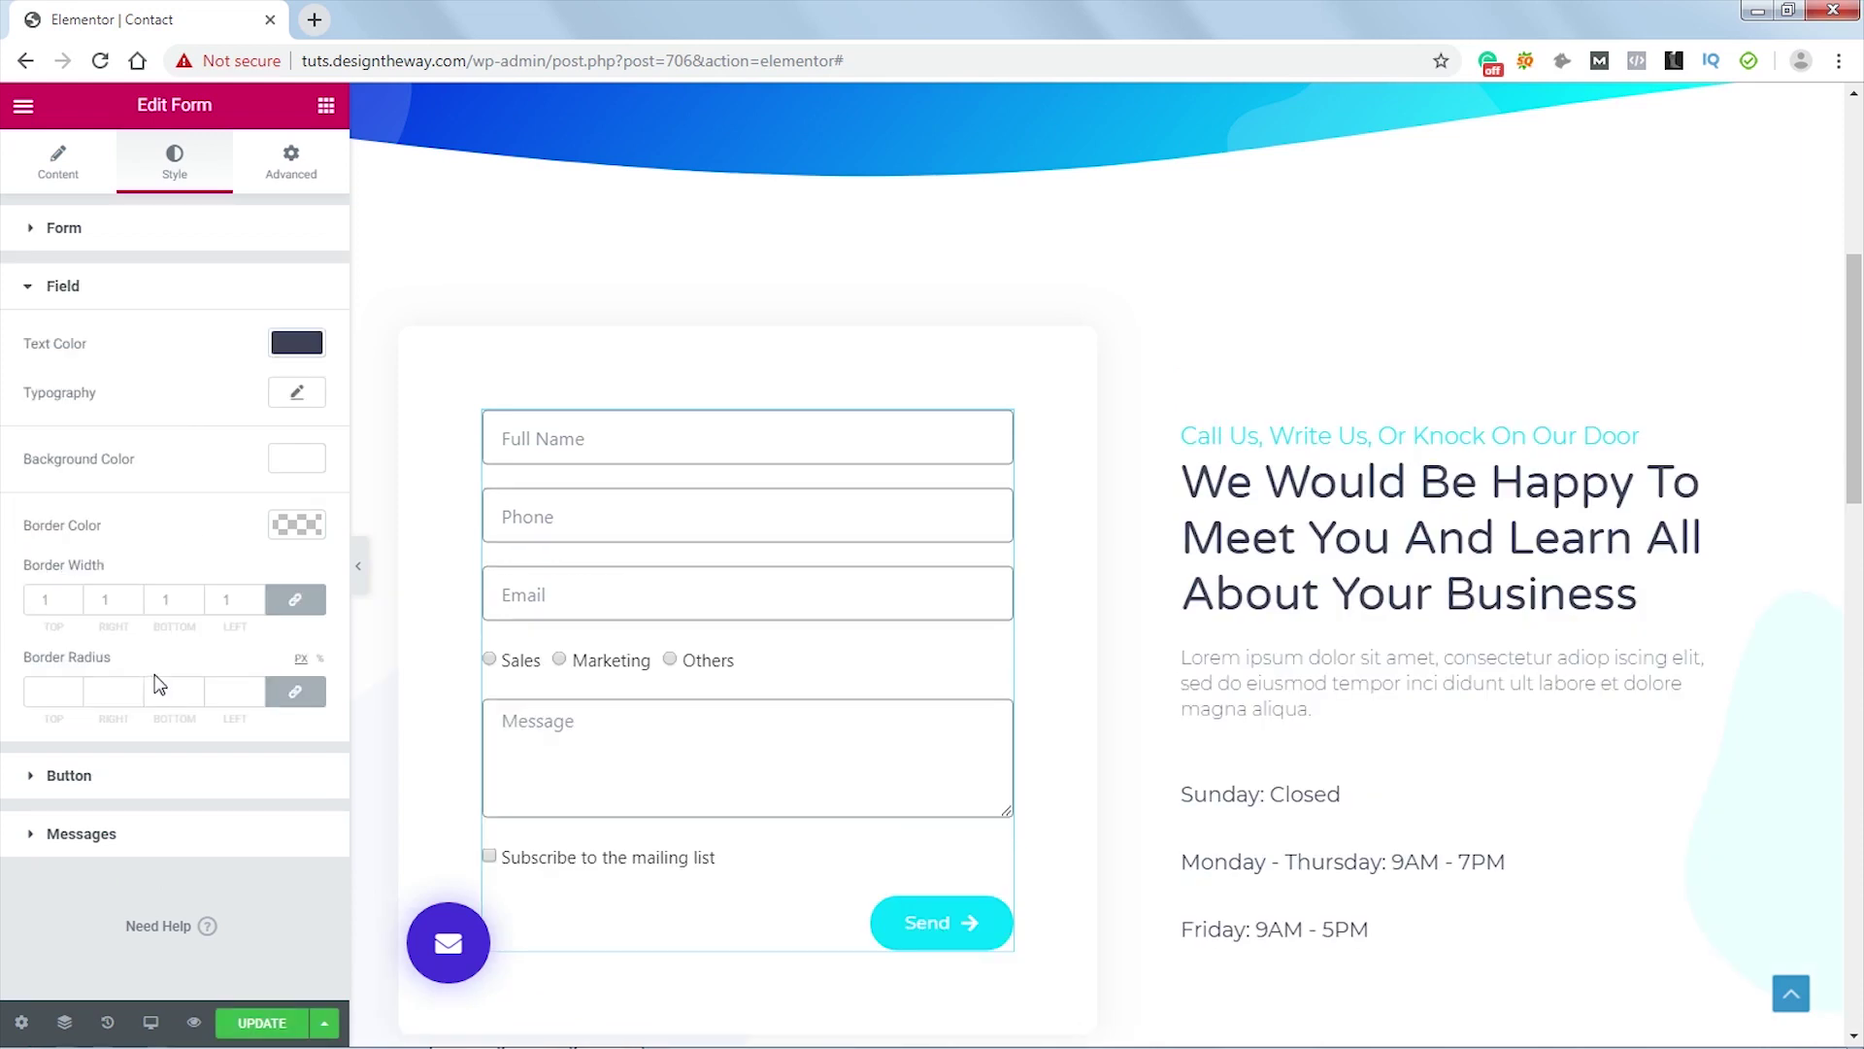
left_click(295, 599)
double_click(158, 600)
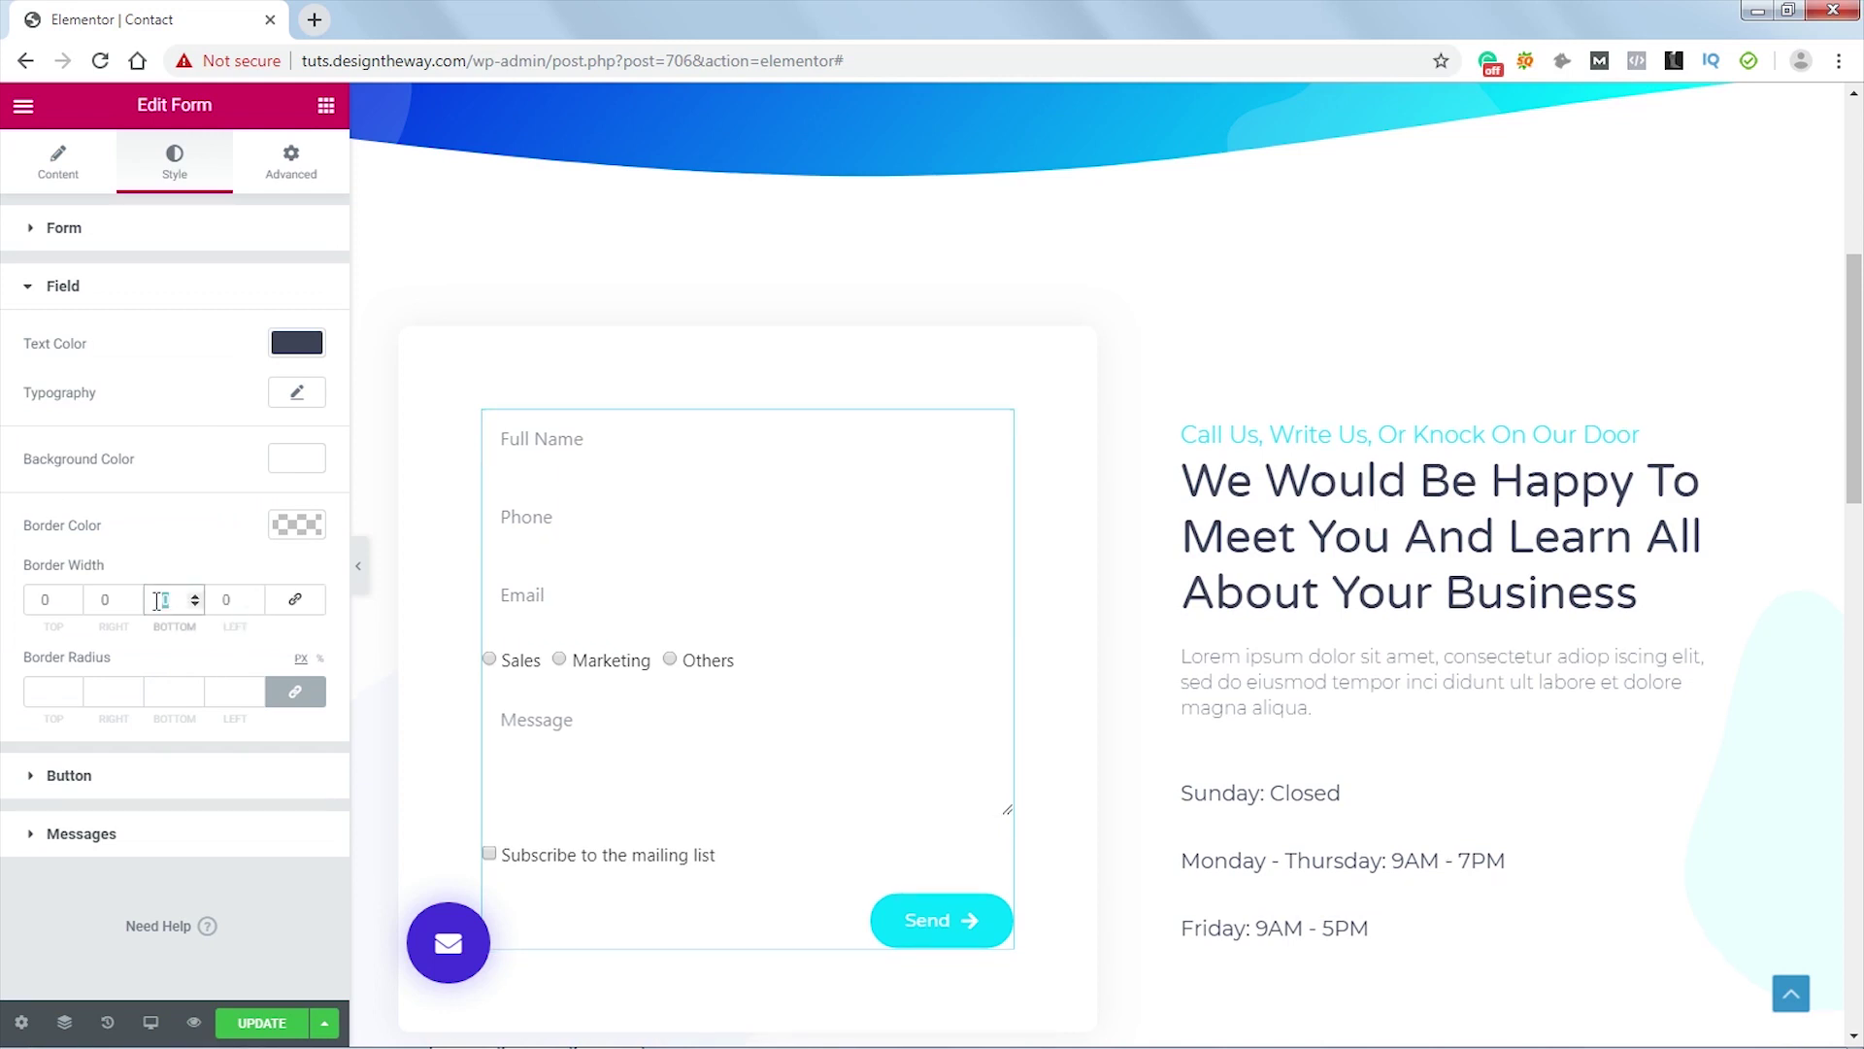
type("1")
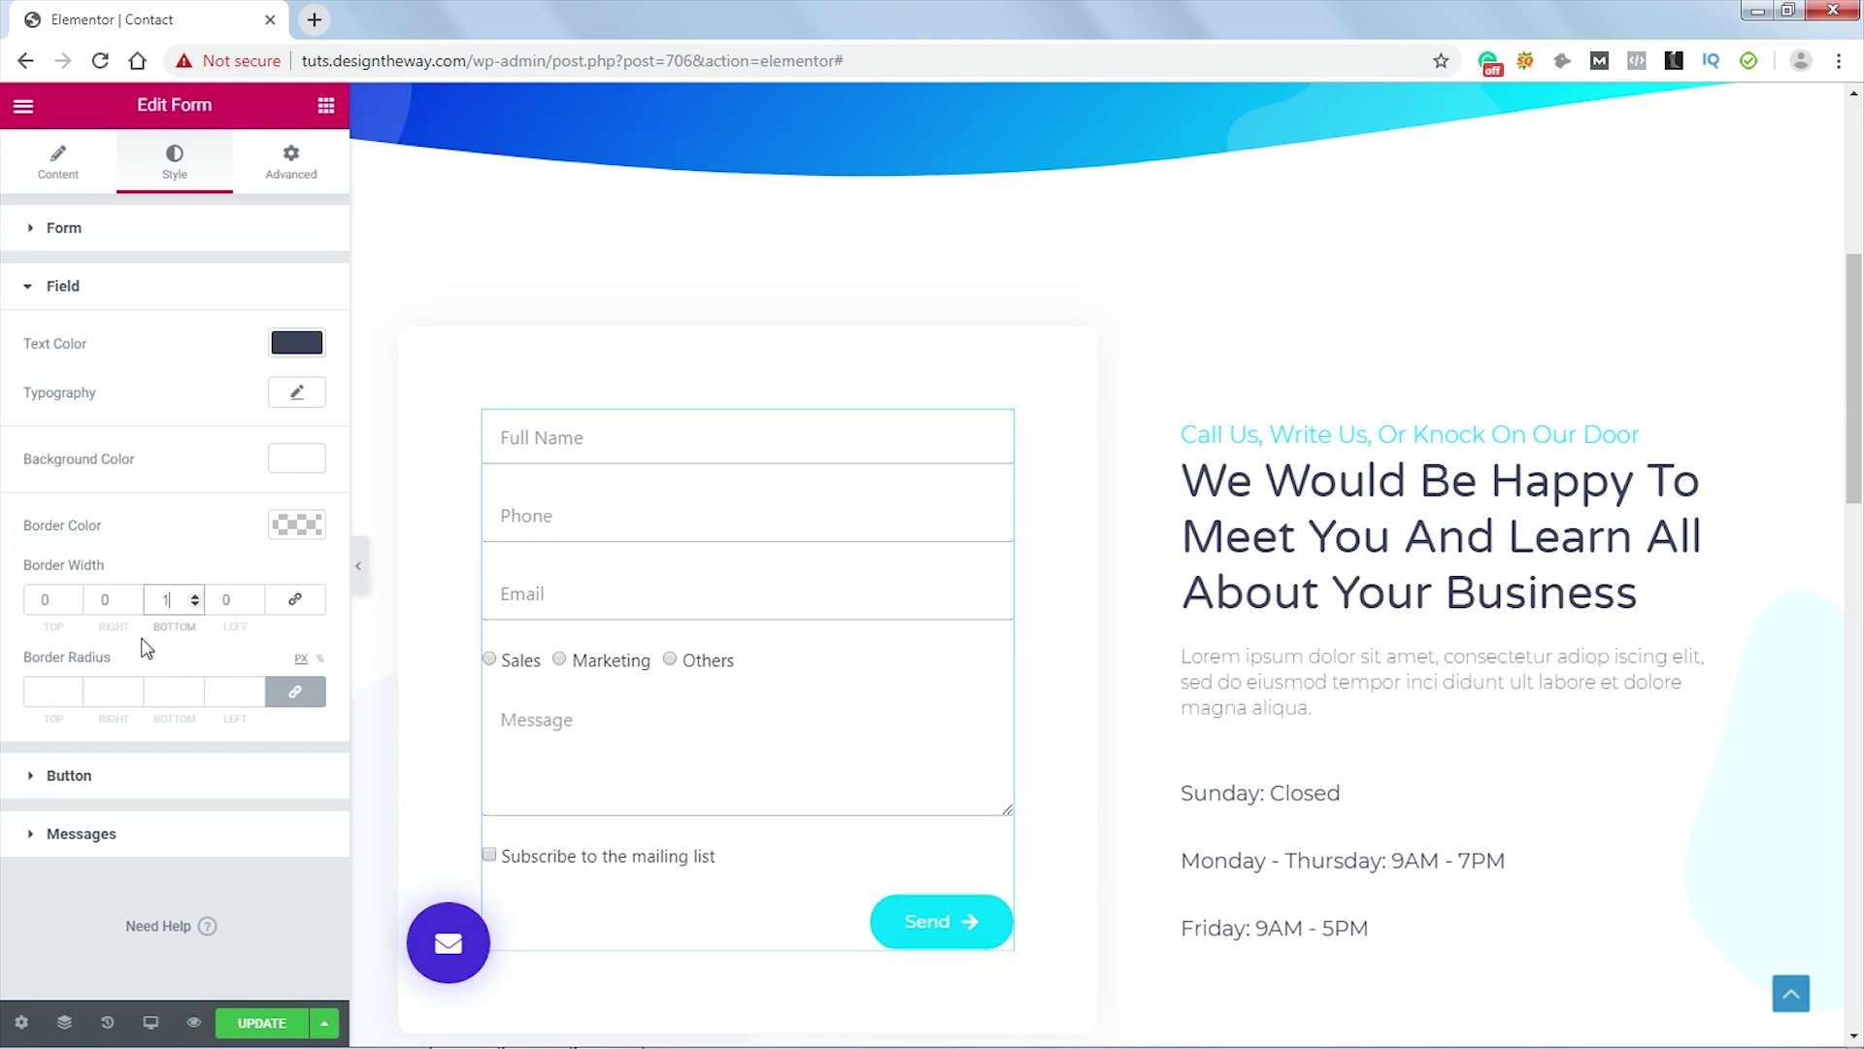
- Make the field border colour black with low alpha and set Border Radius to 0
left_click(309, 524)
left_click(210, 782)
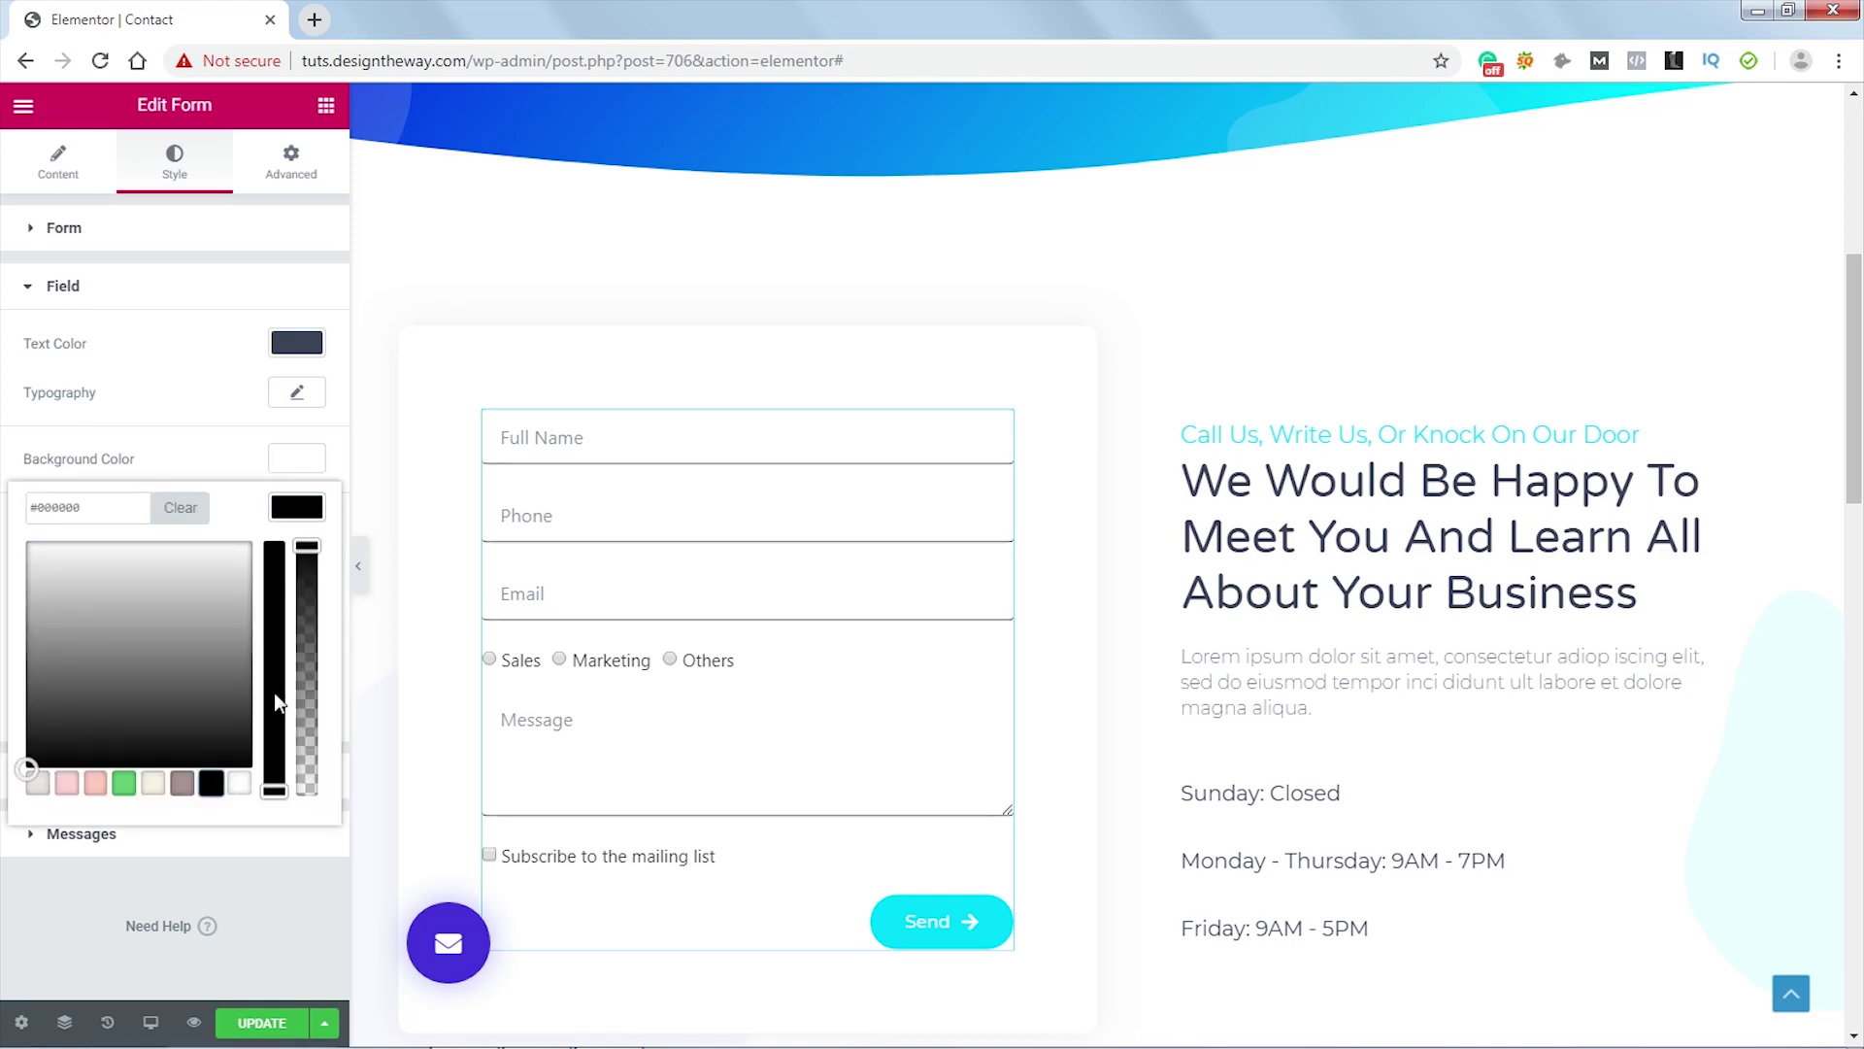
left_click_drag(303, 548, 299, 734)
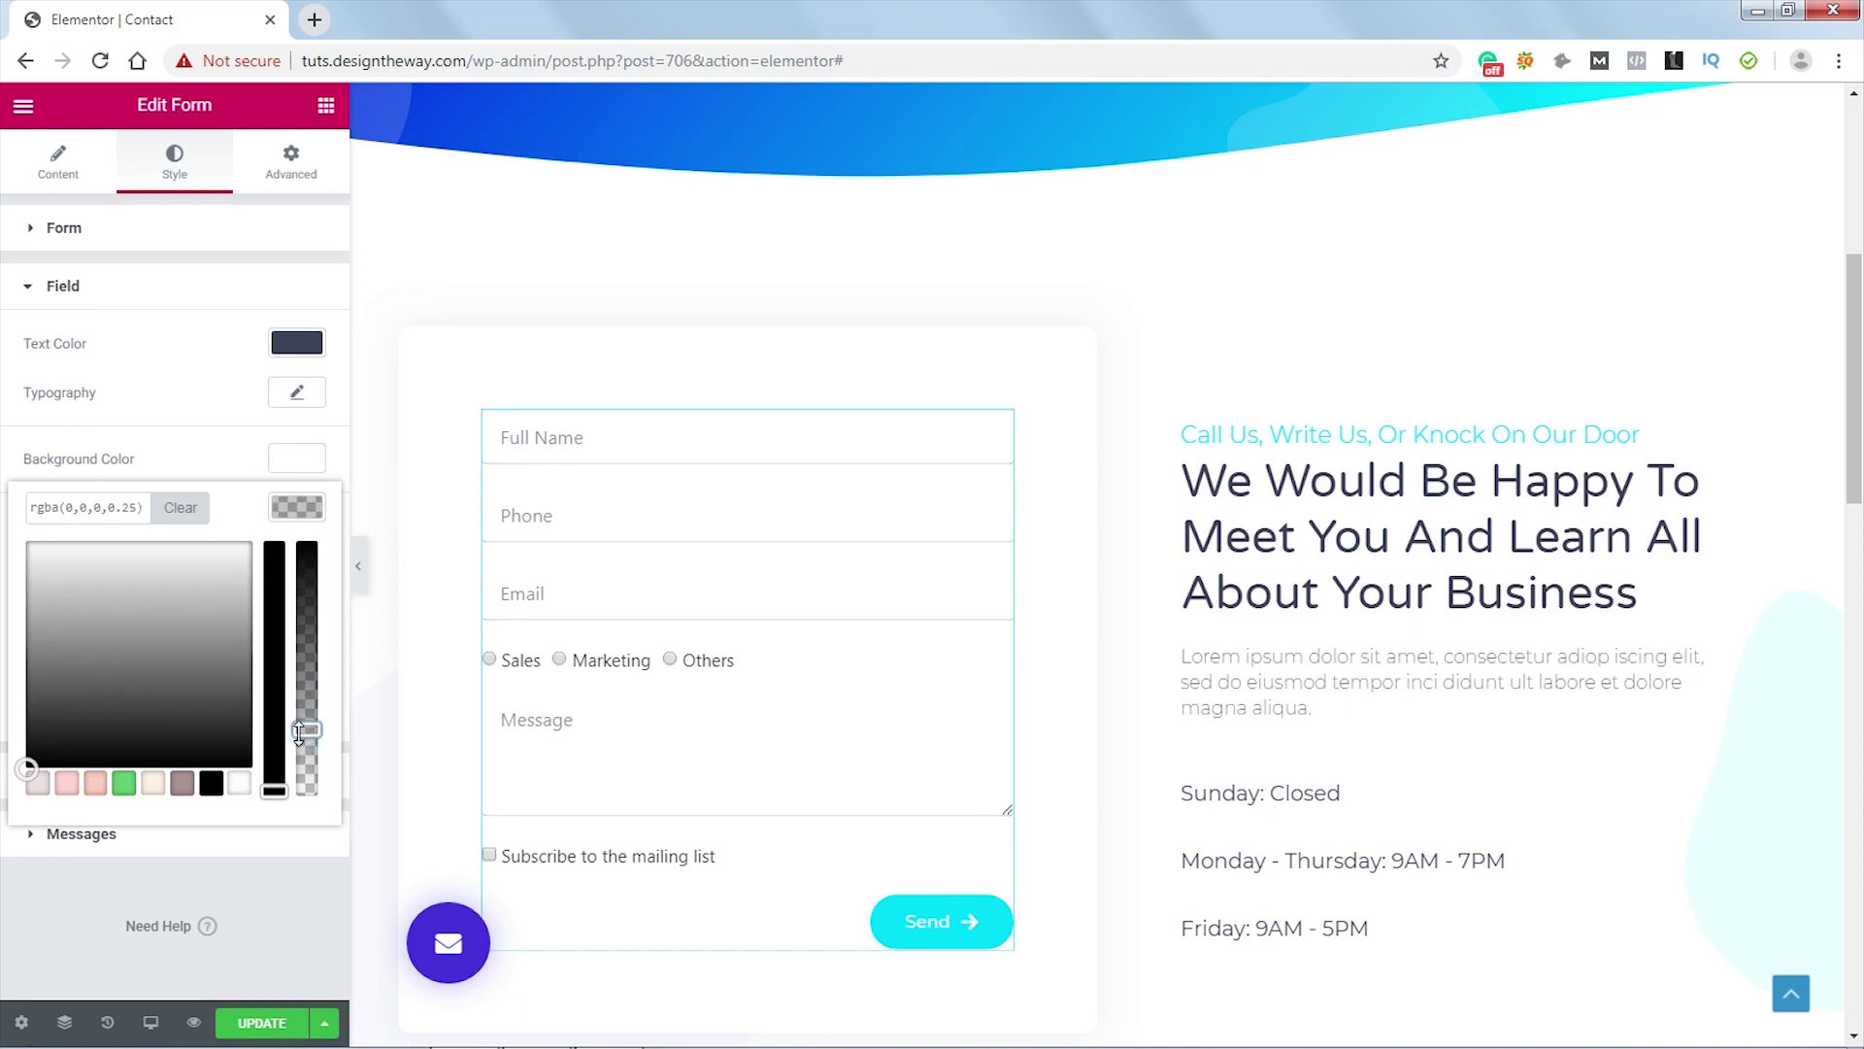
left_click(296, 457)
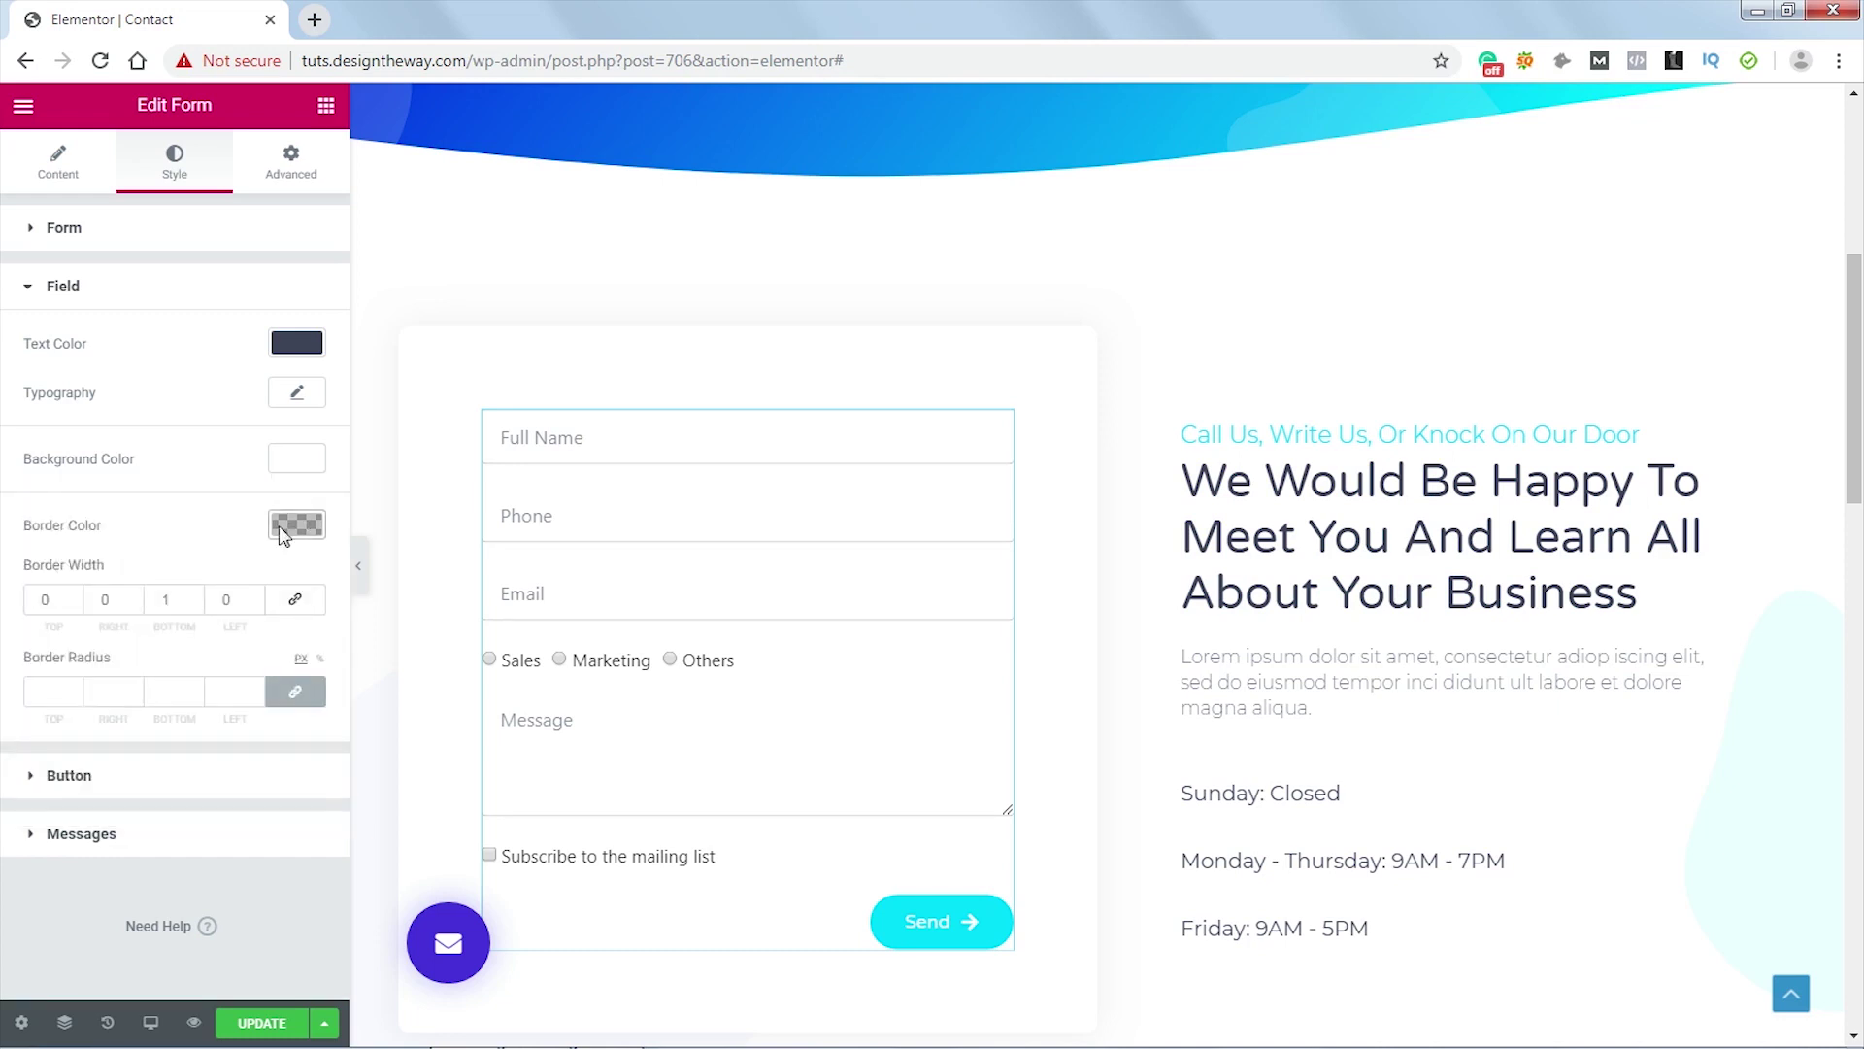
left_click(49, 691)
type("0")
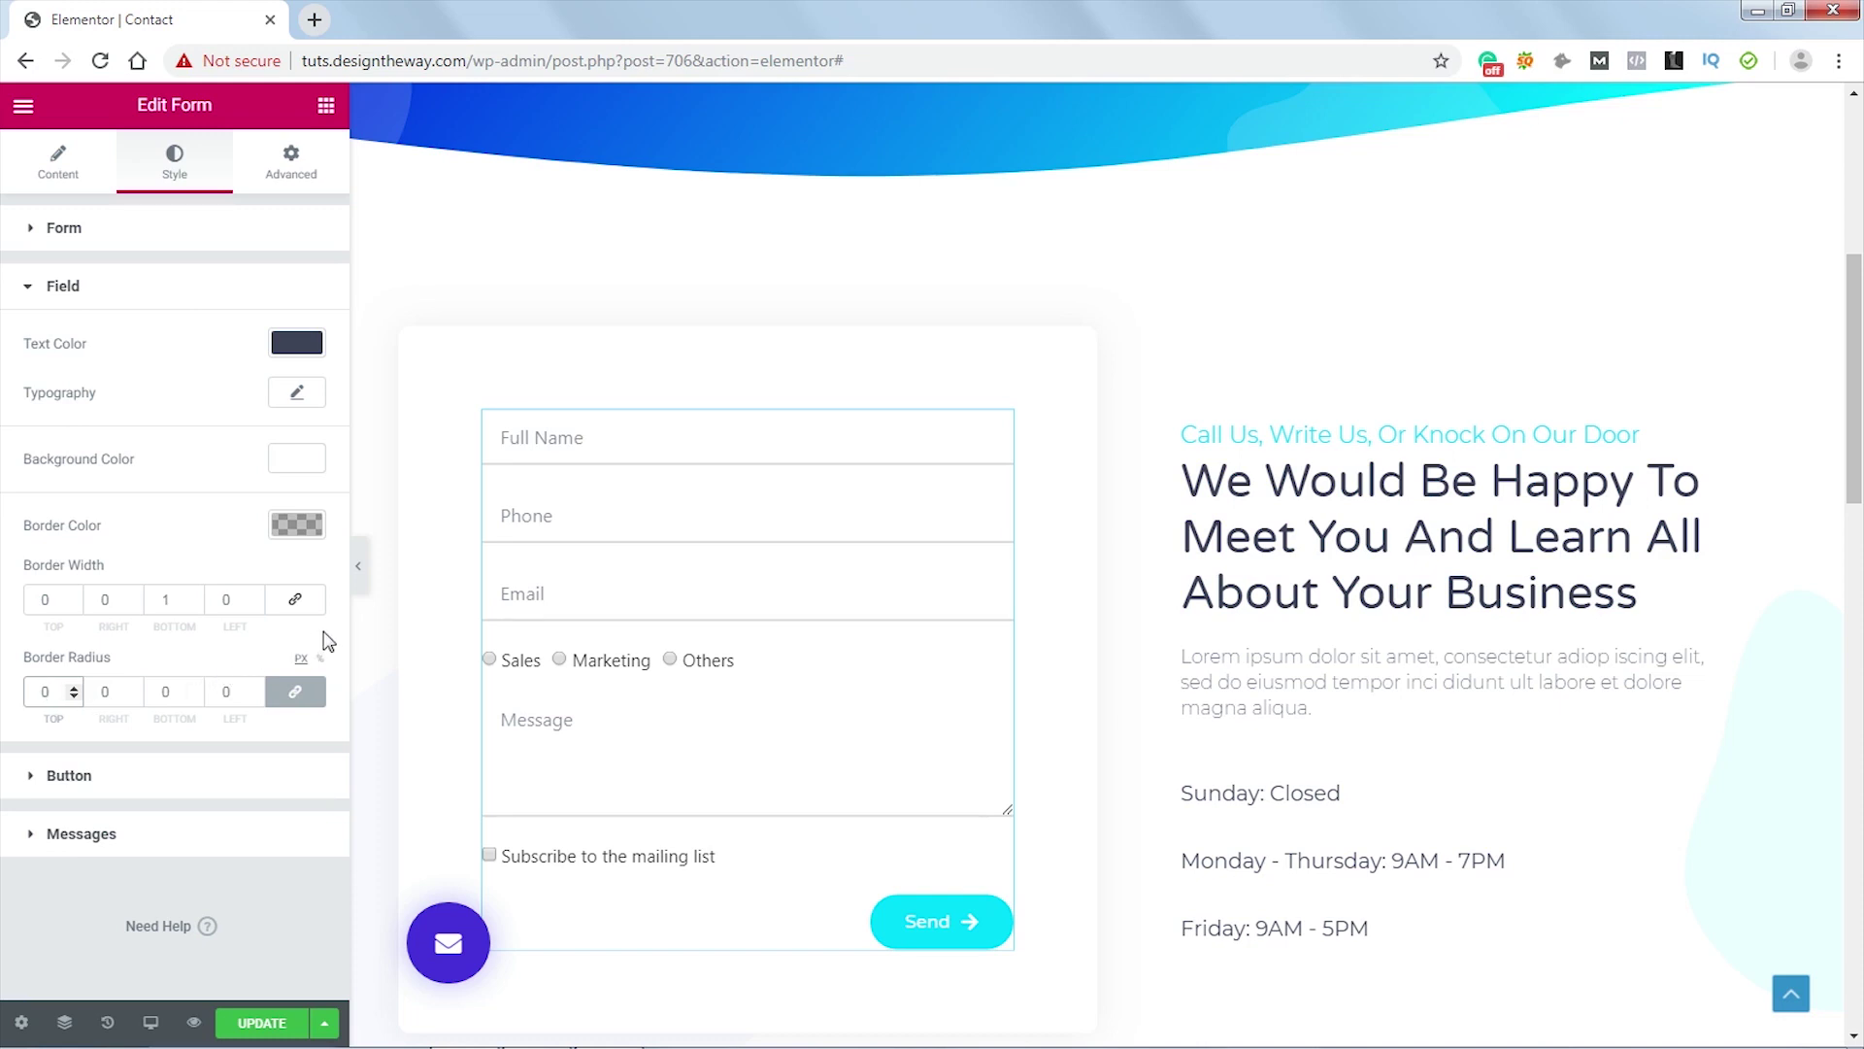
left_click(244, 874)
- Paste a :focus rule with box-shadow: none and border-bottom-color #4632da into the form's Custom CSS
left_click(288, 163)
scroll(233, 583, "down", 3)
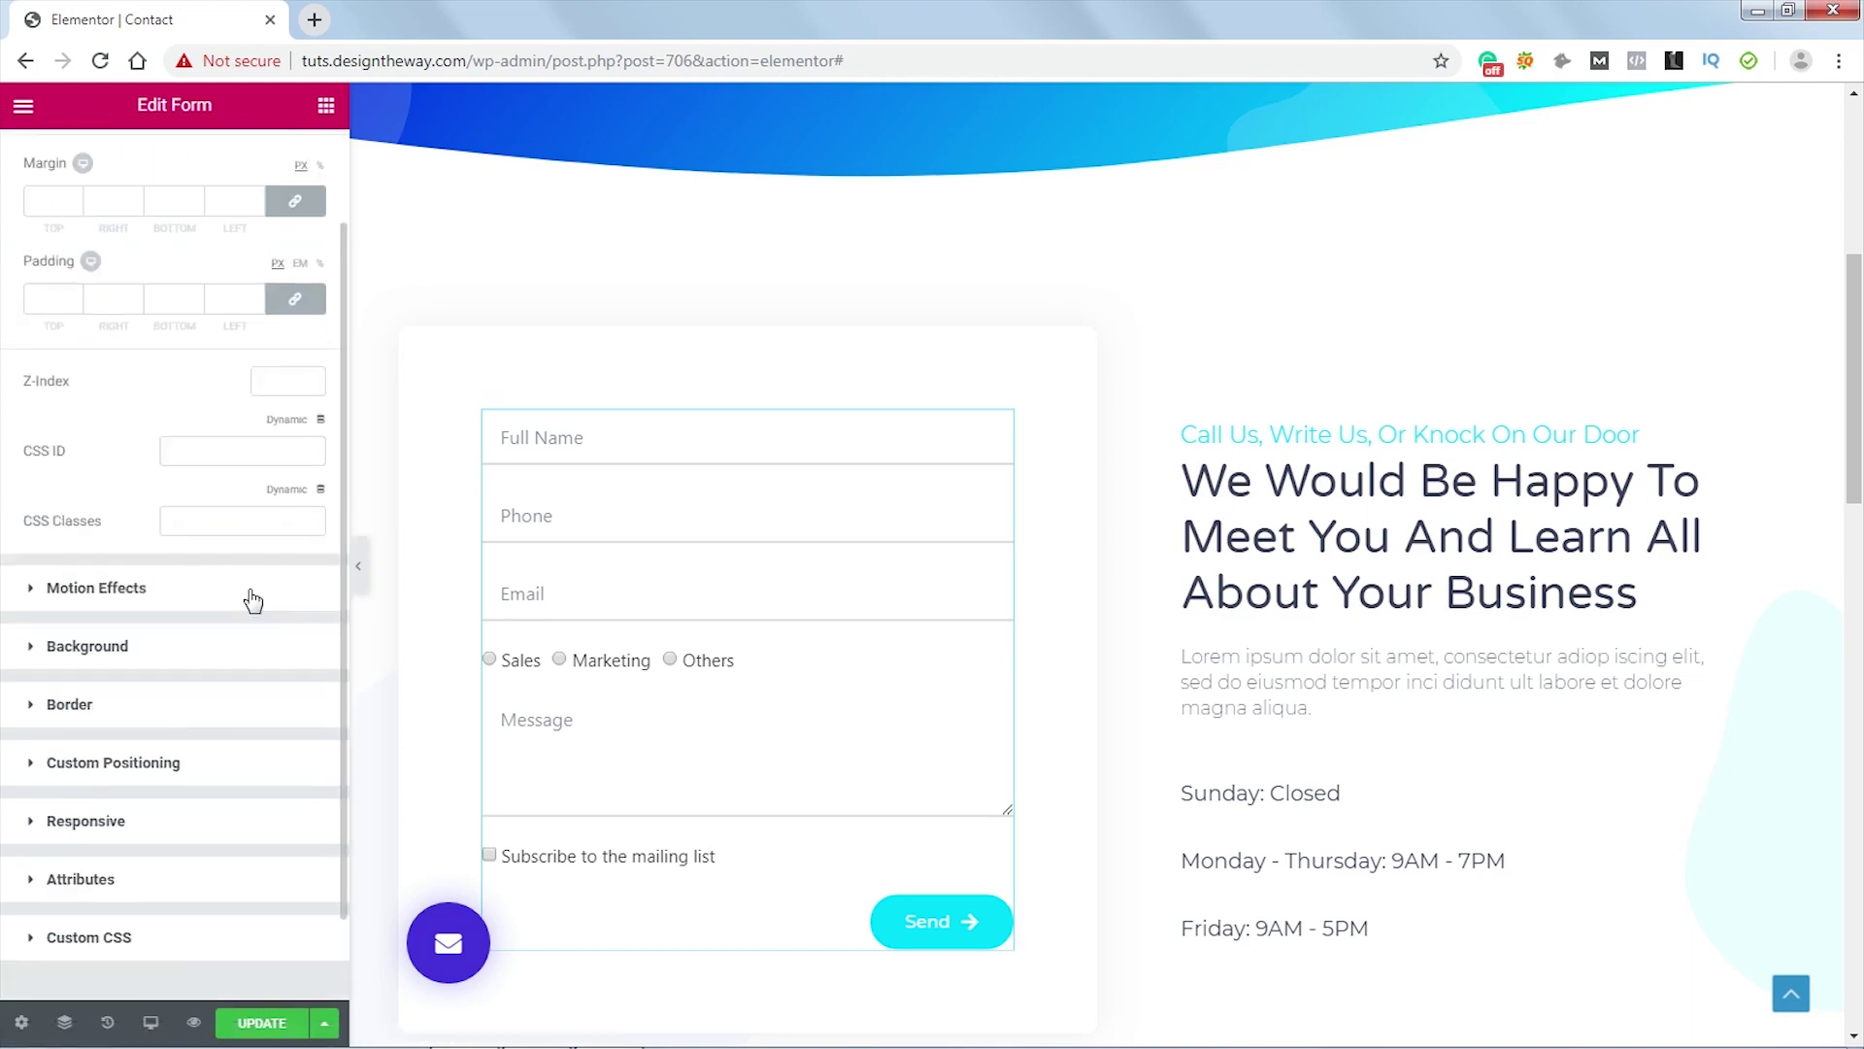
left_click(117, 841)
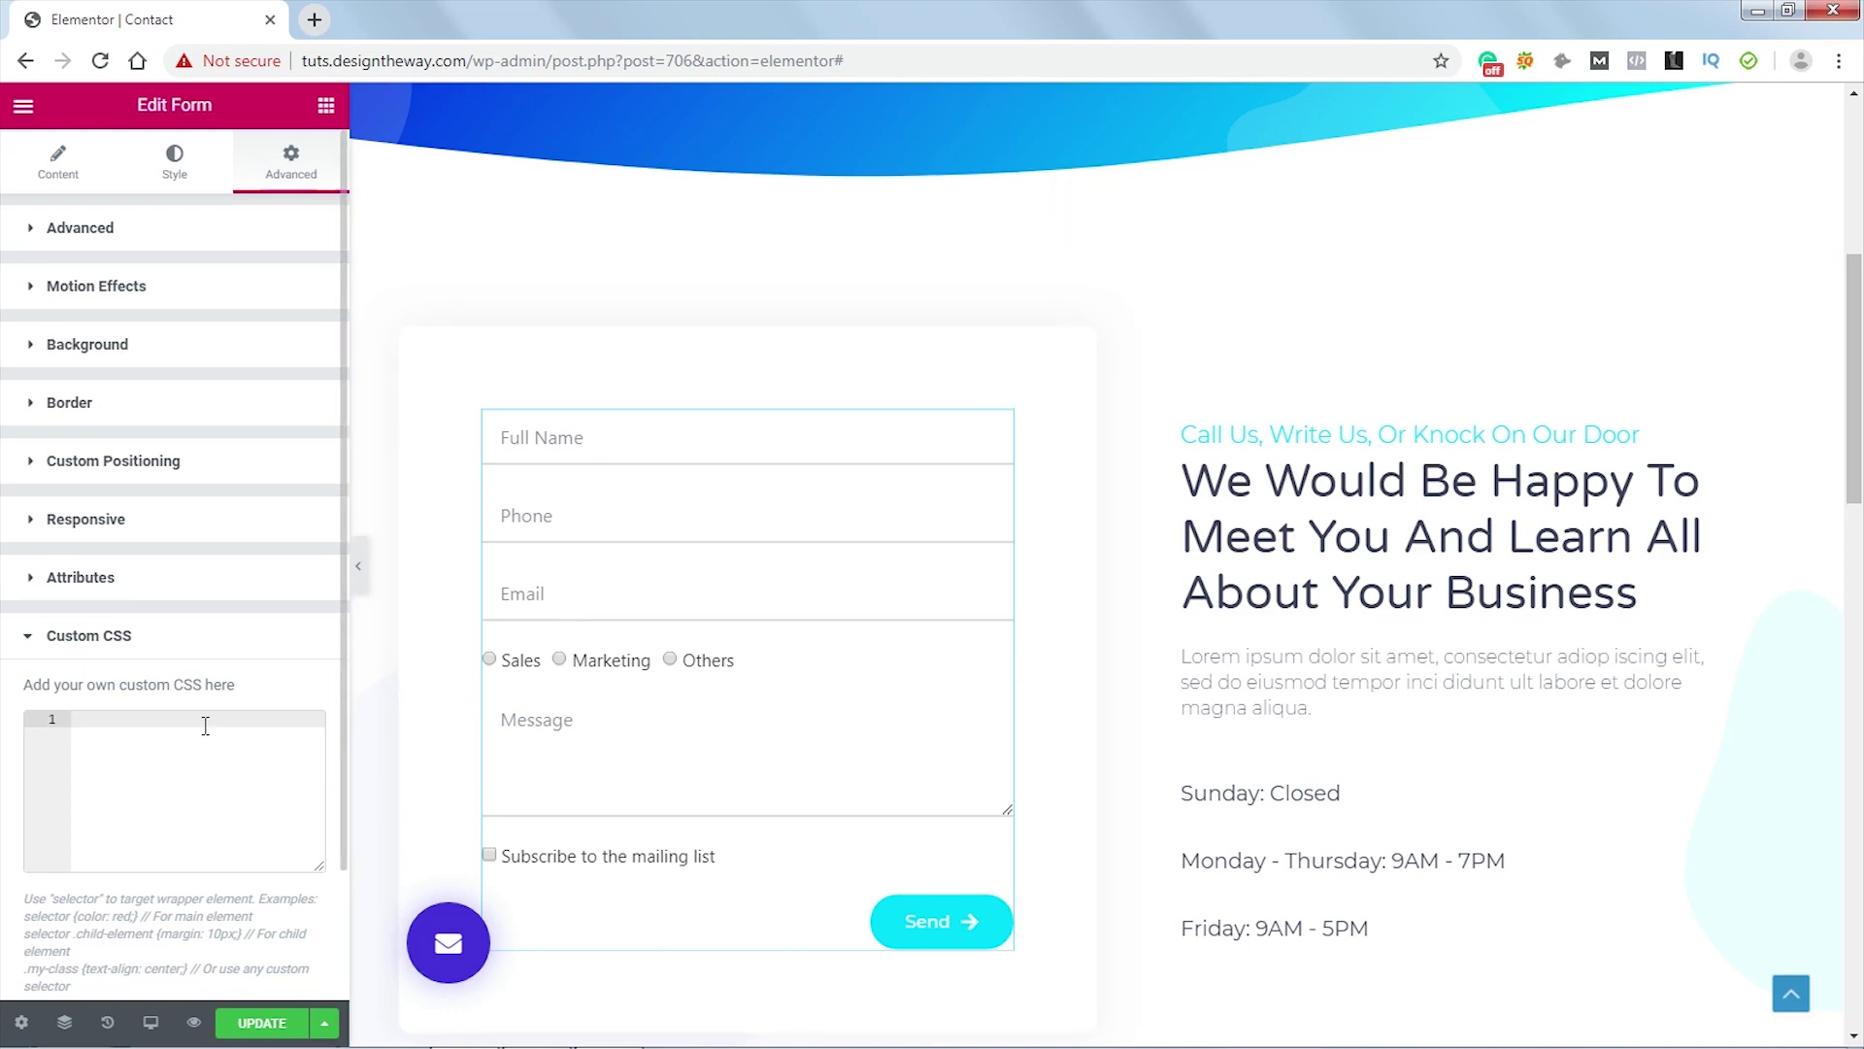
type("selector .elementor-field-group:not(.elementor-field-type-upload) .elementor-field:not(.elementor-select-wrapper):focus, selector .elementor-field-group .elementor-select-wrapper select:focus{     box-shadow:none;     border-bottom-color:#4632da; }")
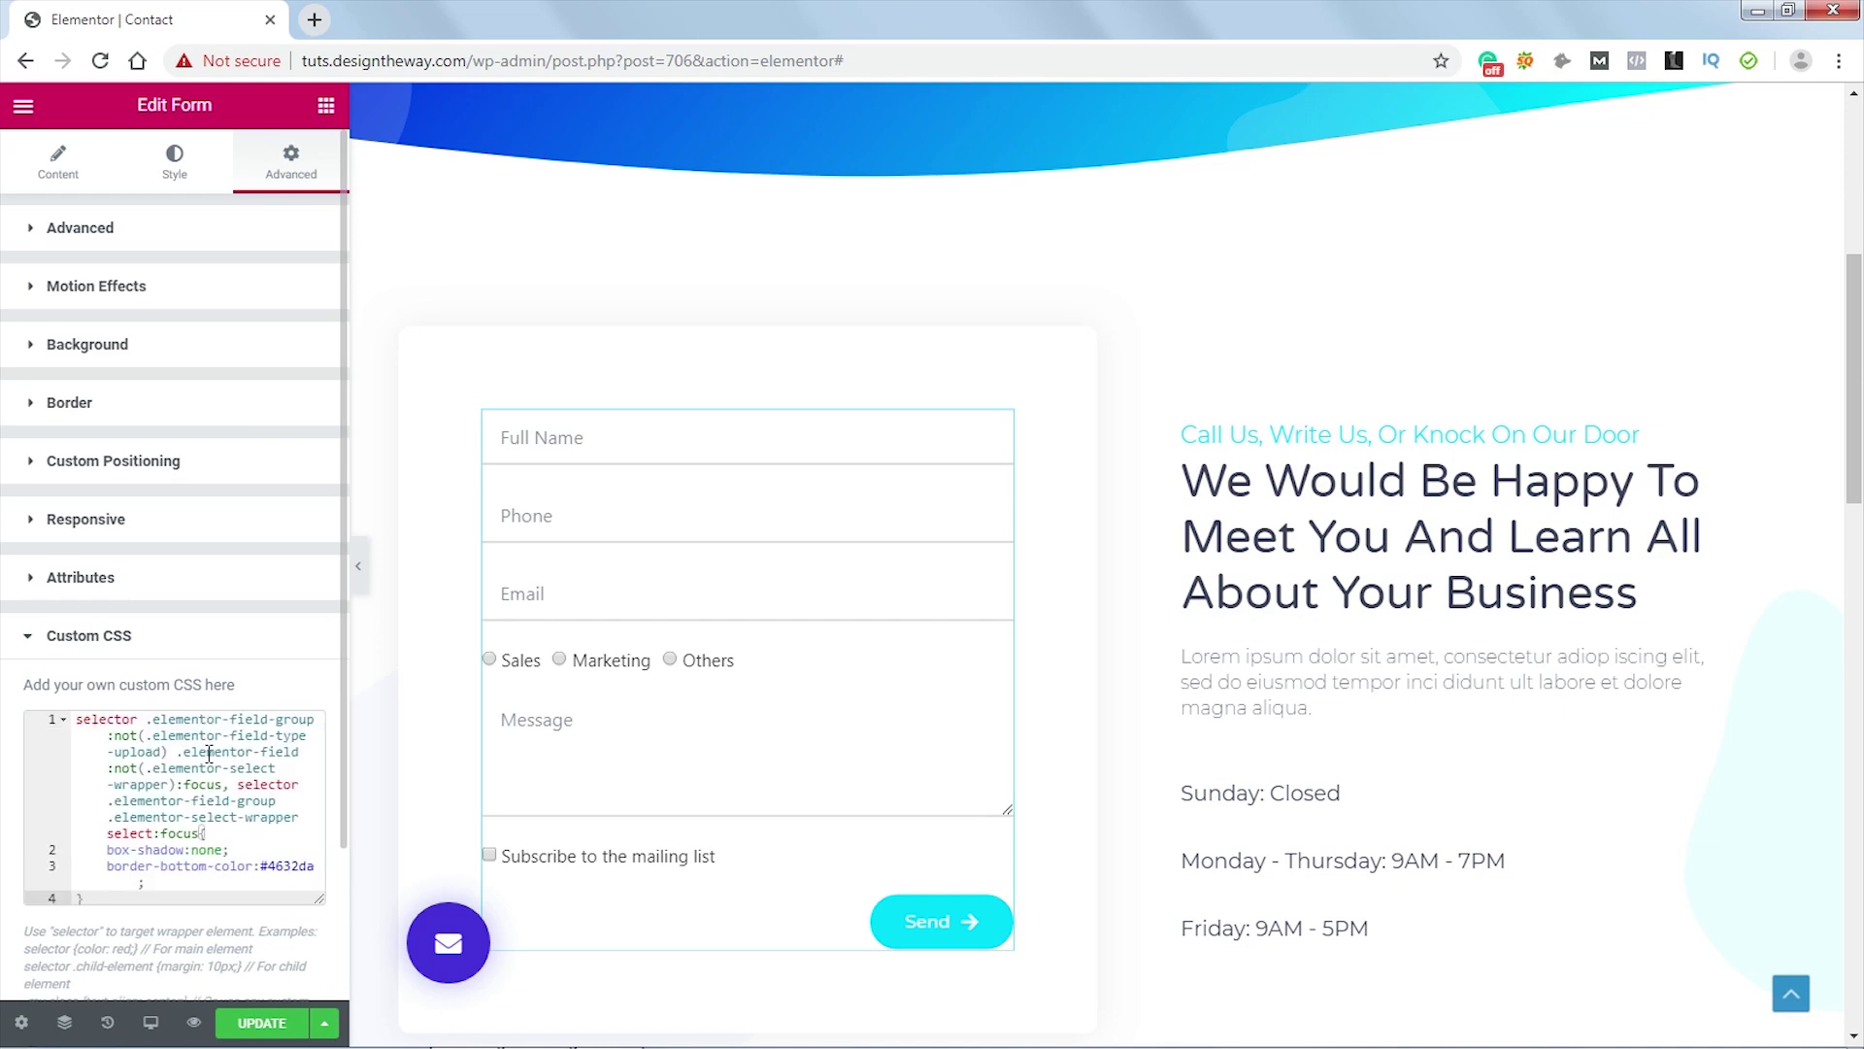
- Review the focus selectors, including the select-wrapper part, then save the page with UPDATE
scroll(291, 791, "down", 1)
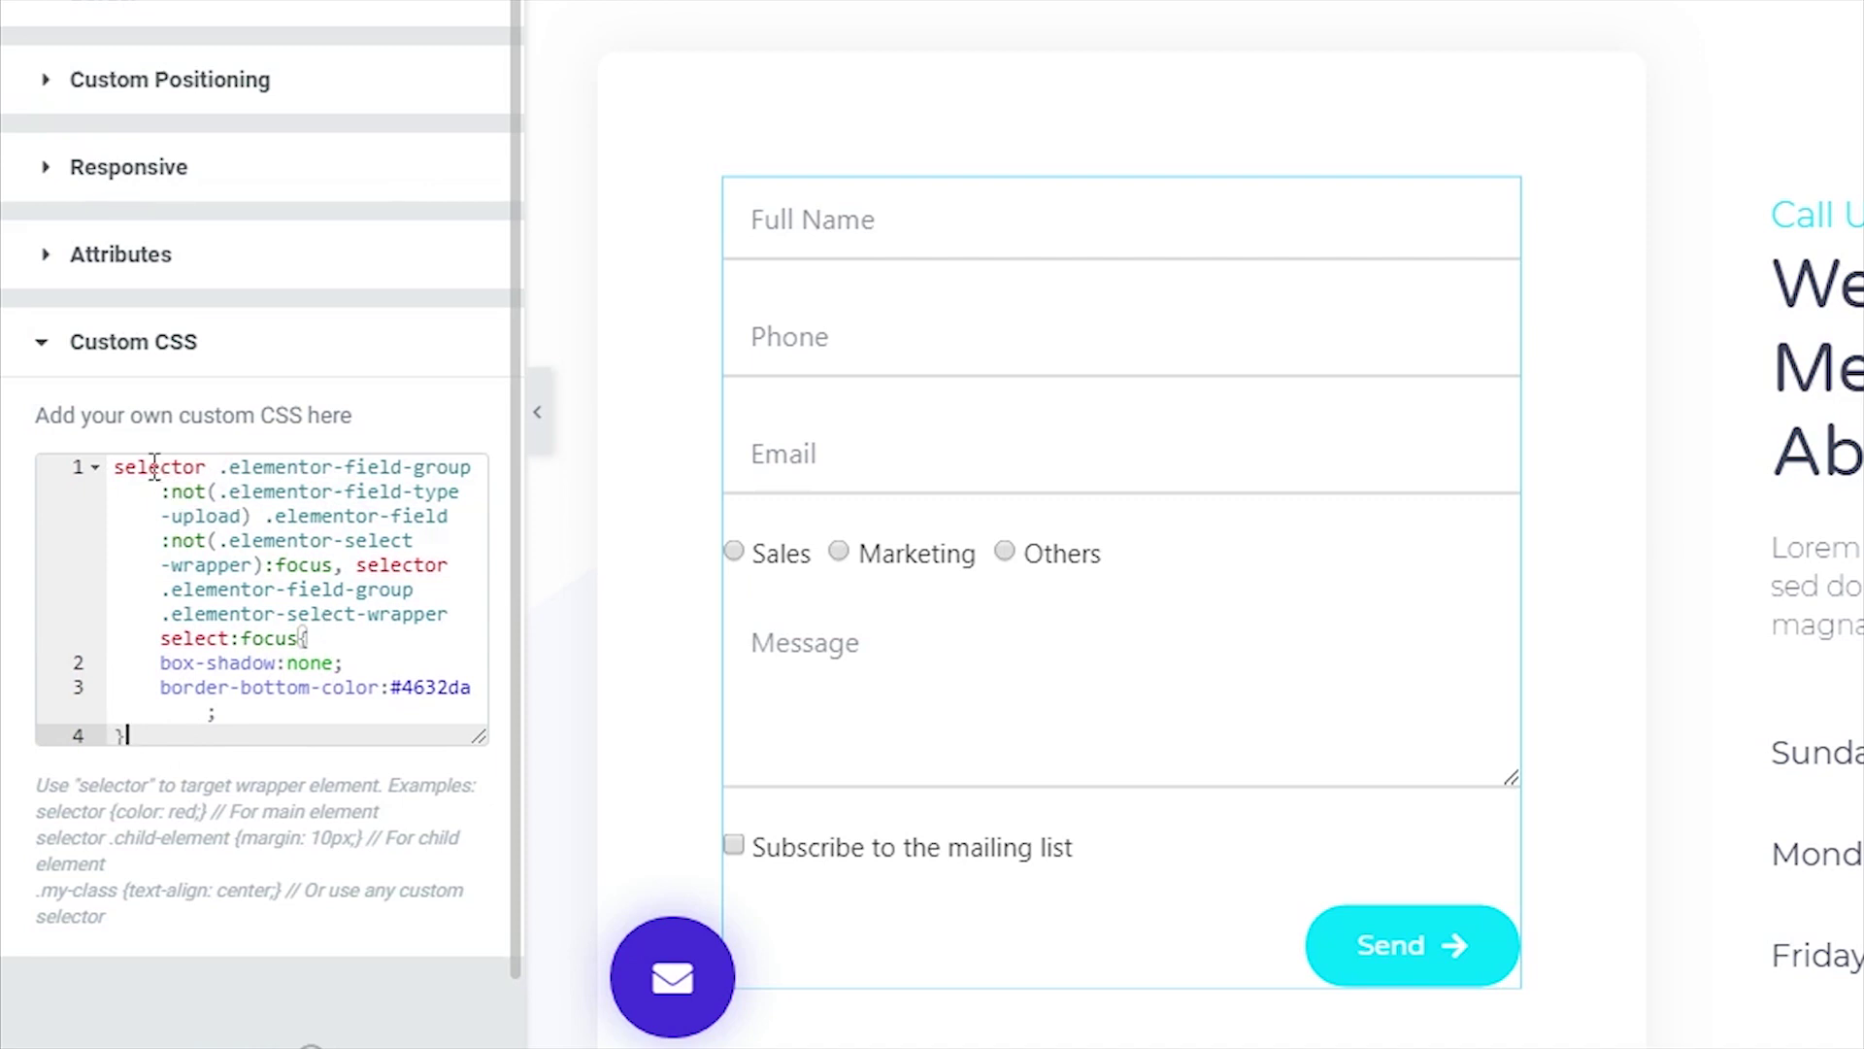
left_click_drag(222, 467, 265, 565)
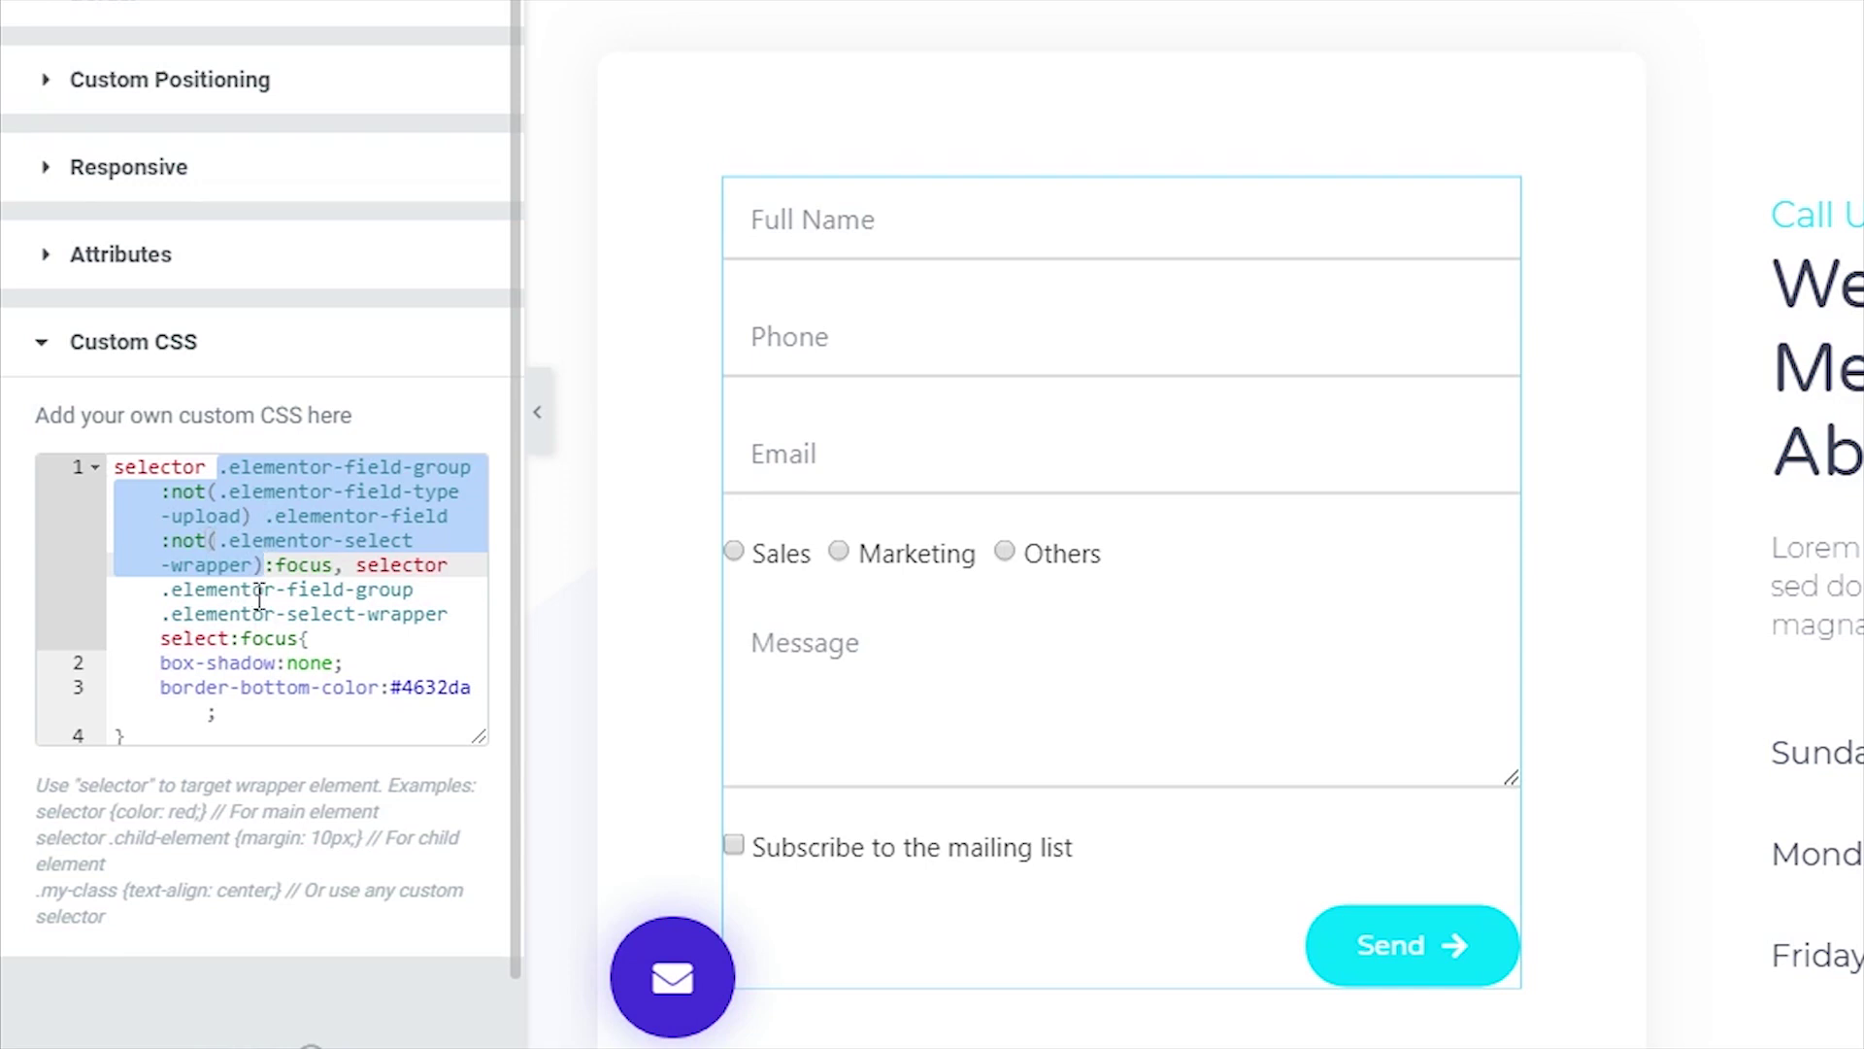
left_click(359, 565)
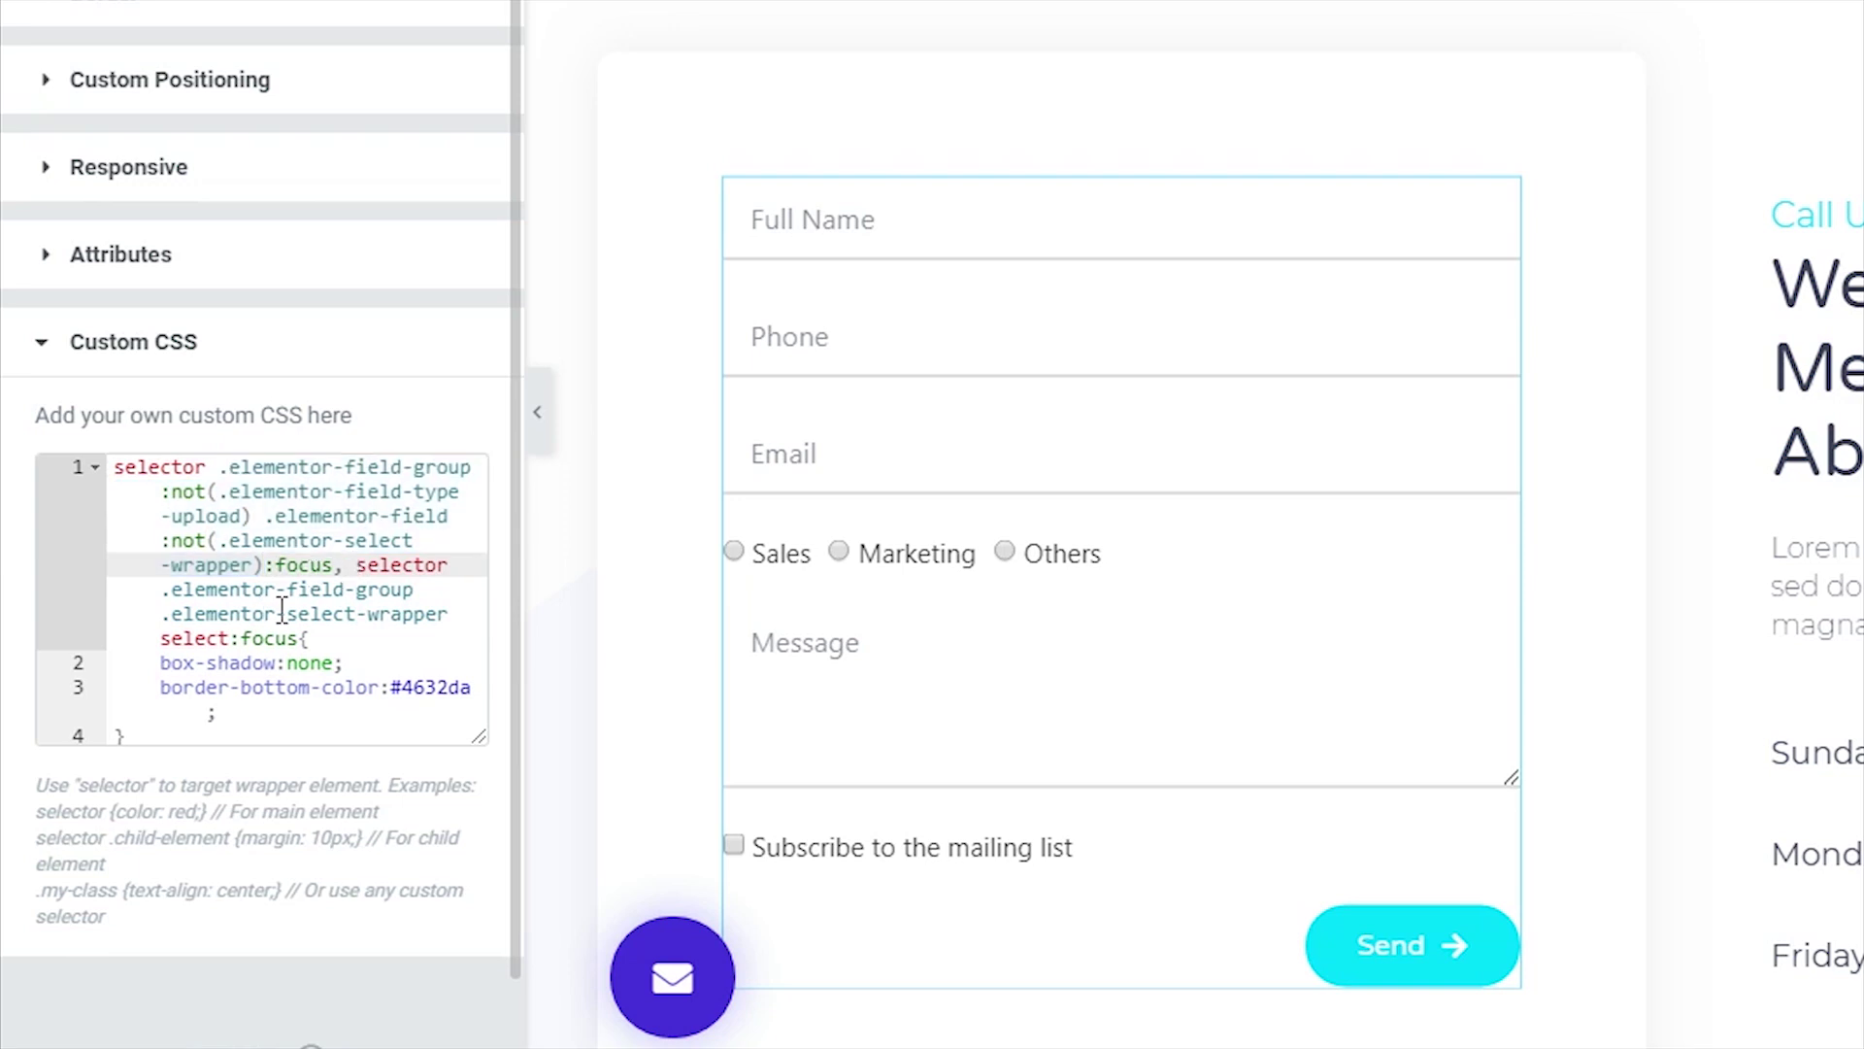
left_click_drag(167, 587, 447, 614)
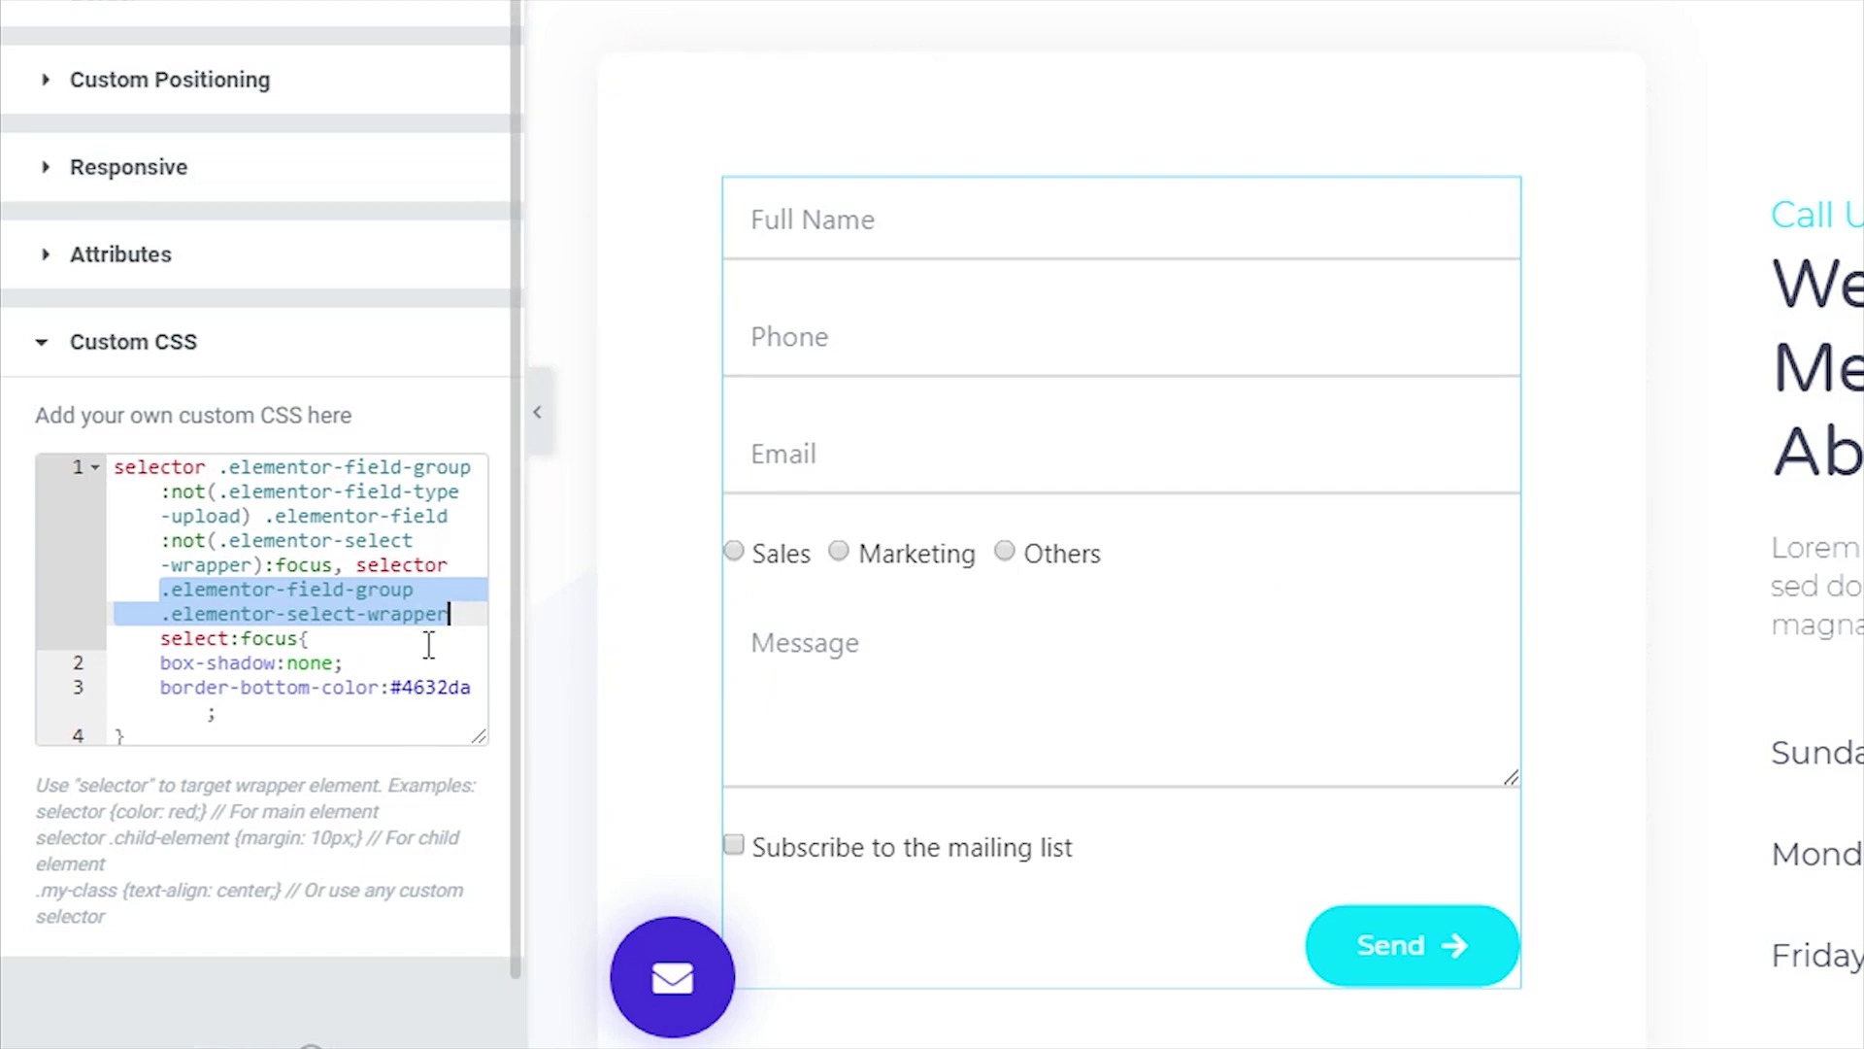
left_click(379, 643)
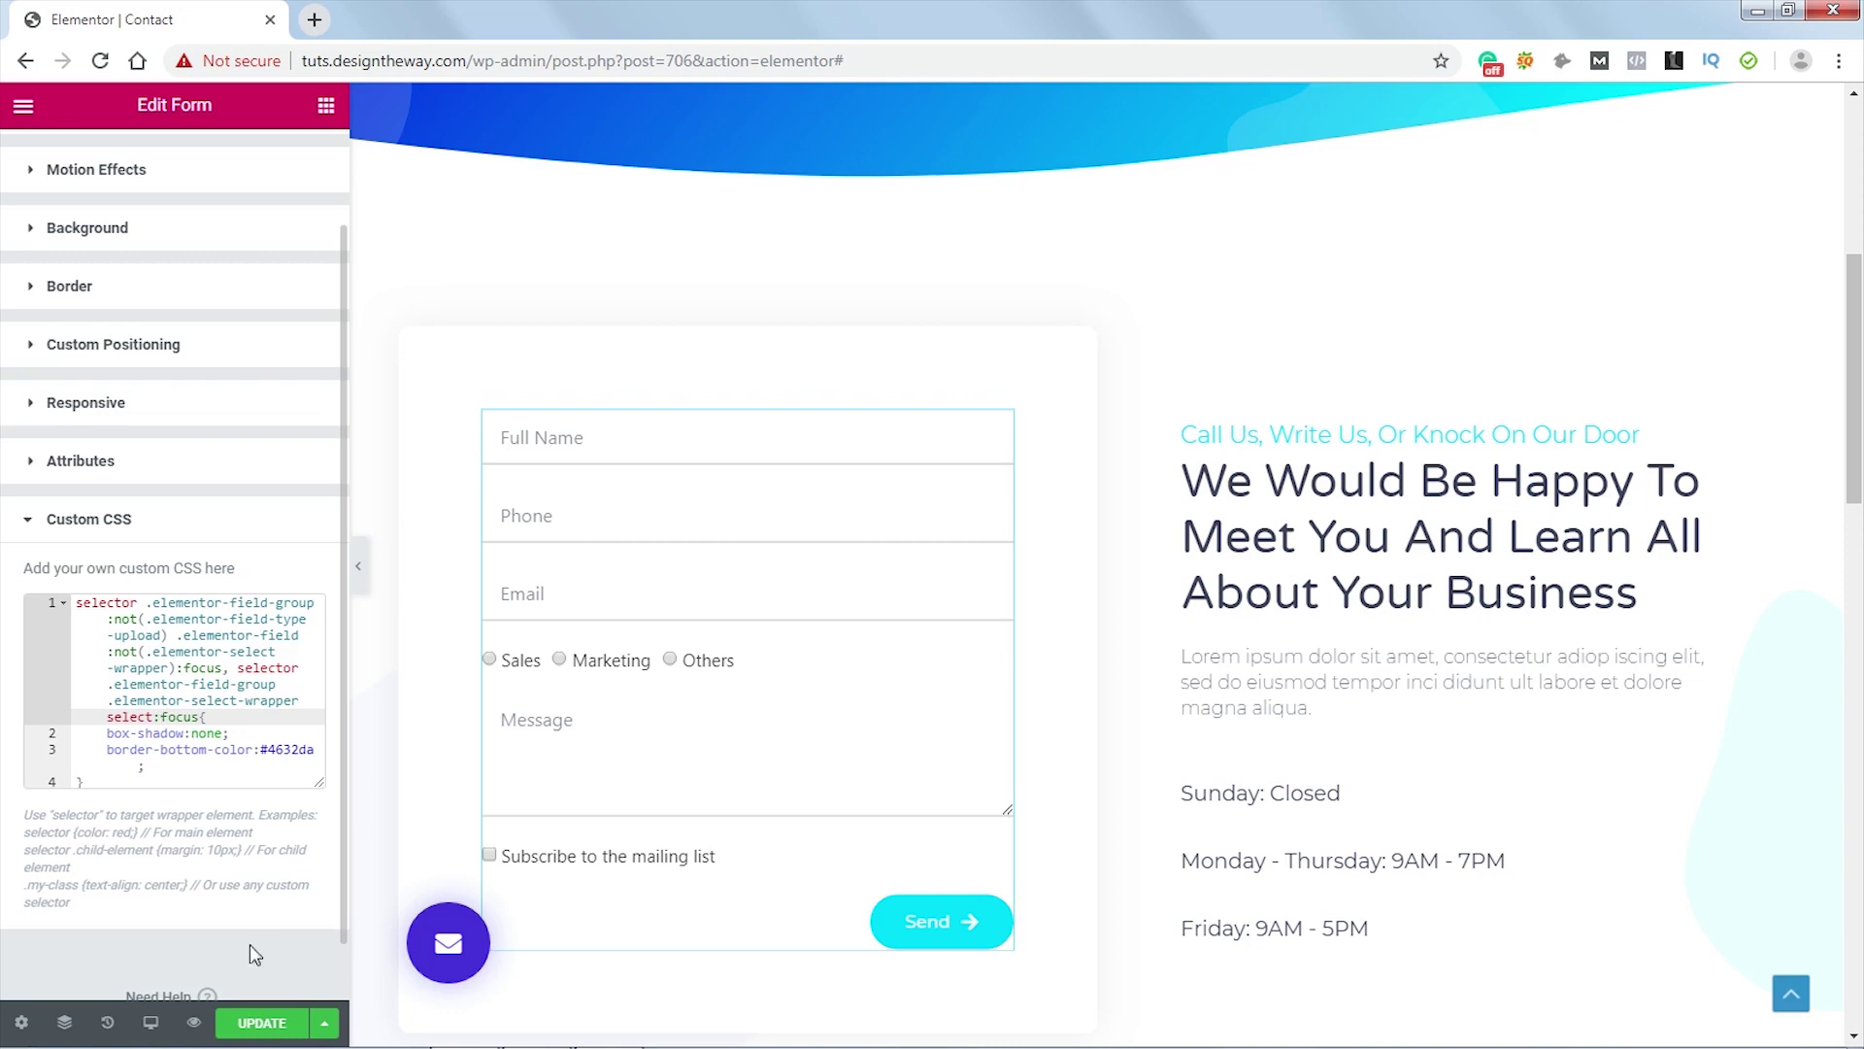
left_click(261, 1027)
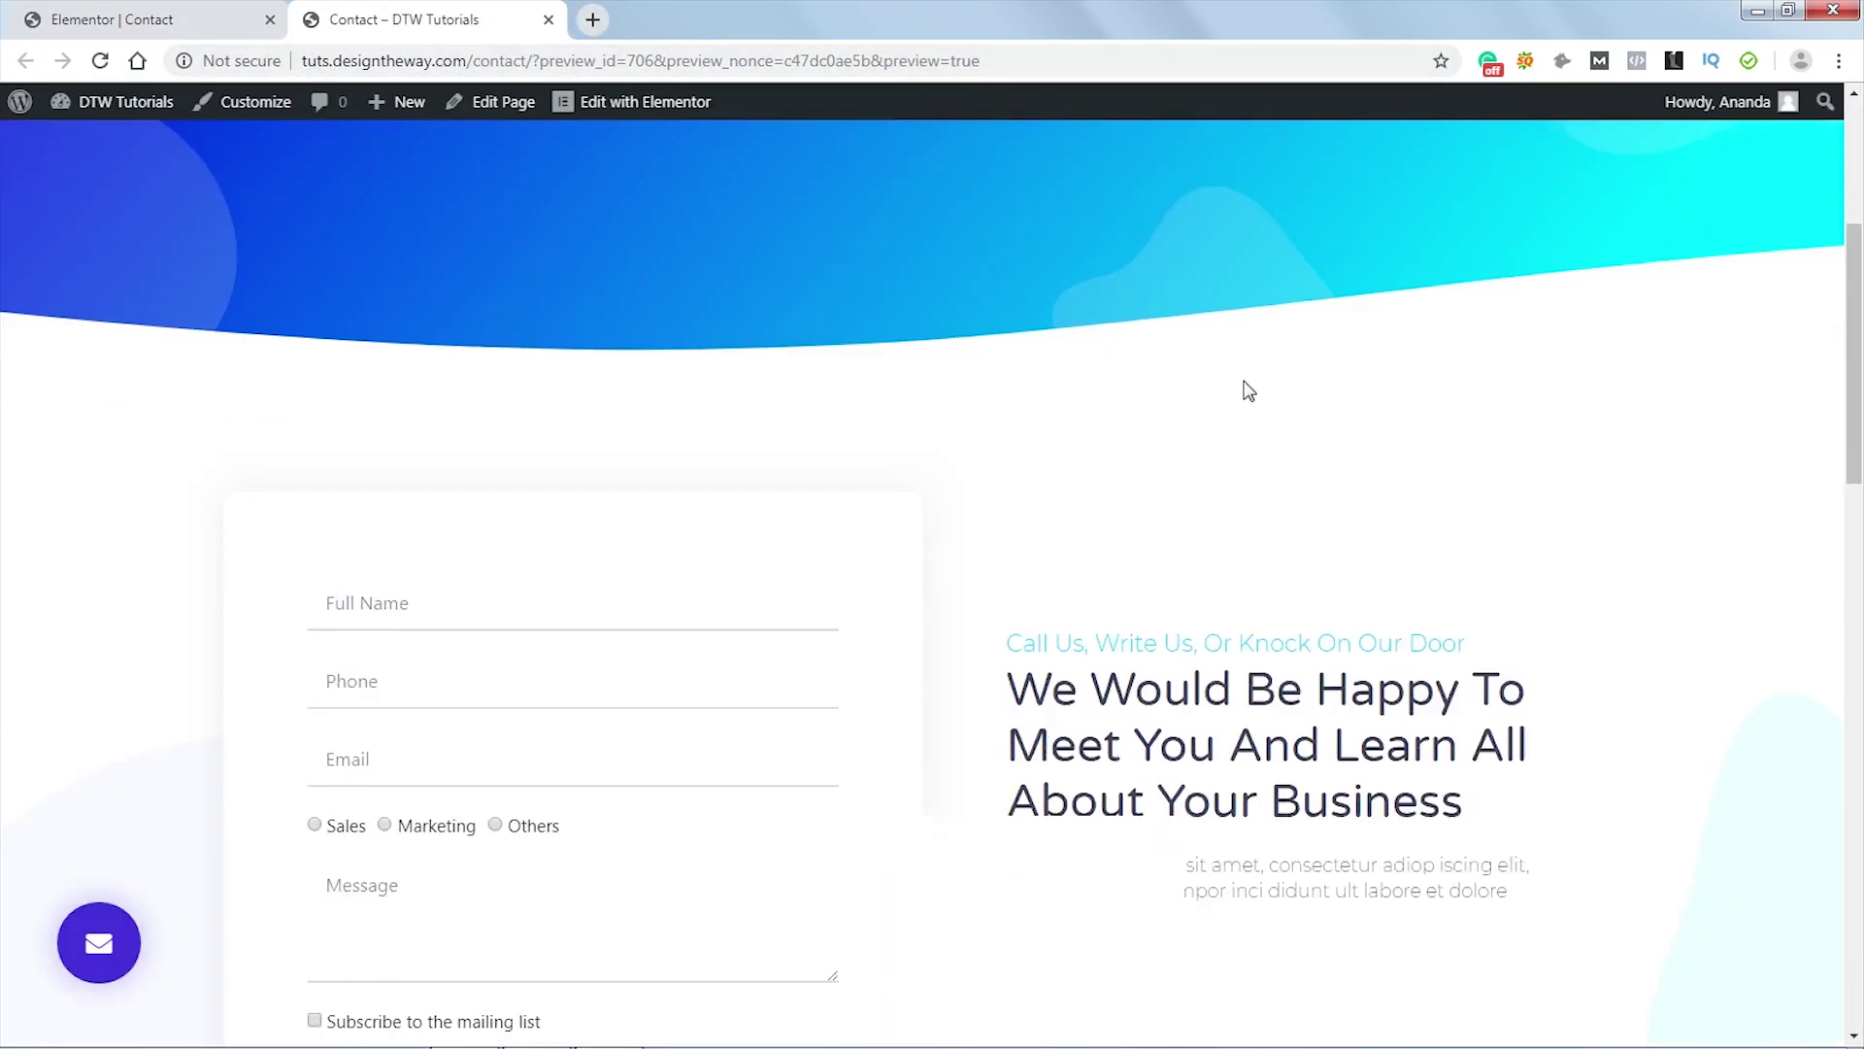
left_click(549, 518)
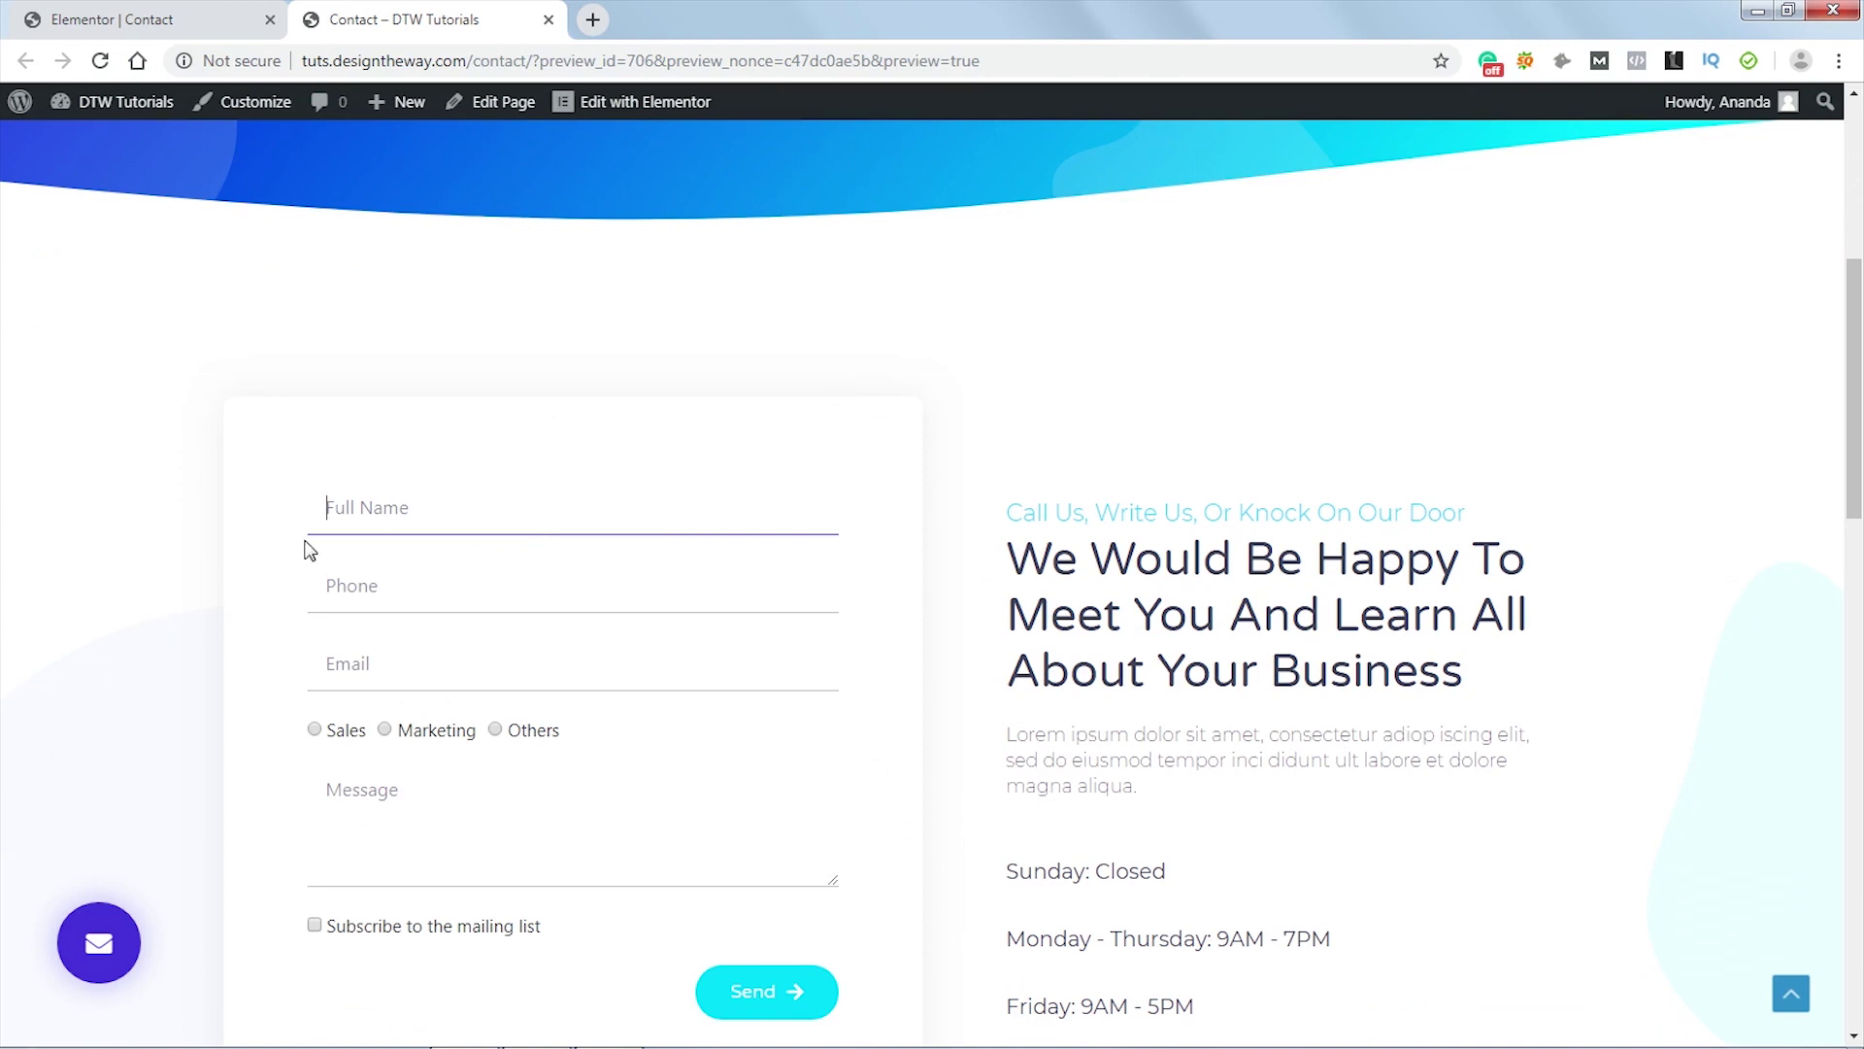
left_click(547, 596)
left_click(513, 683)
left_click(477, 869)
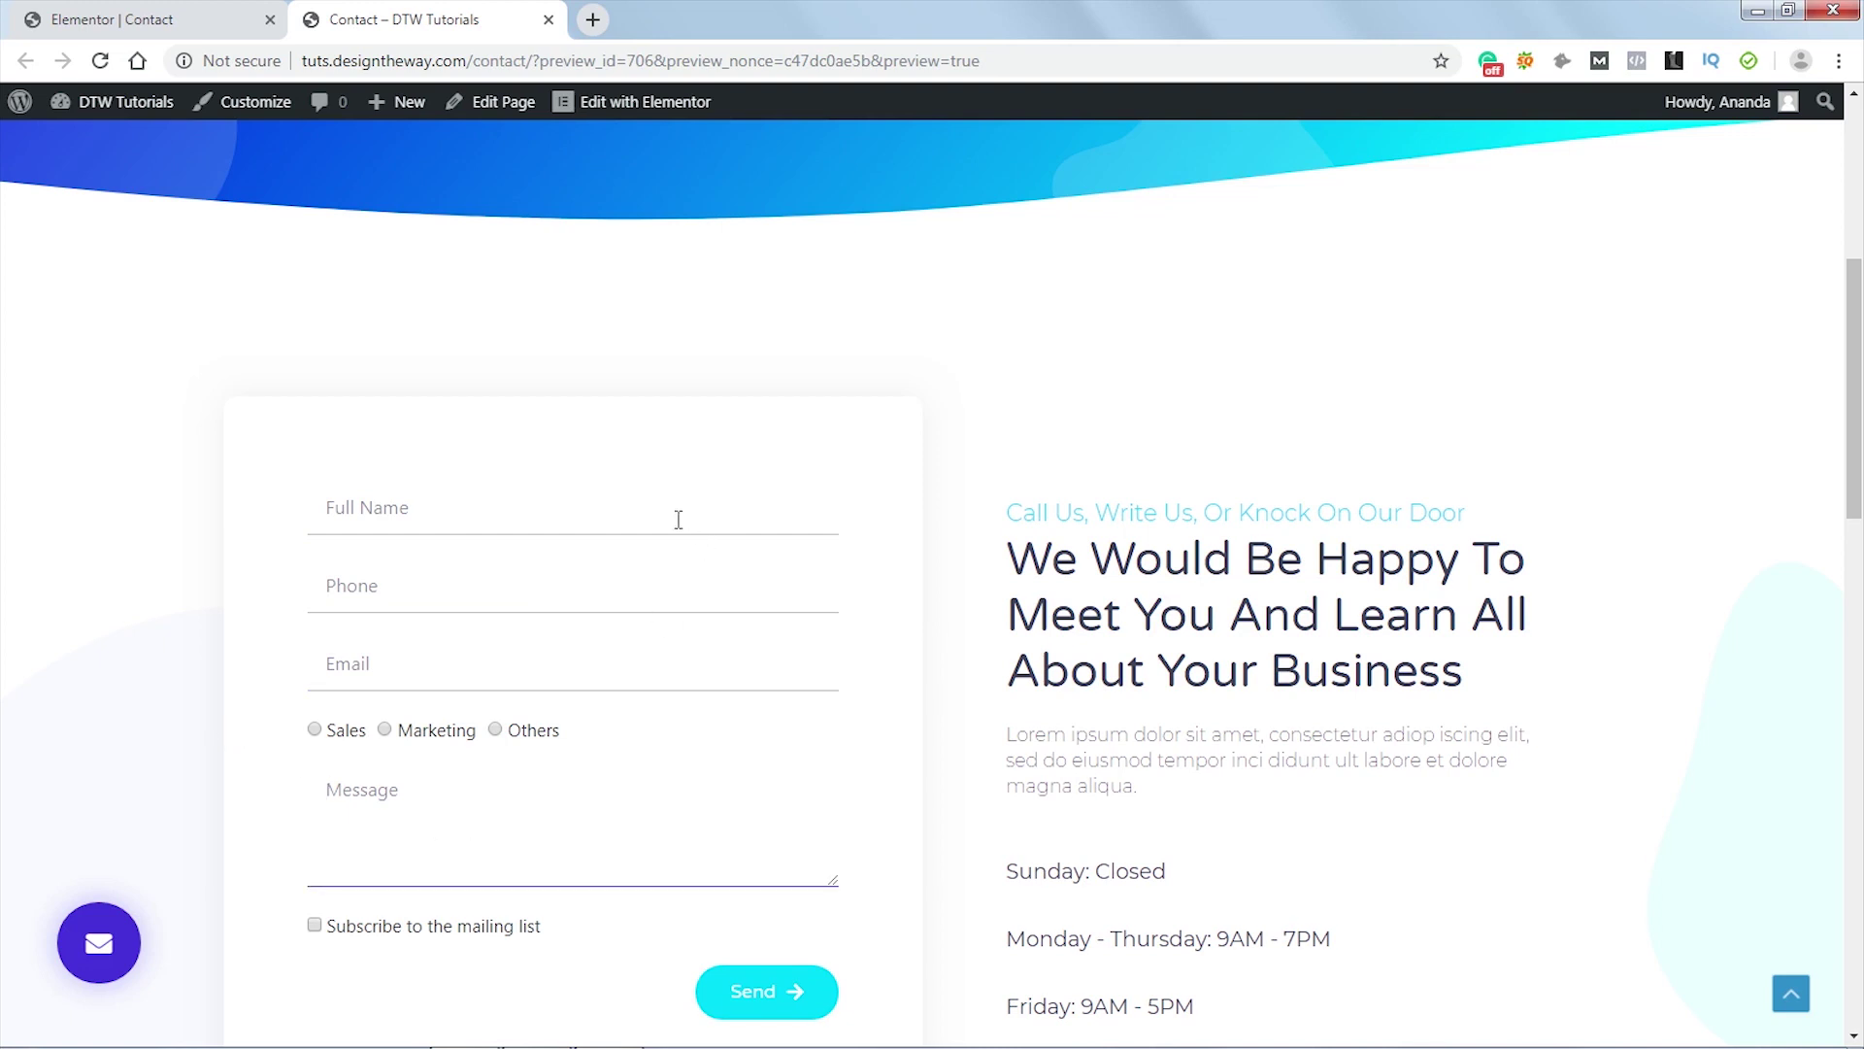
left_click(180, 18)
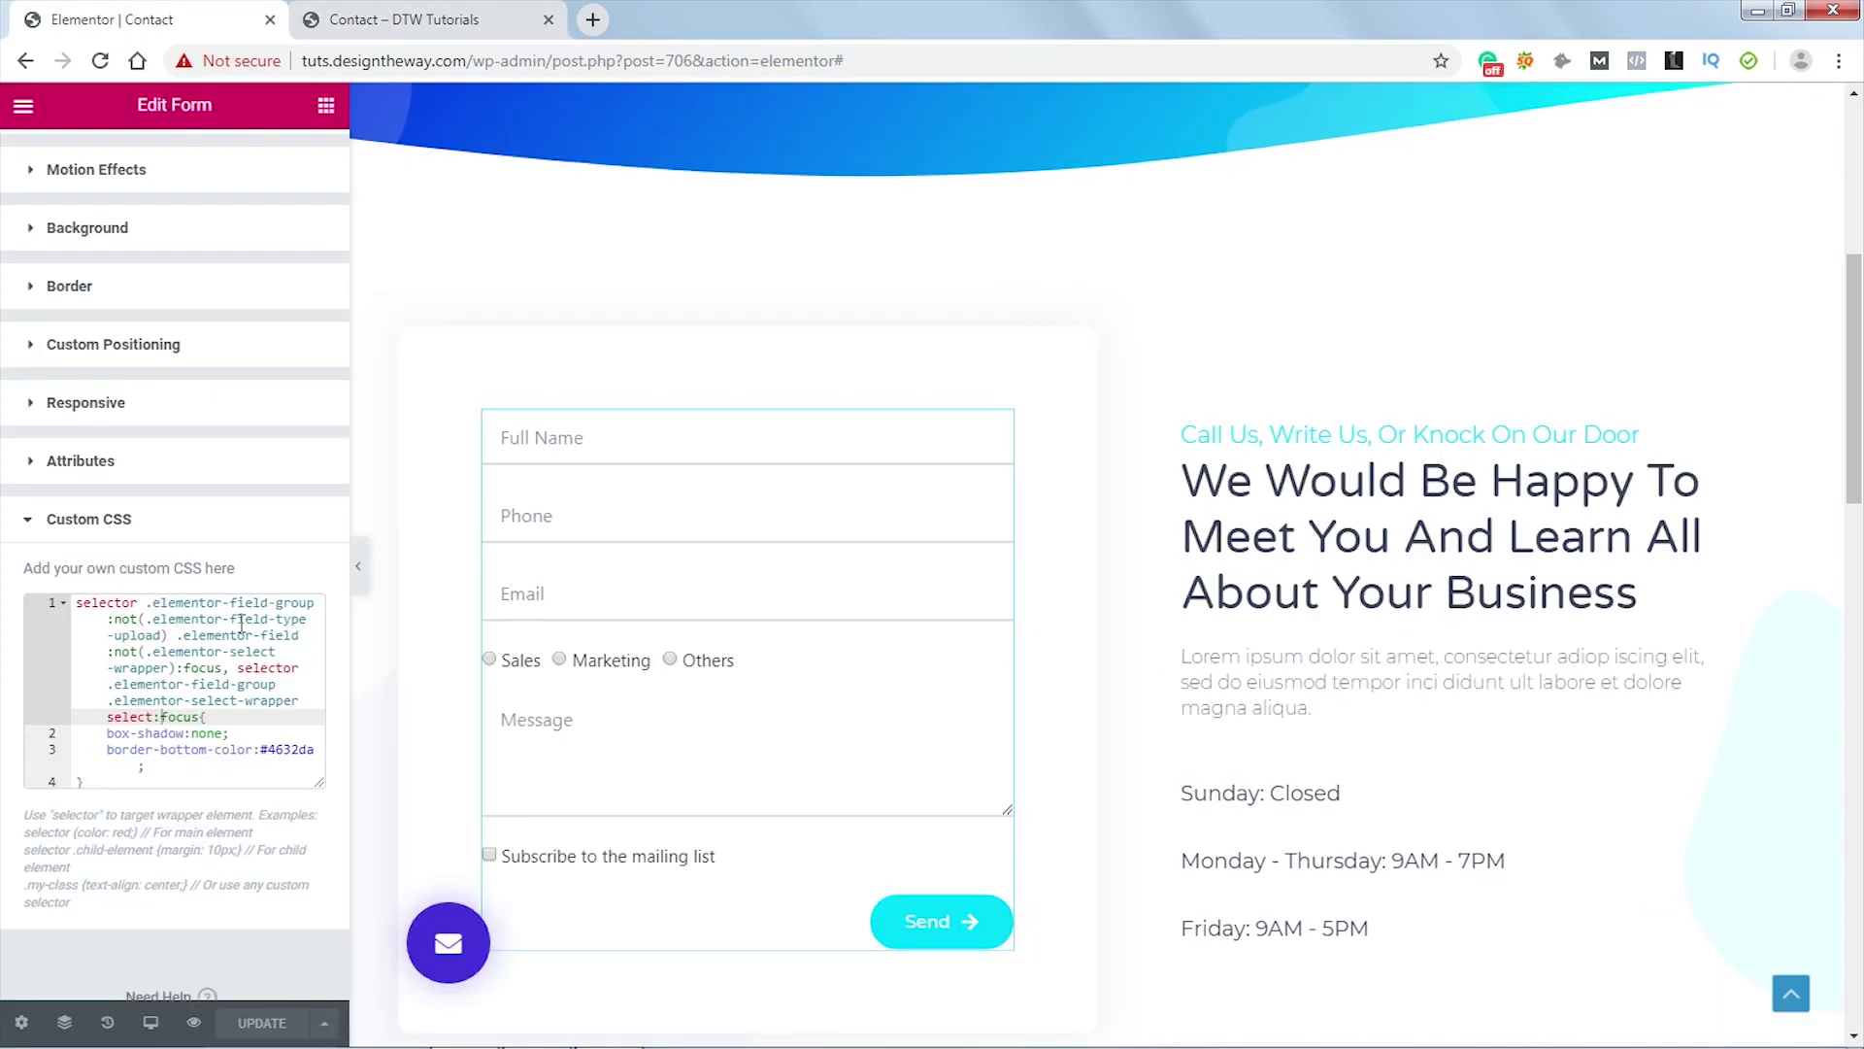
left_click(428, 20)
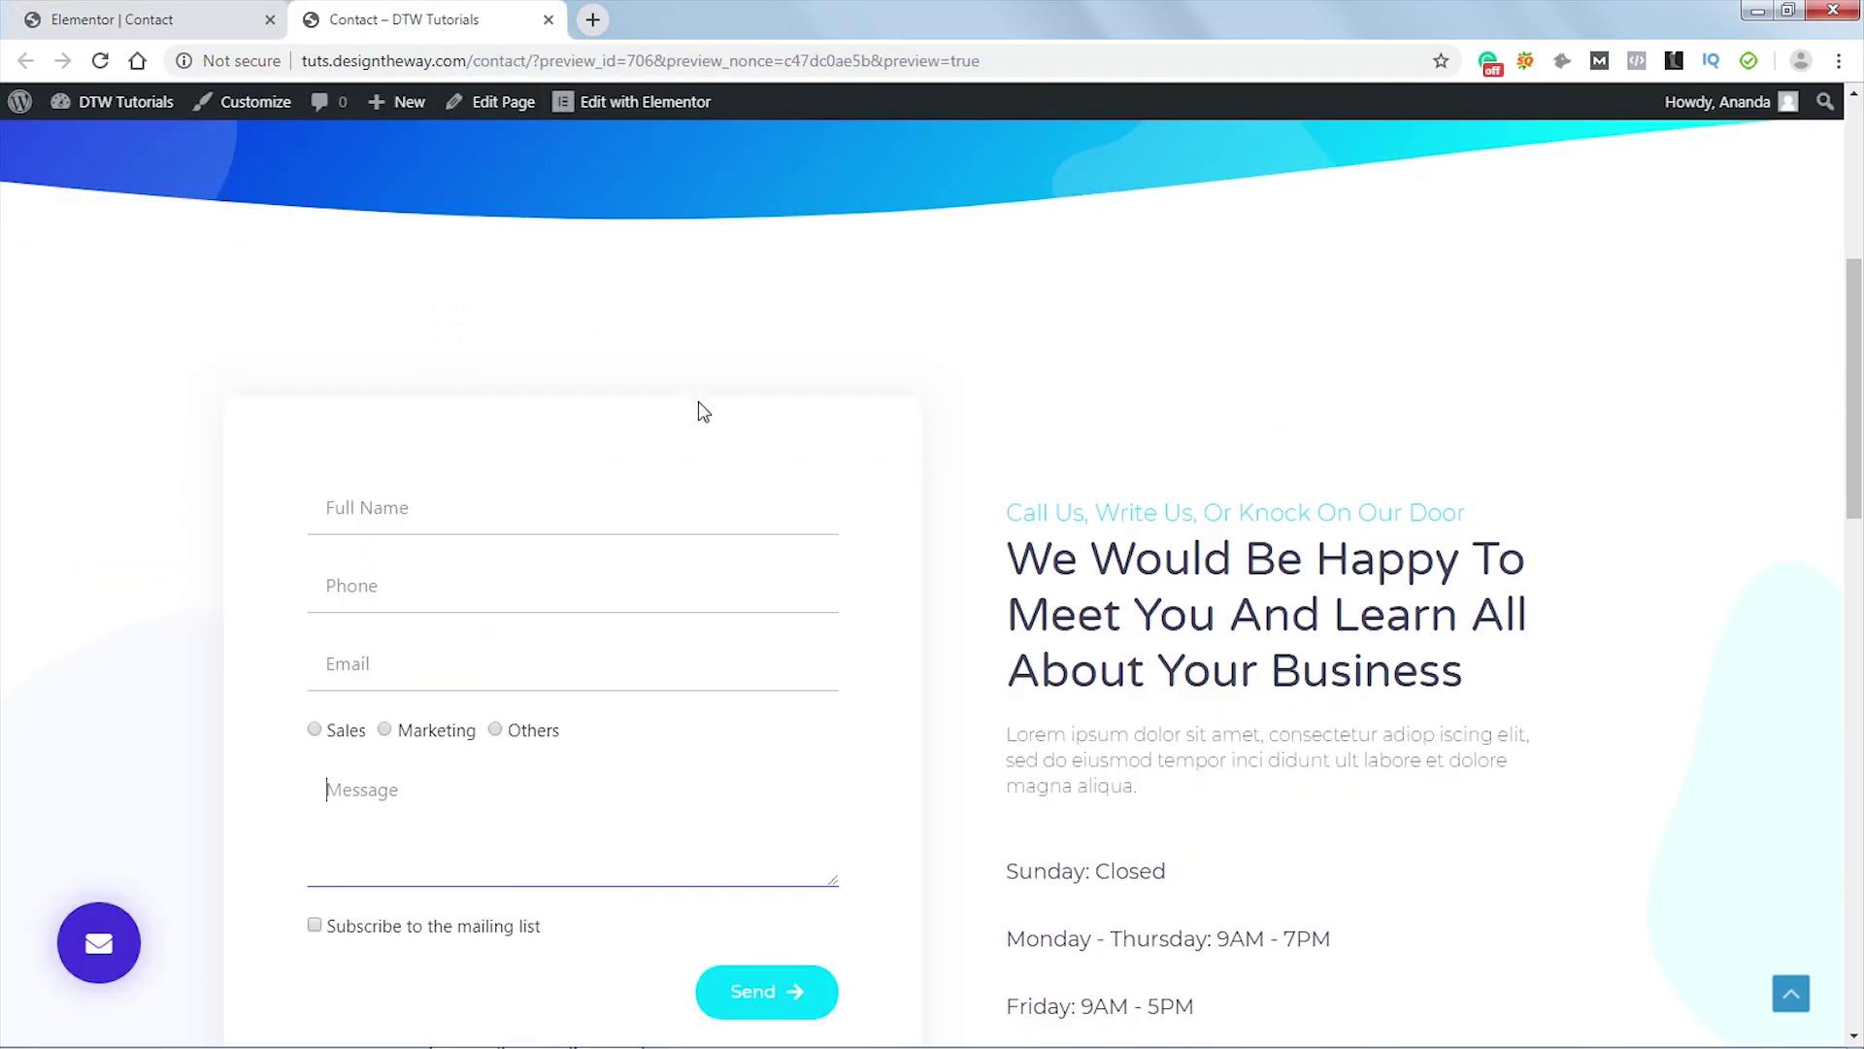
right_click(600, 516)
left_click(705, 827)
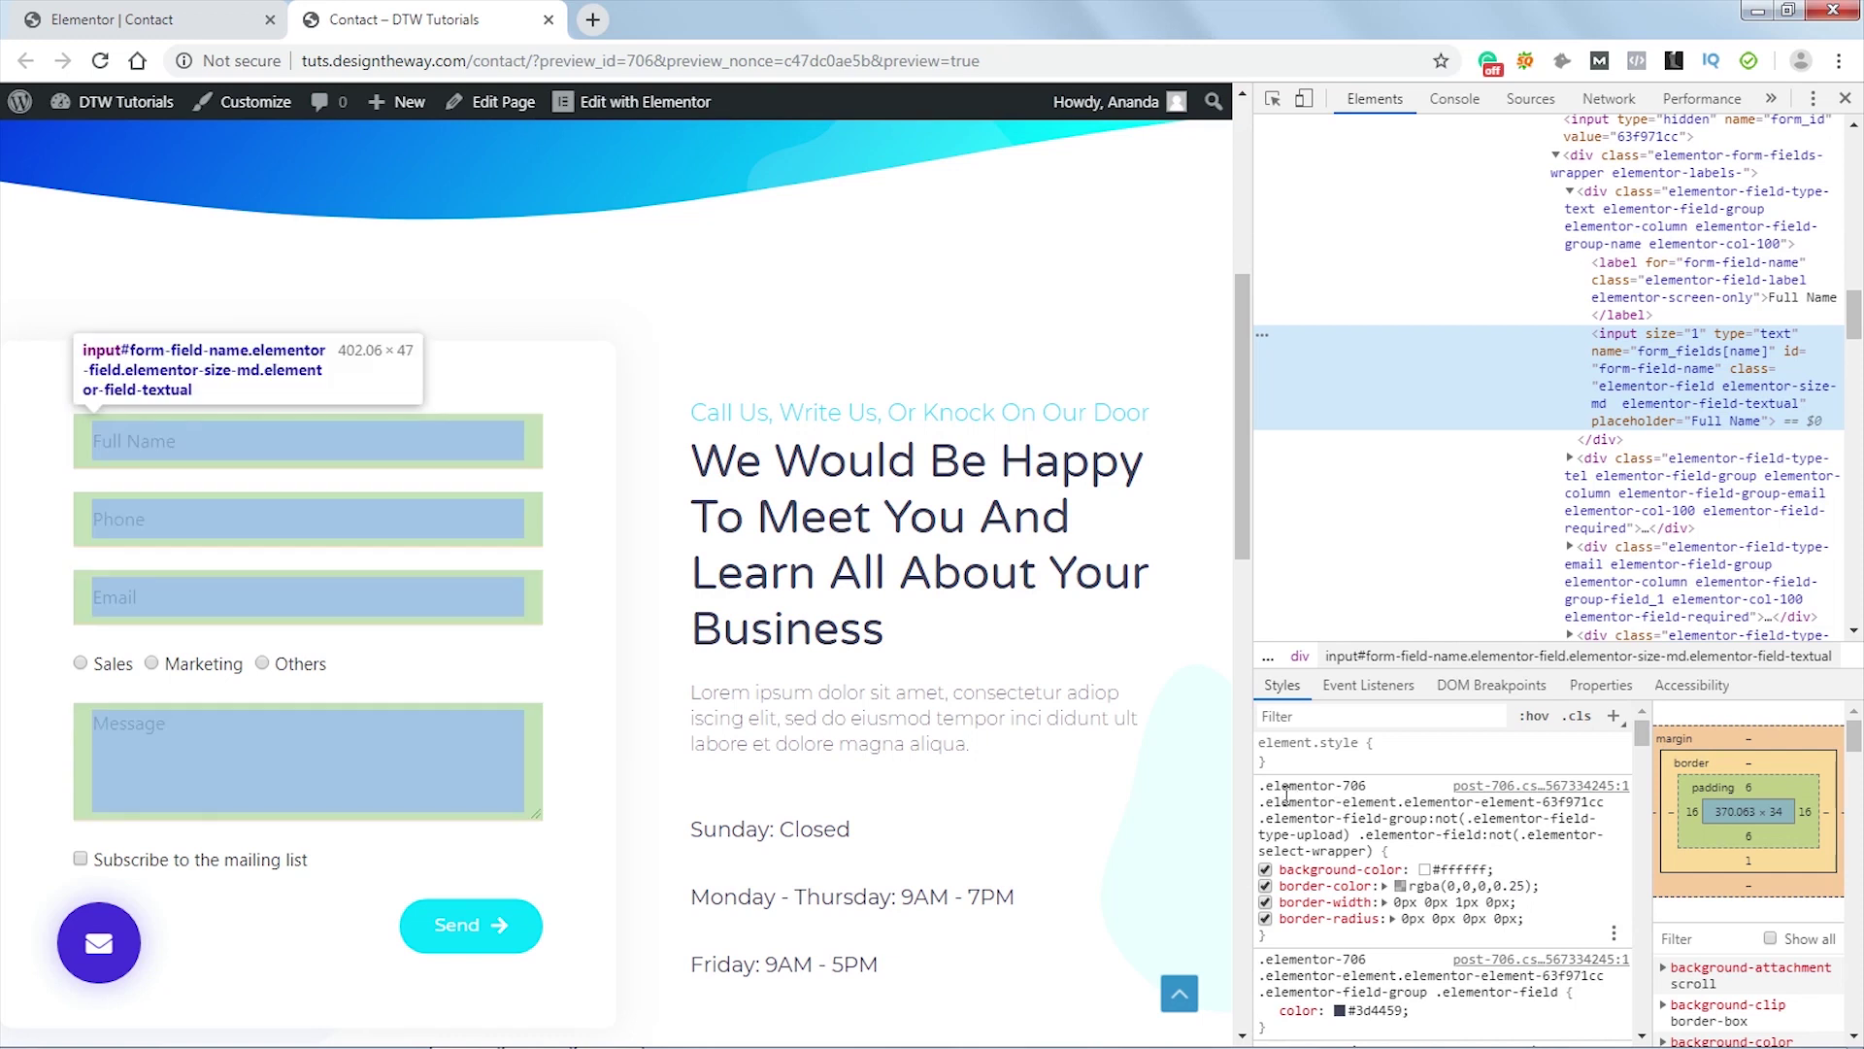
left_click(1346, 806)
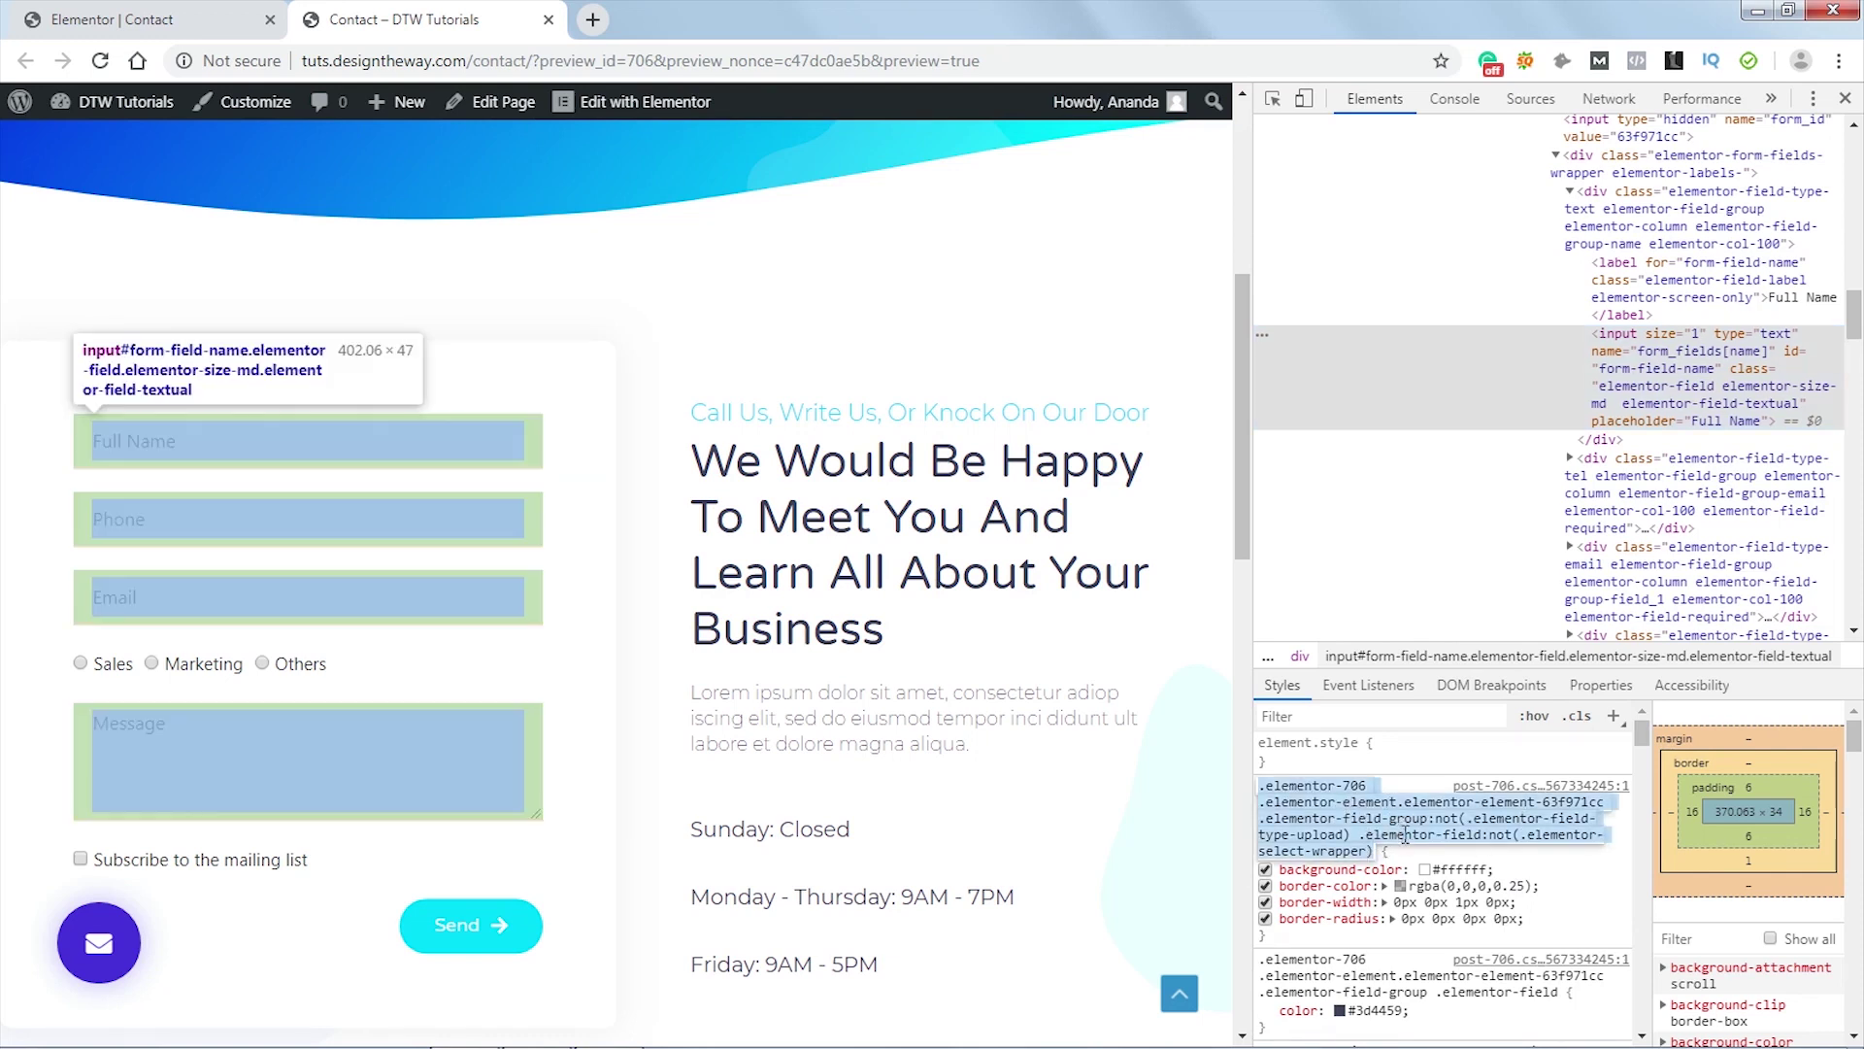
left_click(1524, 855)
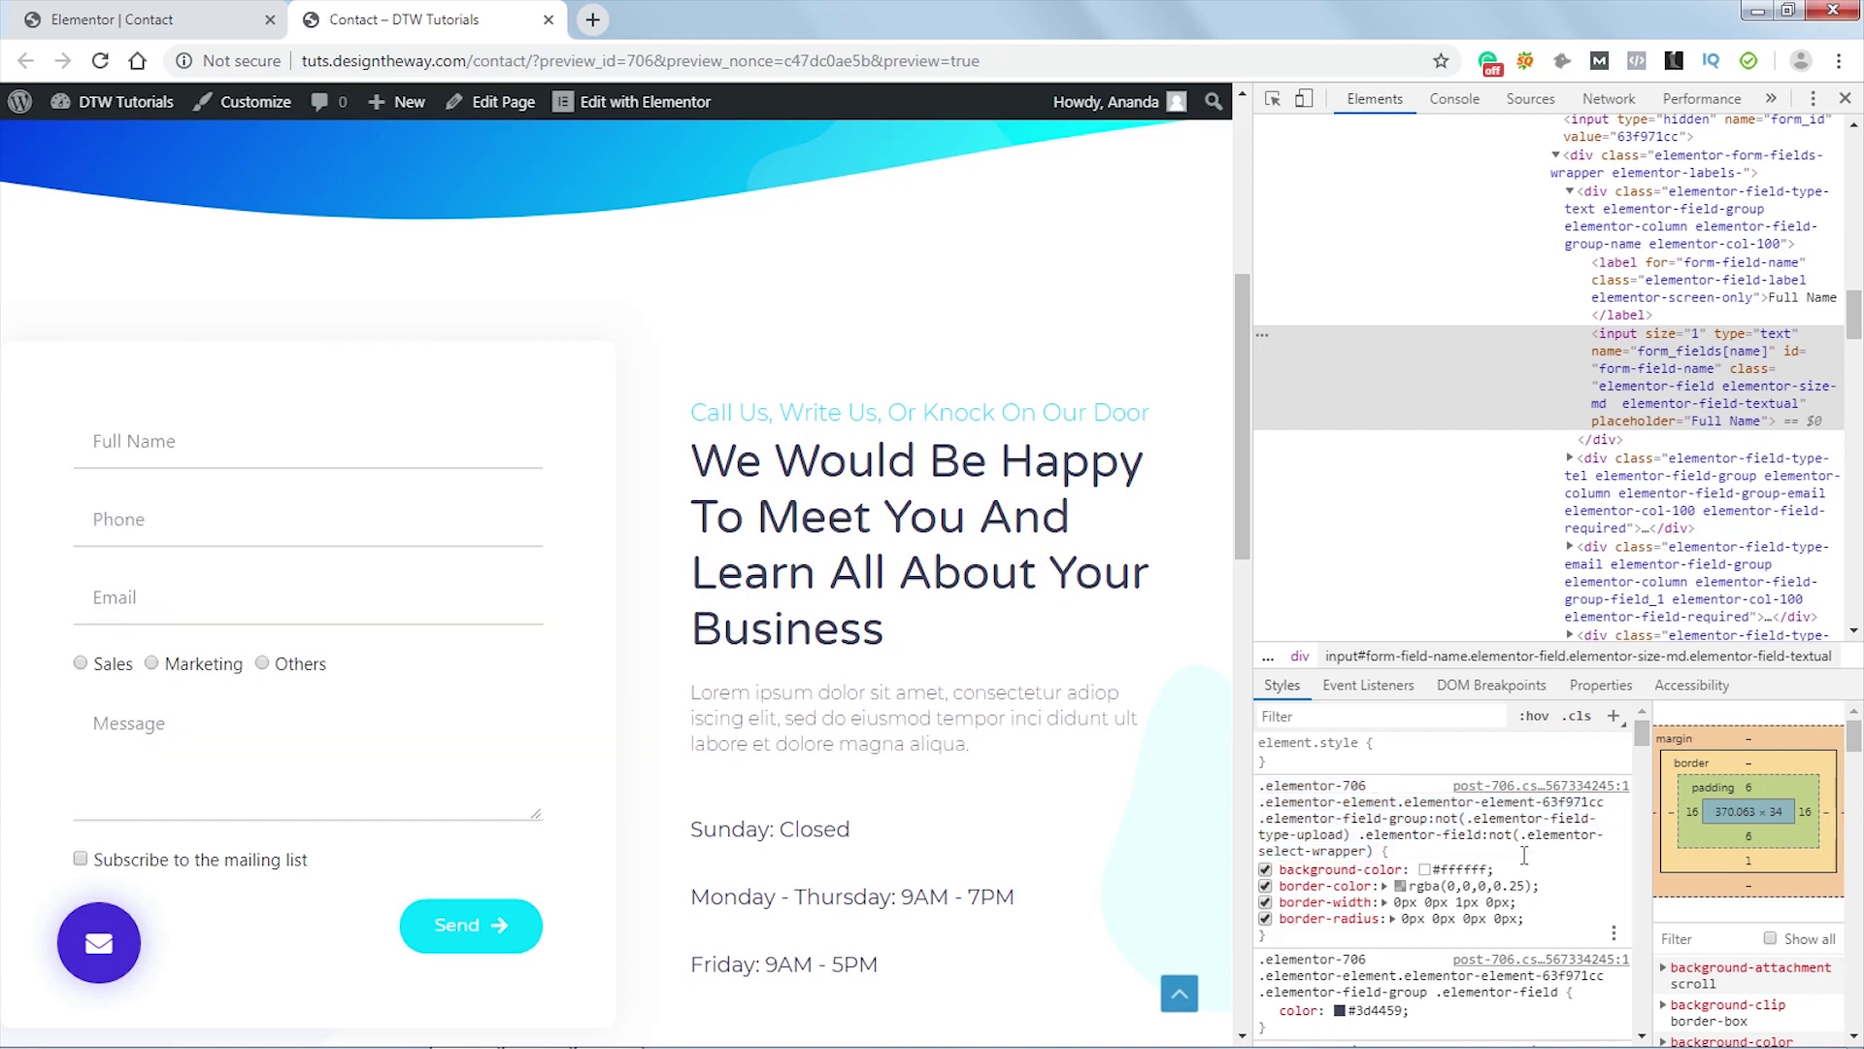
left_click(112, 20)
double_click(100, 603)
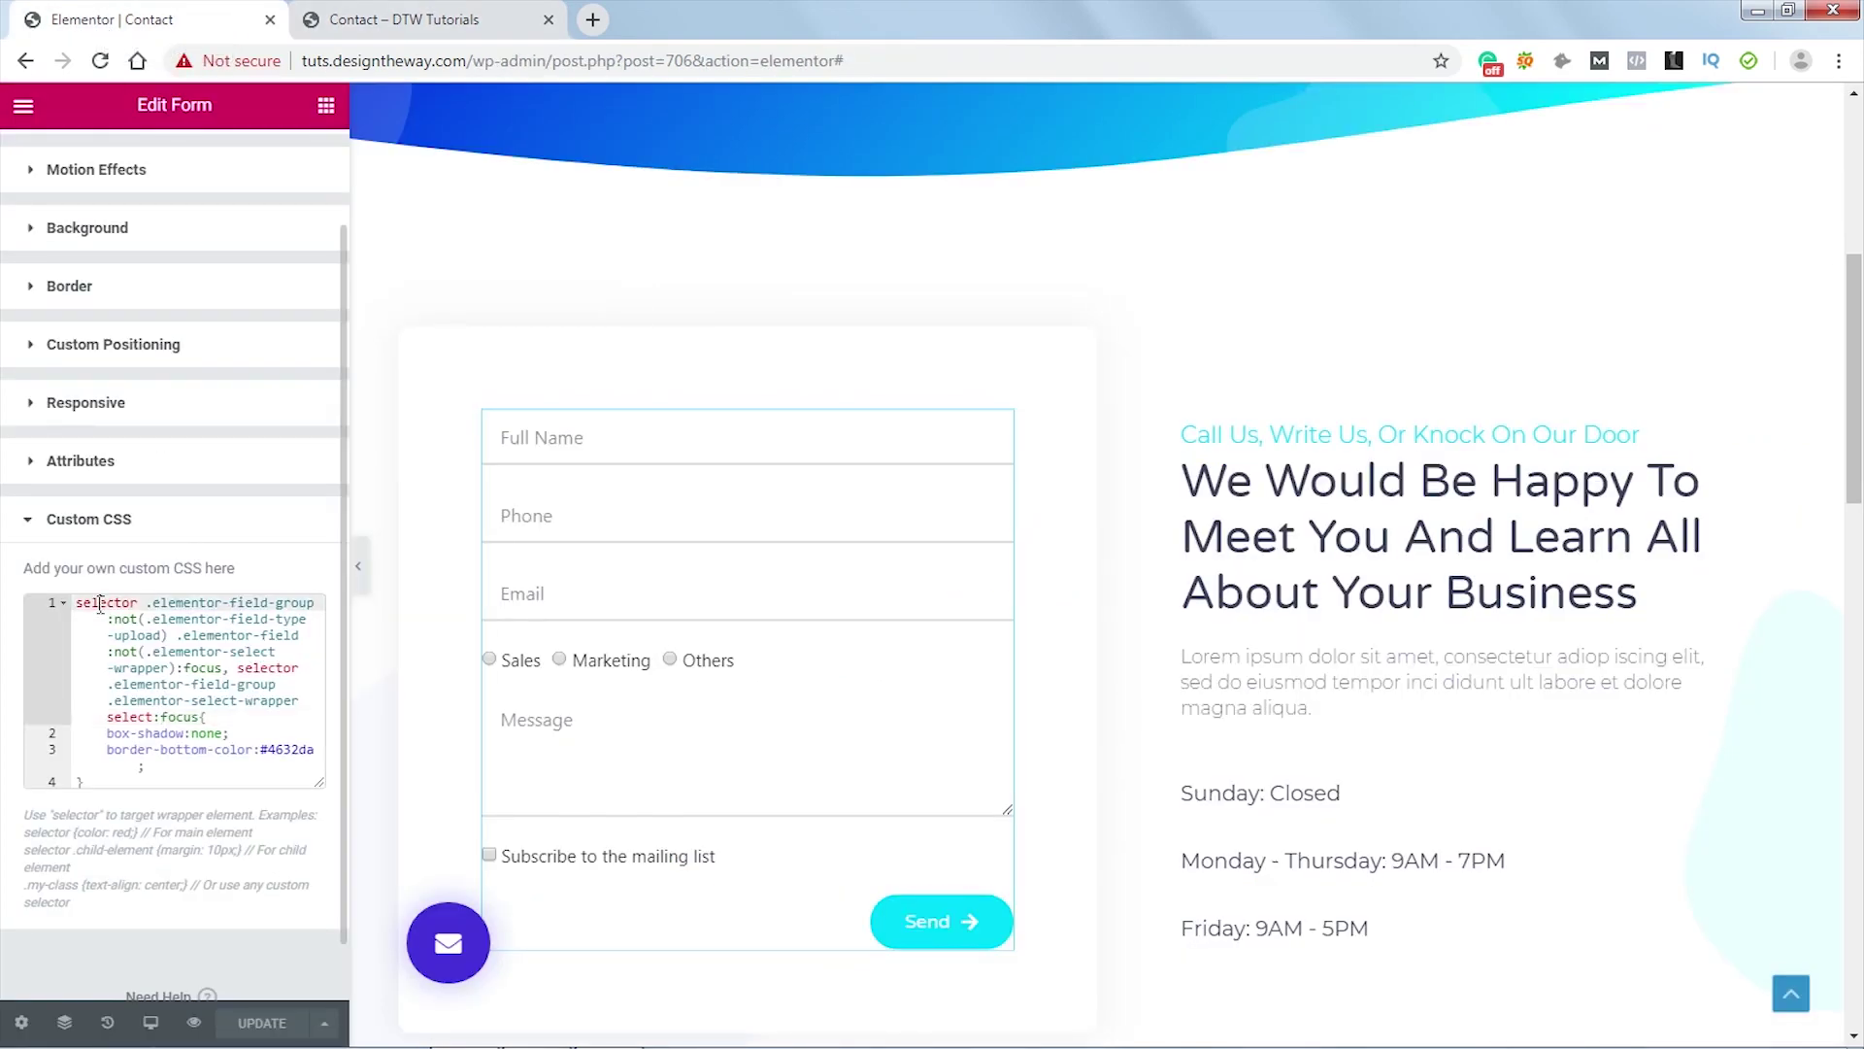
left_click(406, 21)
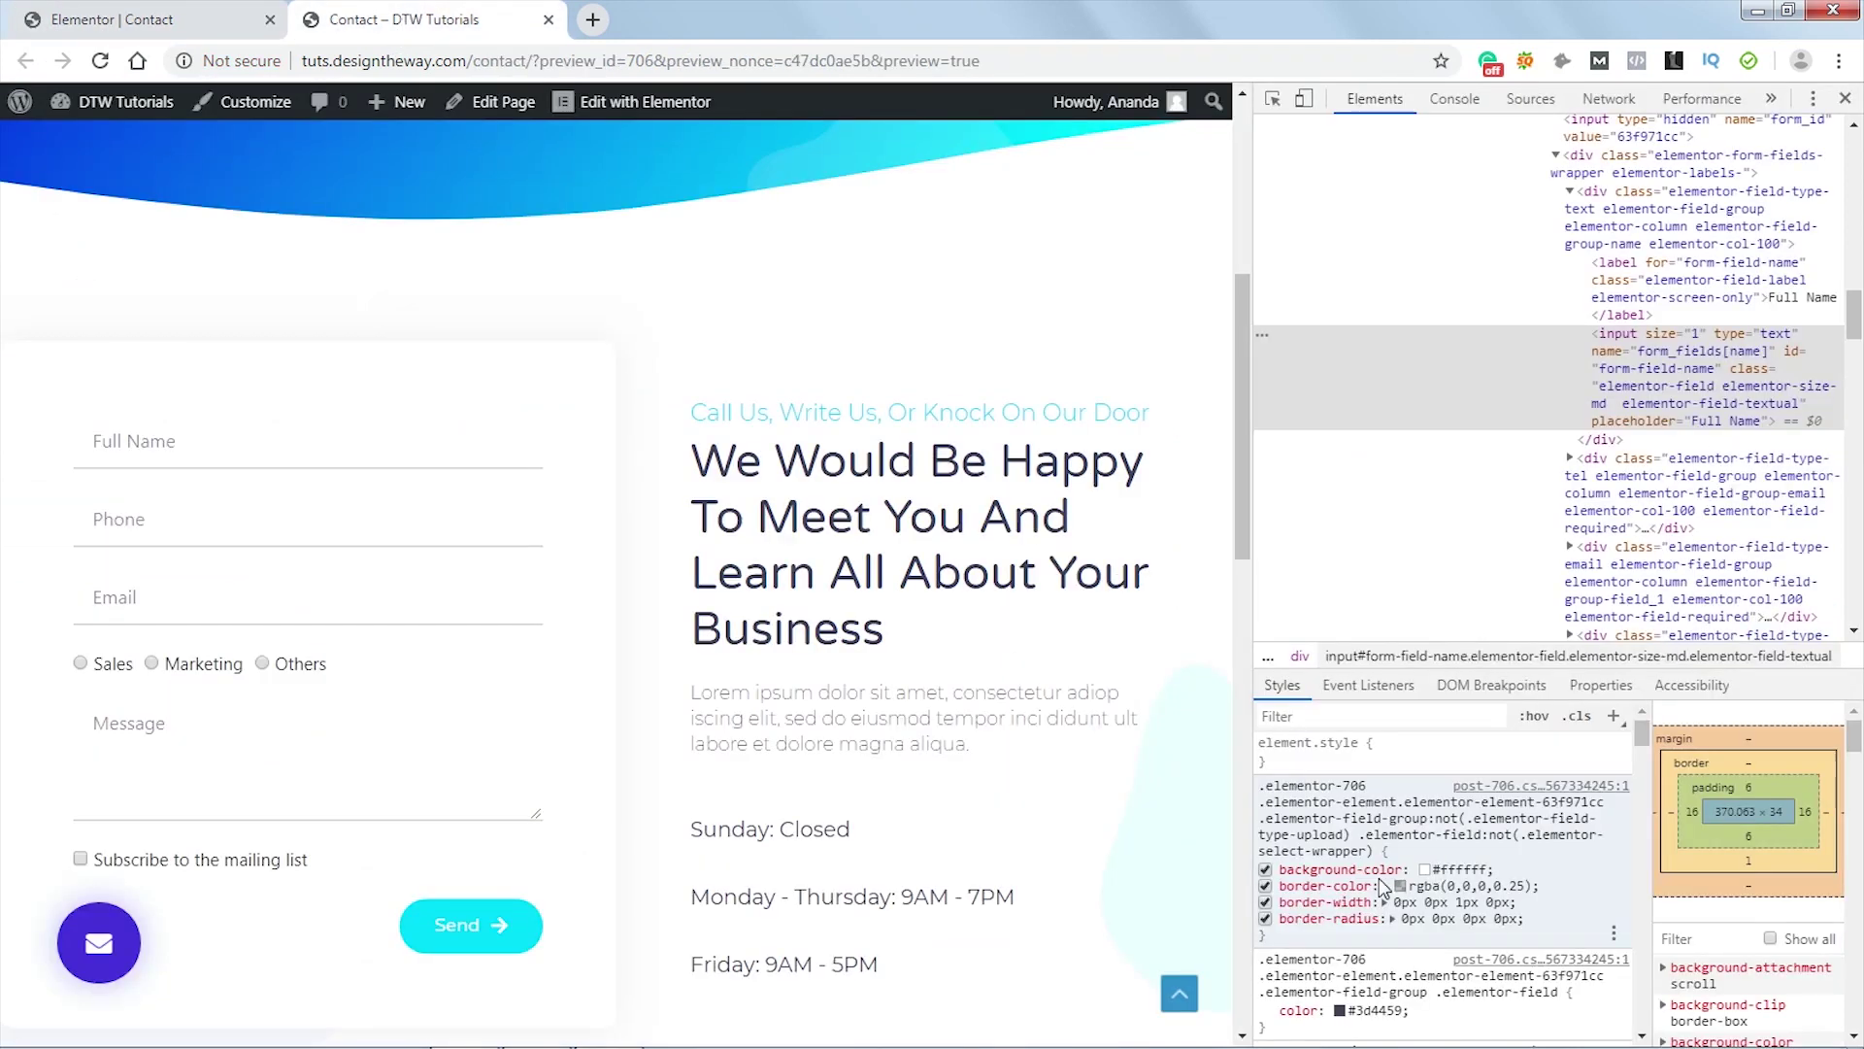
left_click(1405, 811)
left_click(1607, 803)
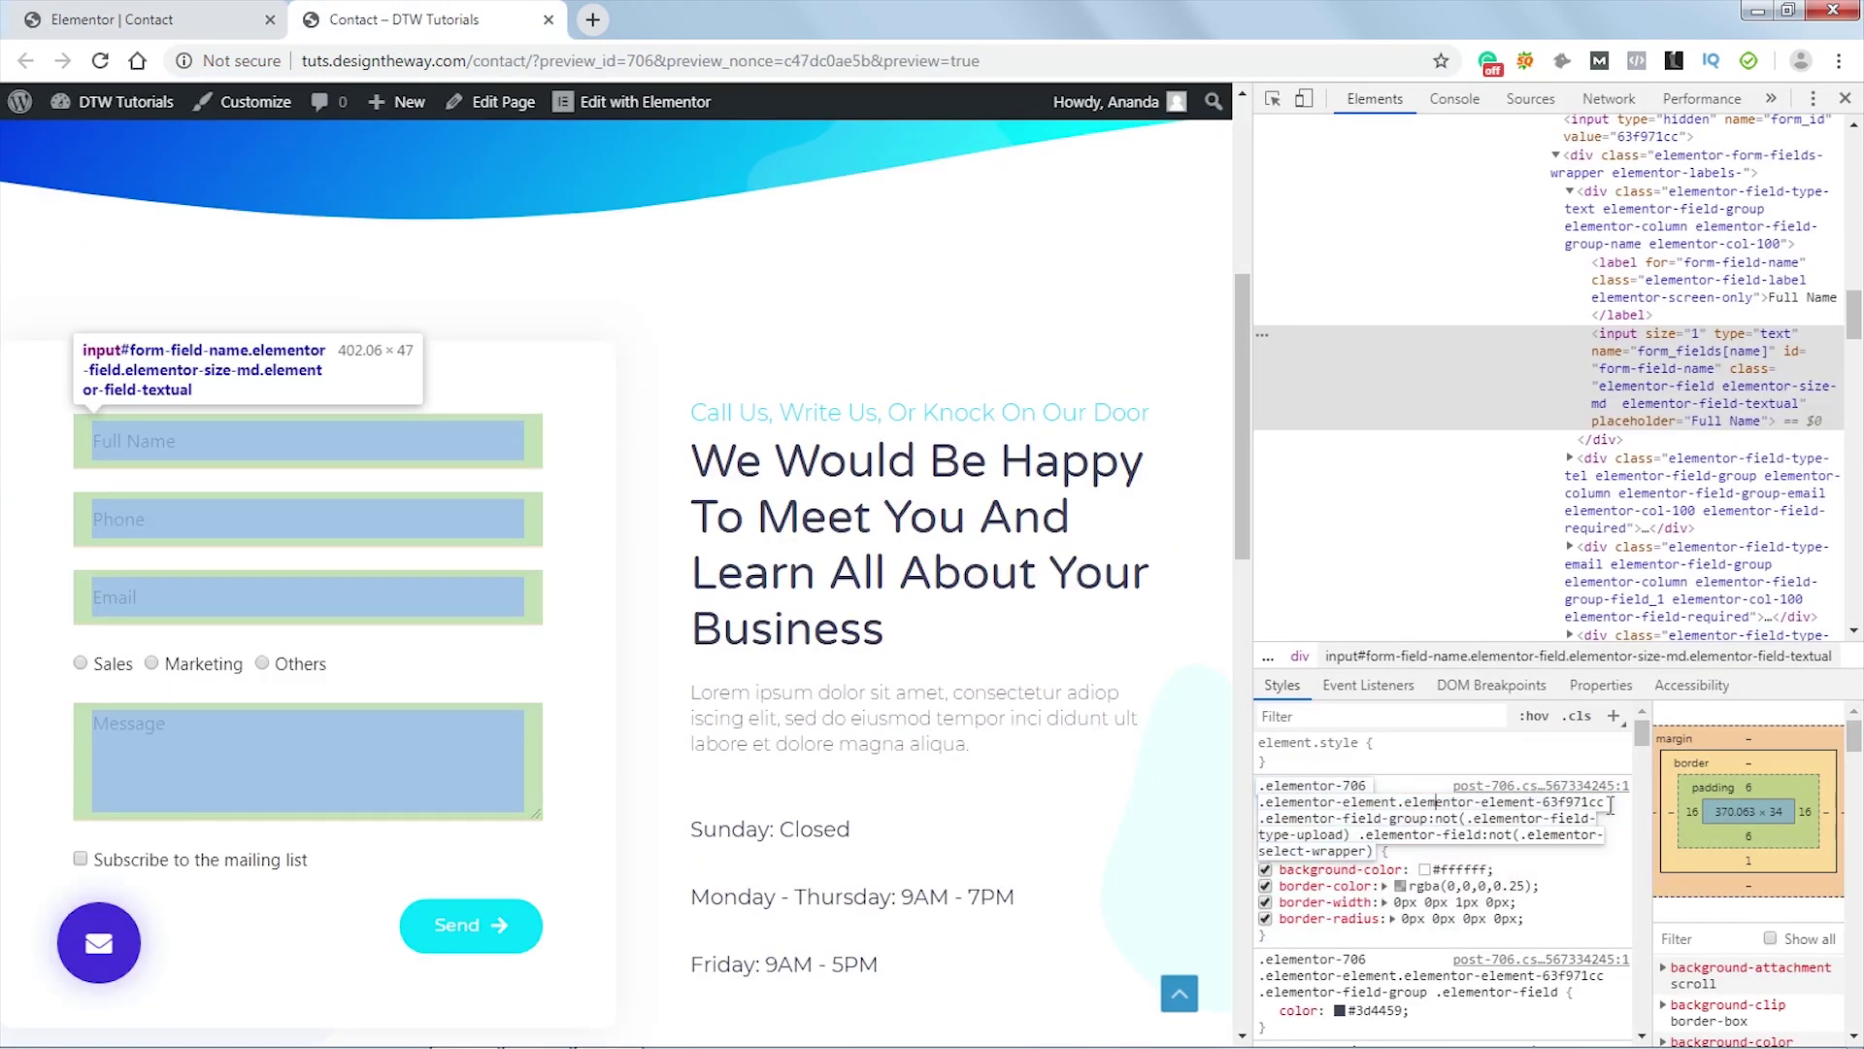
left_click_drag(1599, 803, 1256, 792)
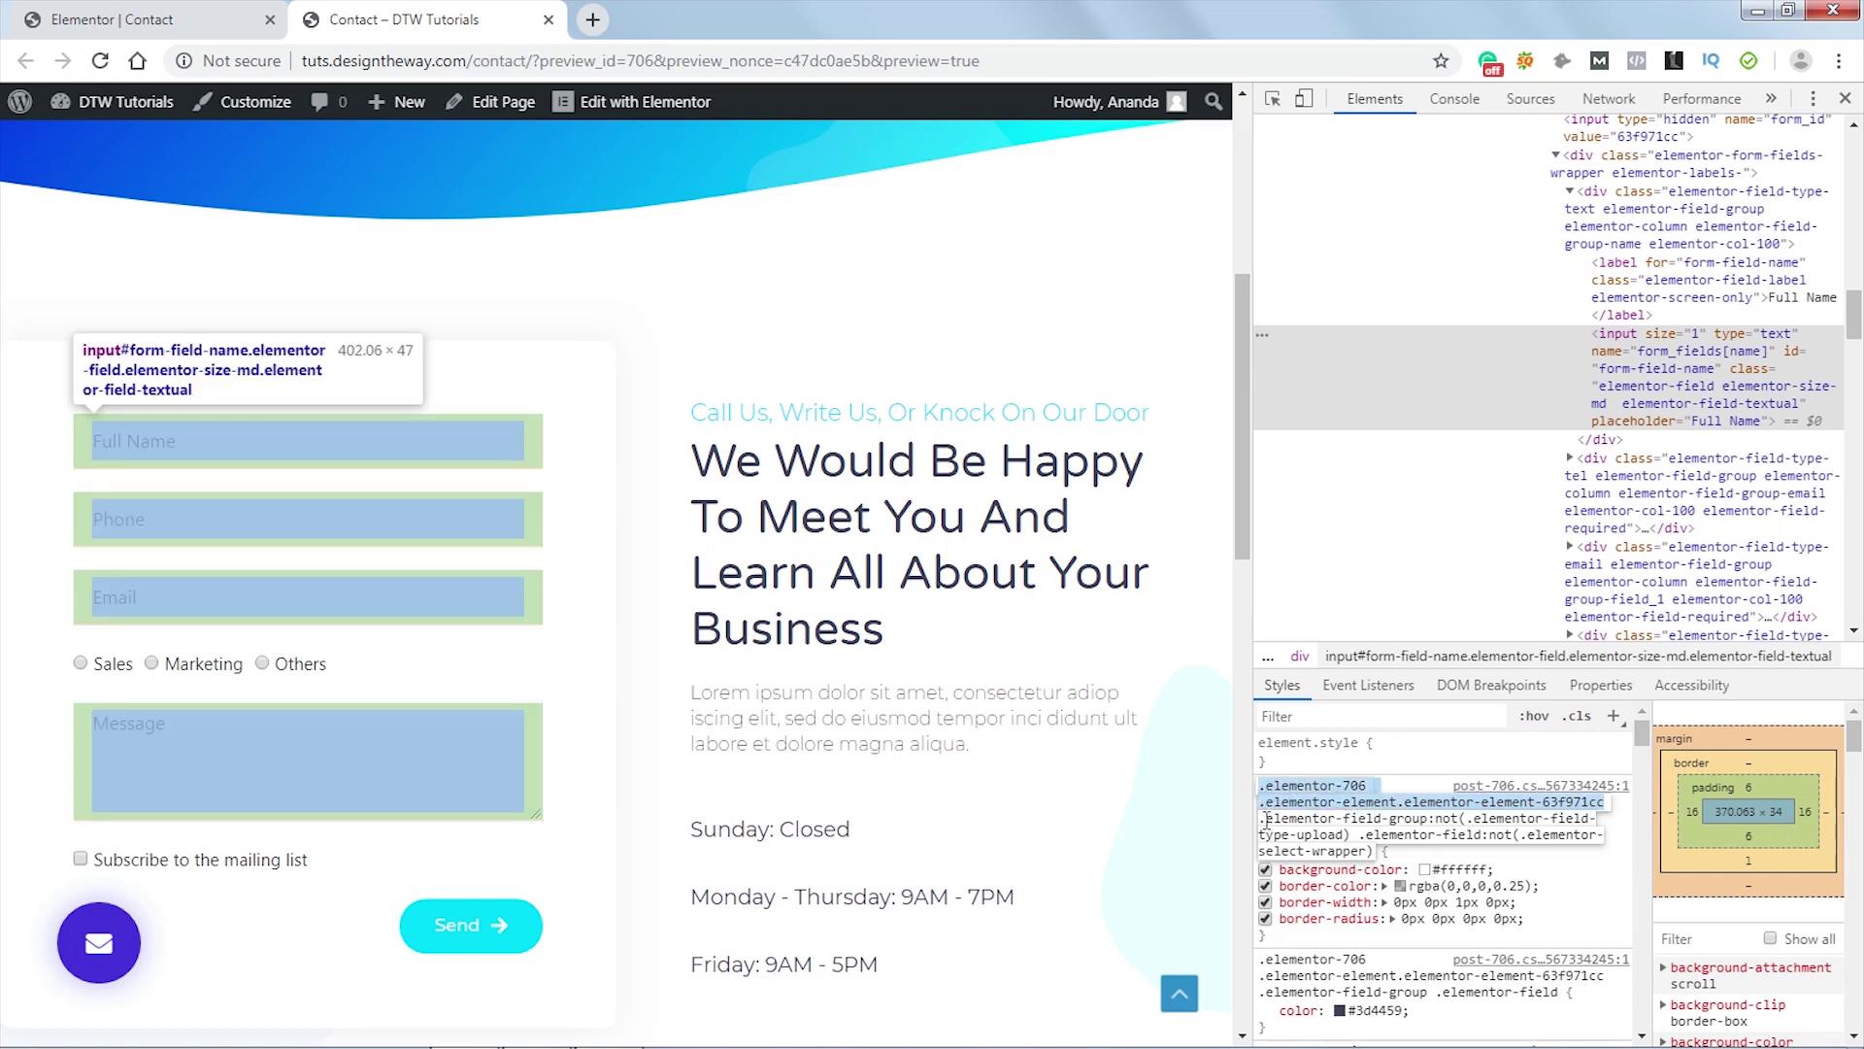
left_click(153, 19)
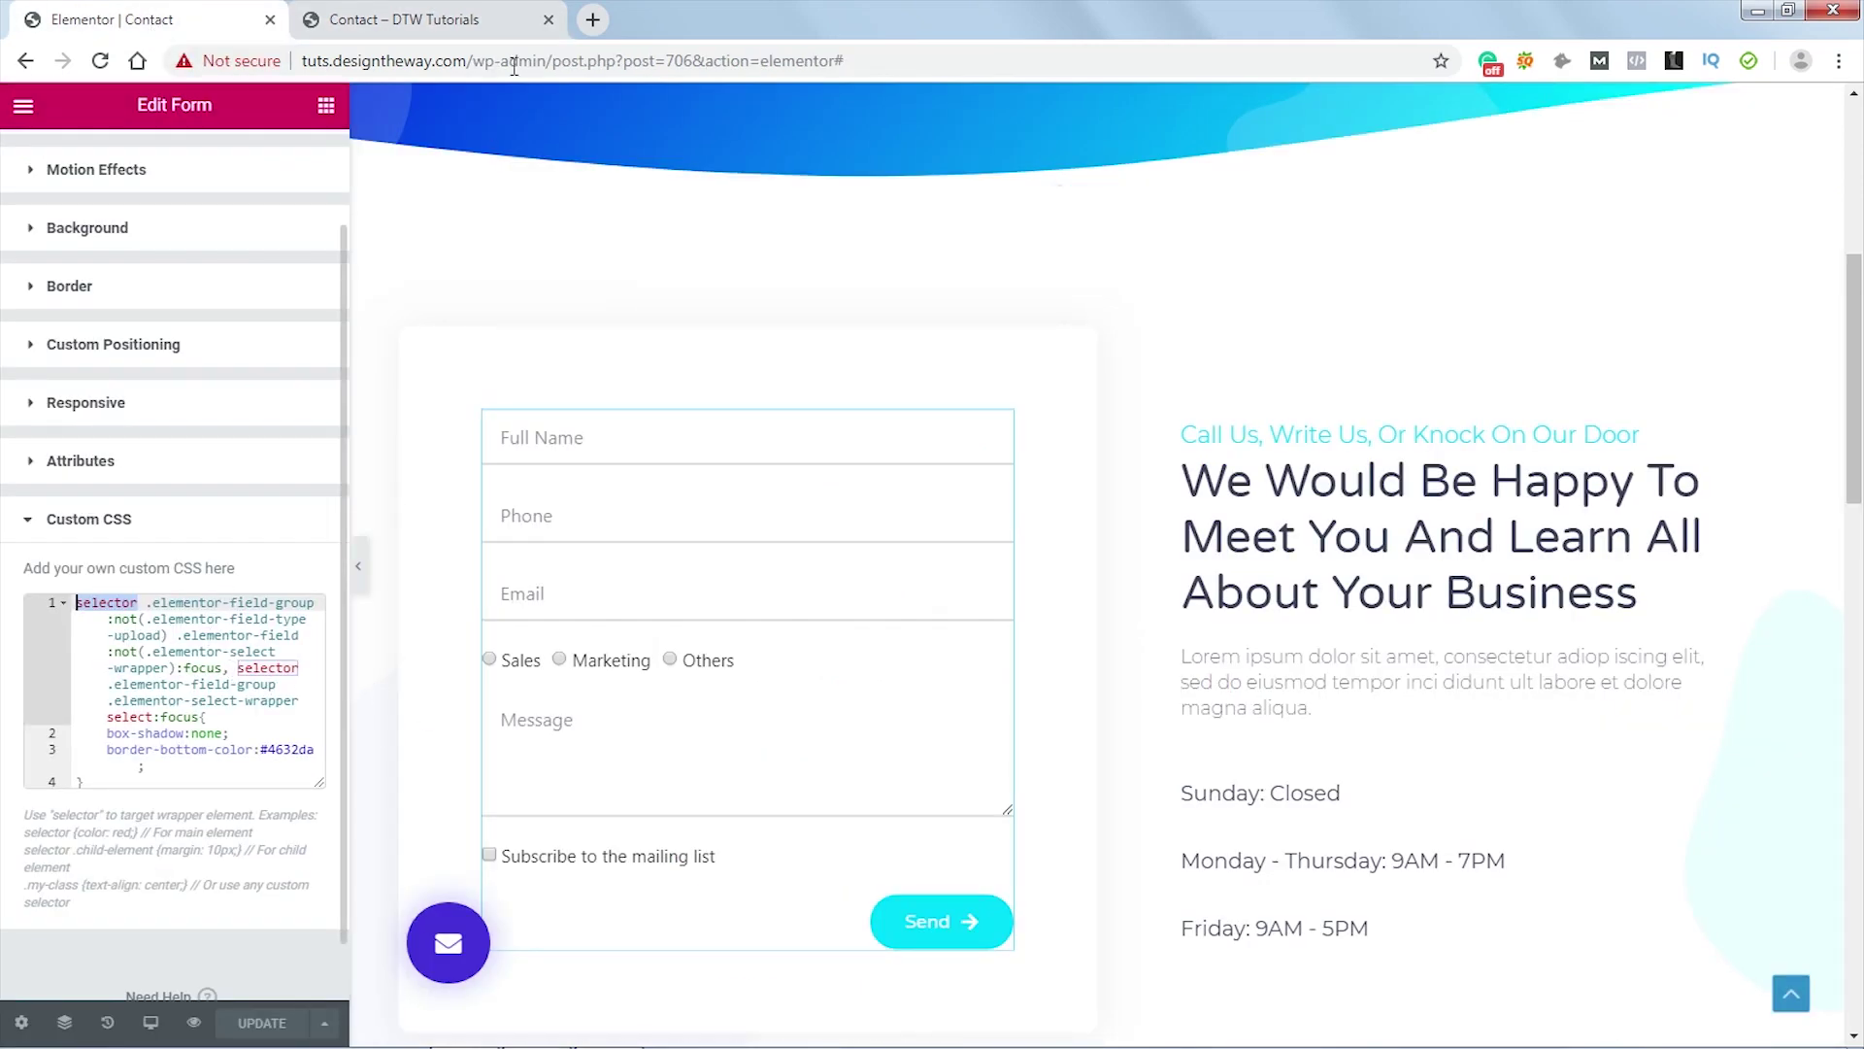
left_click(457, 20)
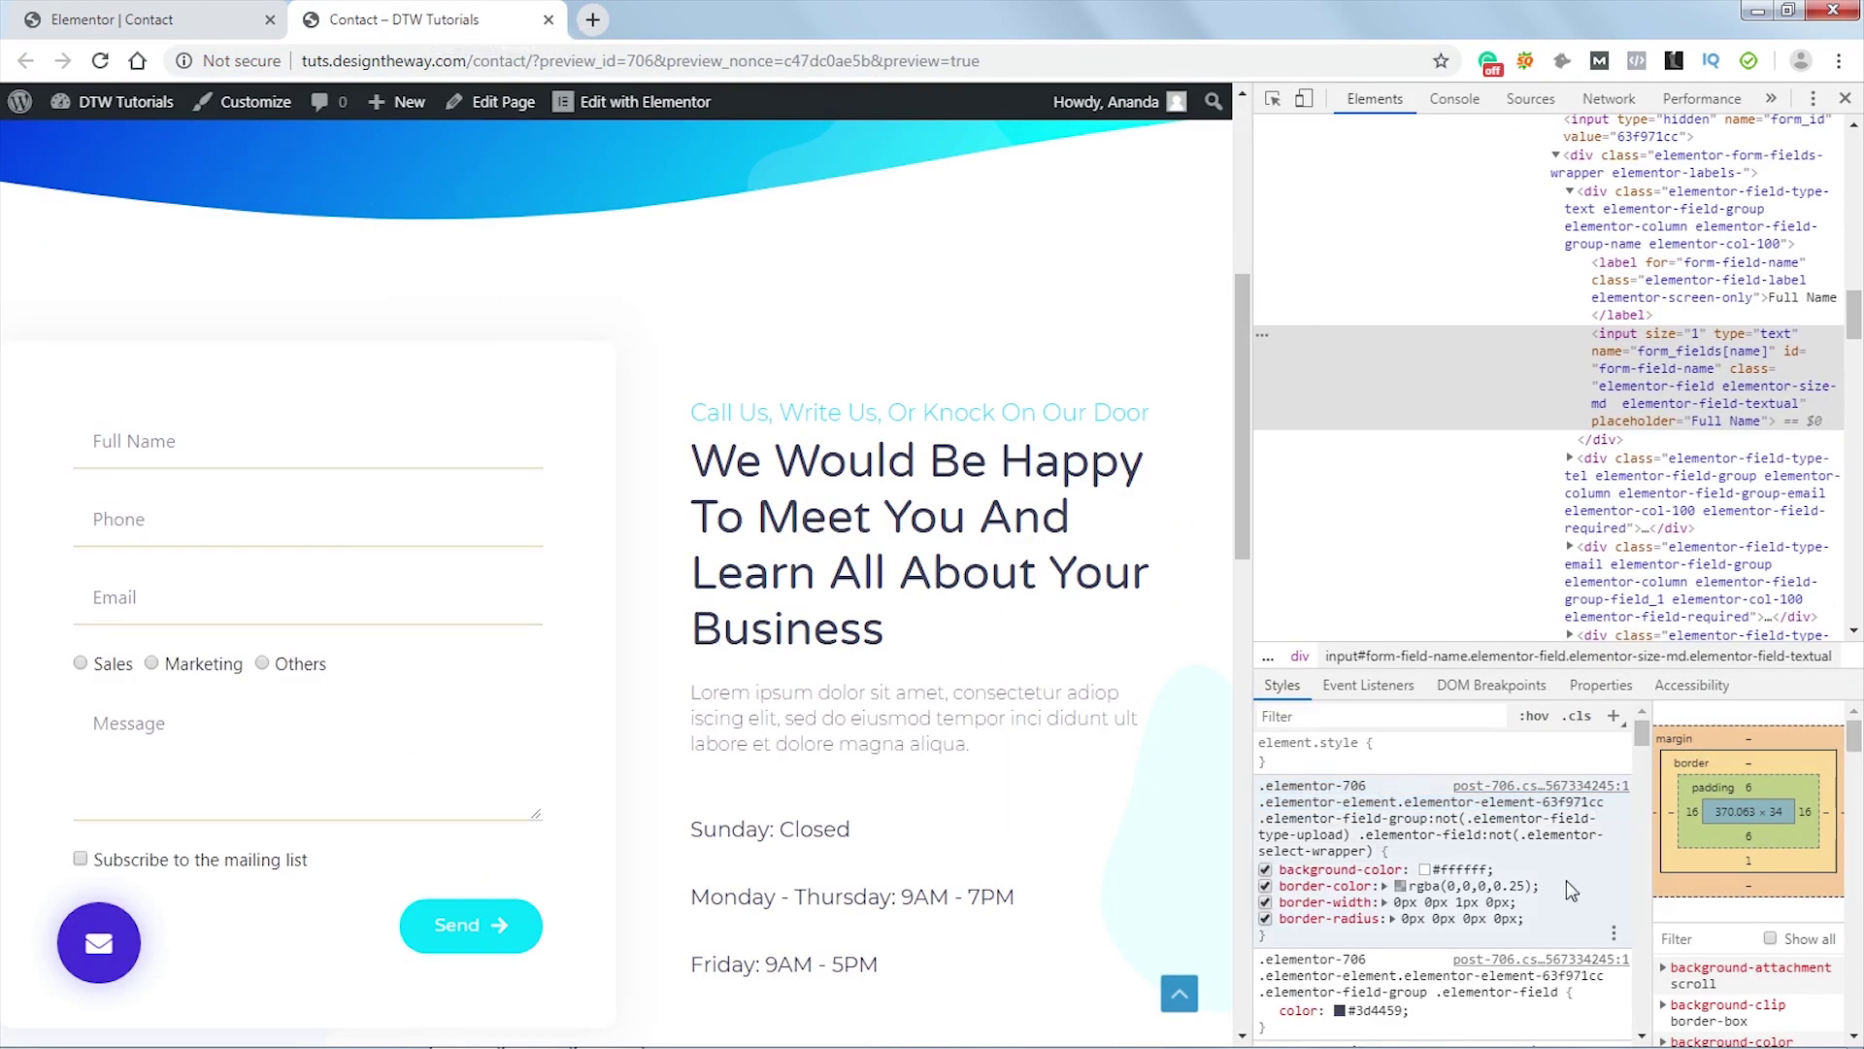
left_click(1535, 717)
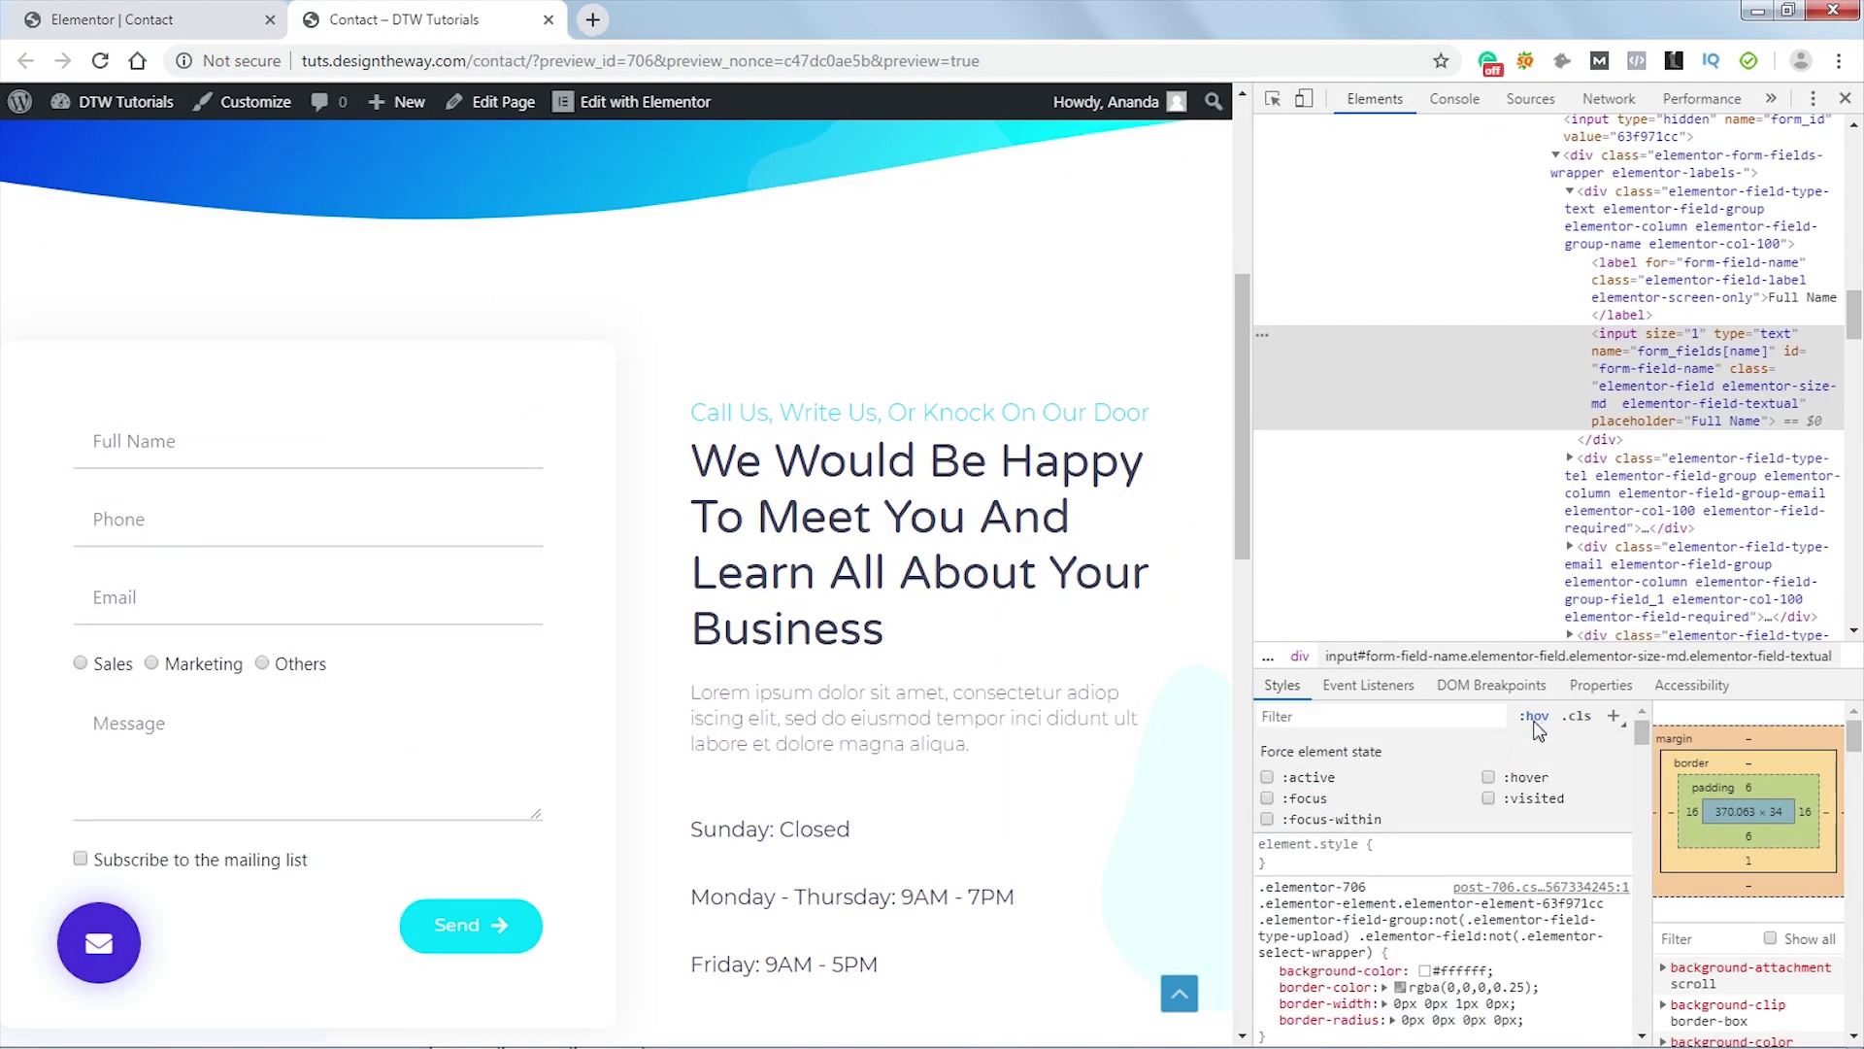
left_click(1268, 802)
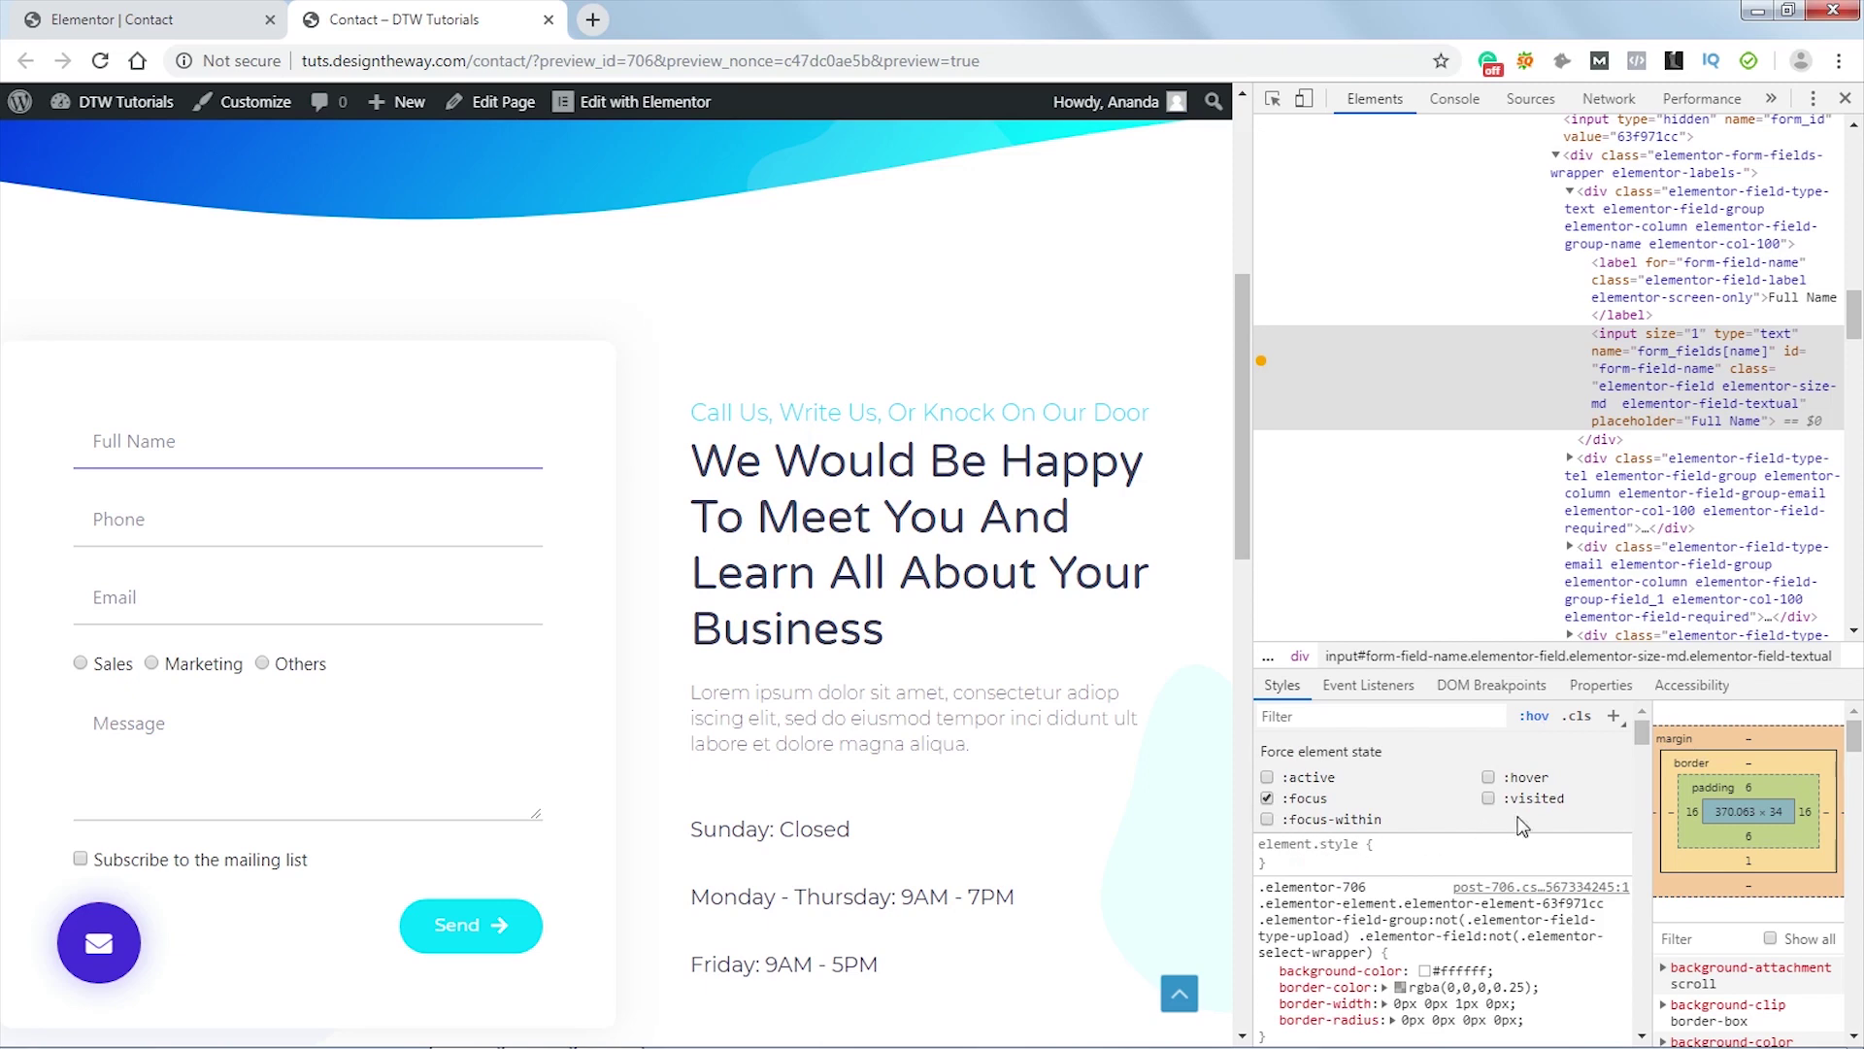
left_click(1533, 716)
scroll(1430, 848, "down", 2)
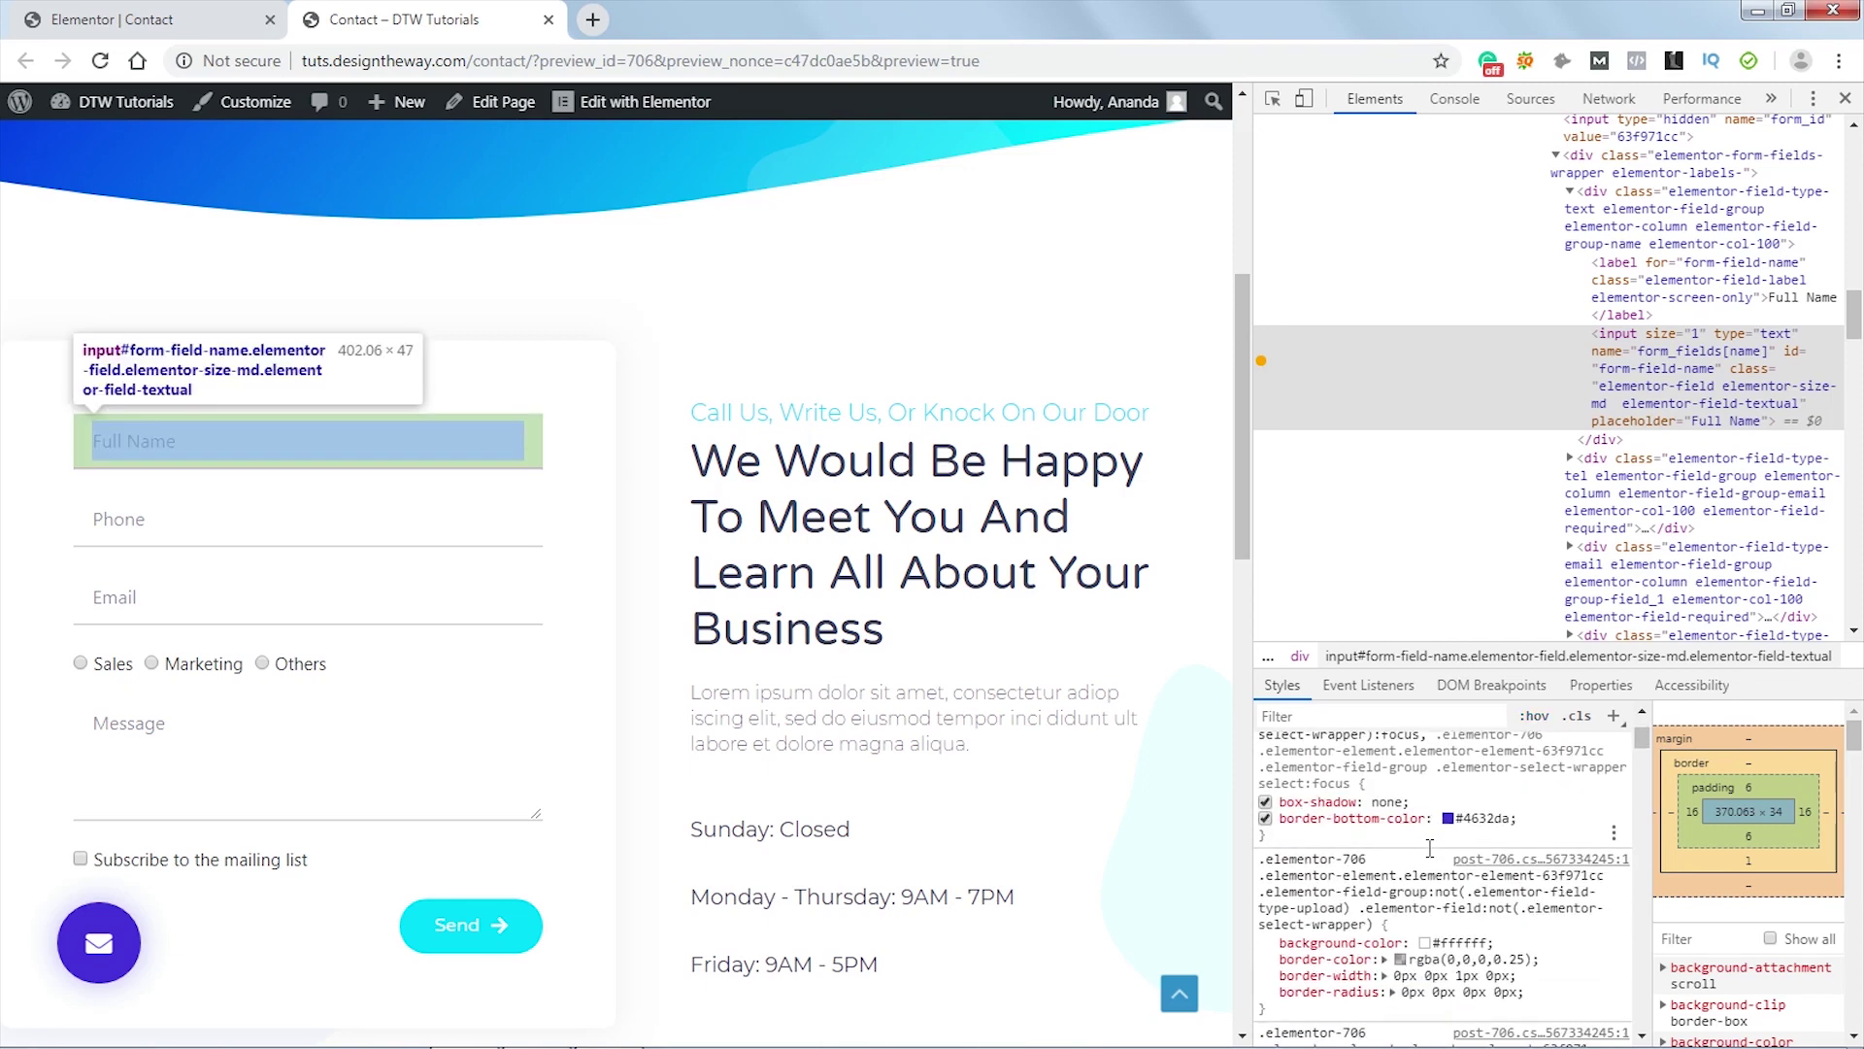
scroll(1550, 786, "up", 1)
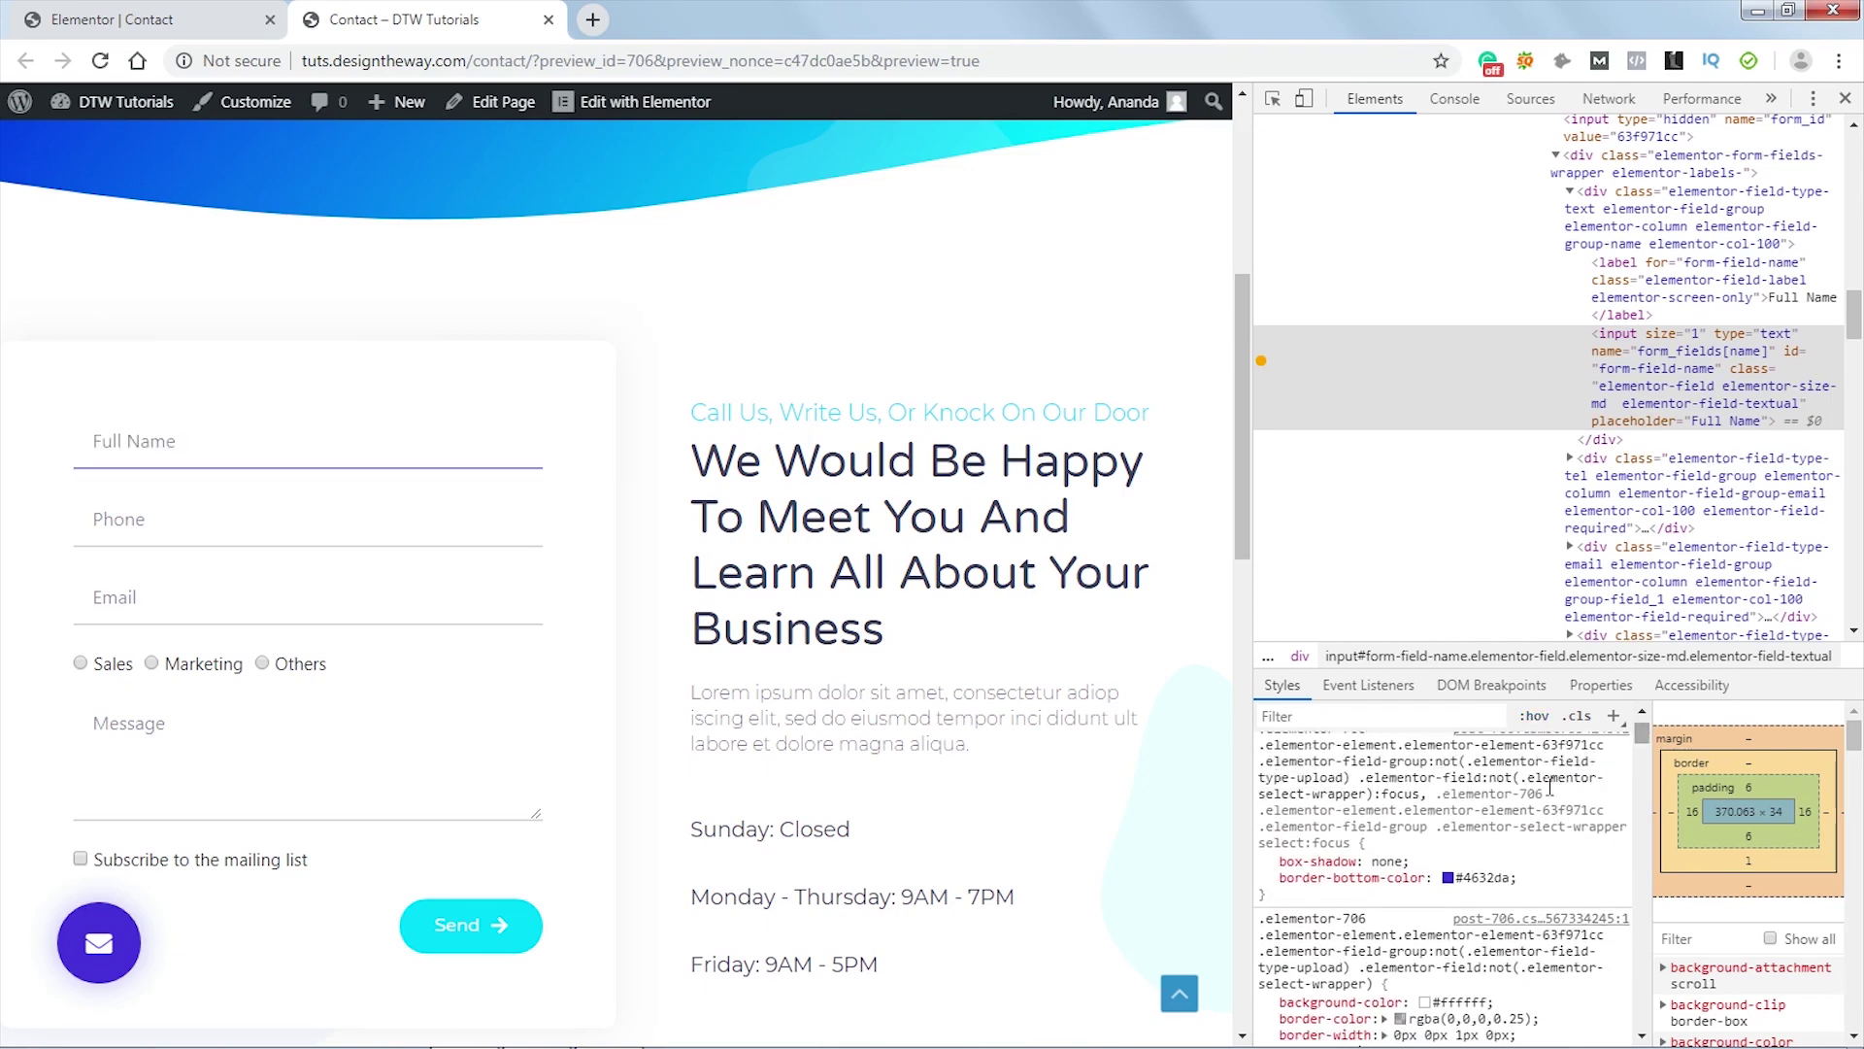
scroll(1365, 823, "up", 1)
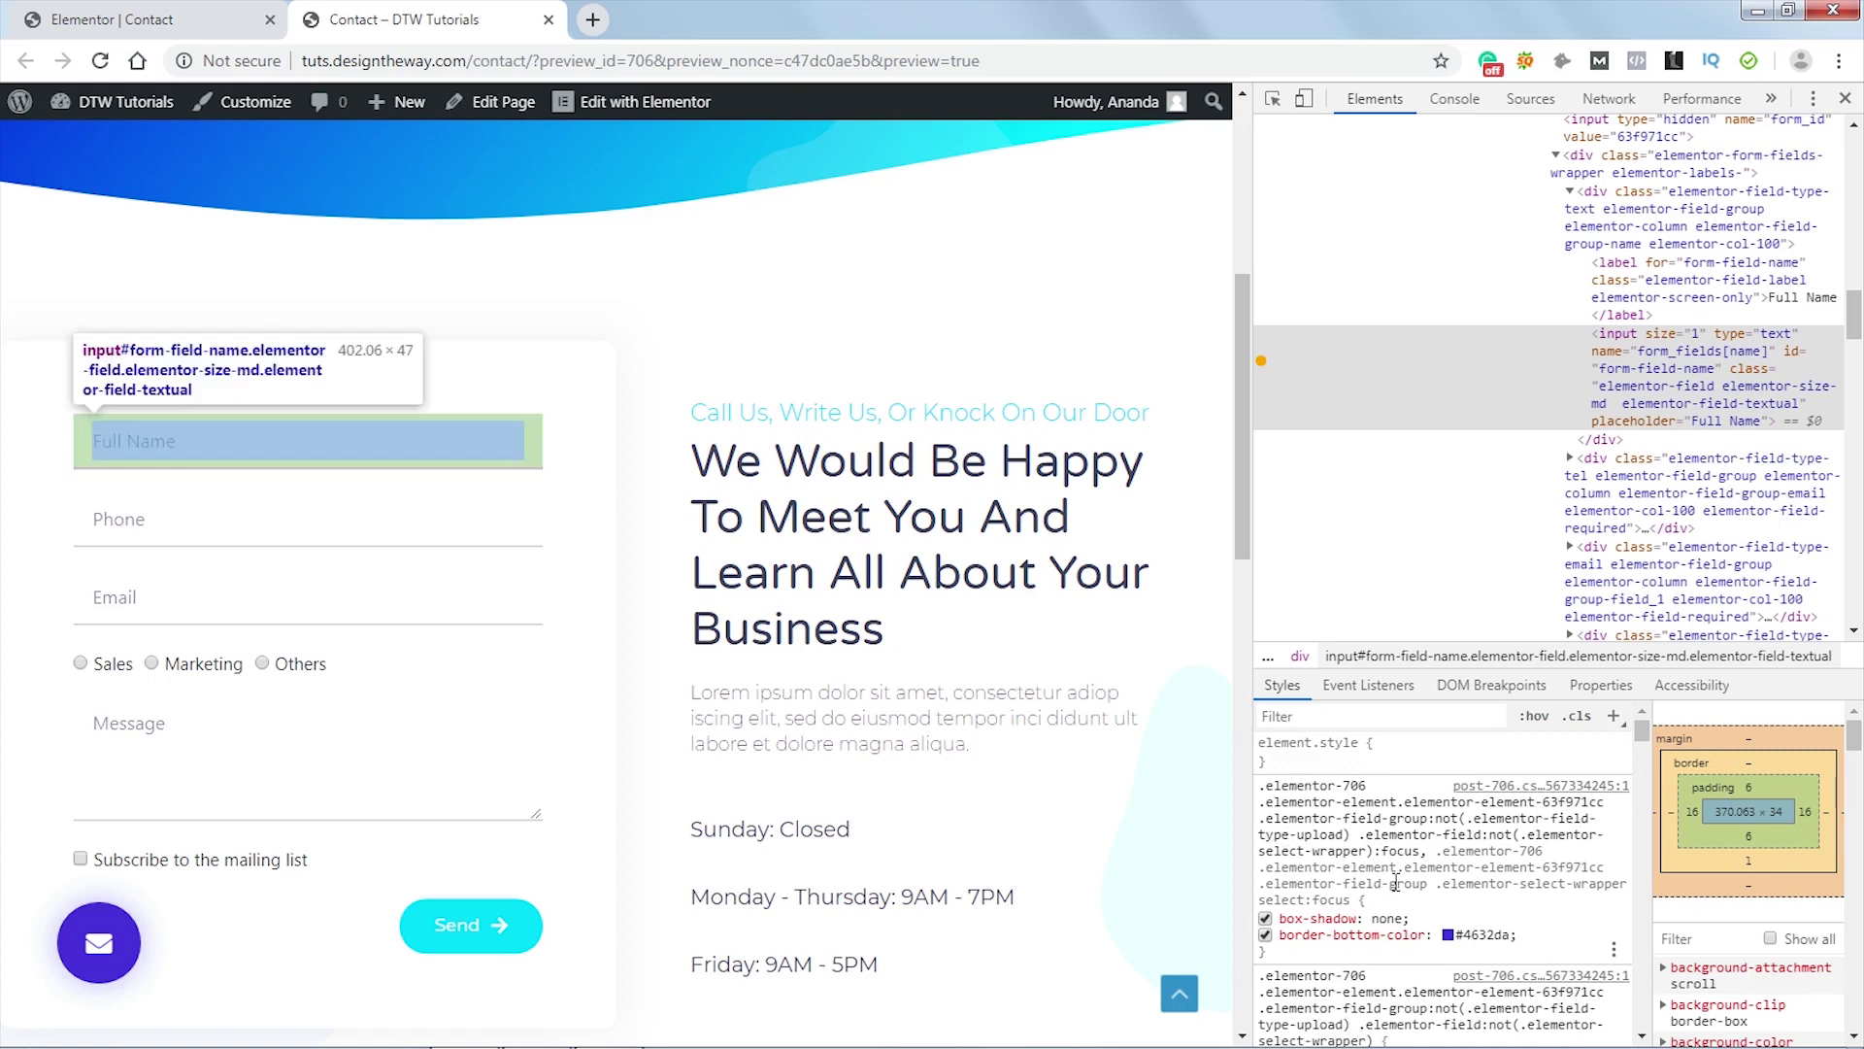
left_click(1263, 788)
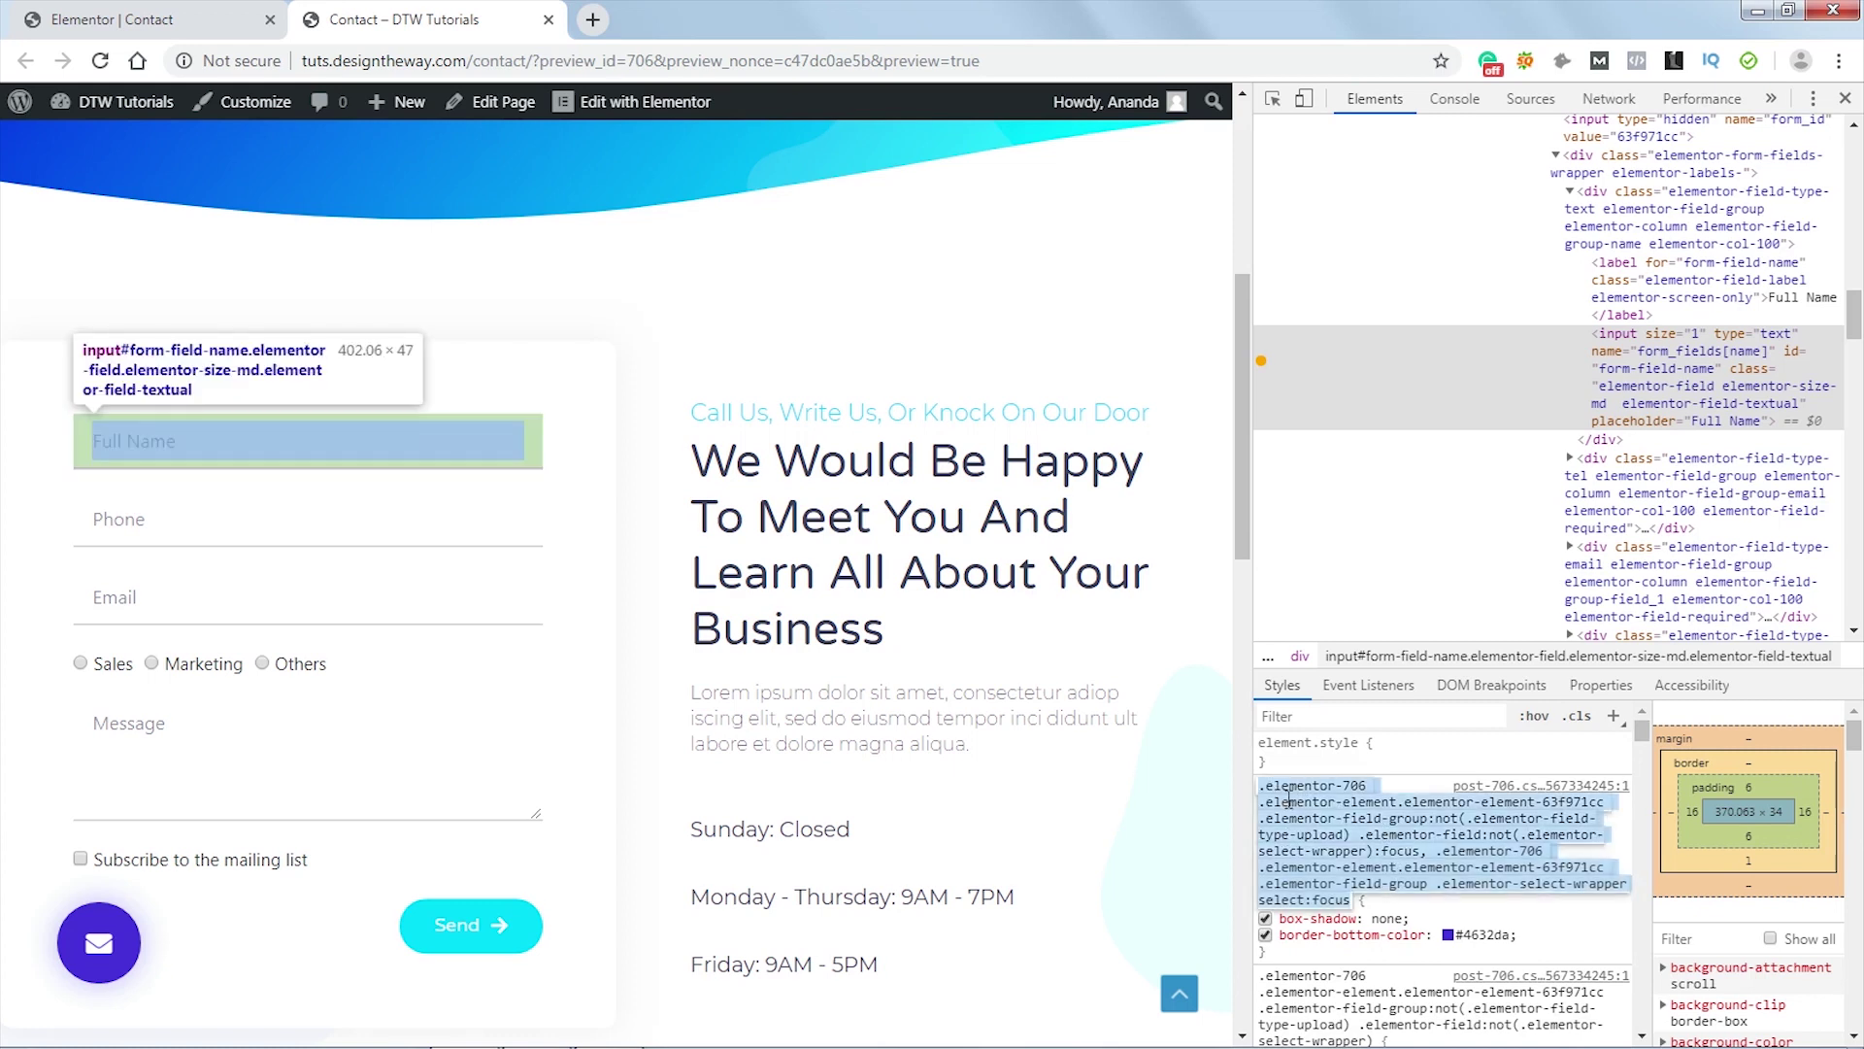
left_click(1288, 802)
left_click_drag(1607, 802, 1266, 788)
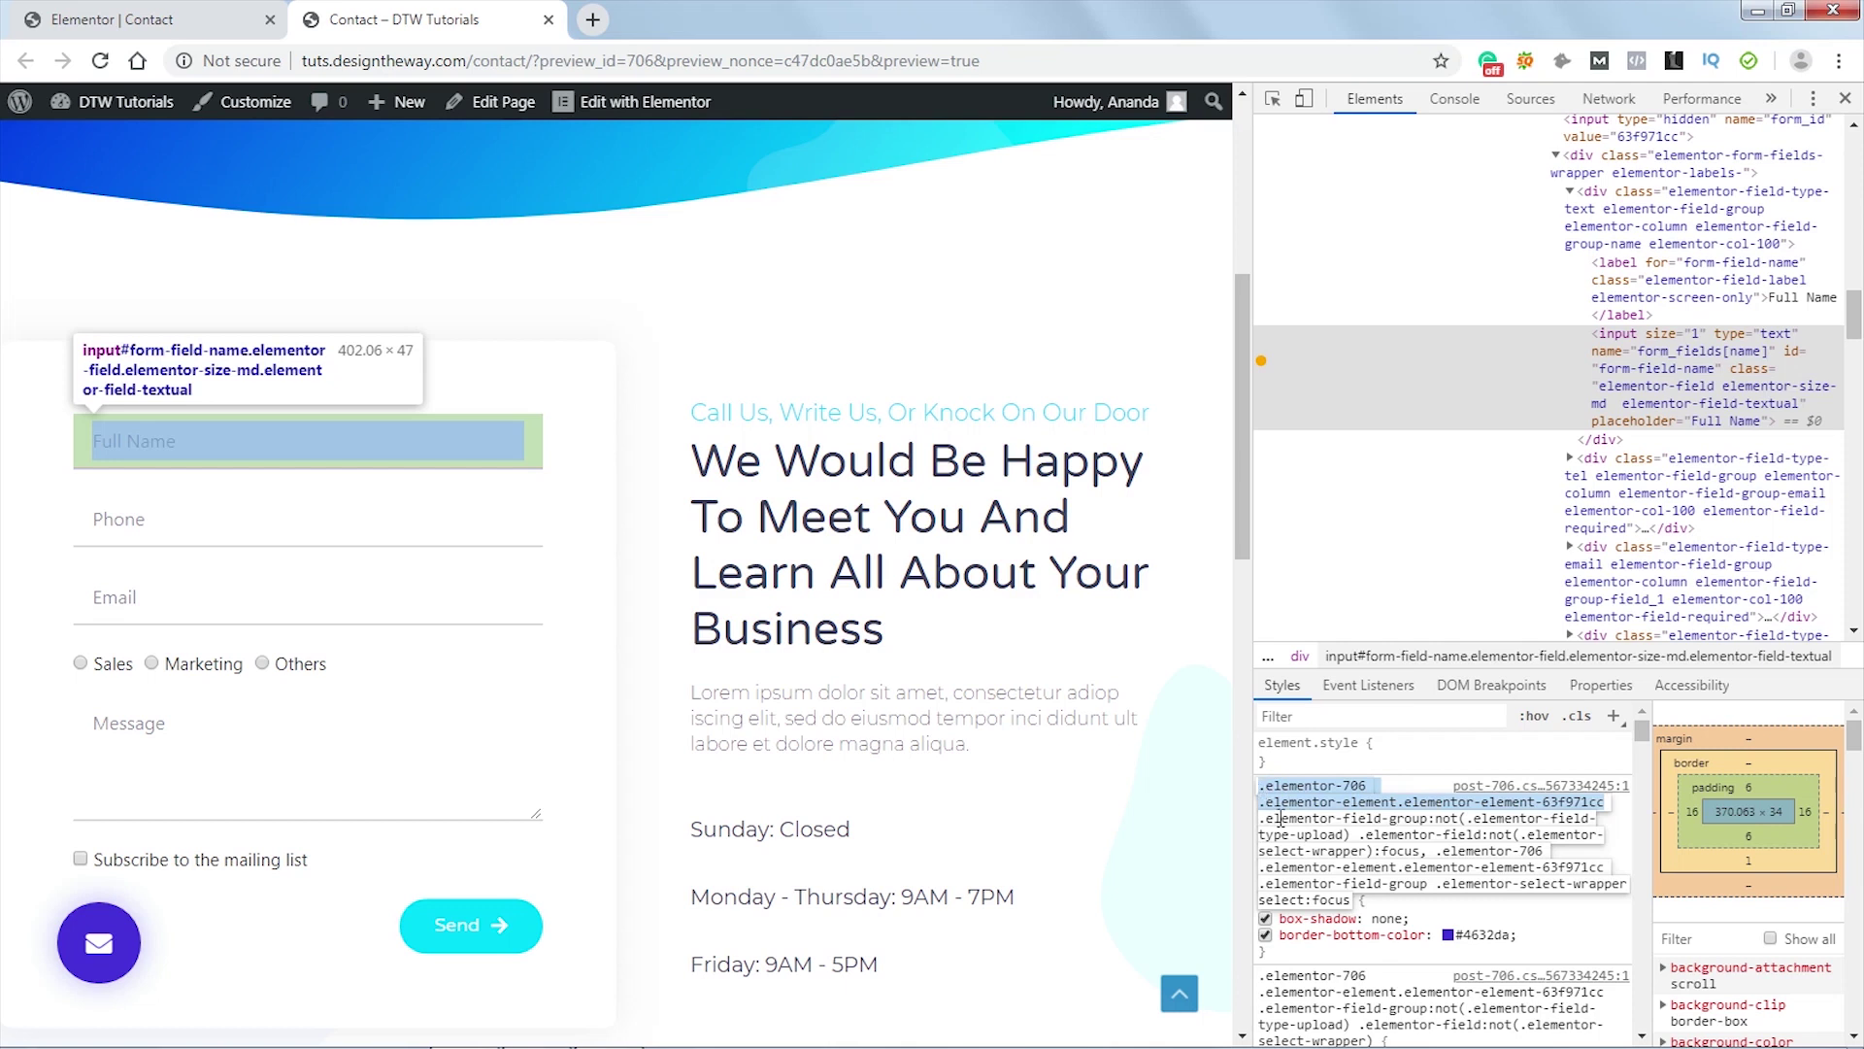
left_click_drag(1262, 819, 1376, 847)
key("Escape")
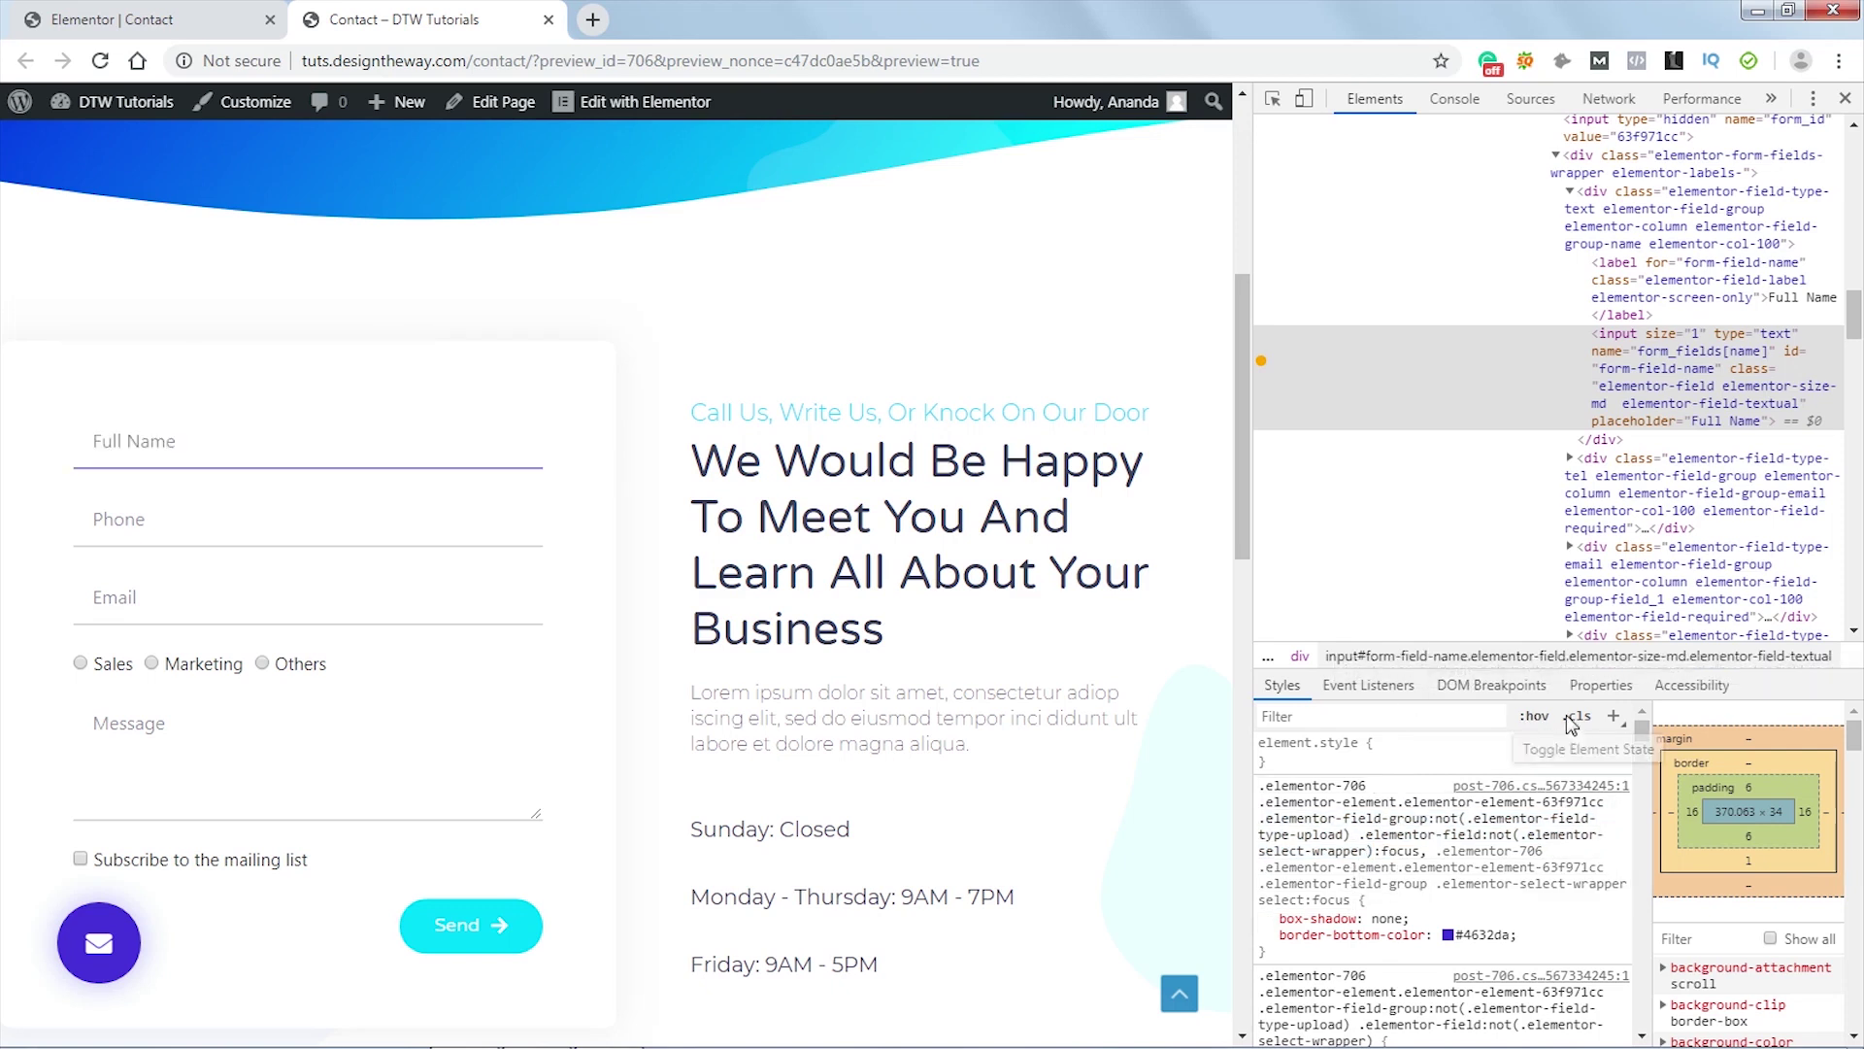
left_click(1534, 717)
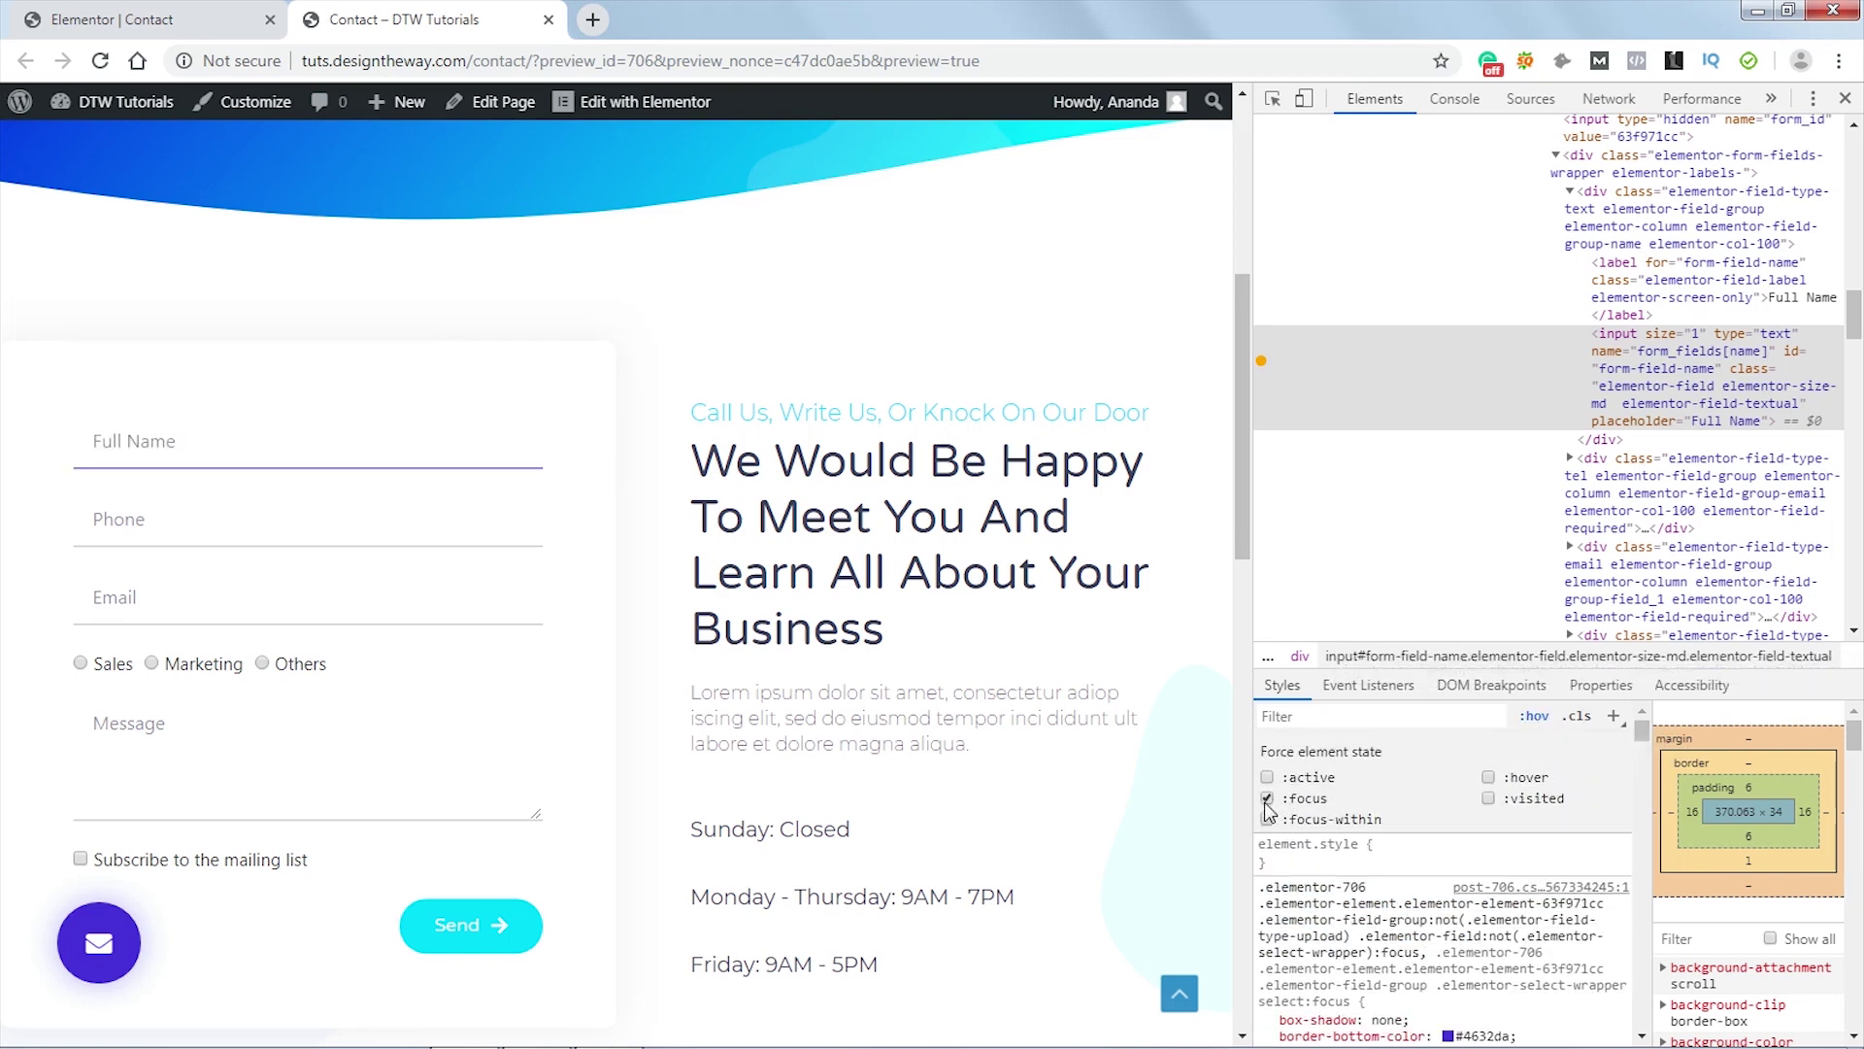
left_click(1267, 798)
left_click(1534, 717)
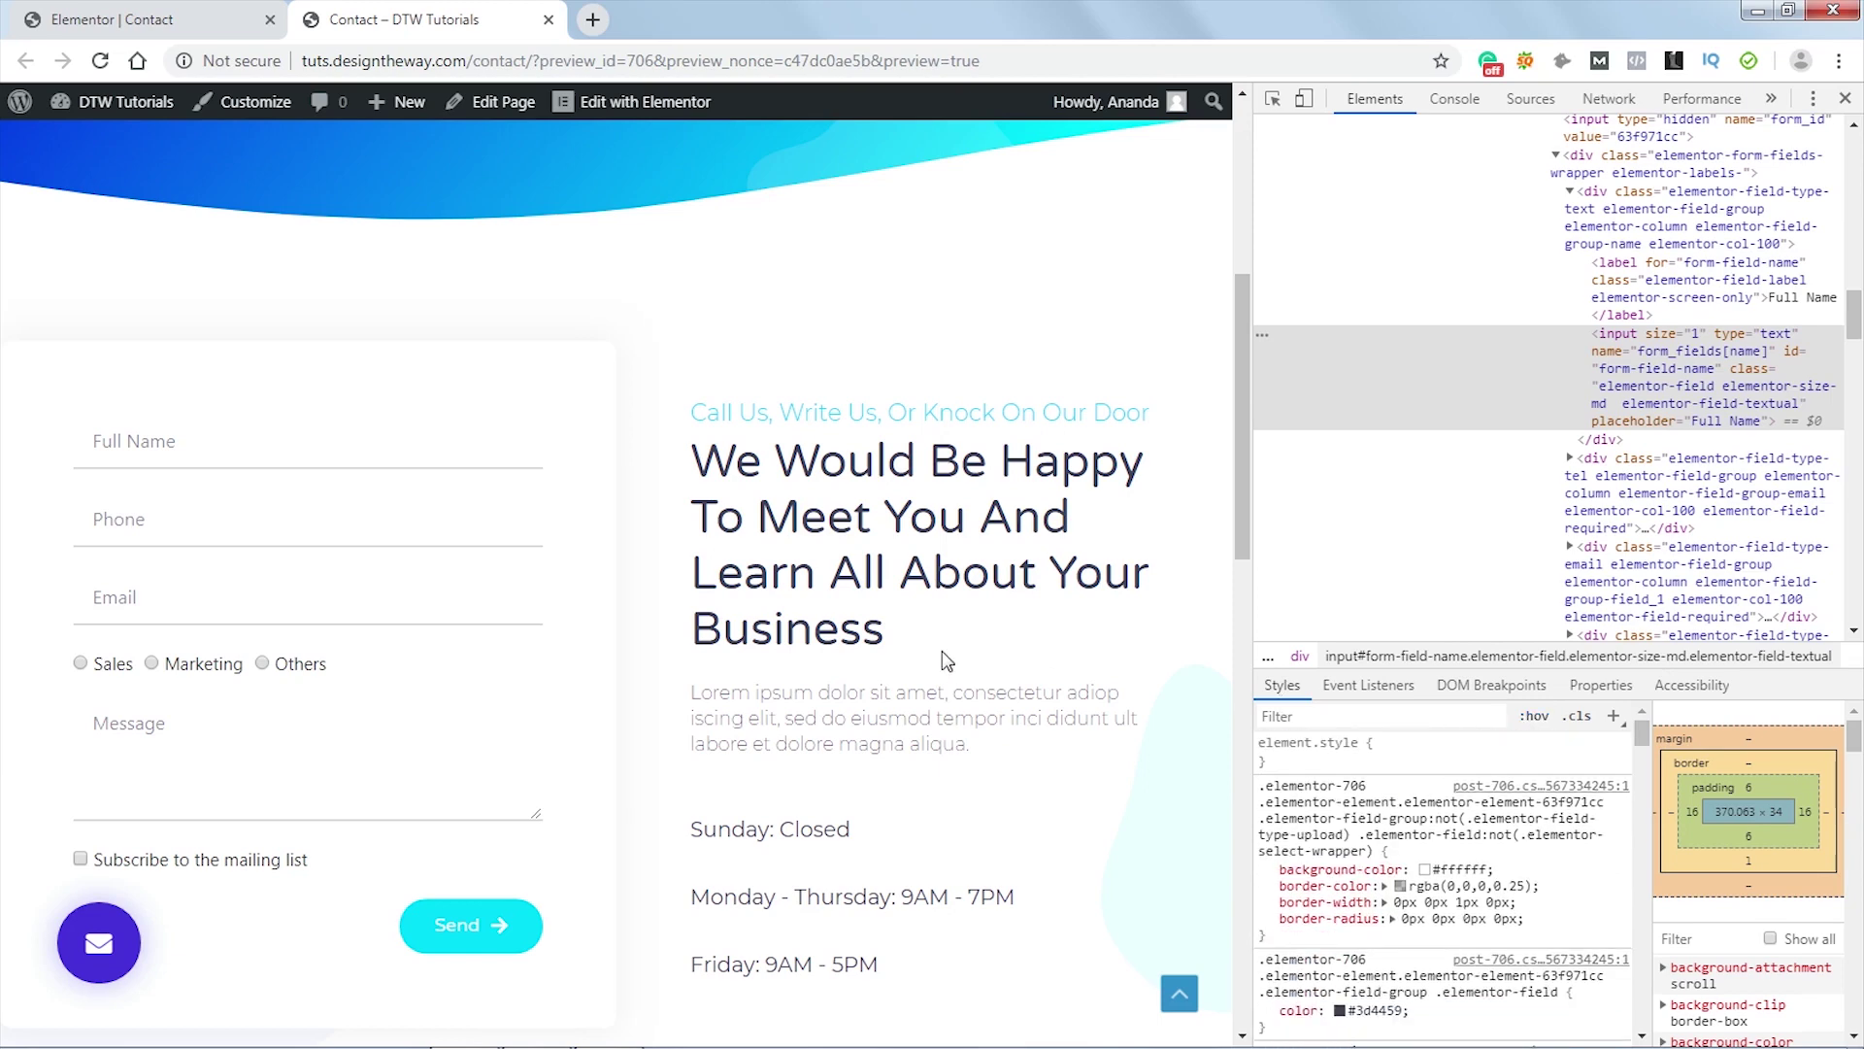
left_click(1845, 98)
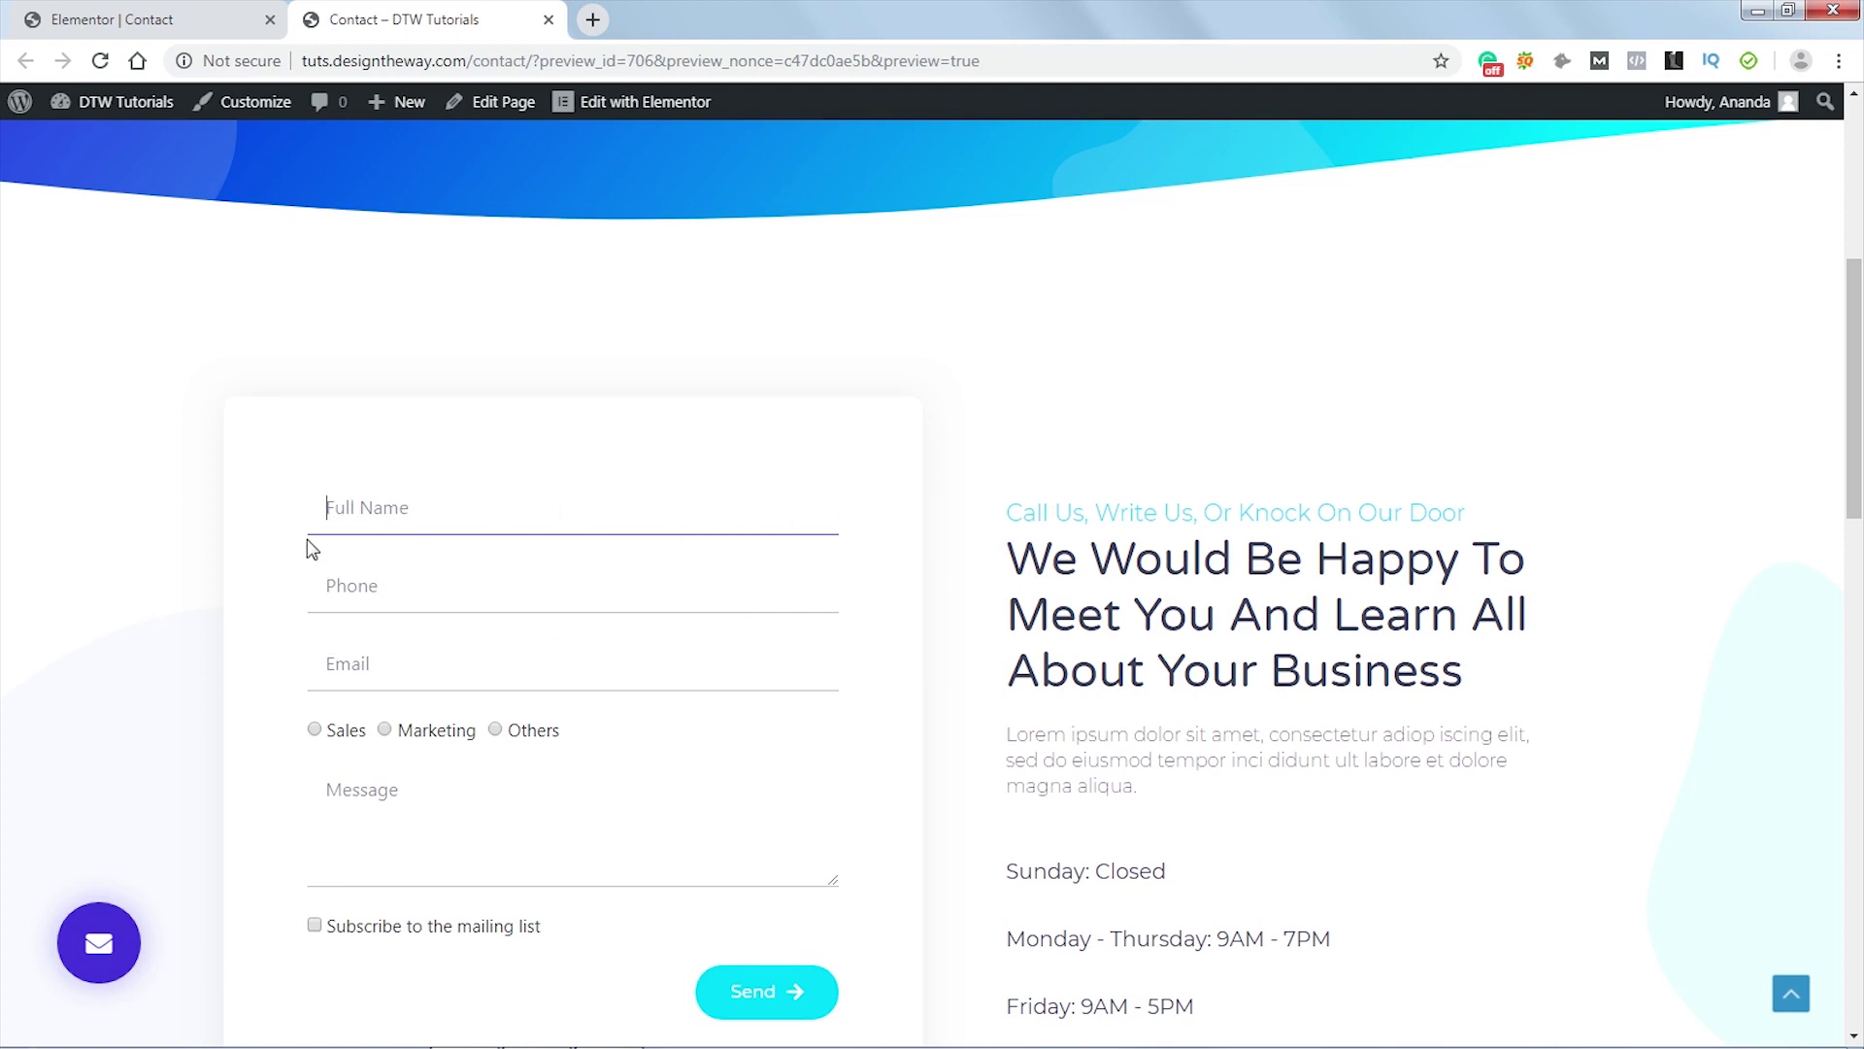
- Add a rule after the focus rule setting padding-left and padding-right to 0 on .elementor-field-textual
left_click(167, 27)
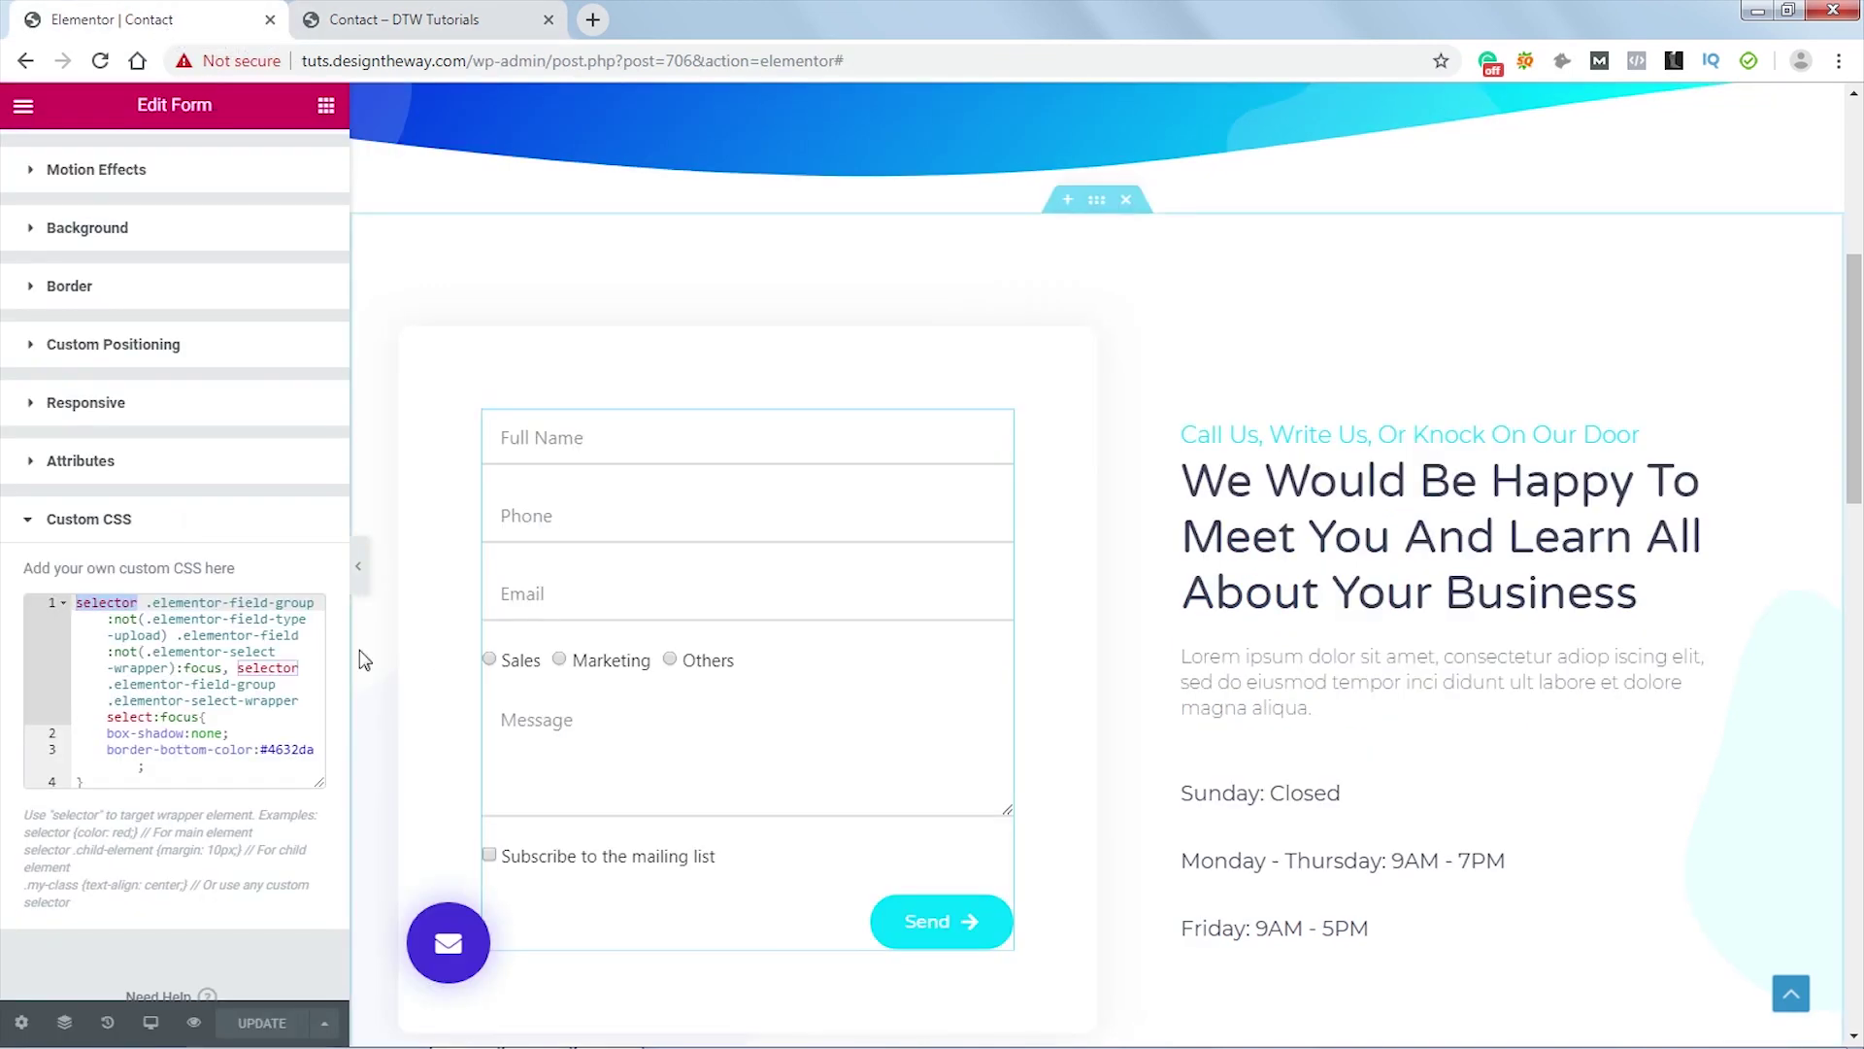
left_click(108, 779)
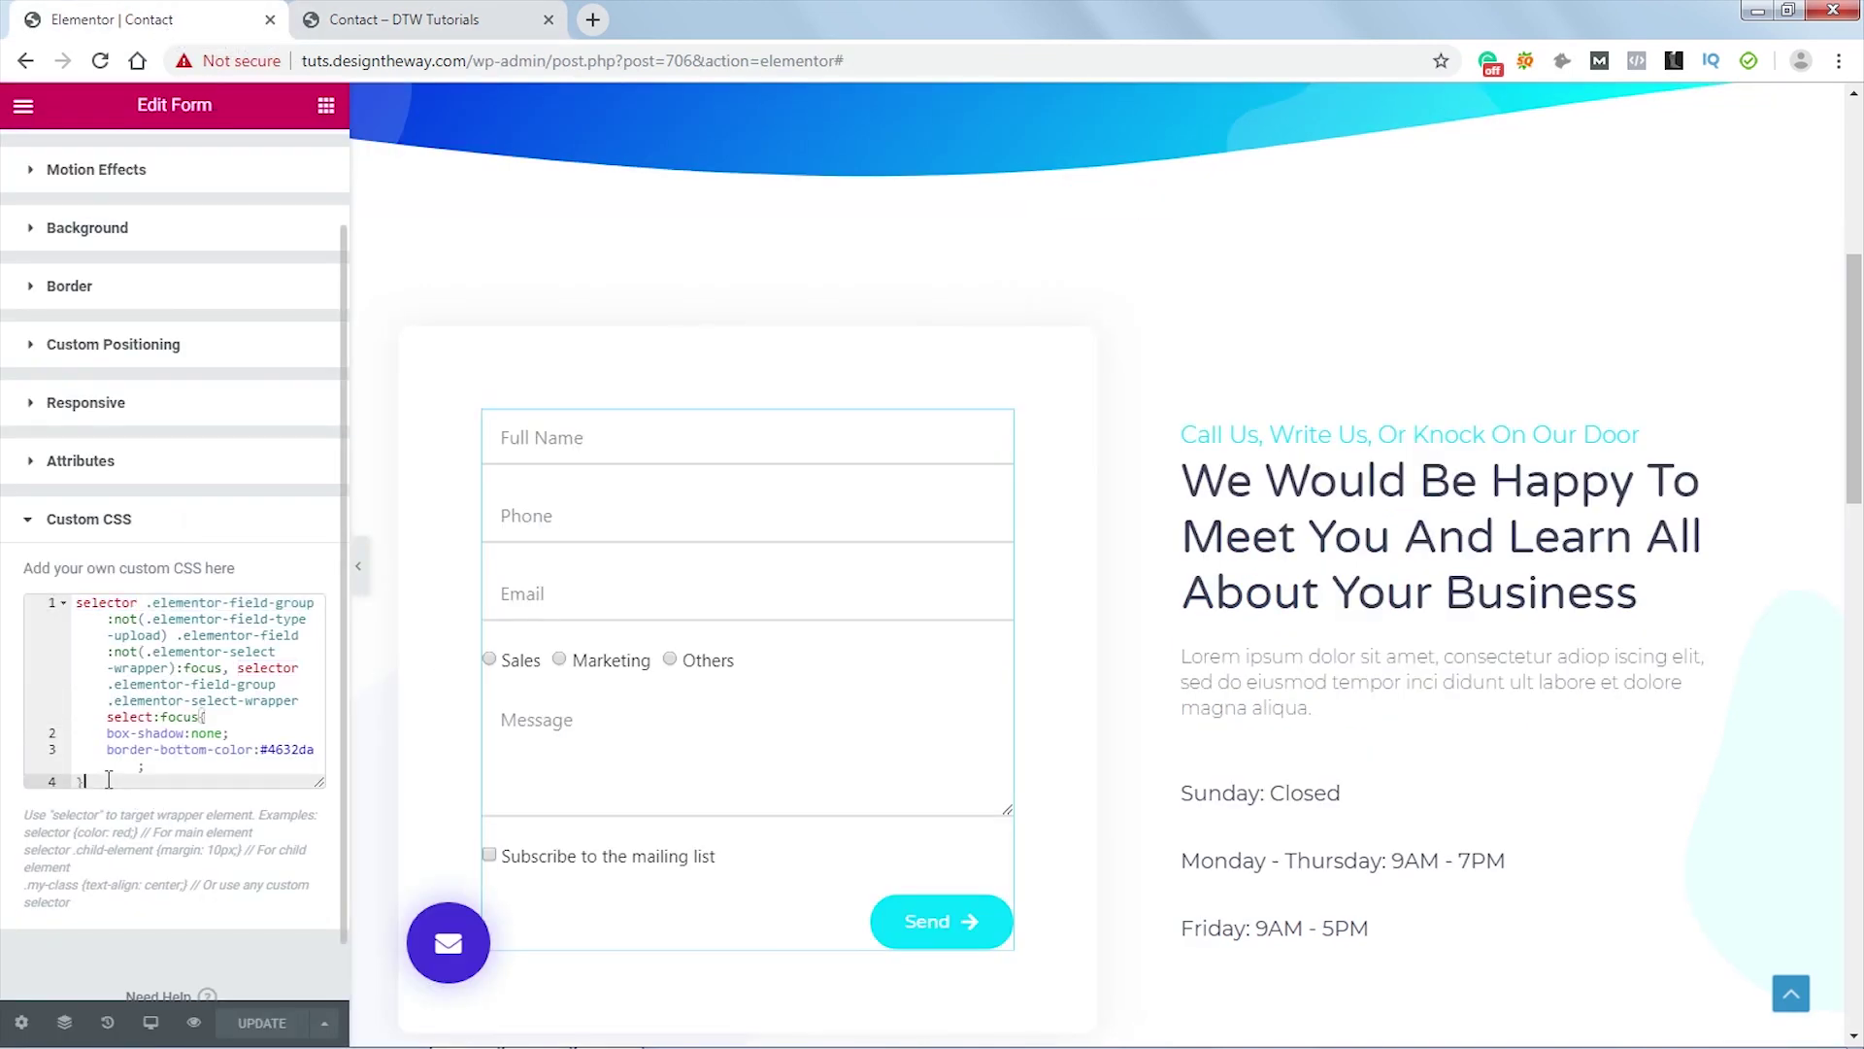
key("Return")
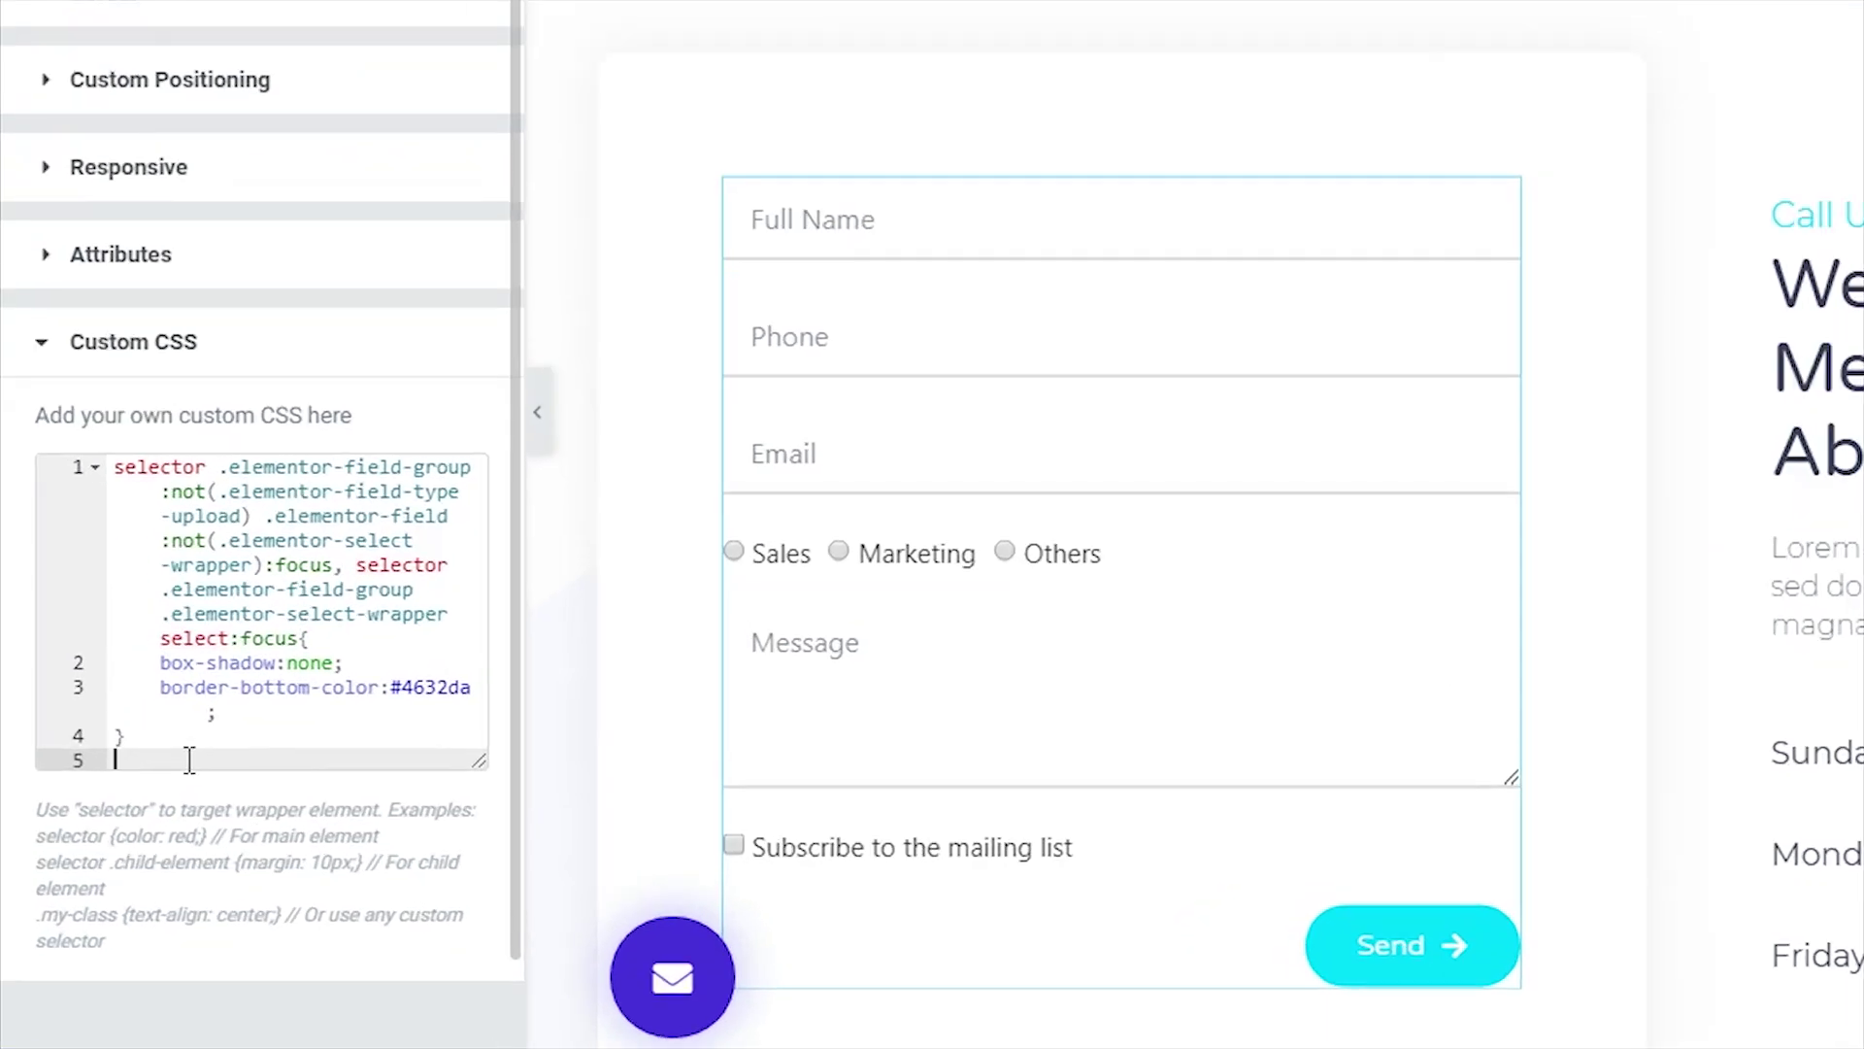
type("selector .elementor-field-textual{     padding-left:0;     padding-right:0; }")
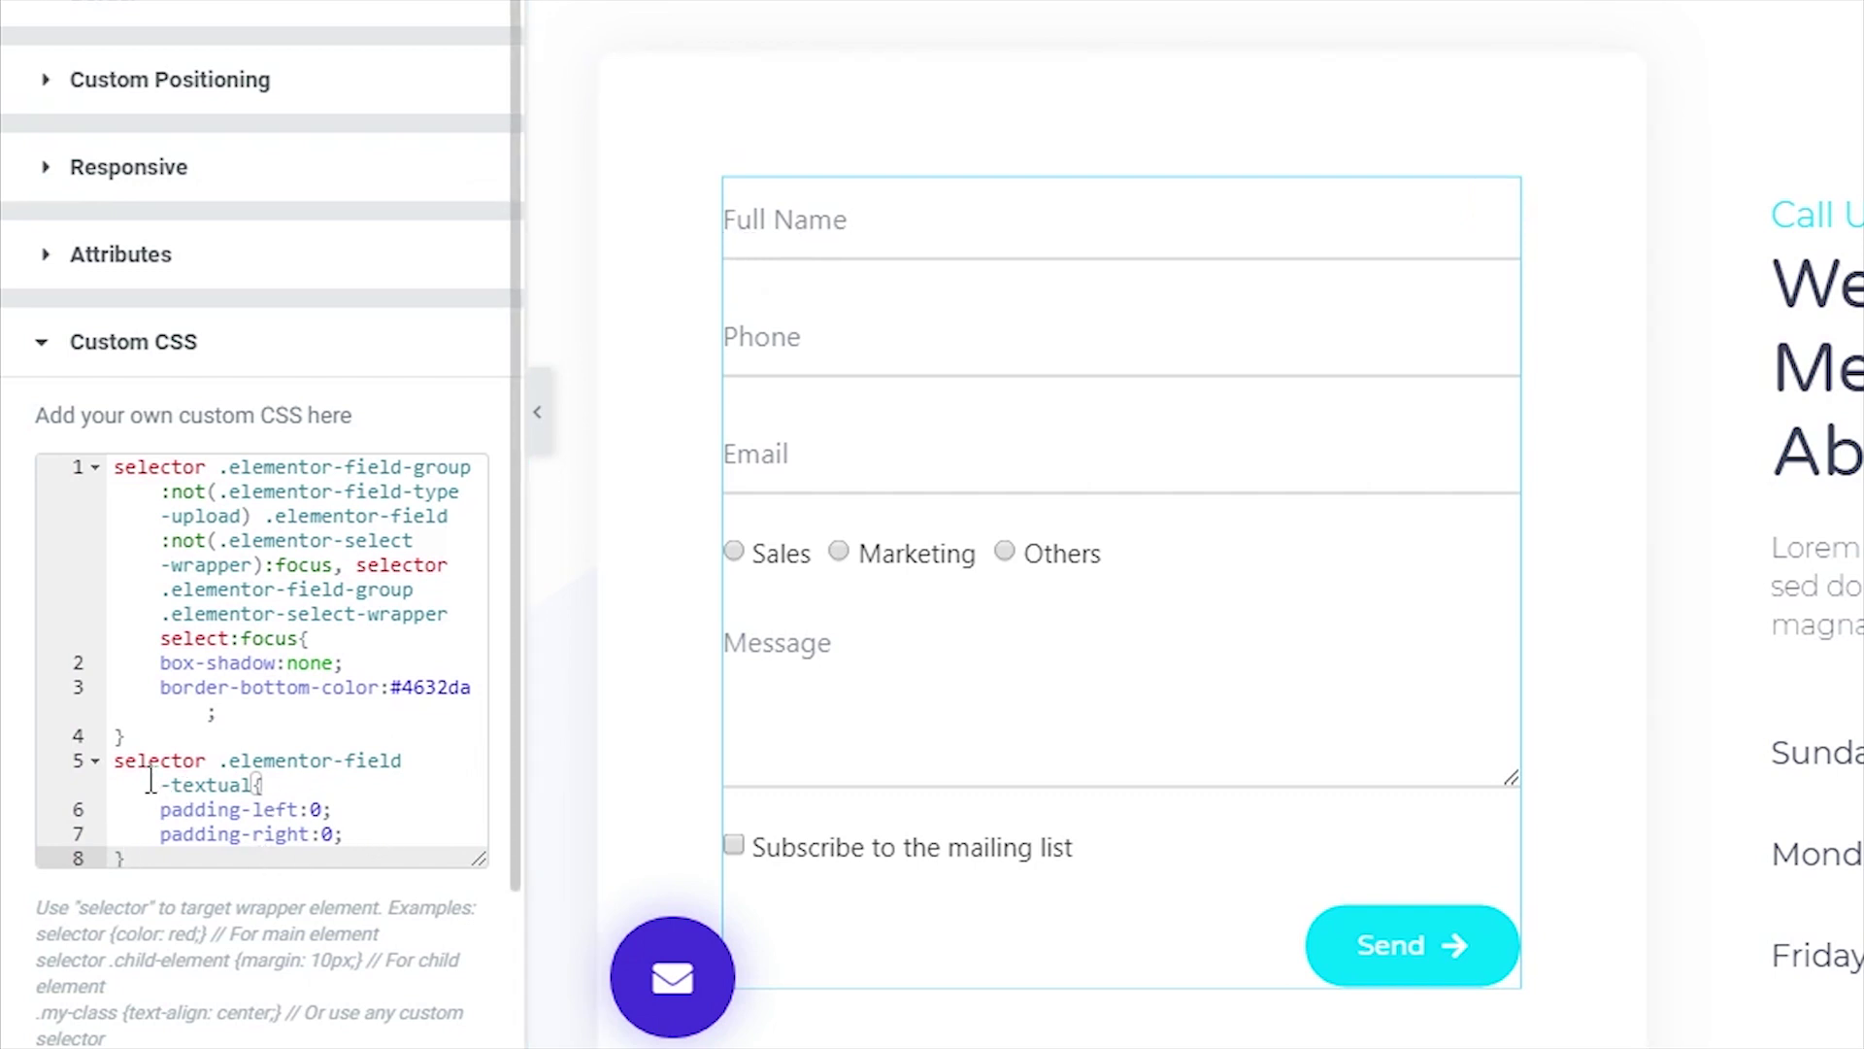
- Check the .elementor-field-textual selector on line 5 and save the page with UPDATE
scroll(260, 771, "down", 2)
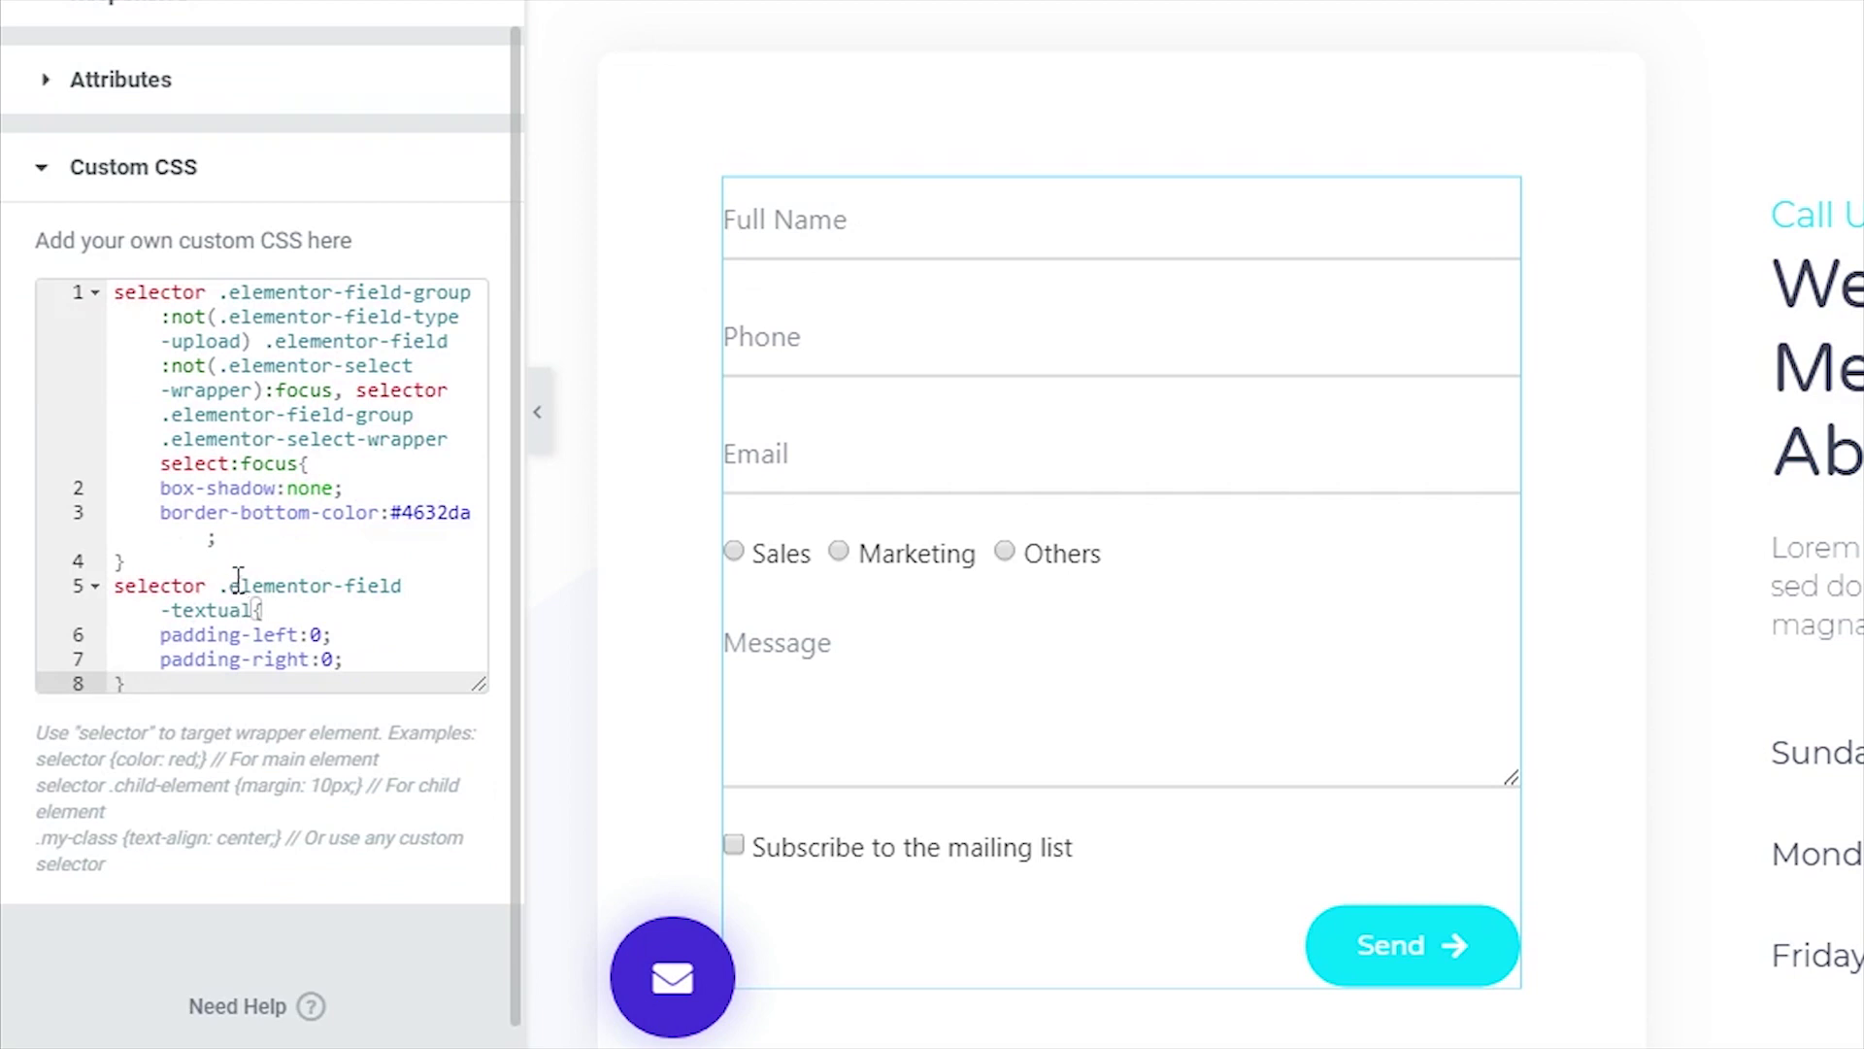
left_click_drag(226, 583, 254, 610)
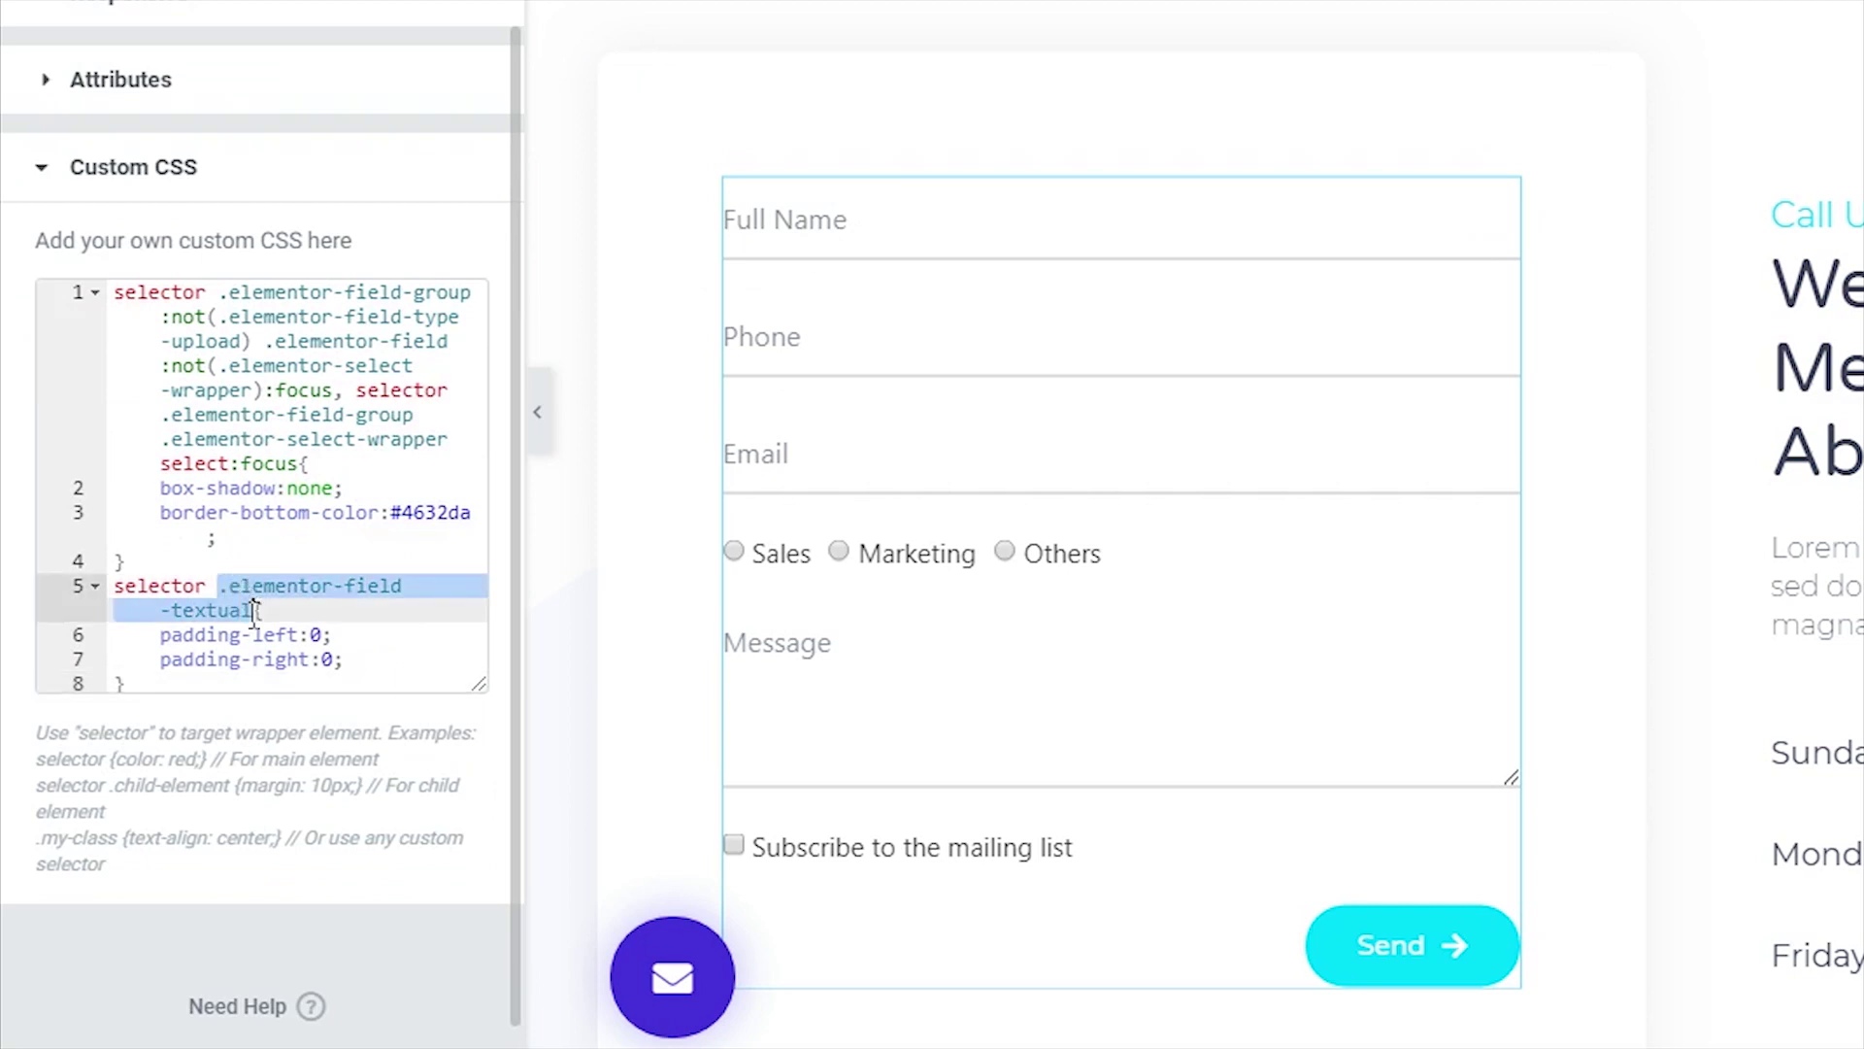
left_click(333, 617)
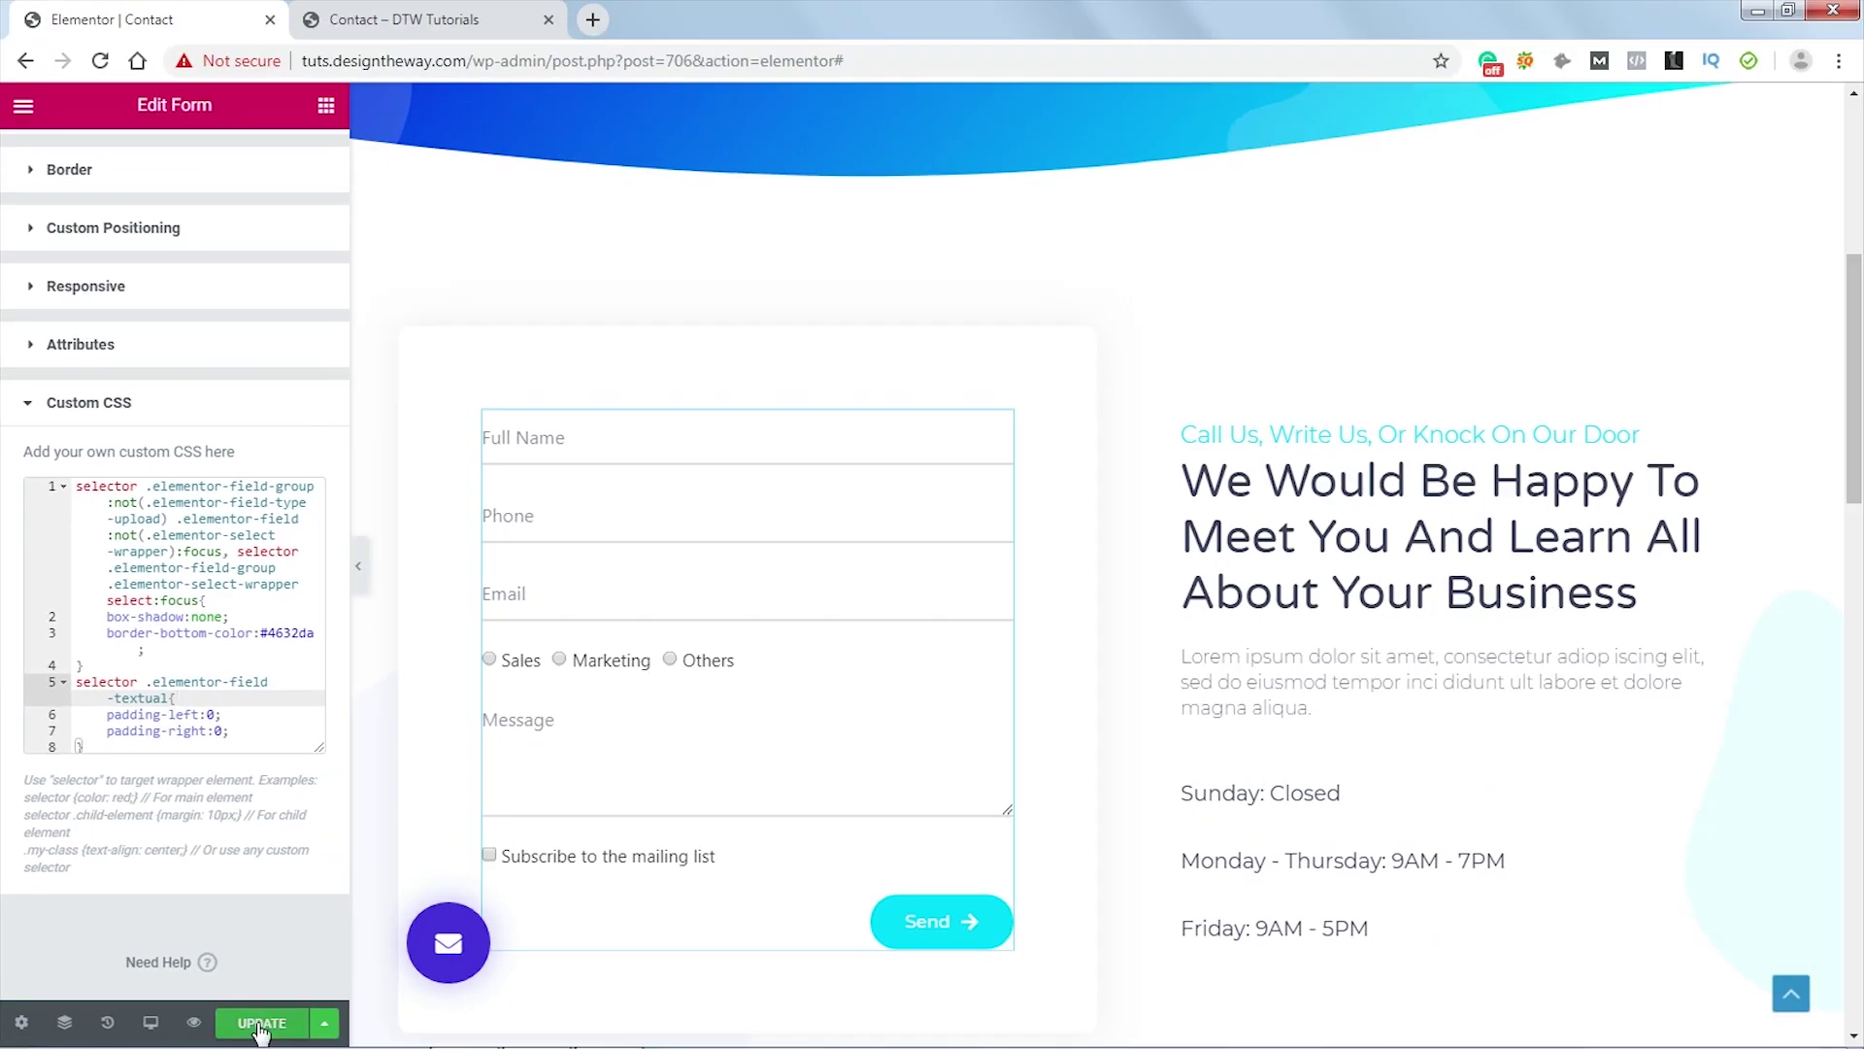
left_click(259, 1026)
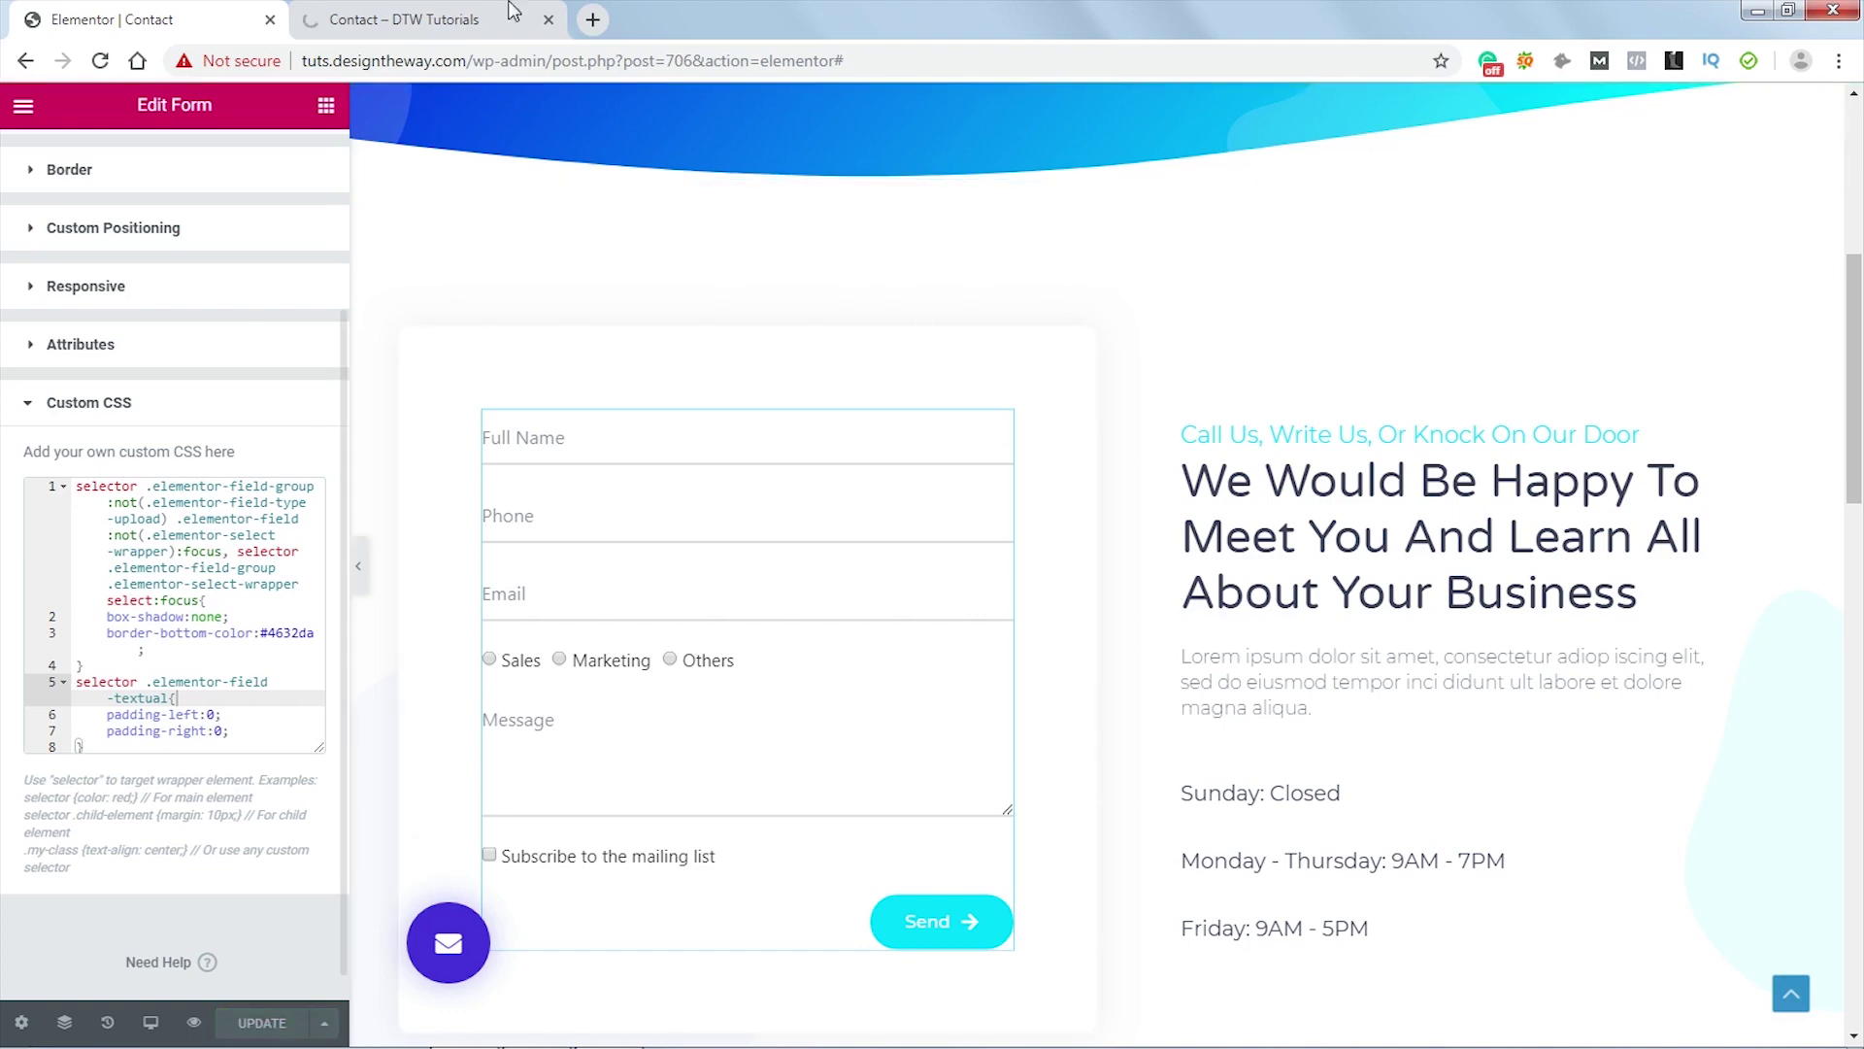
- Reload the Contact preview and focus Full Name, Phone, Email and Message to check their purple underlines
left_click(413, 24)
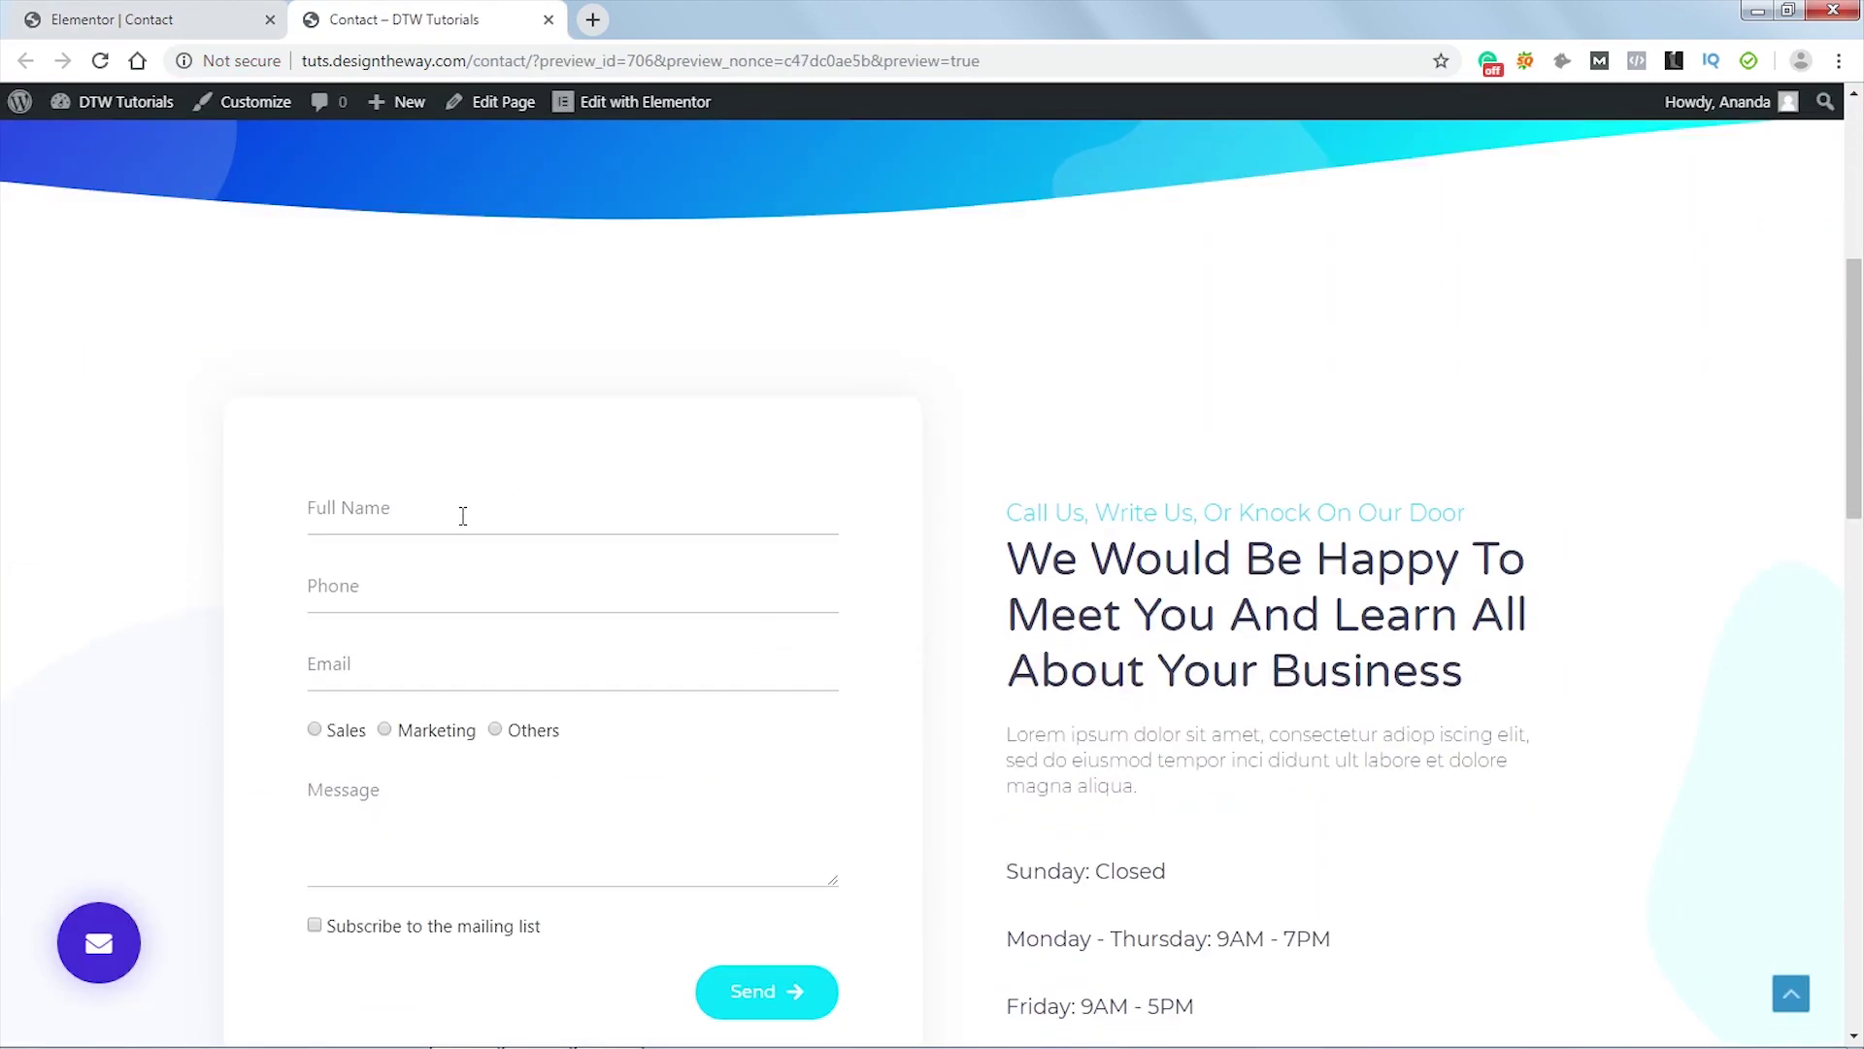
left_click(463, 515)
left_click(447, 600)
left_click(430, 668)
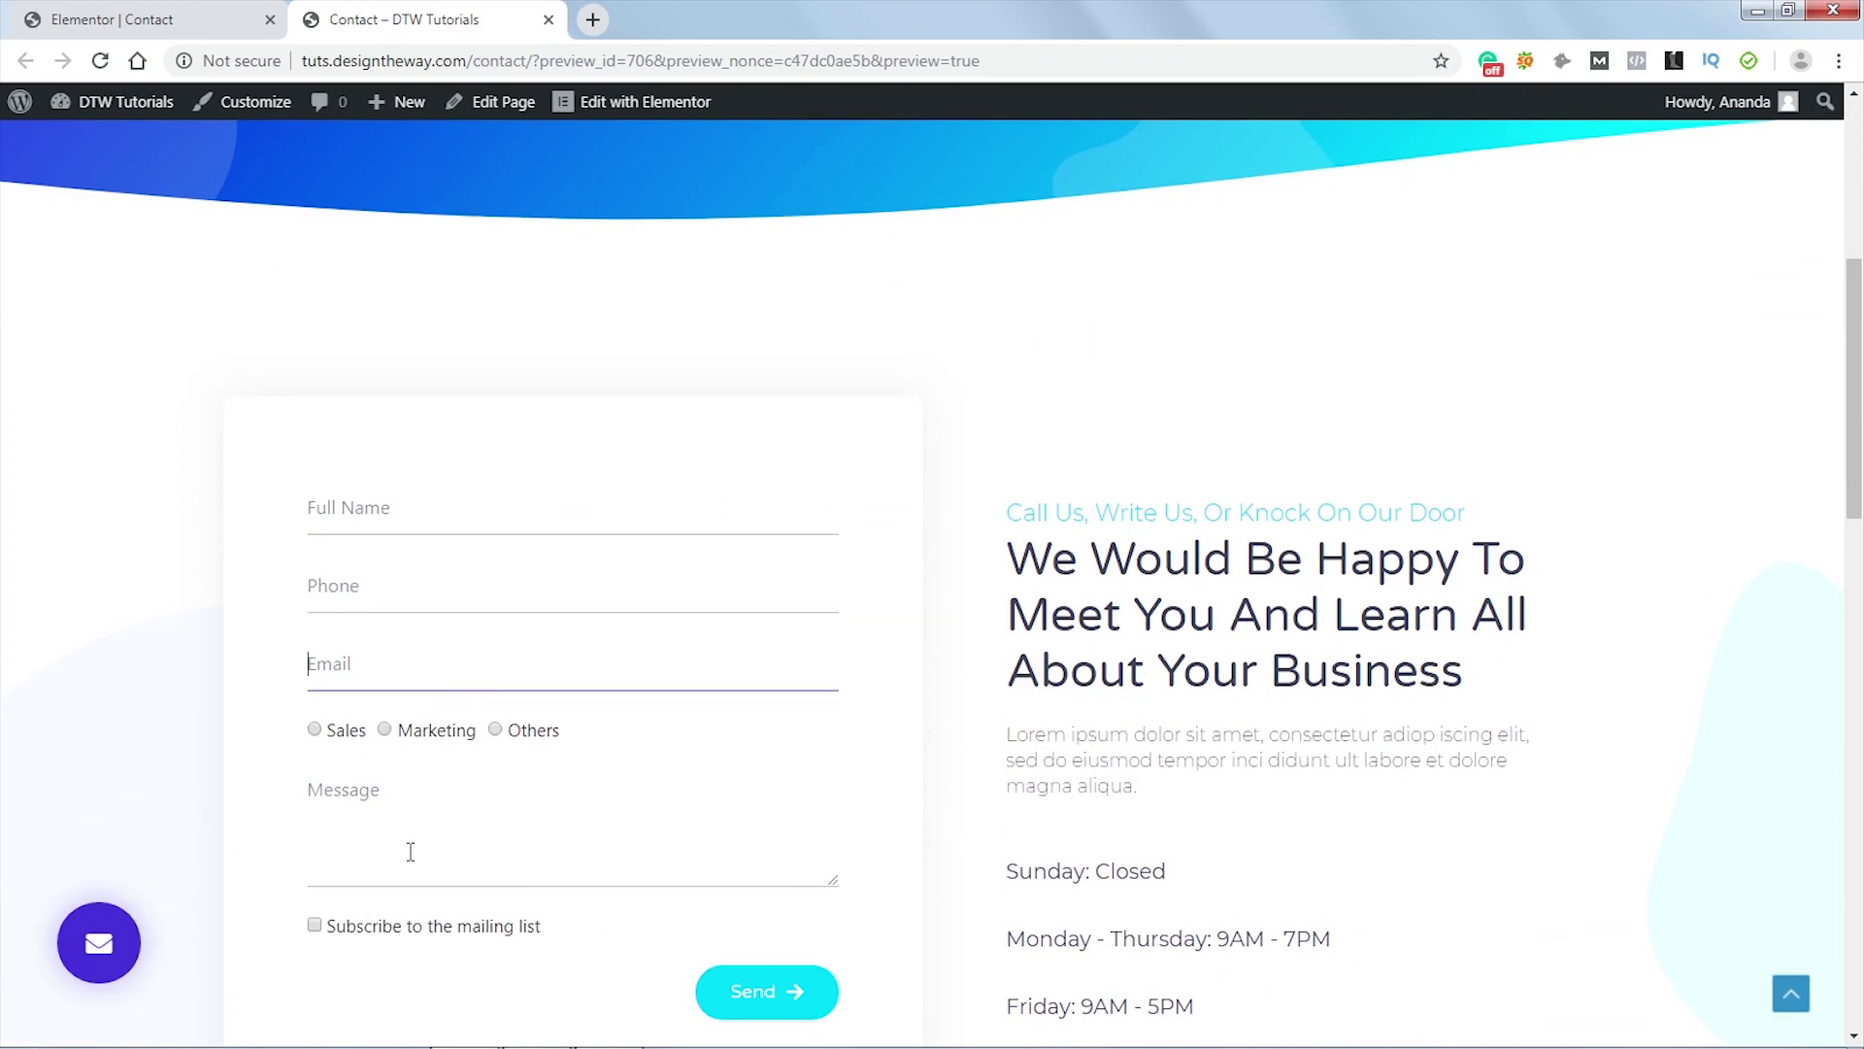
left_click(407, 848)
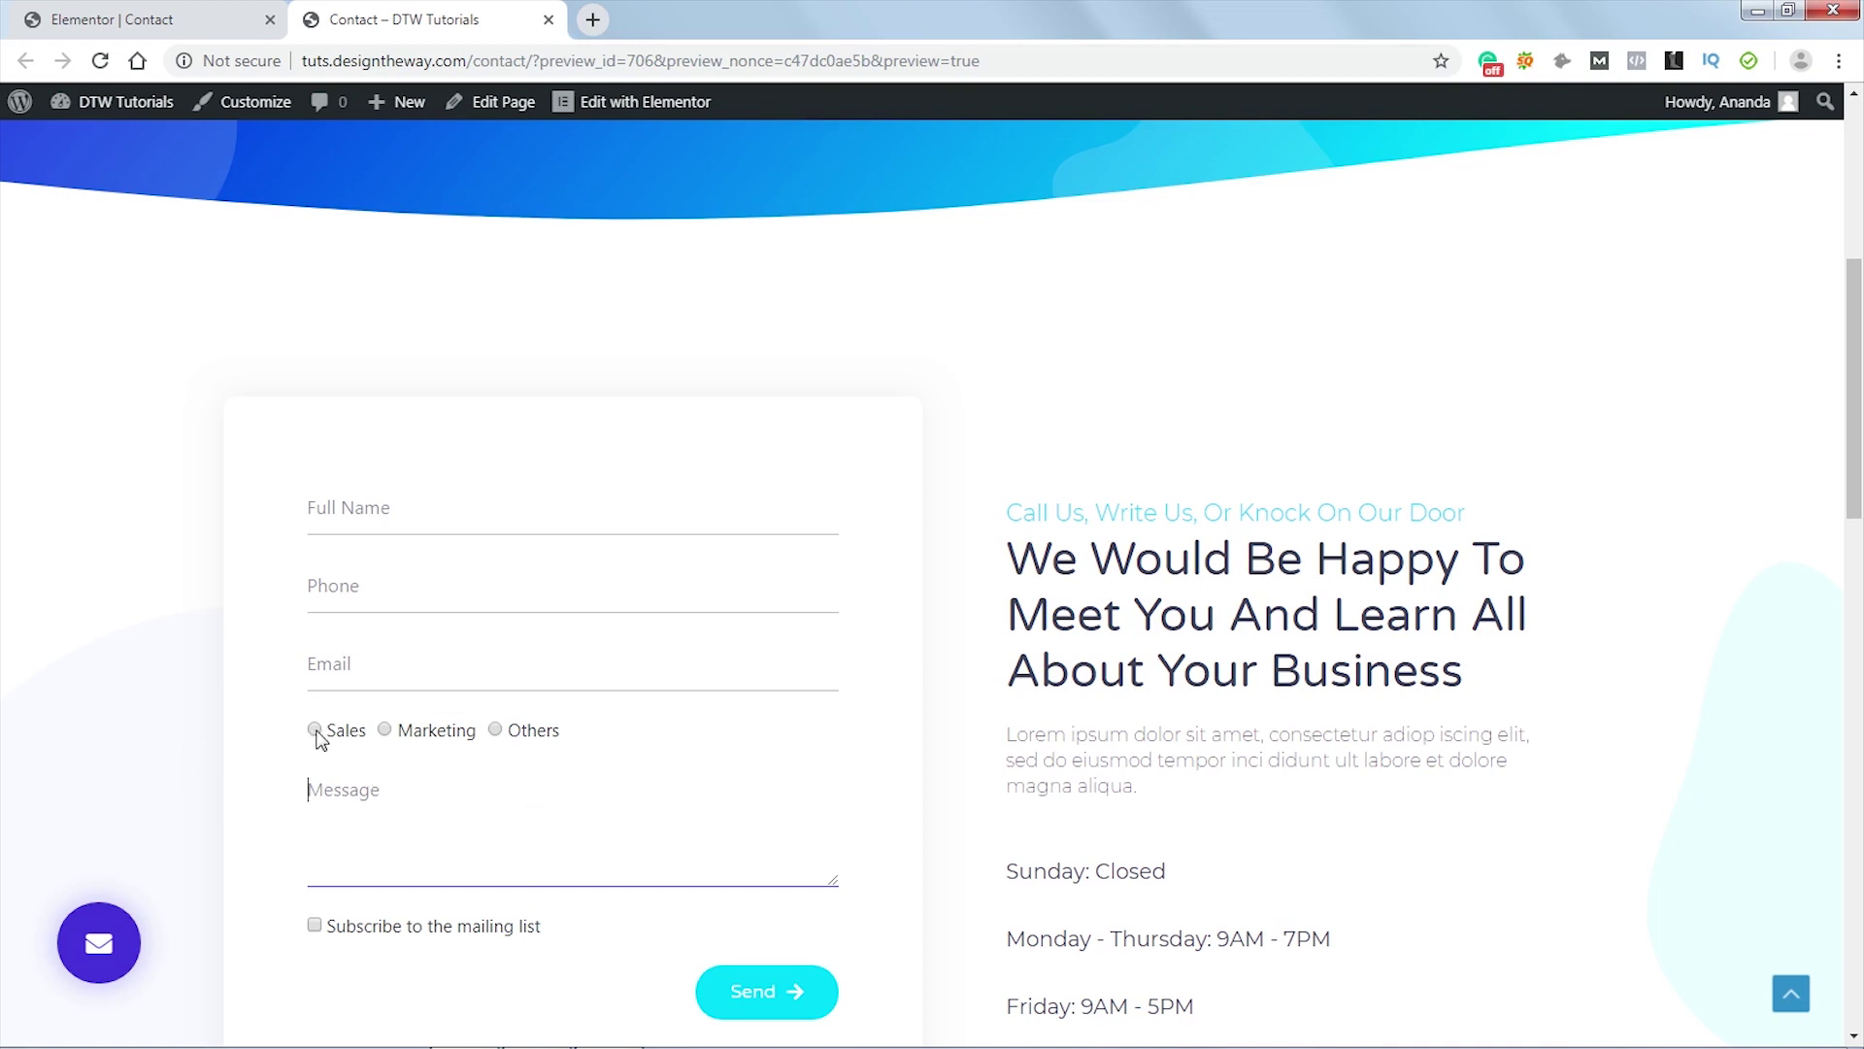
- Paste the CSS block hiding radio and checkbox inputs on a new line after the last Custom CSS rule
left_click(152, 21)
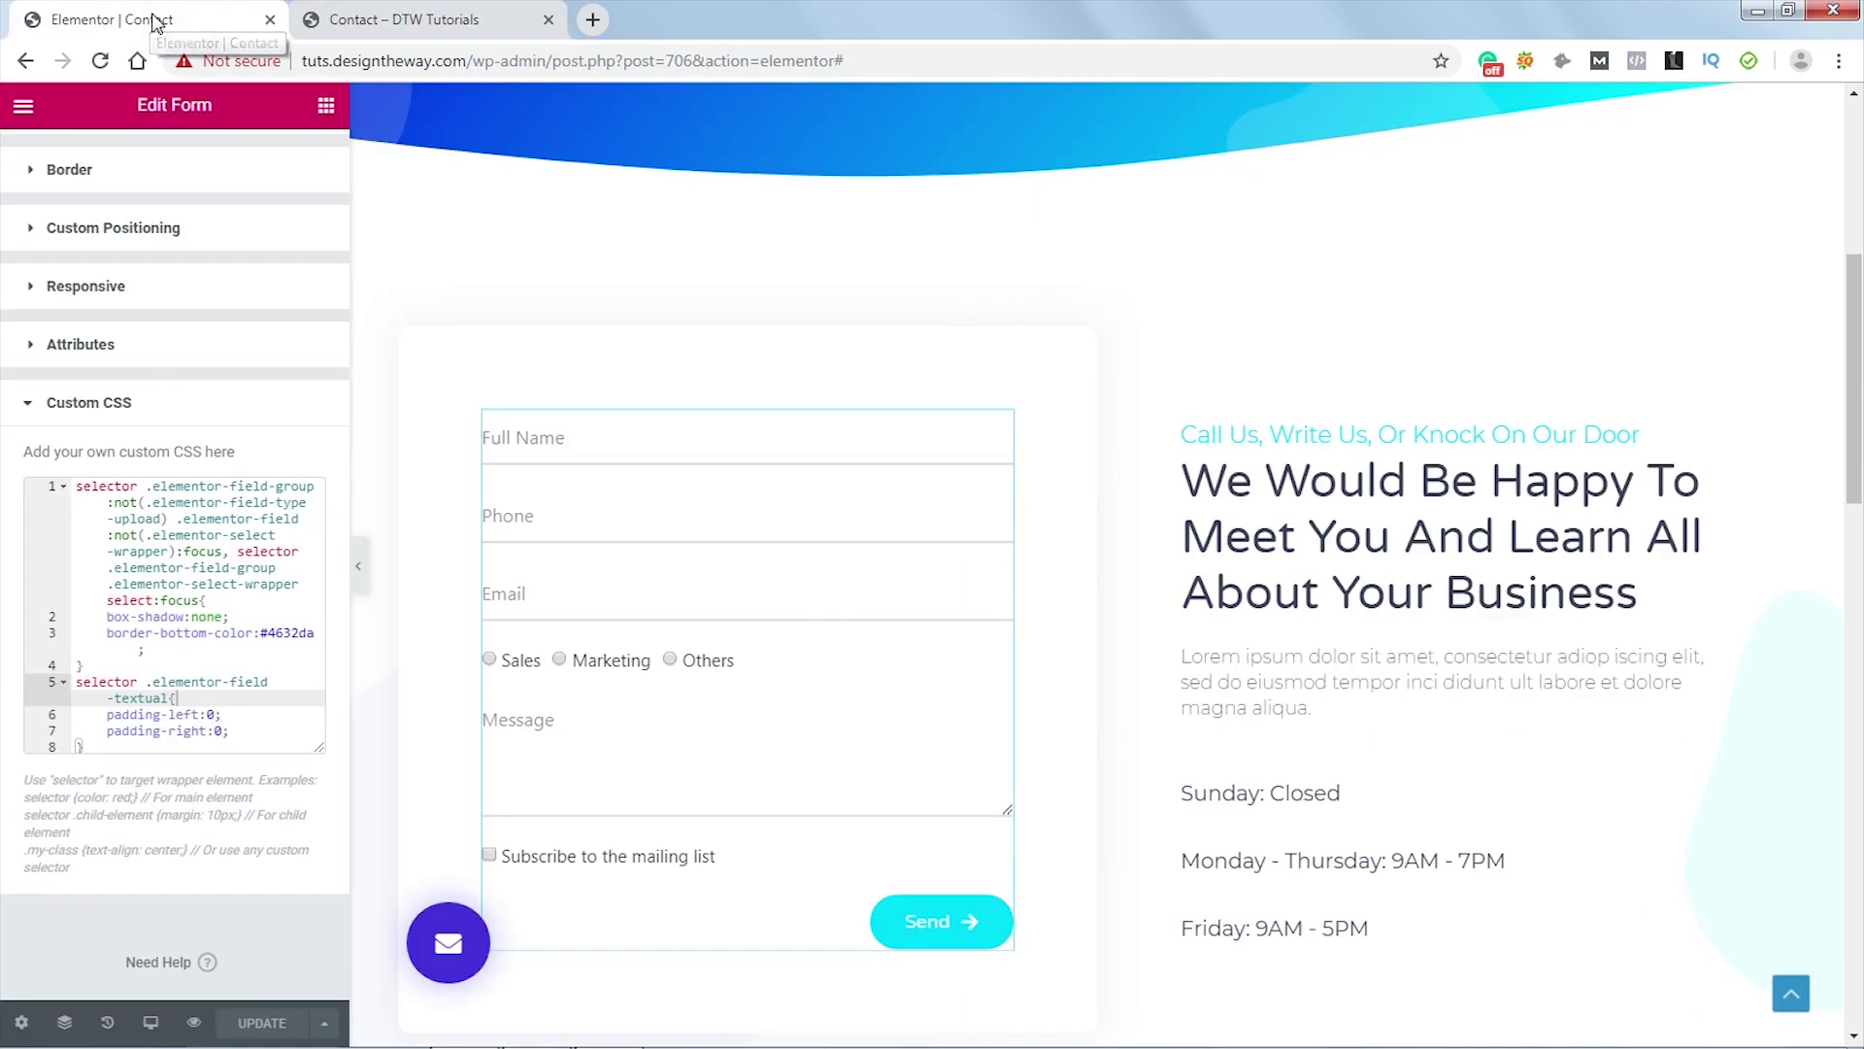
left_click(117, 747)
key("Return")
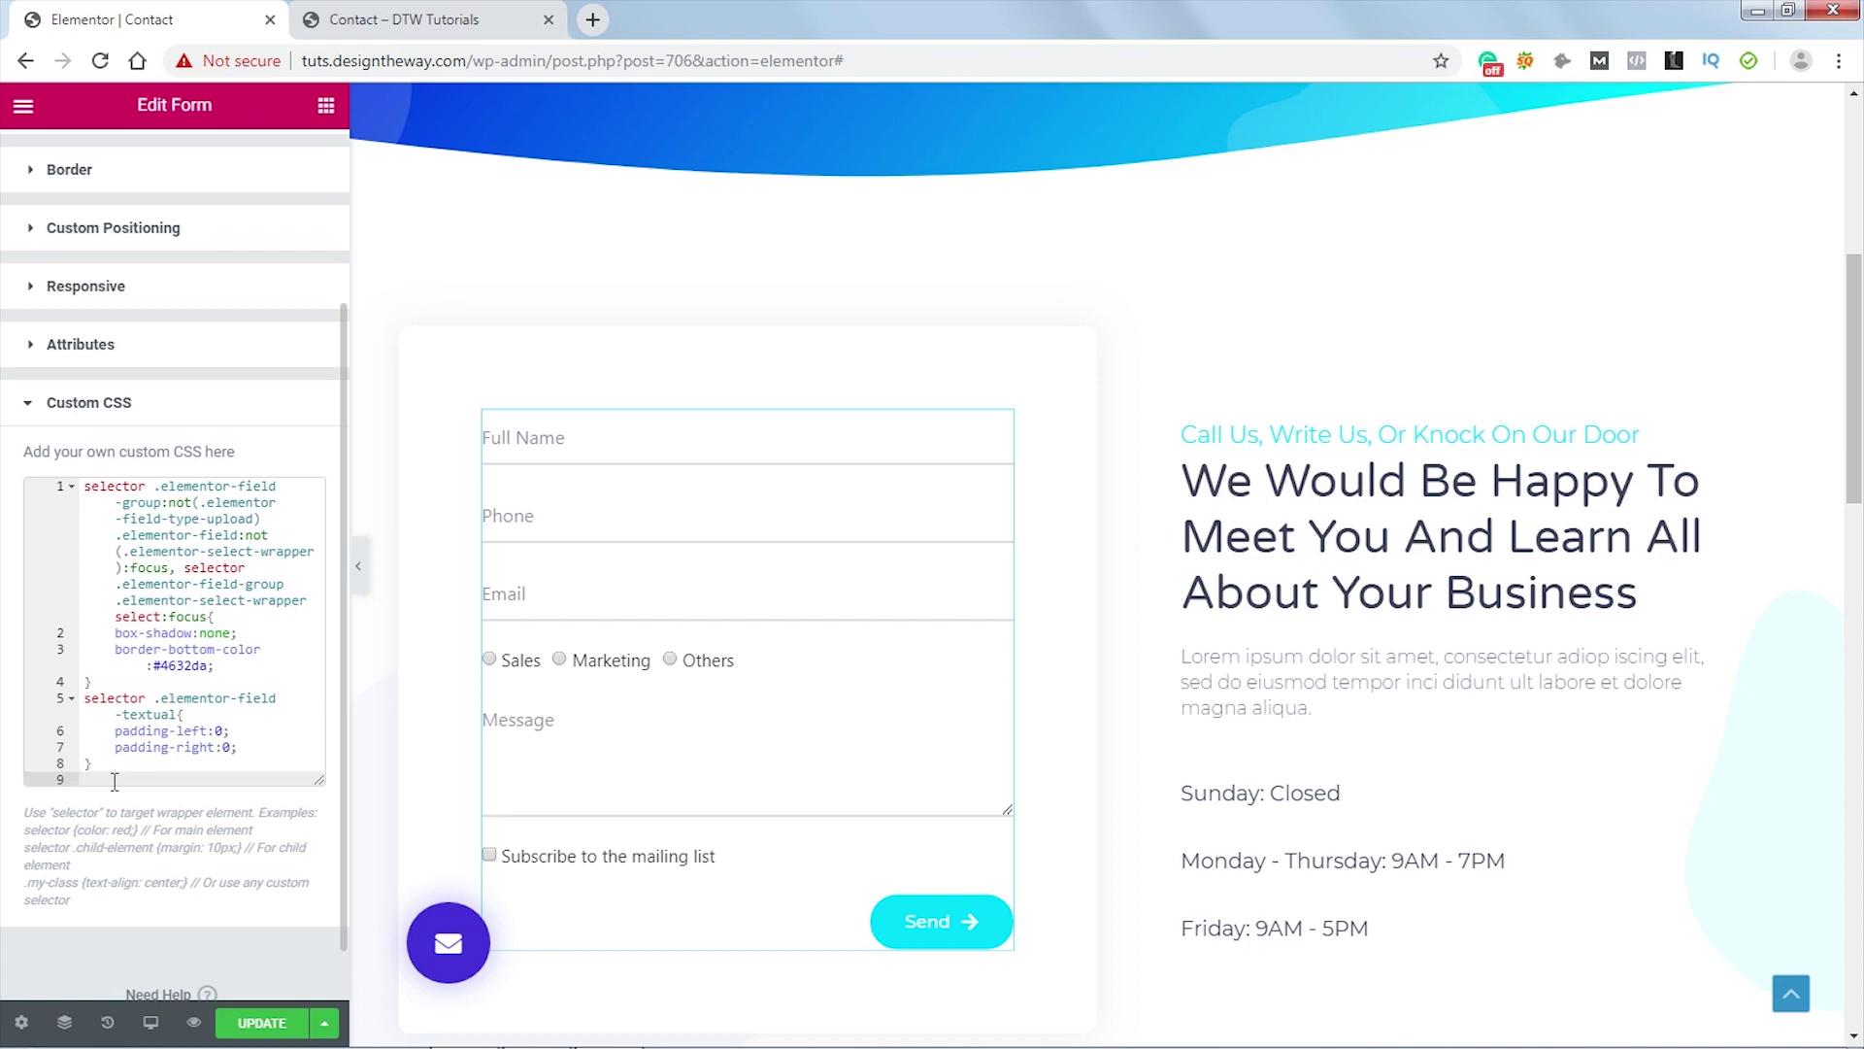
key("BackSpace")
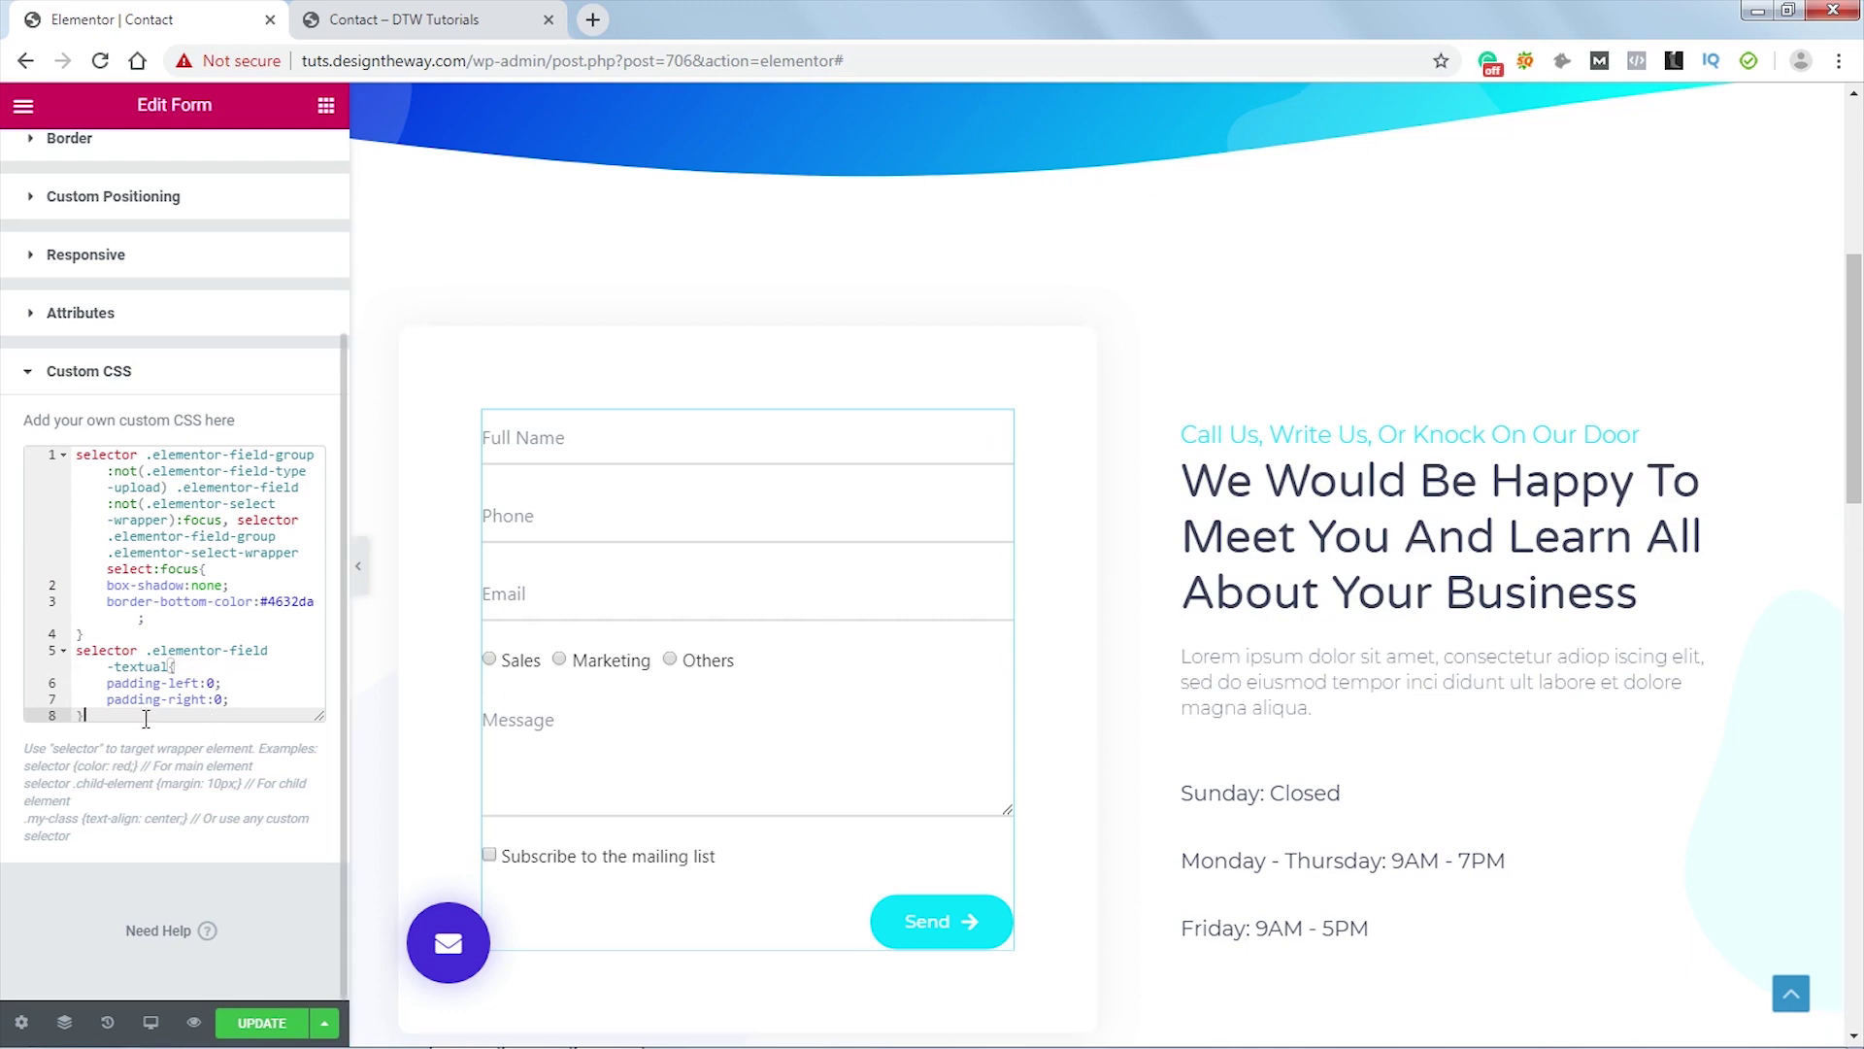
key("Return")
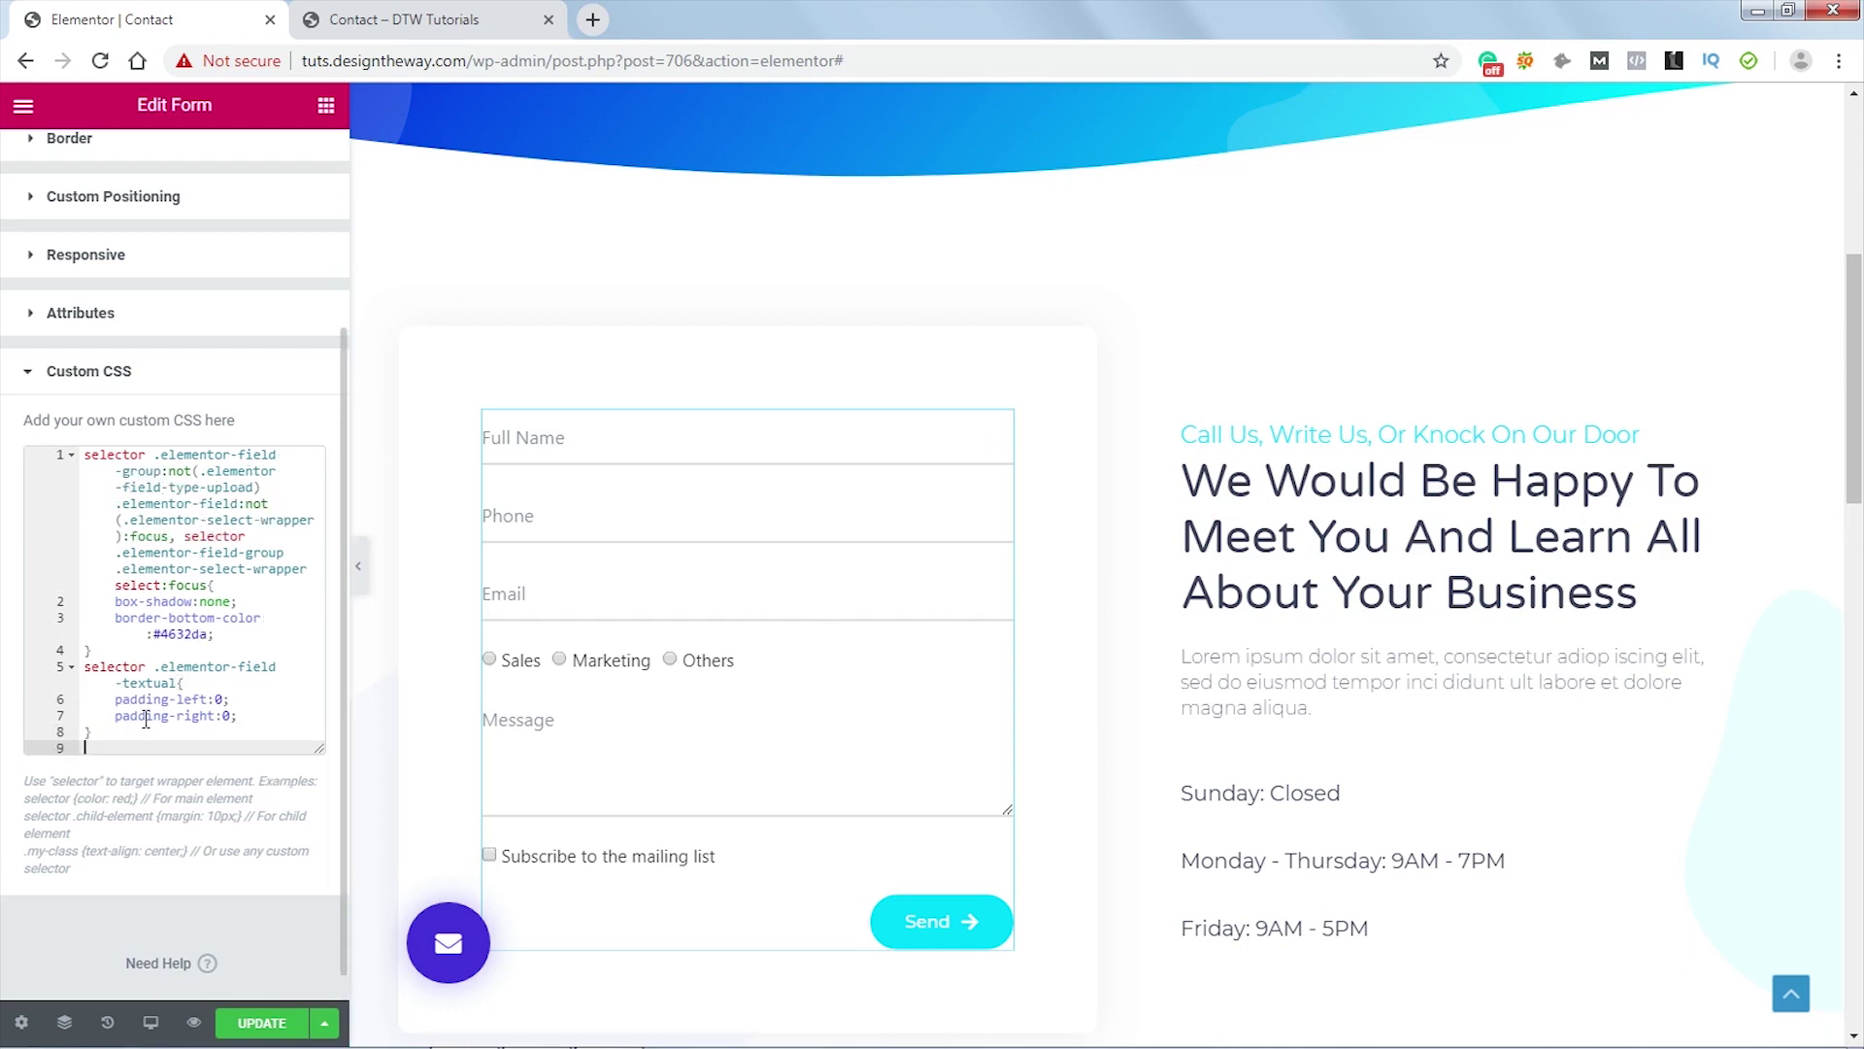
type("selector input[type=\"checkbox\"], selector input[type=\"radio\"] {   border: 0;   clip: rect(0 0 0 0);   height: 1px;   margin: -1px;   overflow: hidden;   padding: 0;   position: absolute;   width: 1px; }")
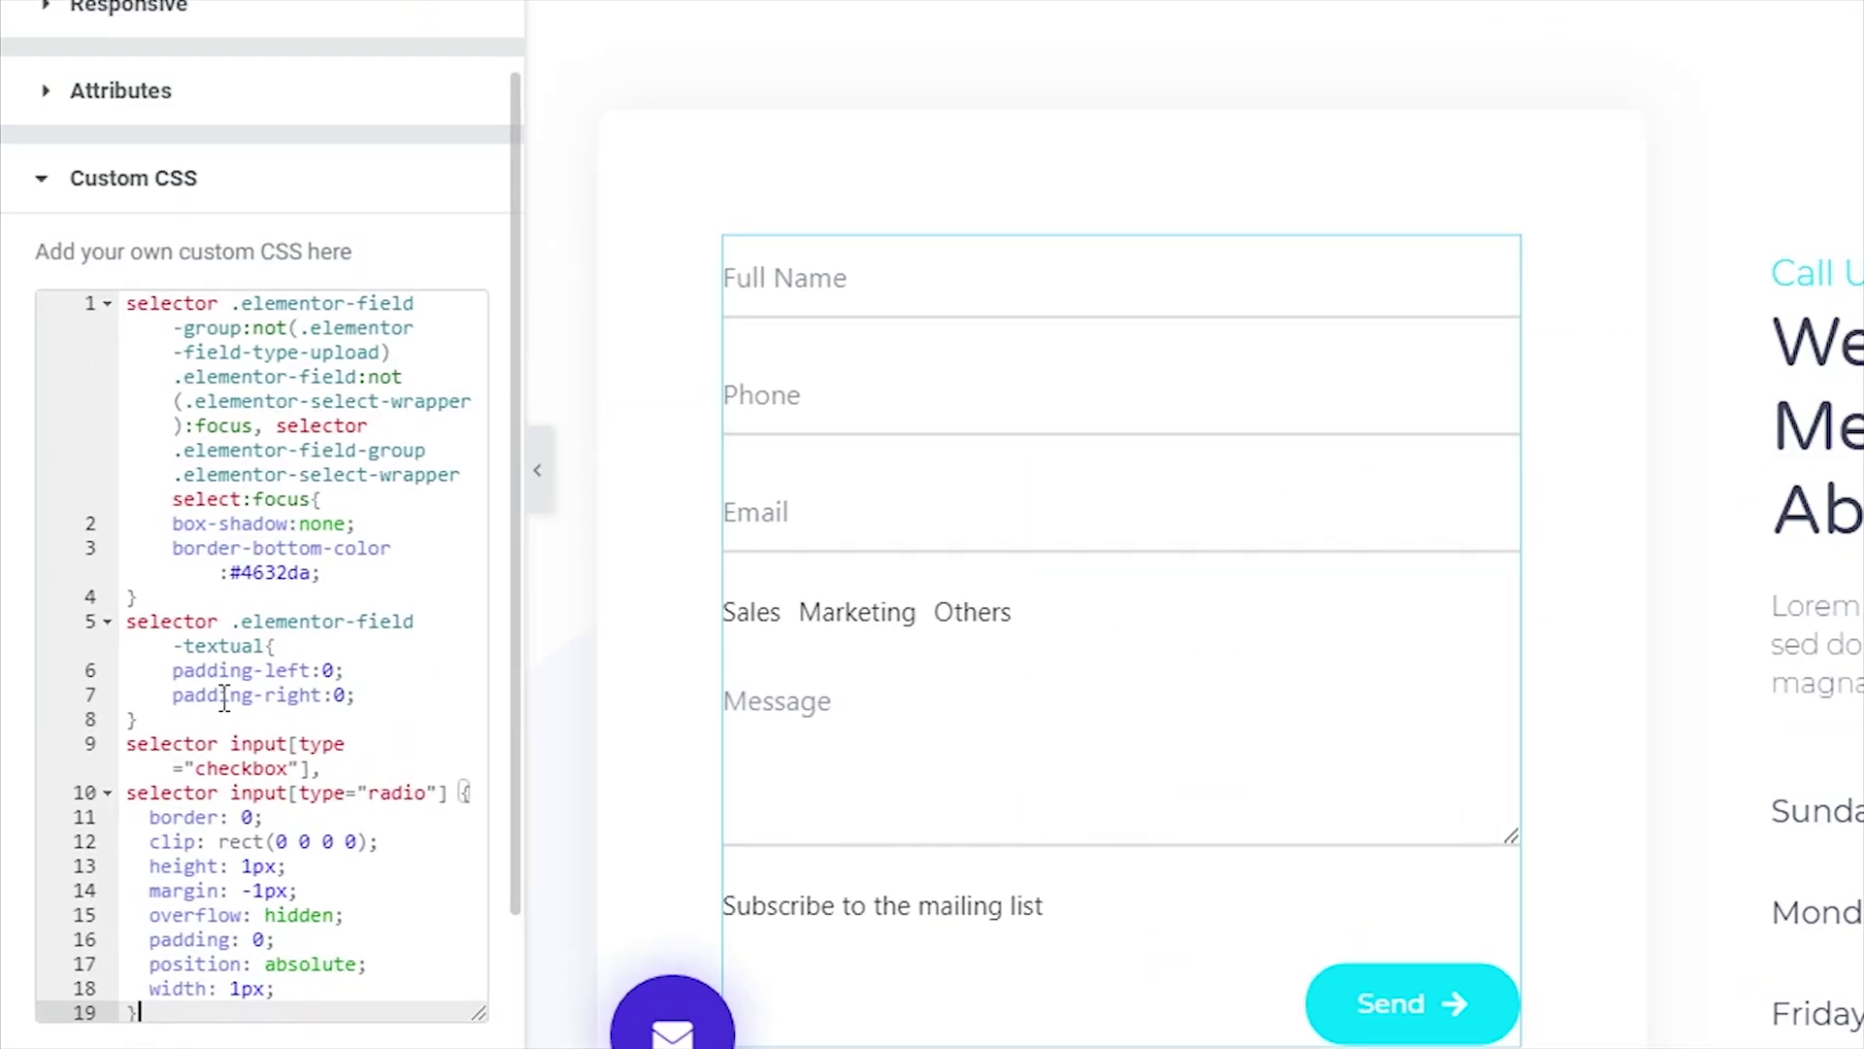
scroll(425, 743, "up", 2)
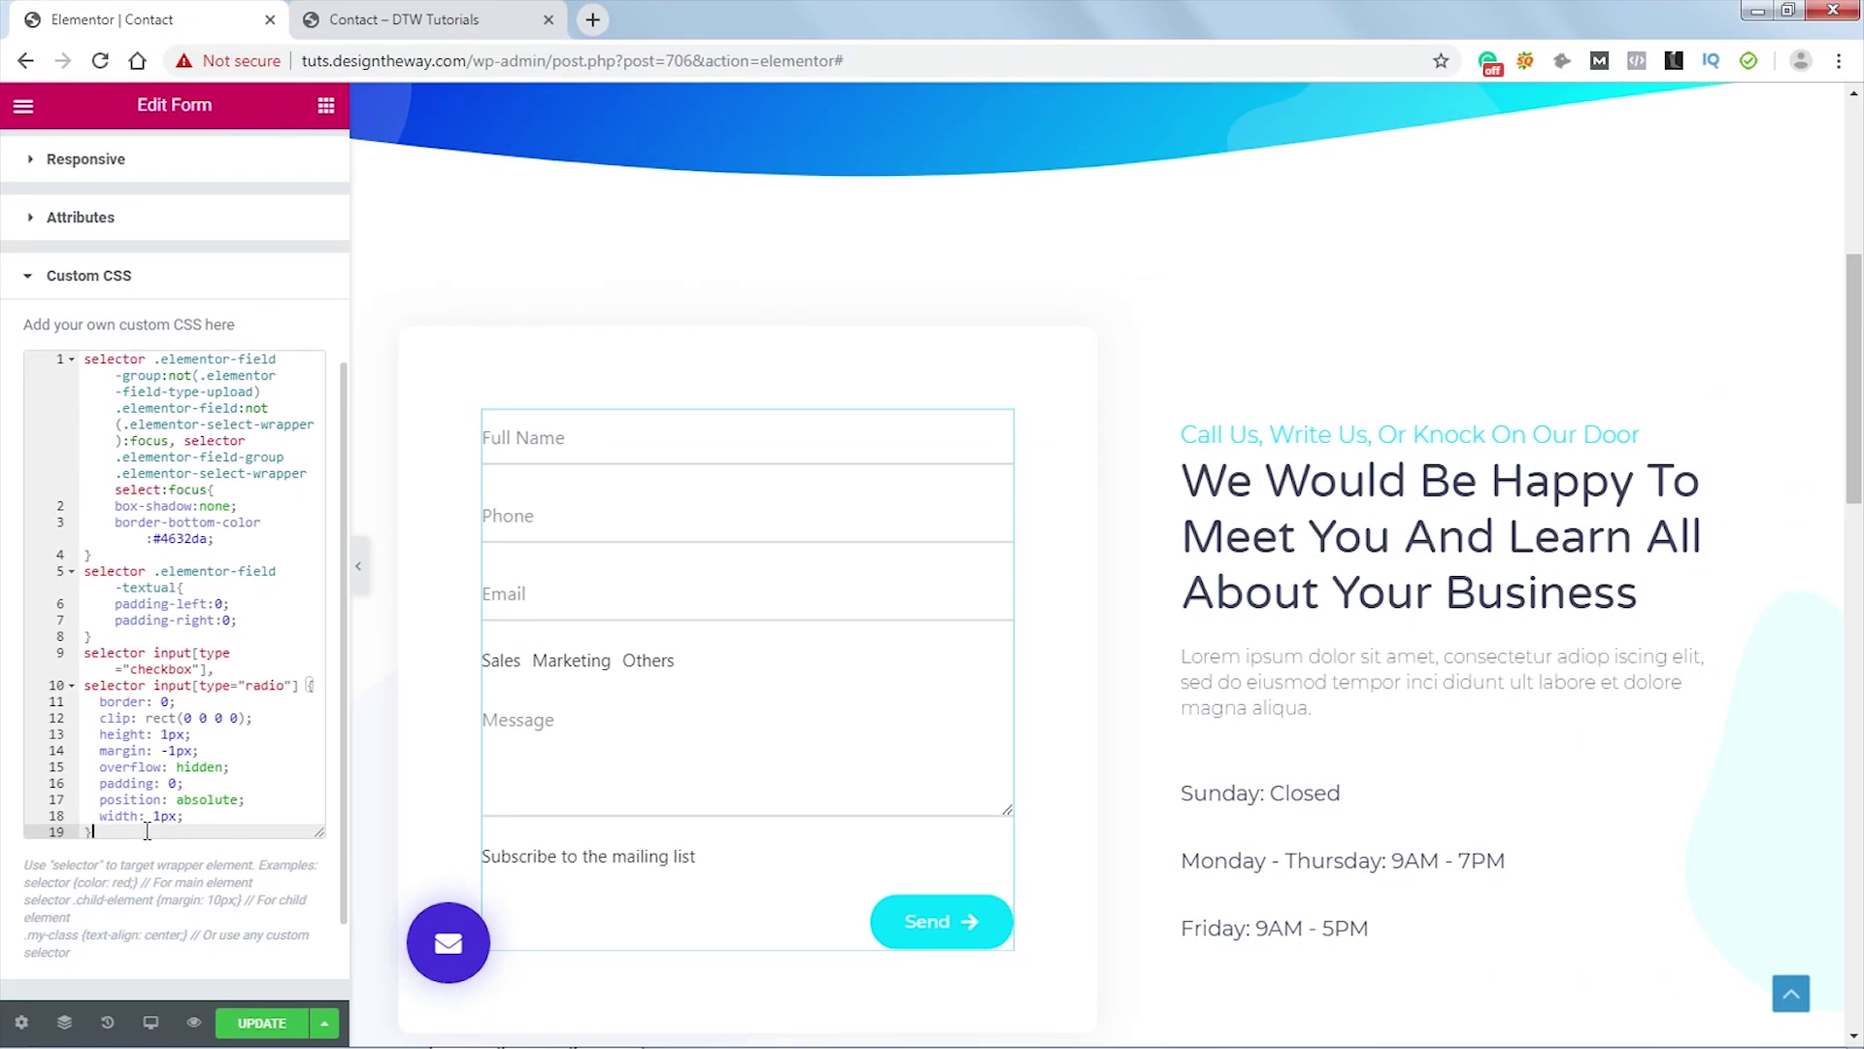
scroll(147, 831, "up", 1)
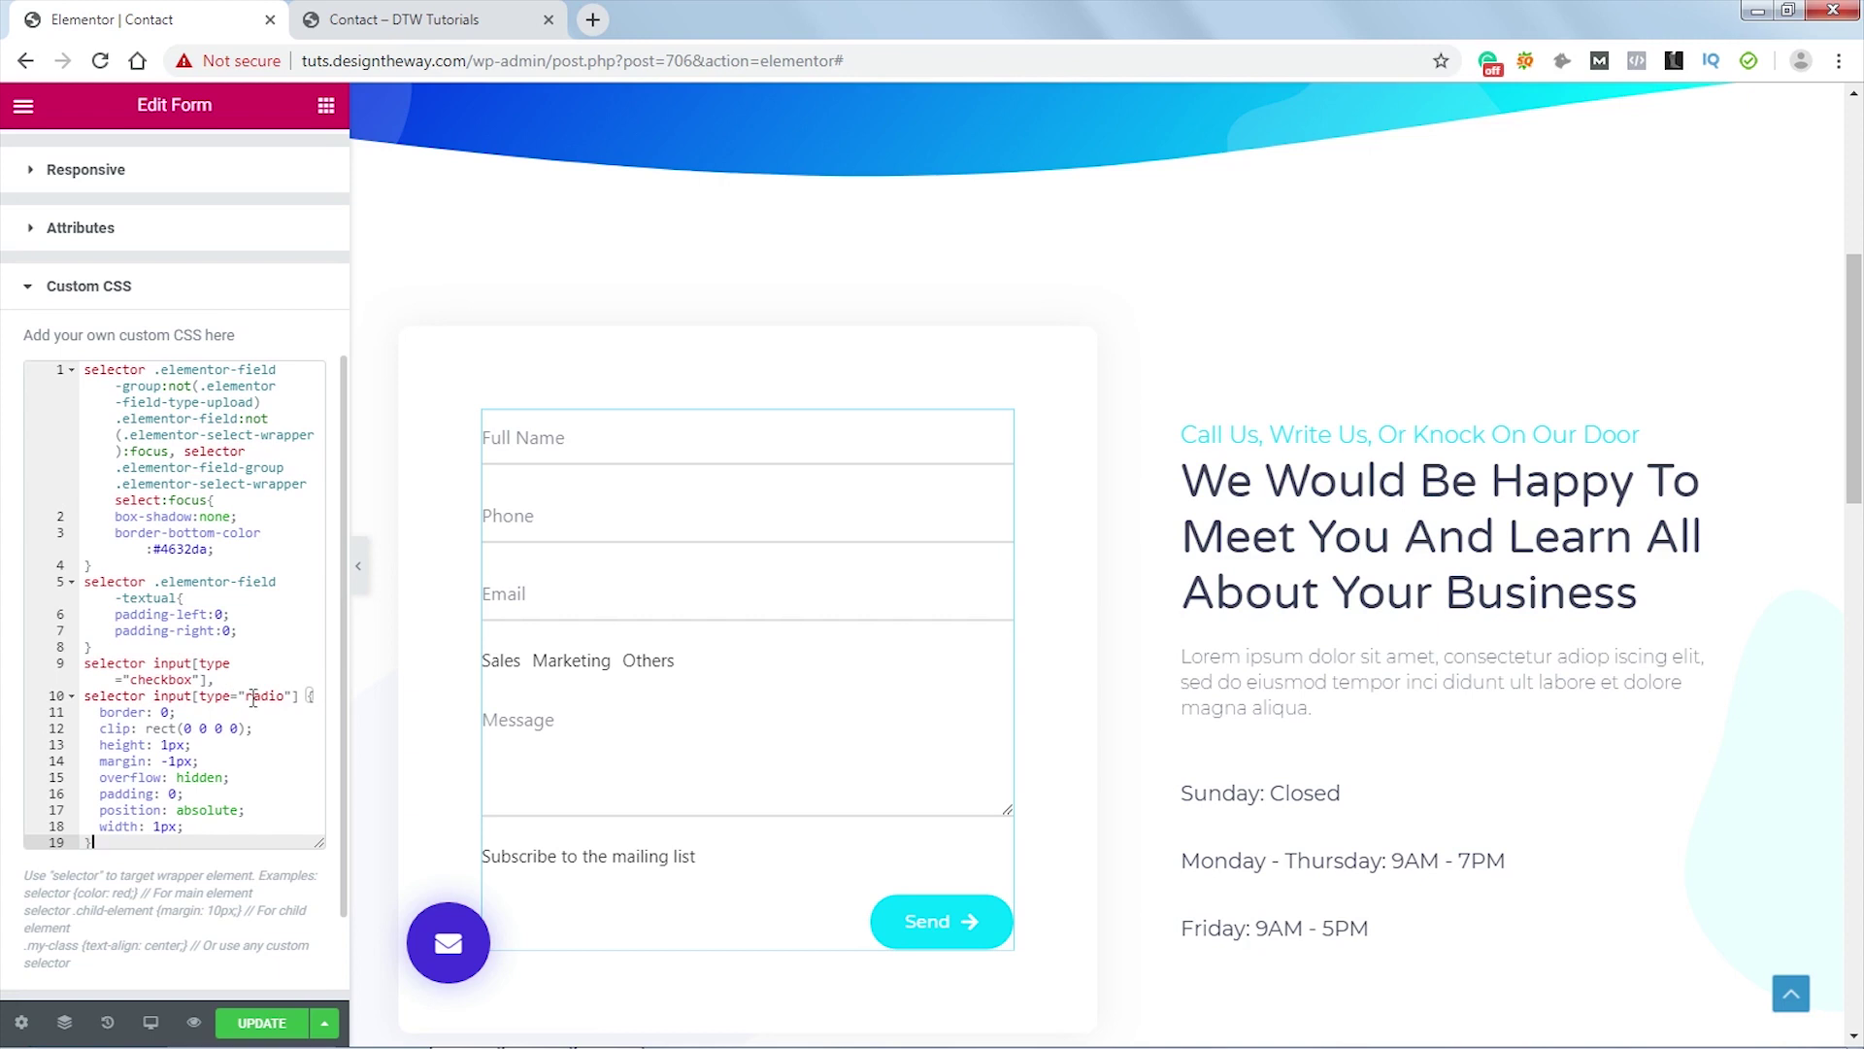
scroll(273, 710, "down", 2)
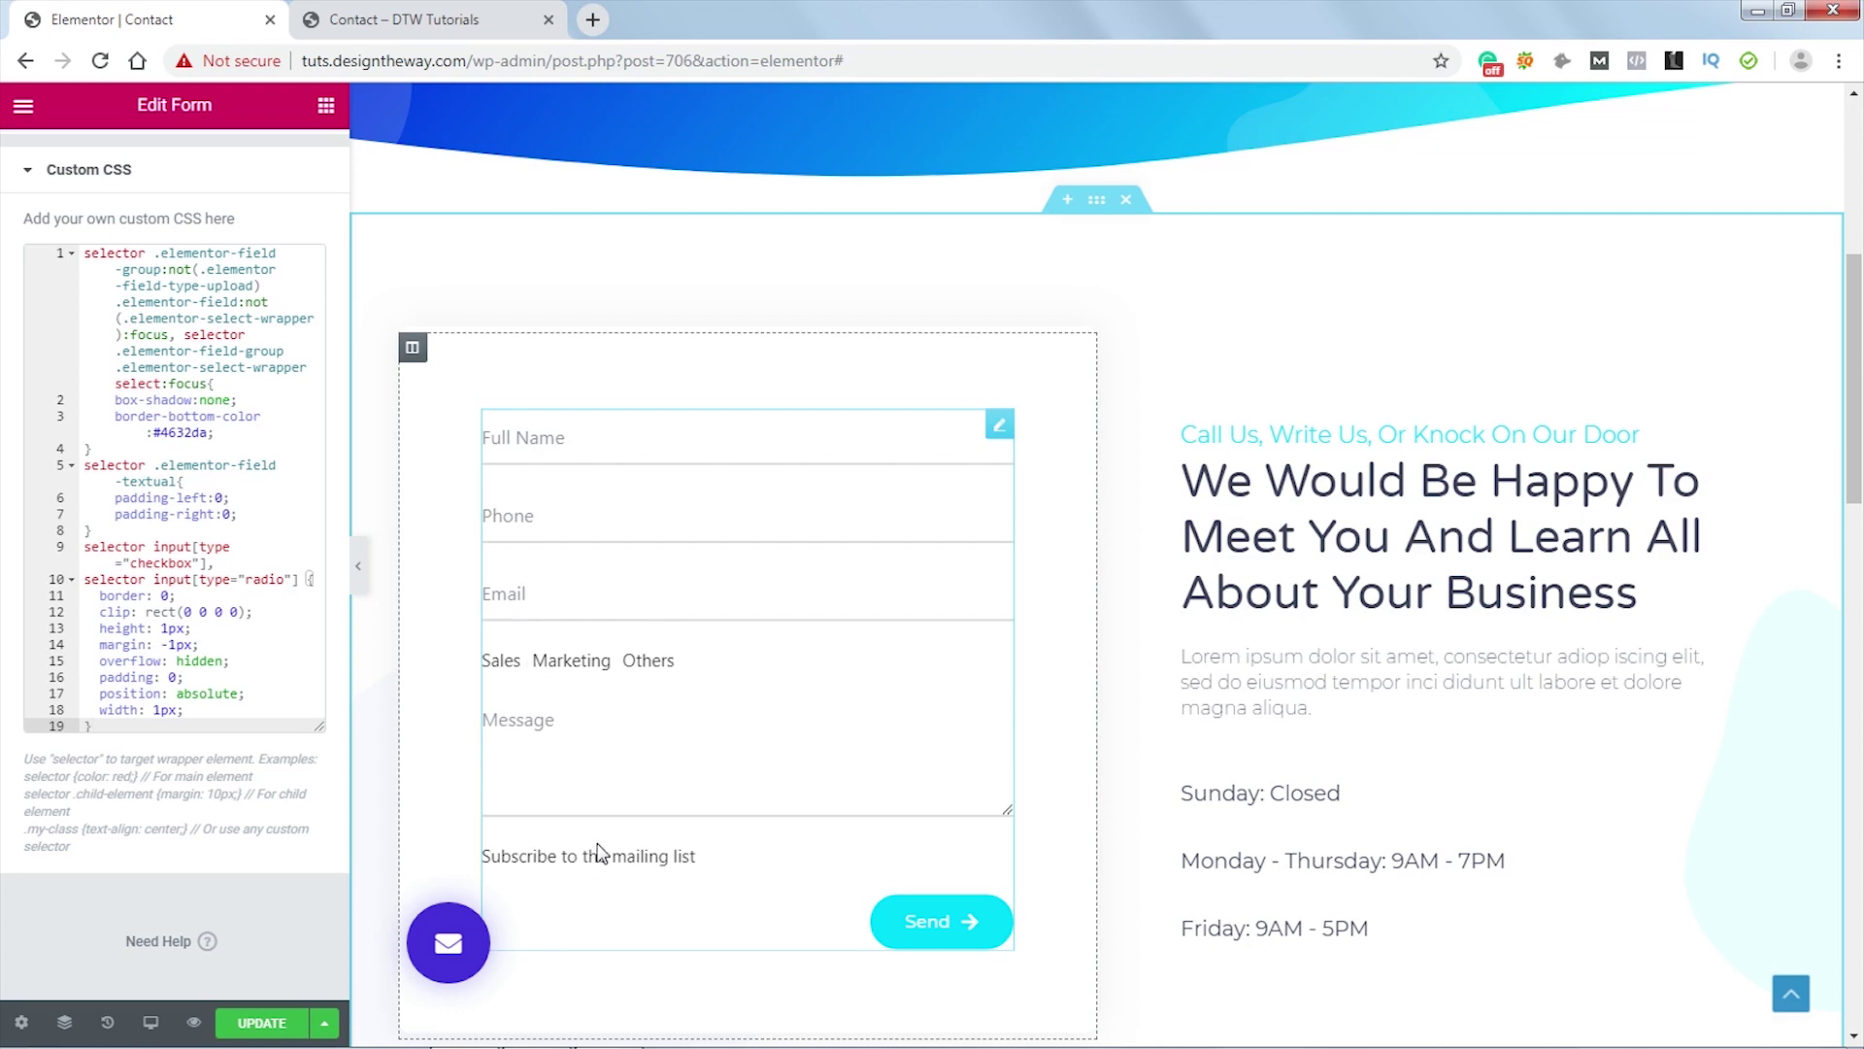
scroll(288, 556, "up", 5)
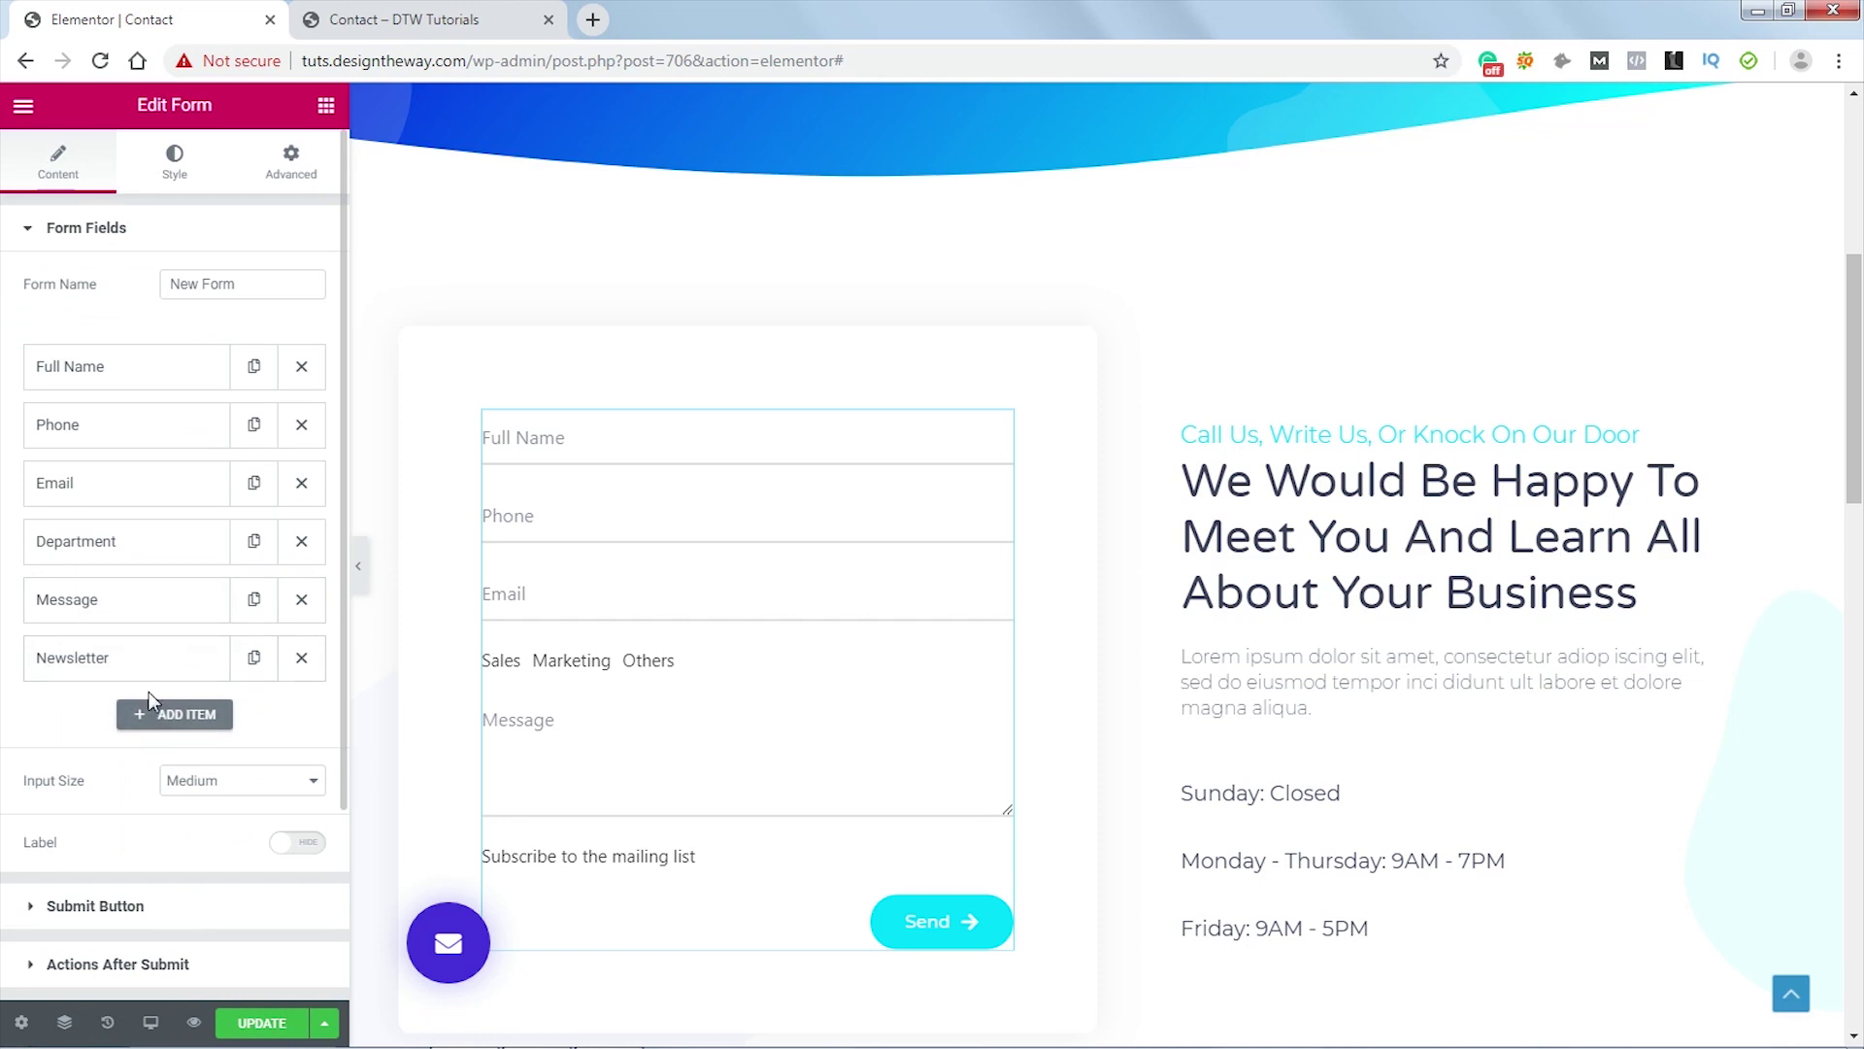
- Change the Department field's ID from field_2 to mt_radio and save the page
left_click(148, 556)
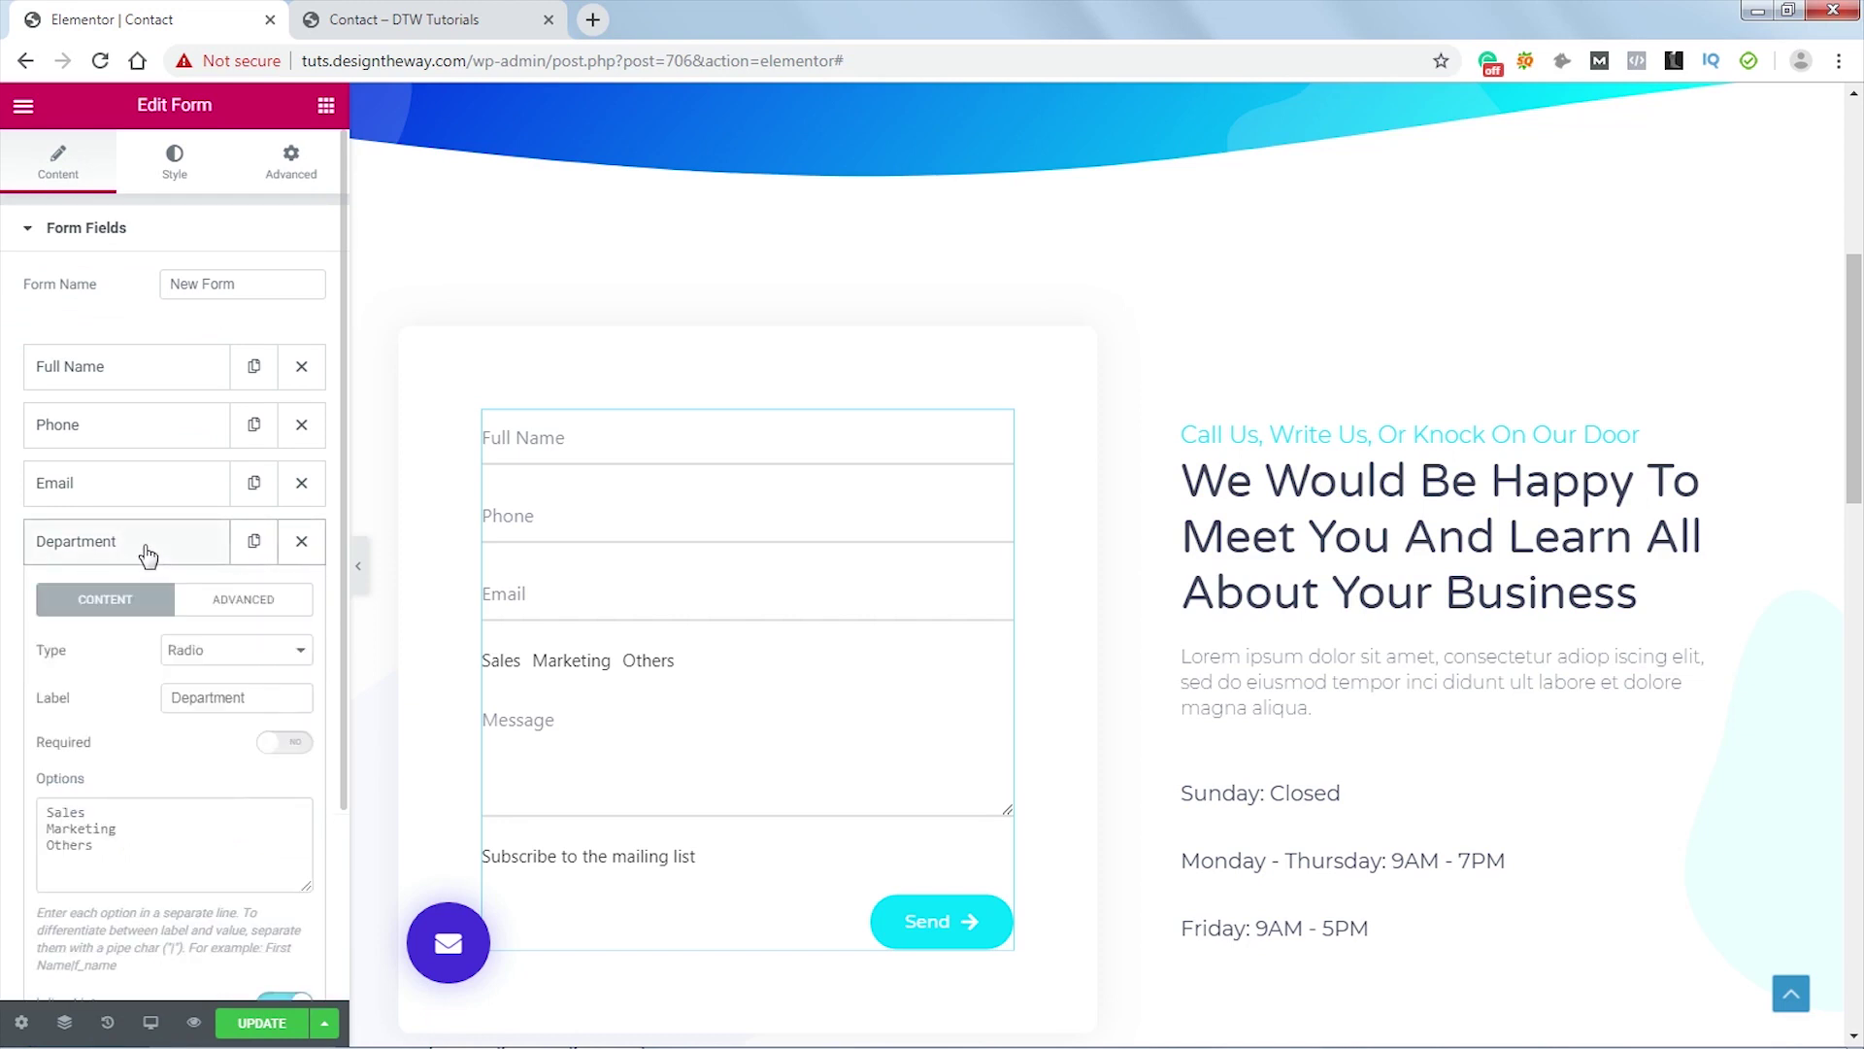
left_click(248, 604)
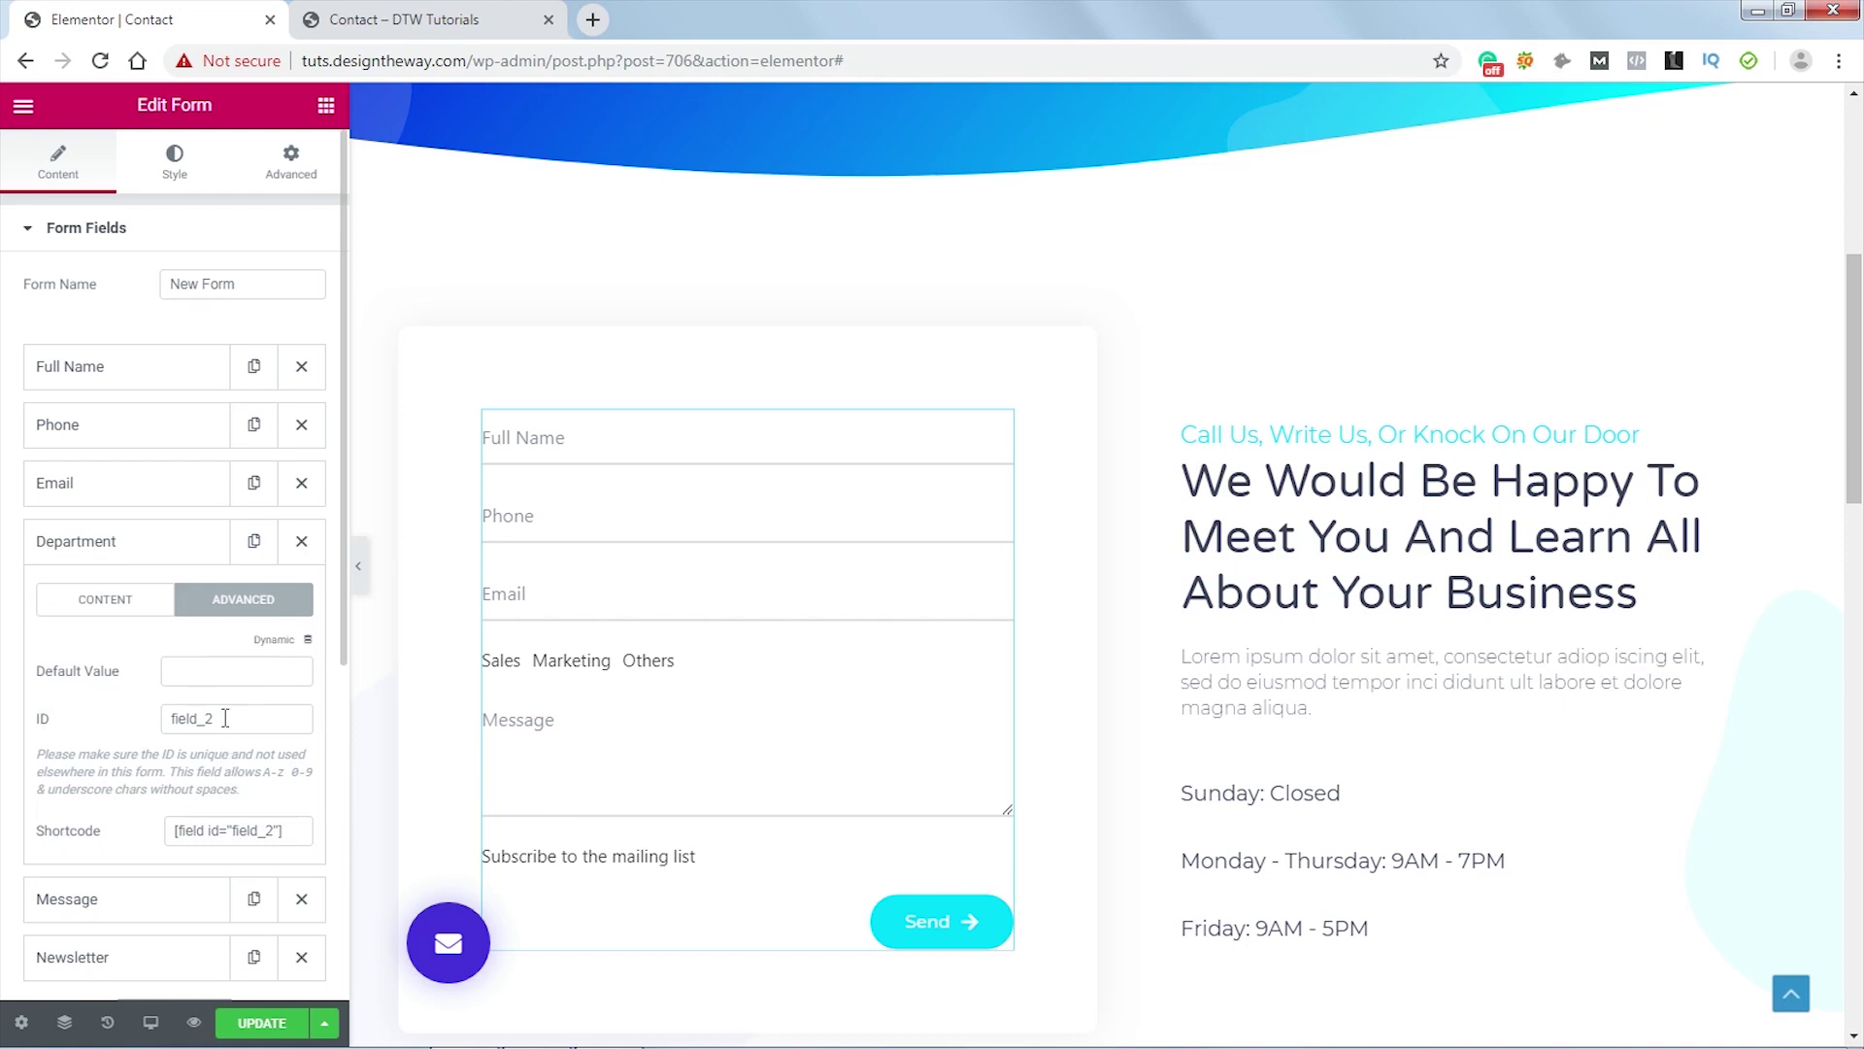
left_click_drag(226, 719, 163, 728)
type("mt_radio")
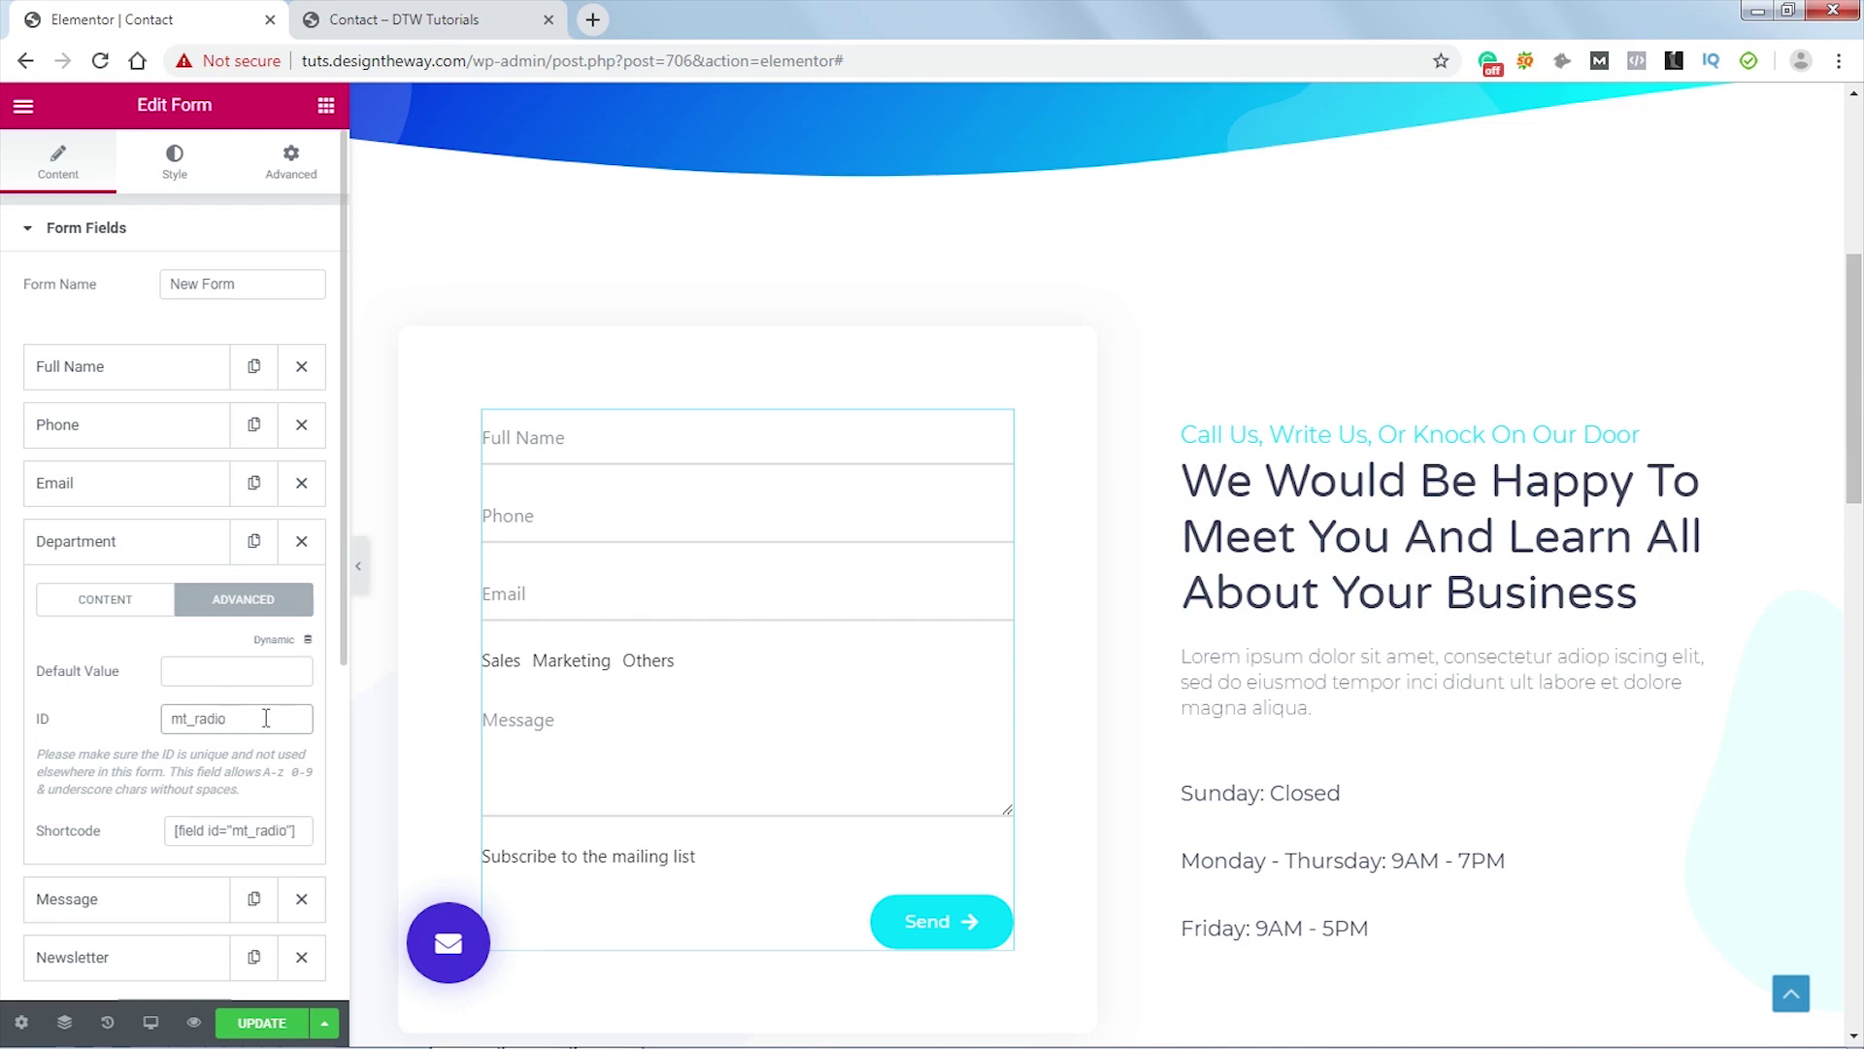
left_click(258, 1027)
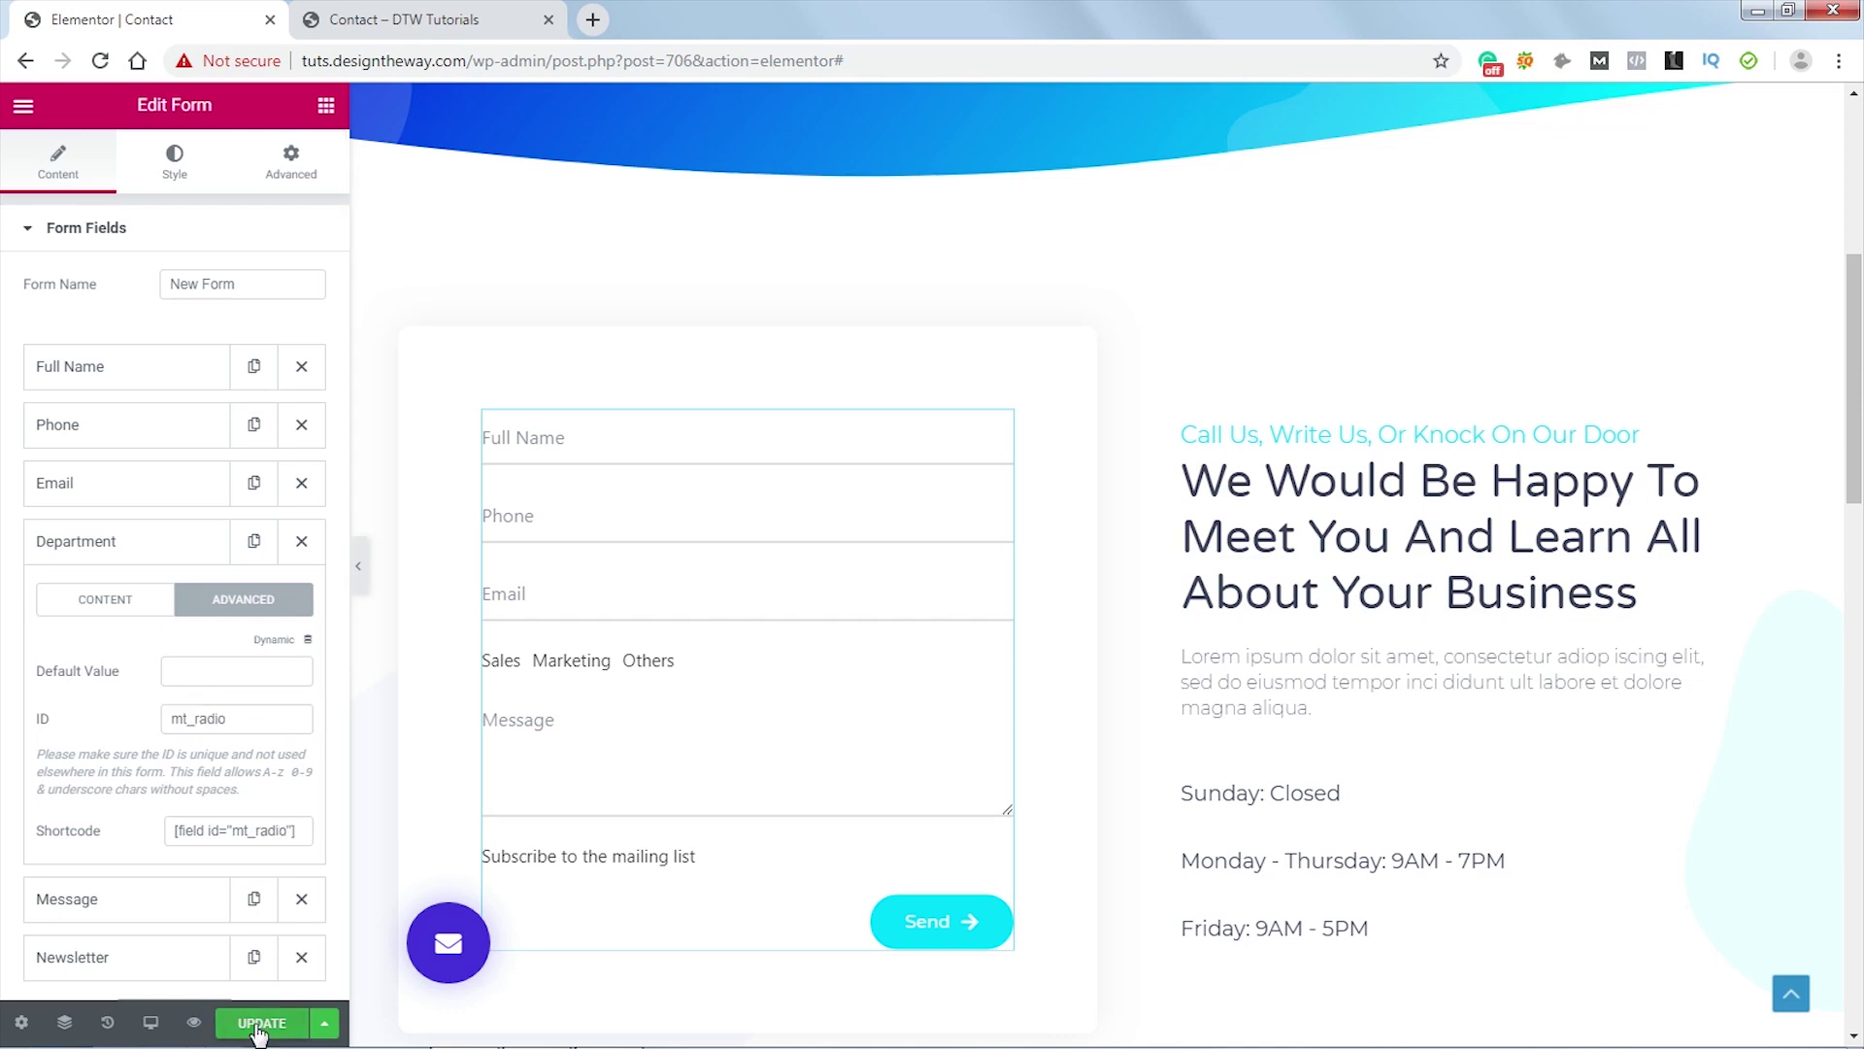
- On the live contact page, inspect the Others radio option's markup in DevTools
left_click(423, 21)
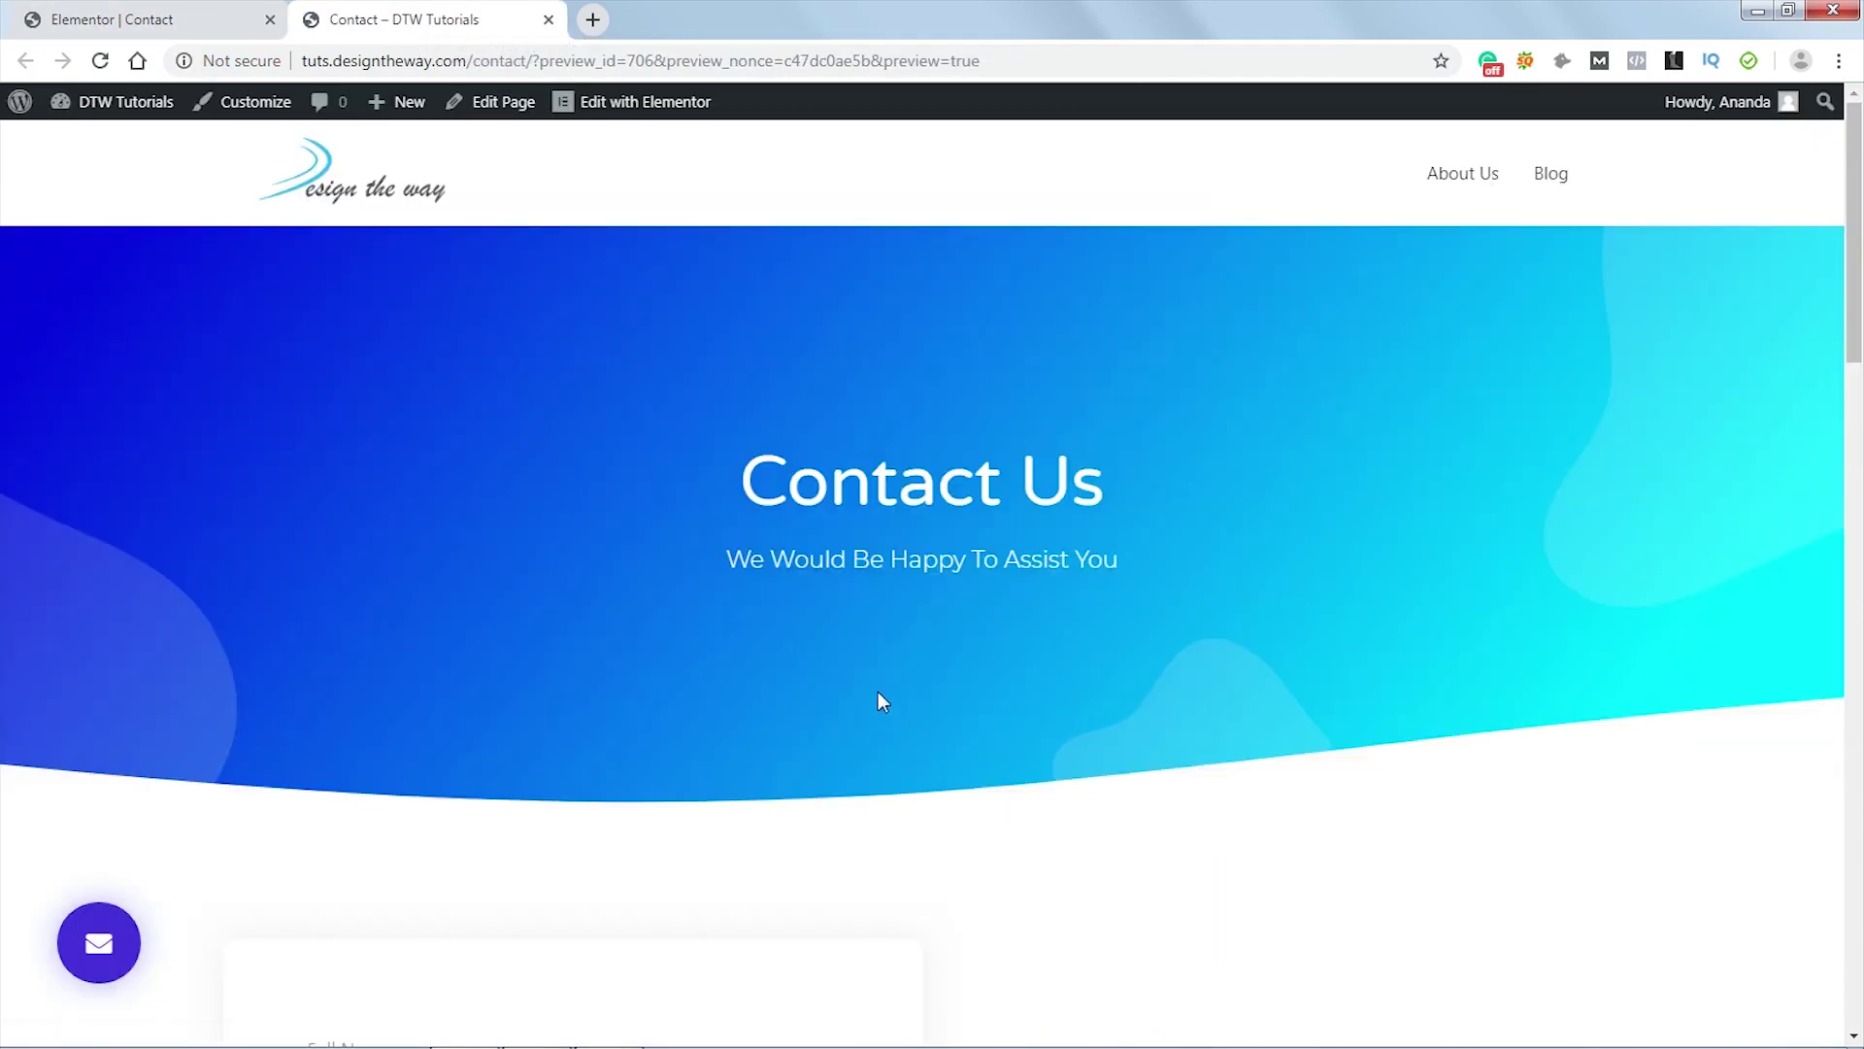
scroll(878, 691, "down", 8)
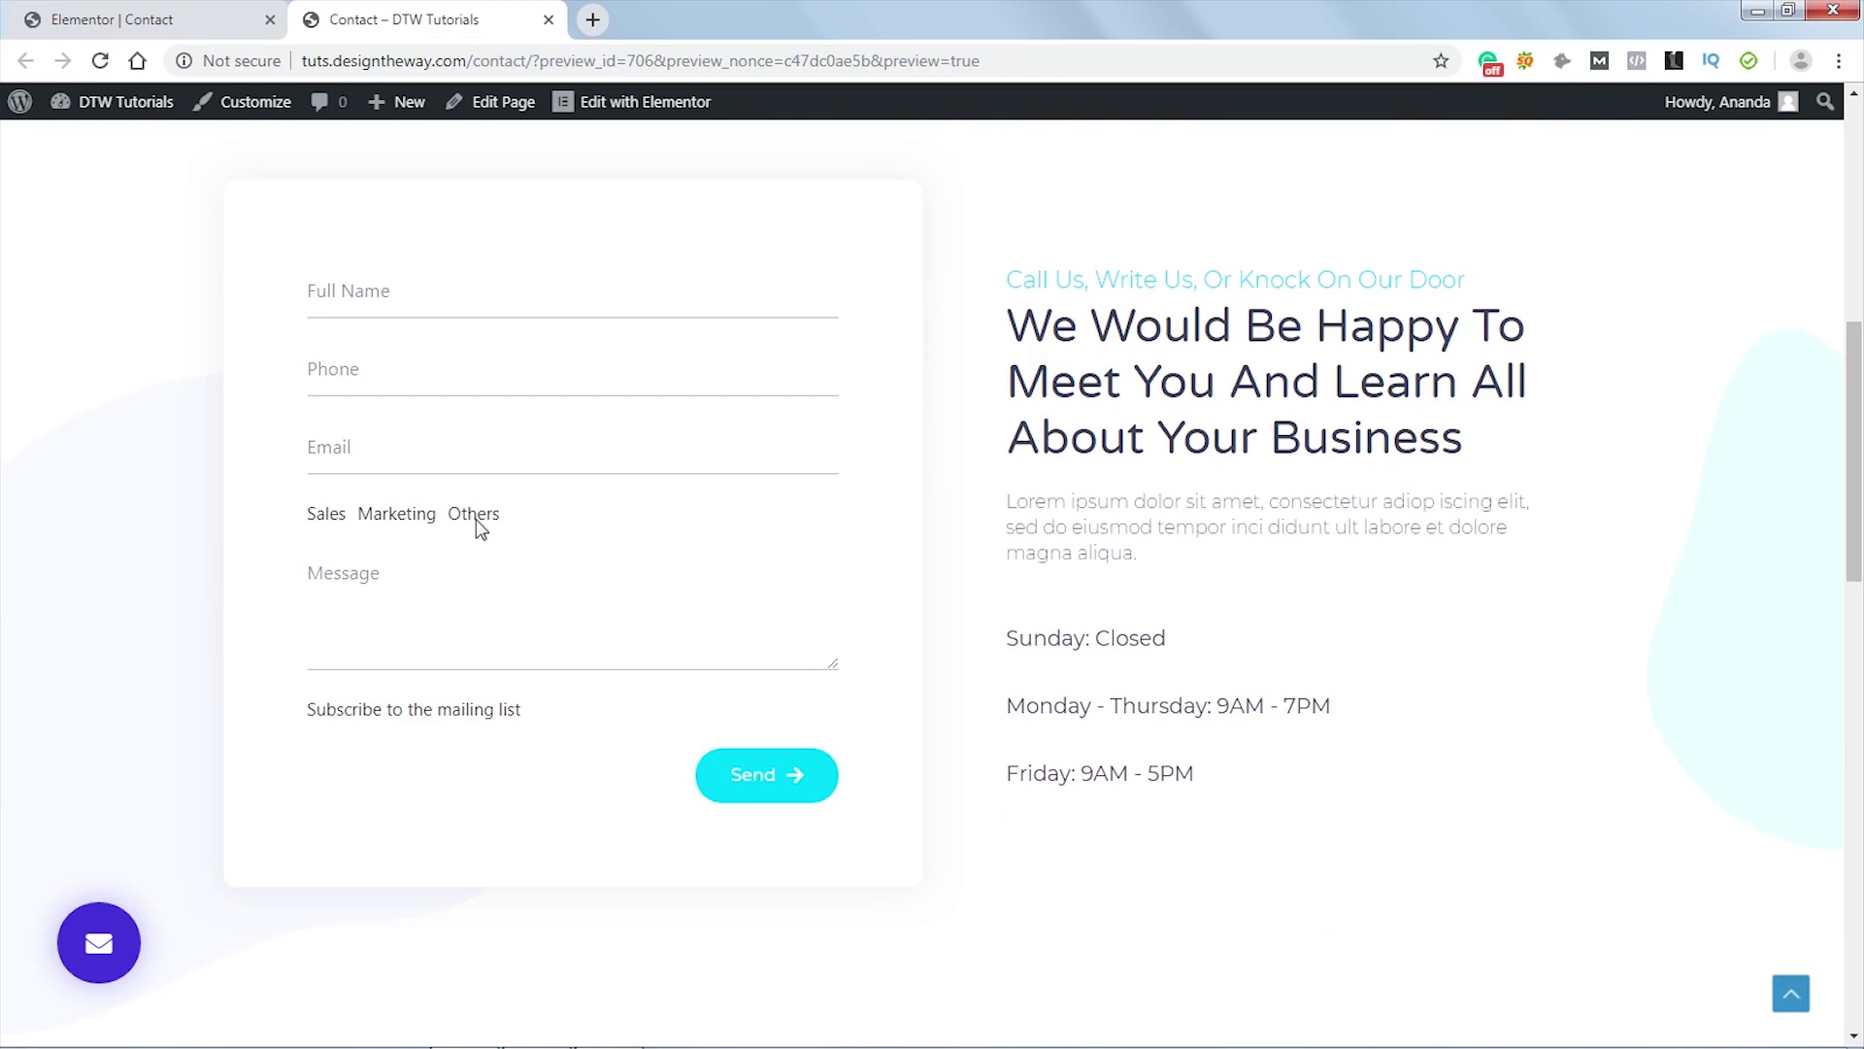
right_click(477, 520)
left_click(581, 820)
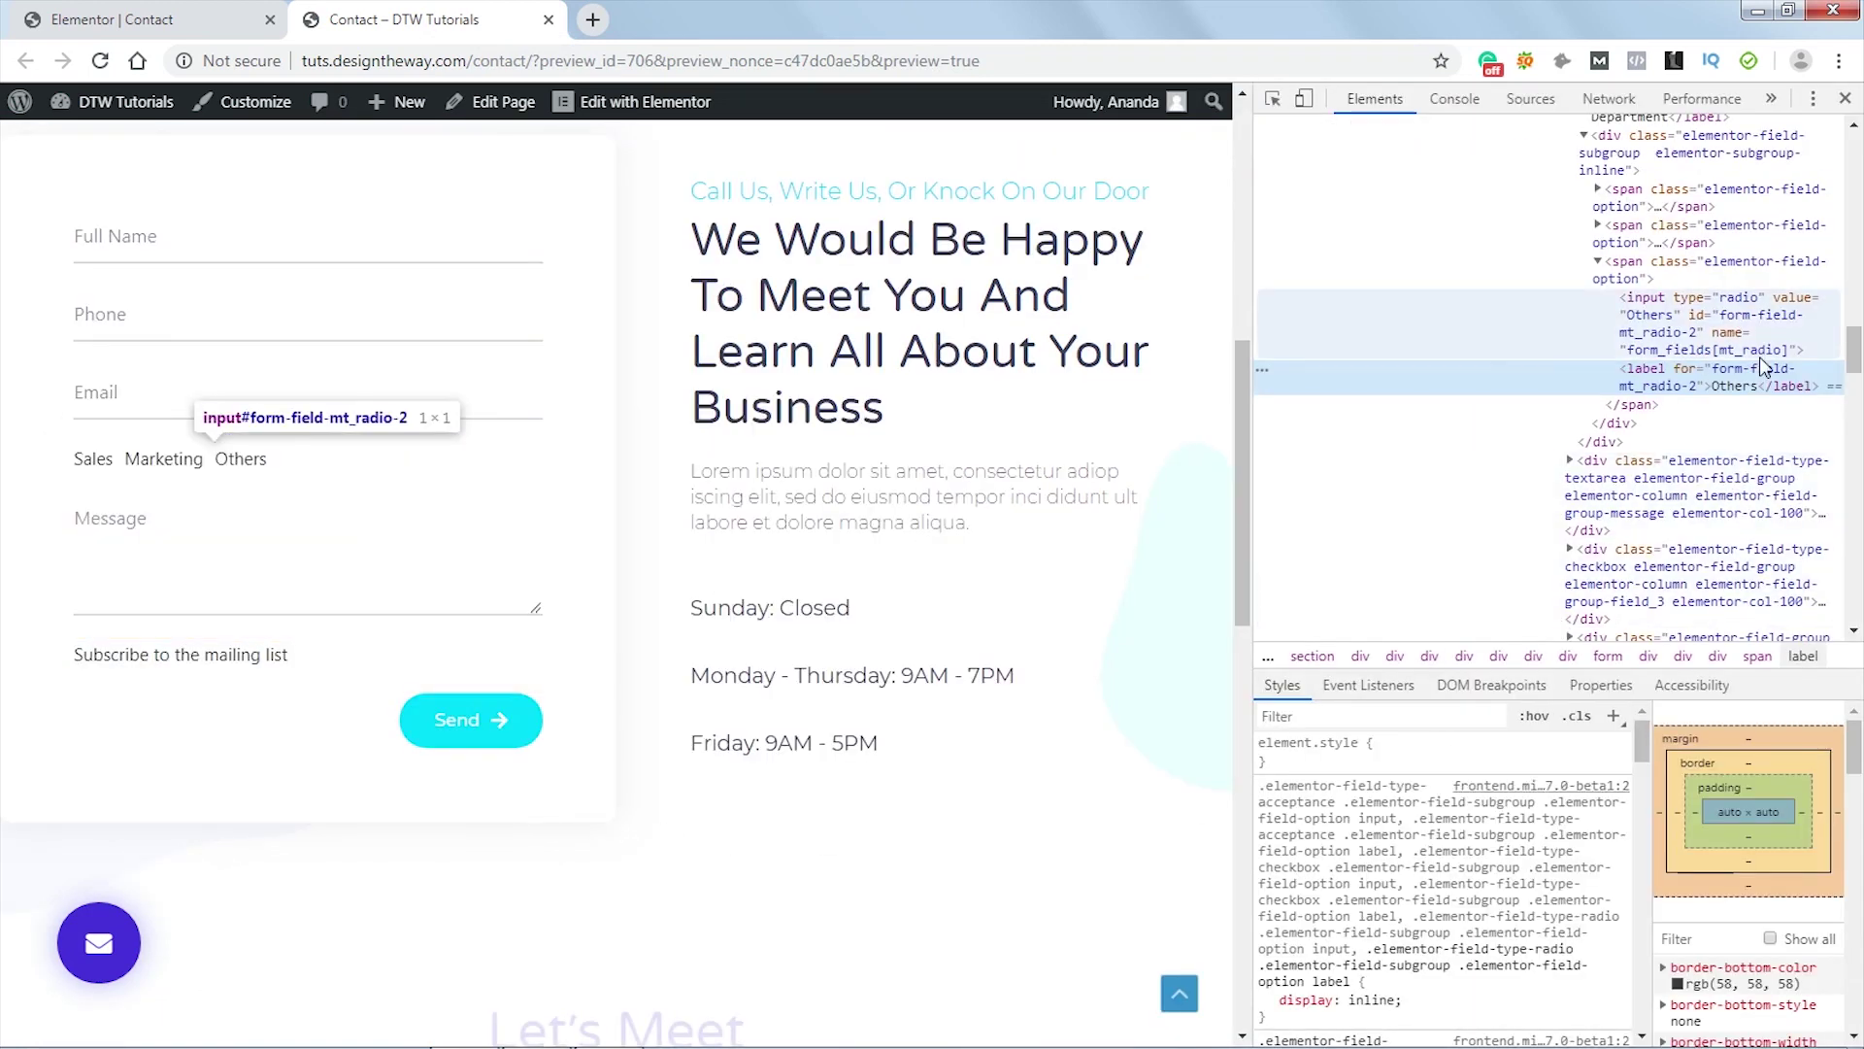
- Select the Department group's container, confirm its elementor-field-group-mt_radio class, then close DevTools
scroll(1747, 407, "up", 2)
scroll(1759, 374, "up", 2)
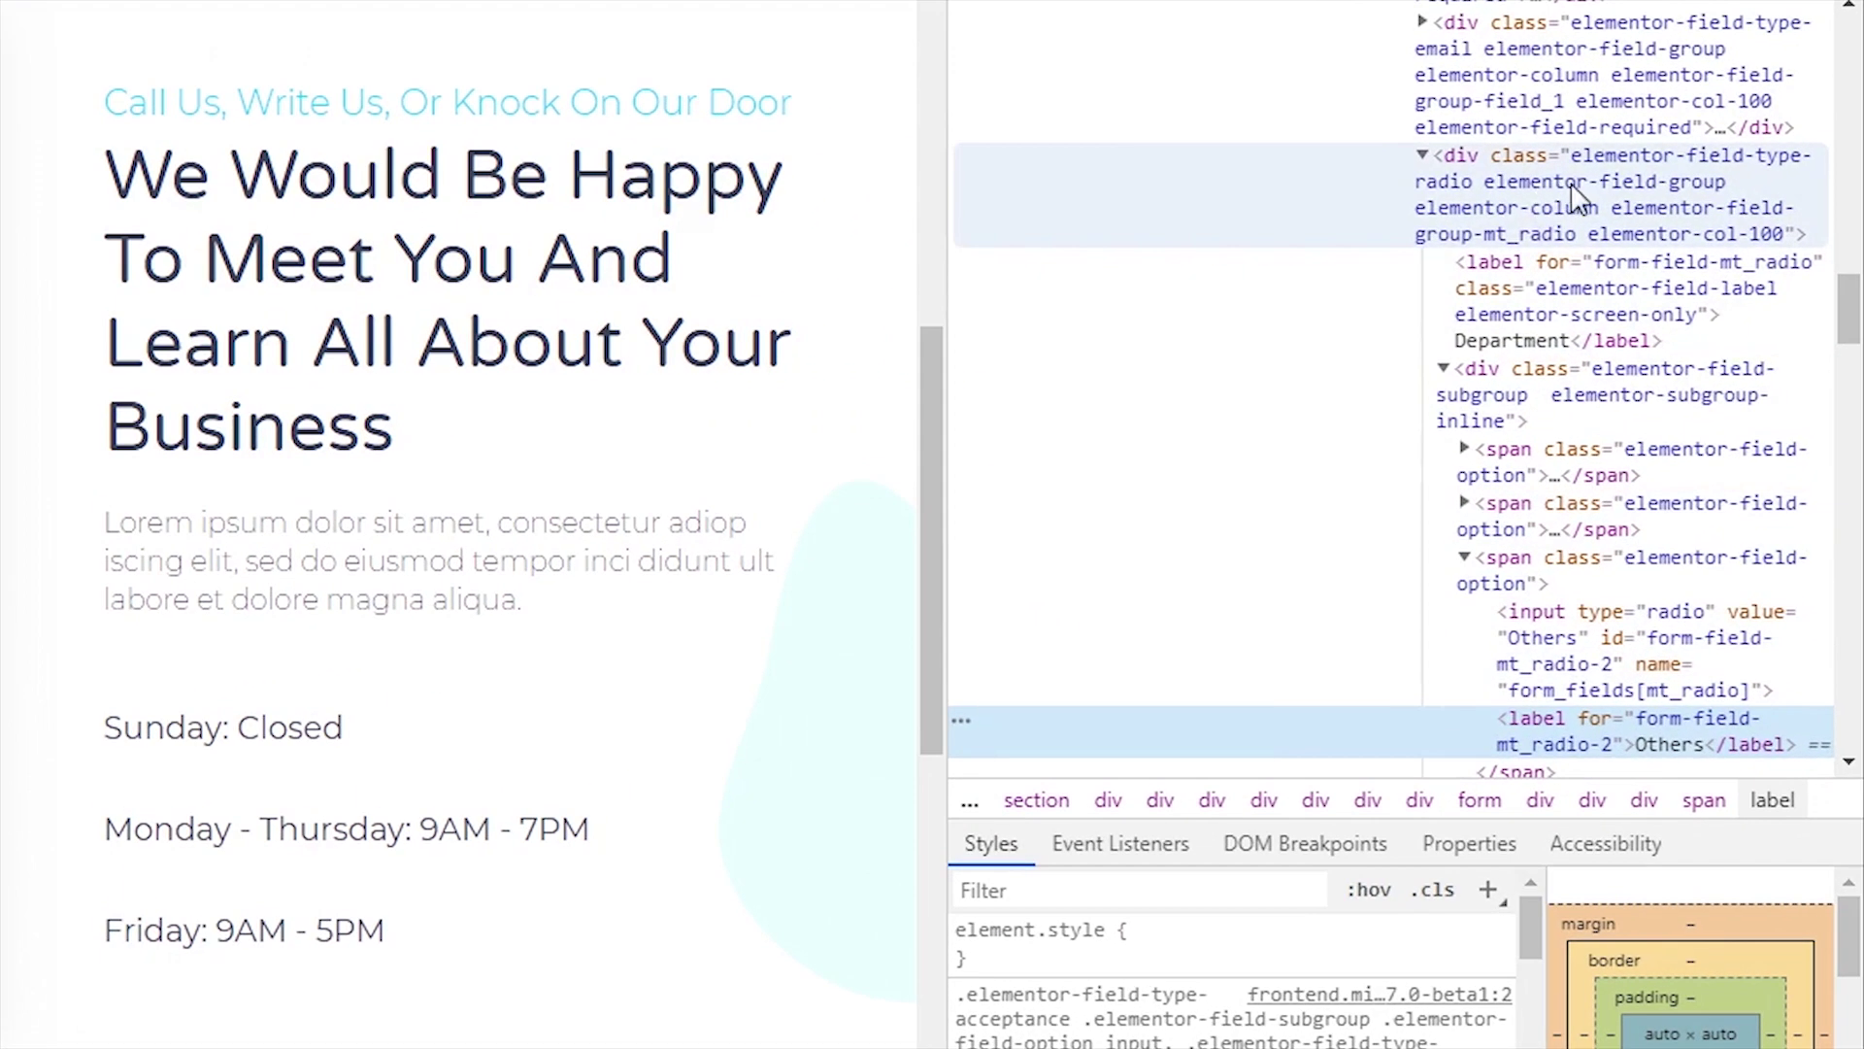
left_click(1614, 223)
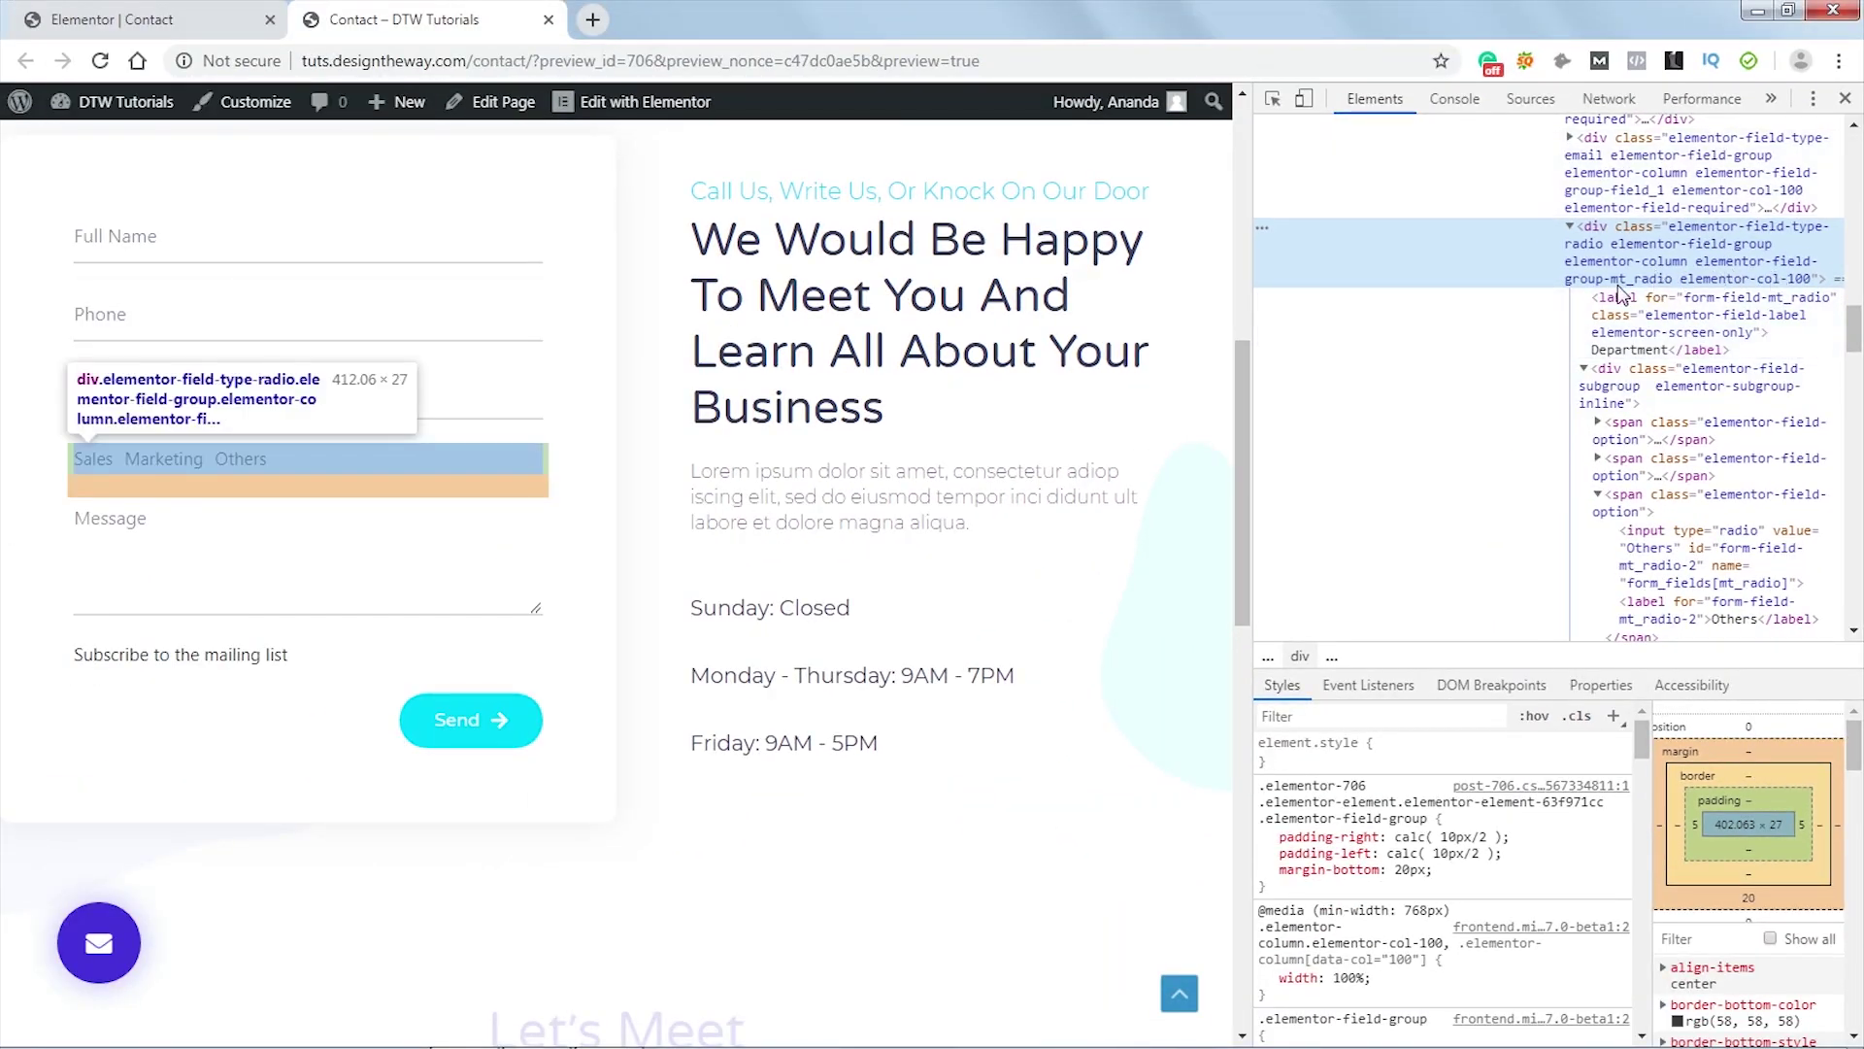
left_click(1844, 98)
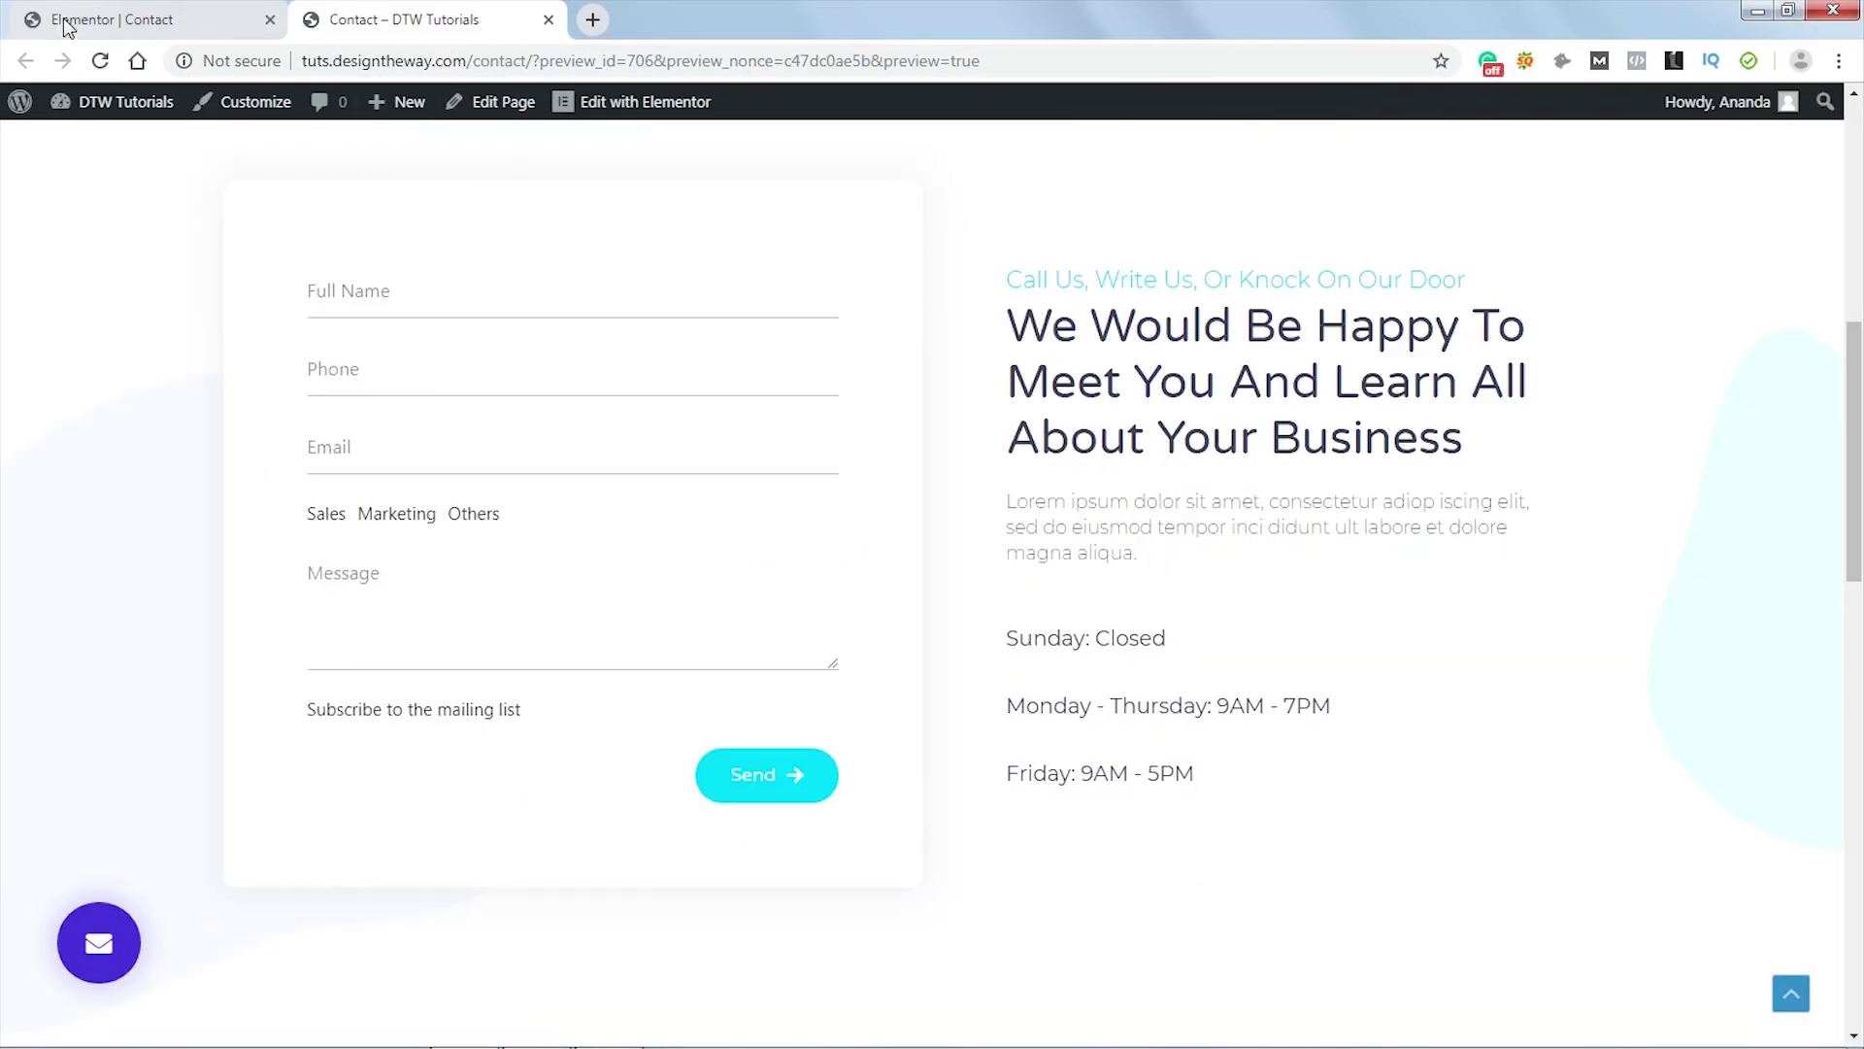
- Back in Elementor, review the Department field's mt_radio ID and unique-ID note, then open the form's Advanced tab
left_click(66, 27)
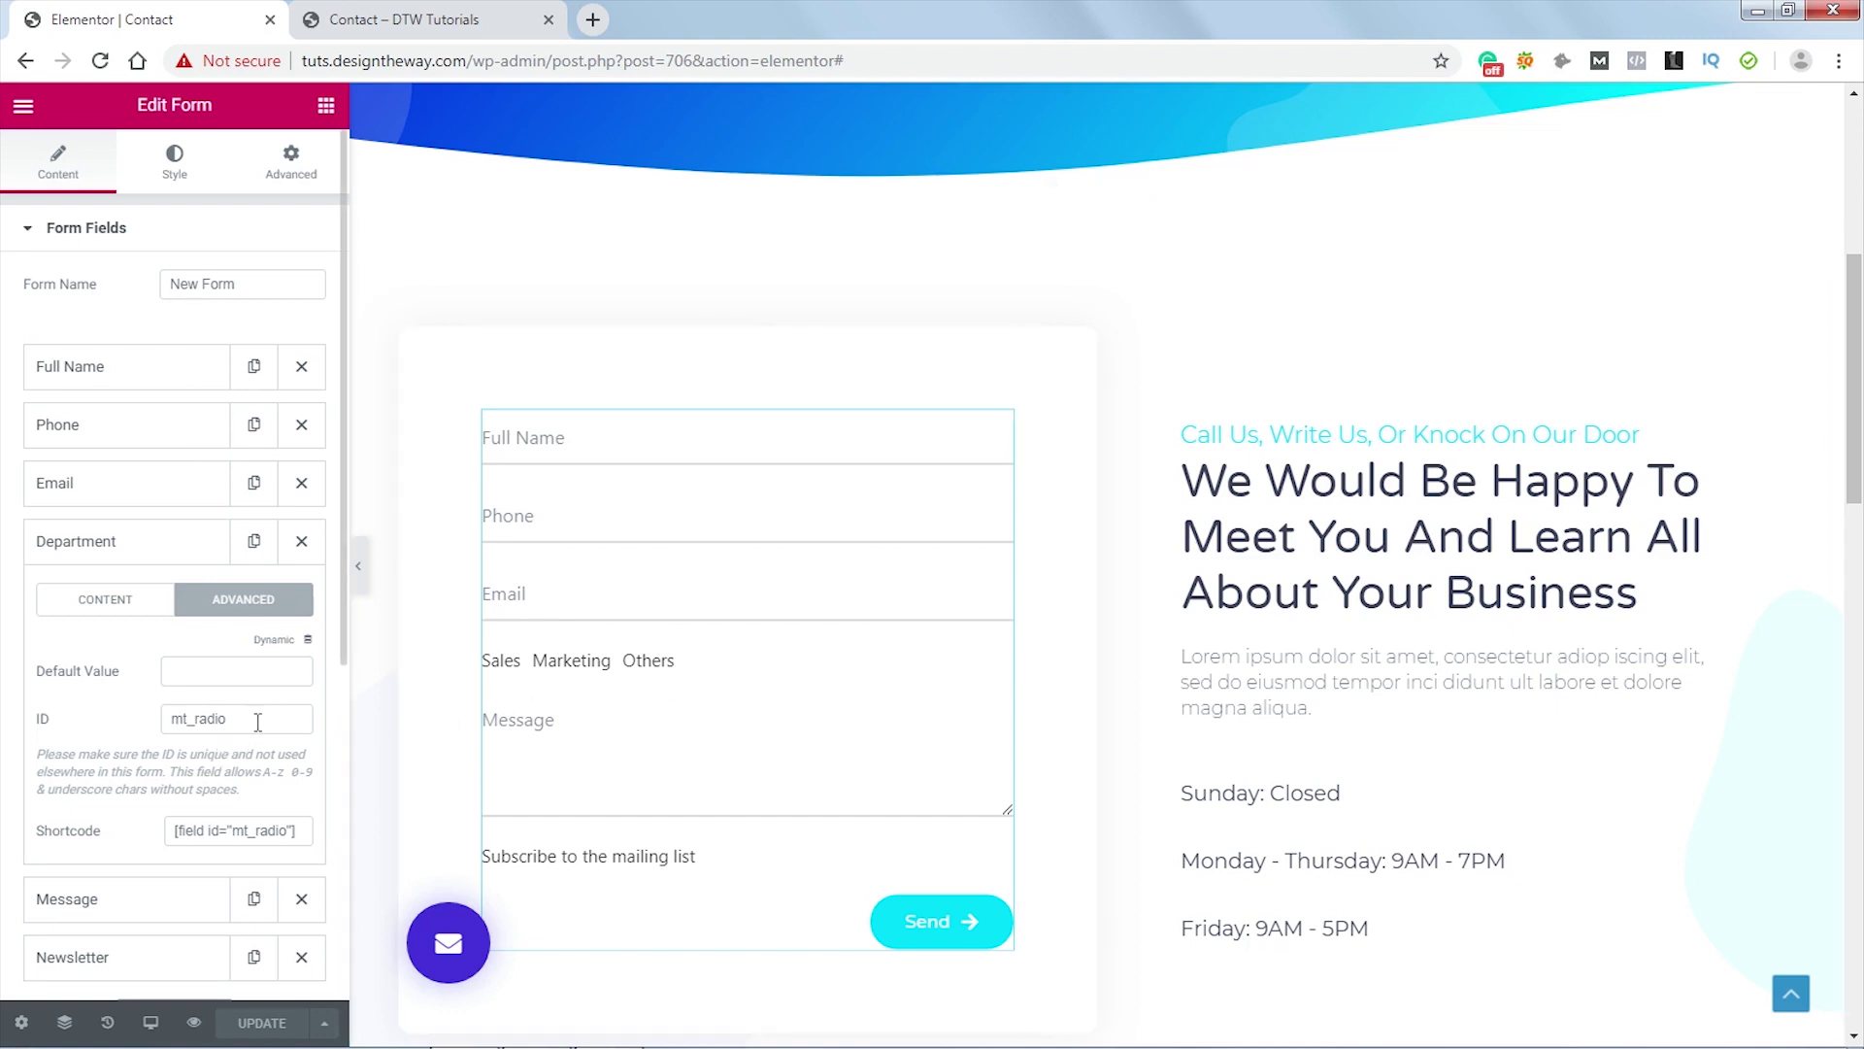
left_click_drag(258, 721, 181, 721)
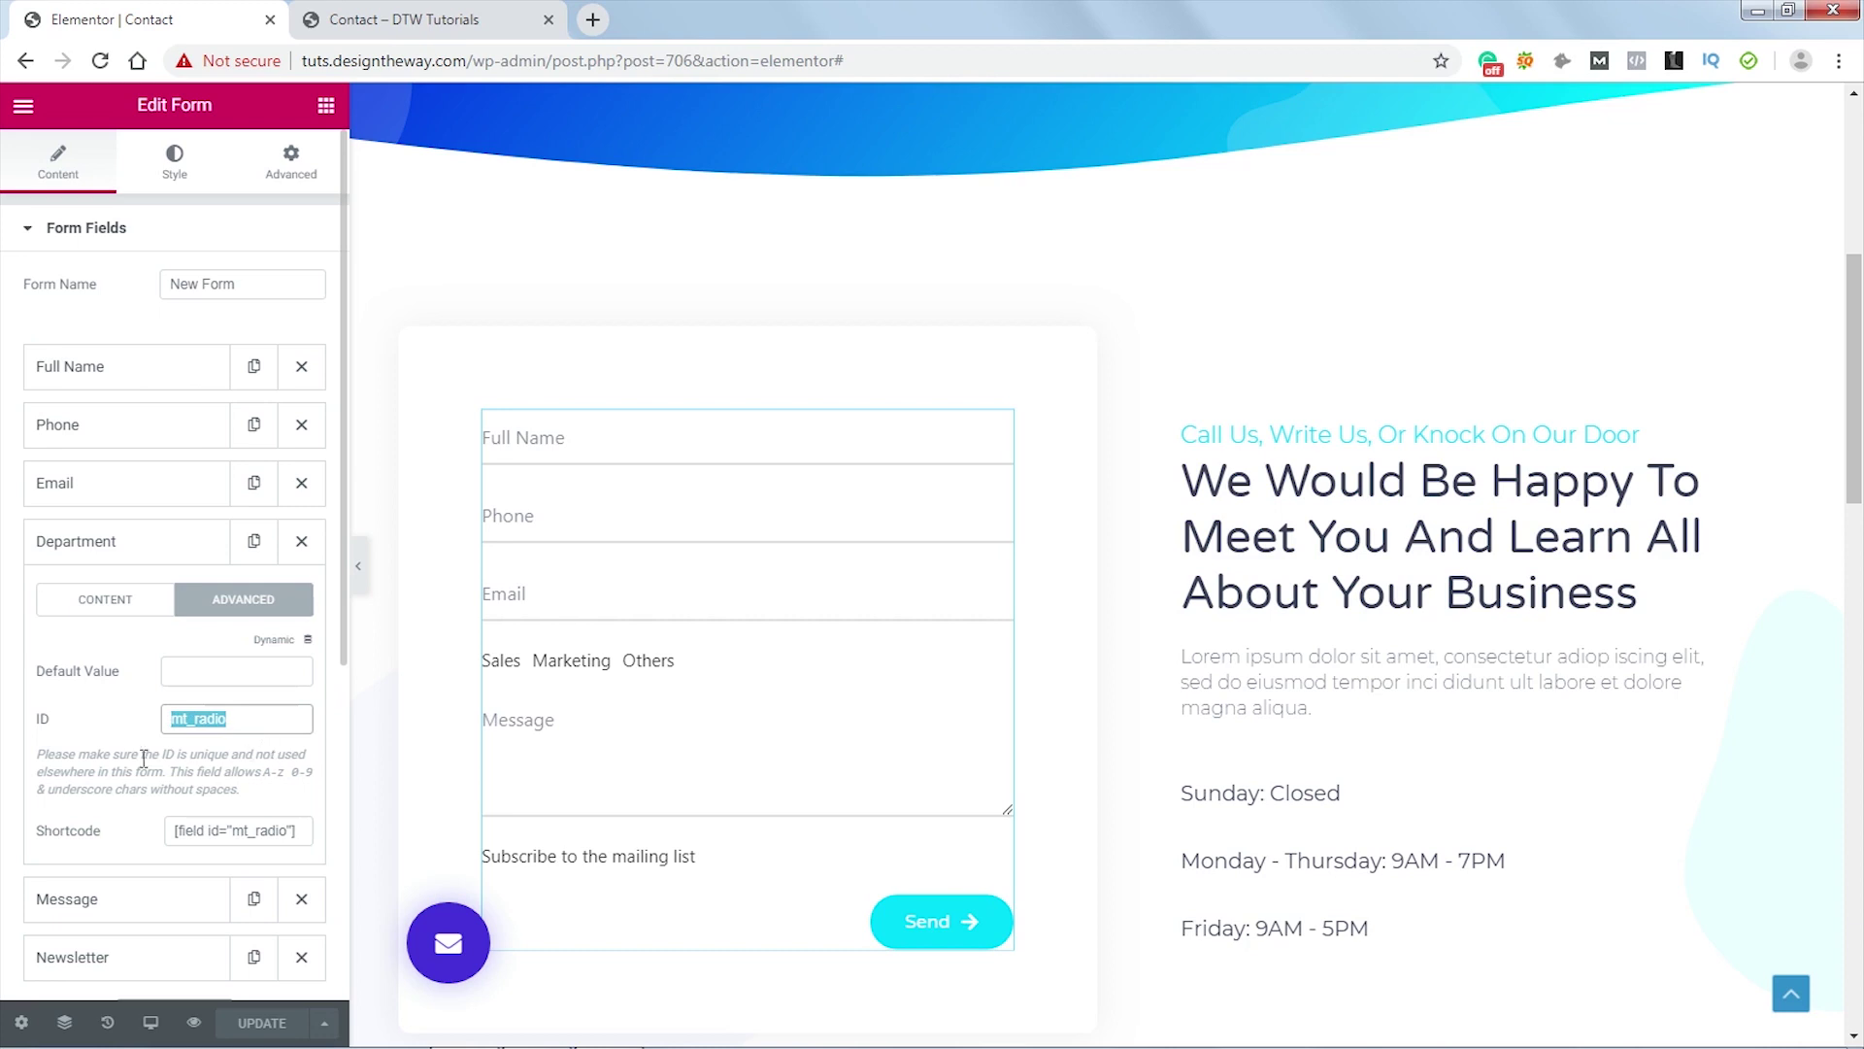
left_click_drag(46, 759, 241, 788)
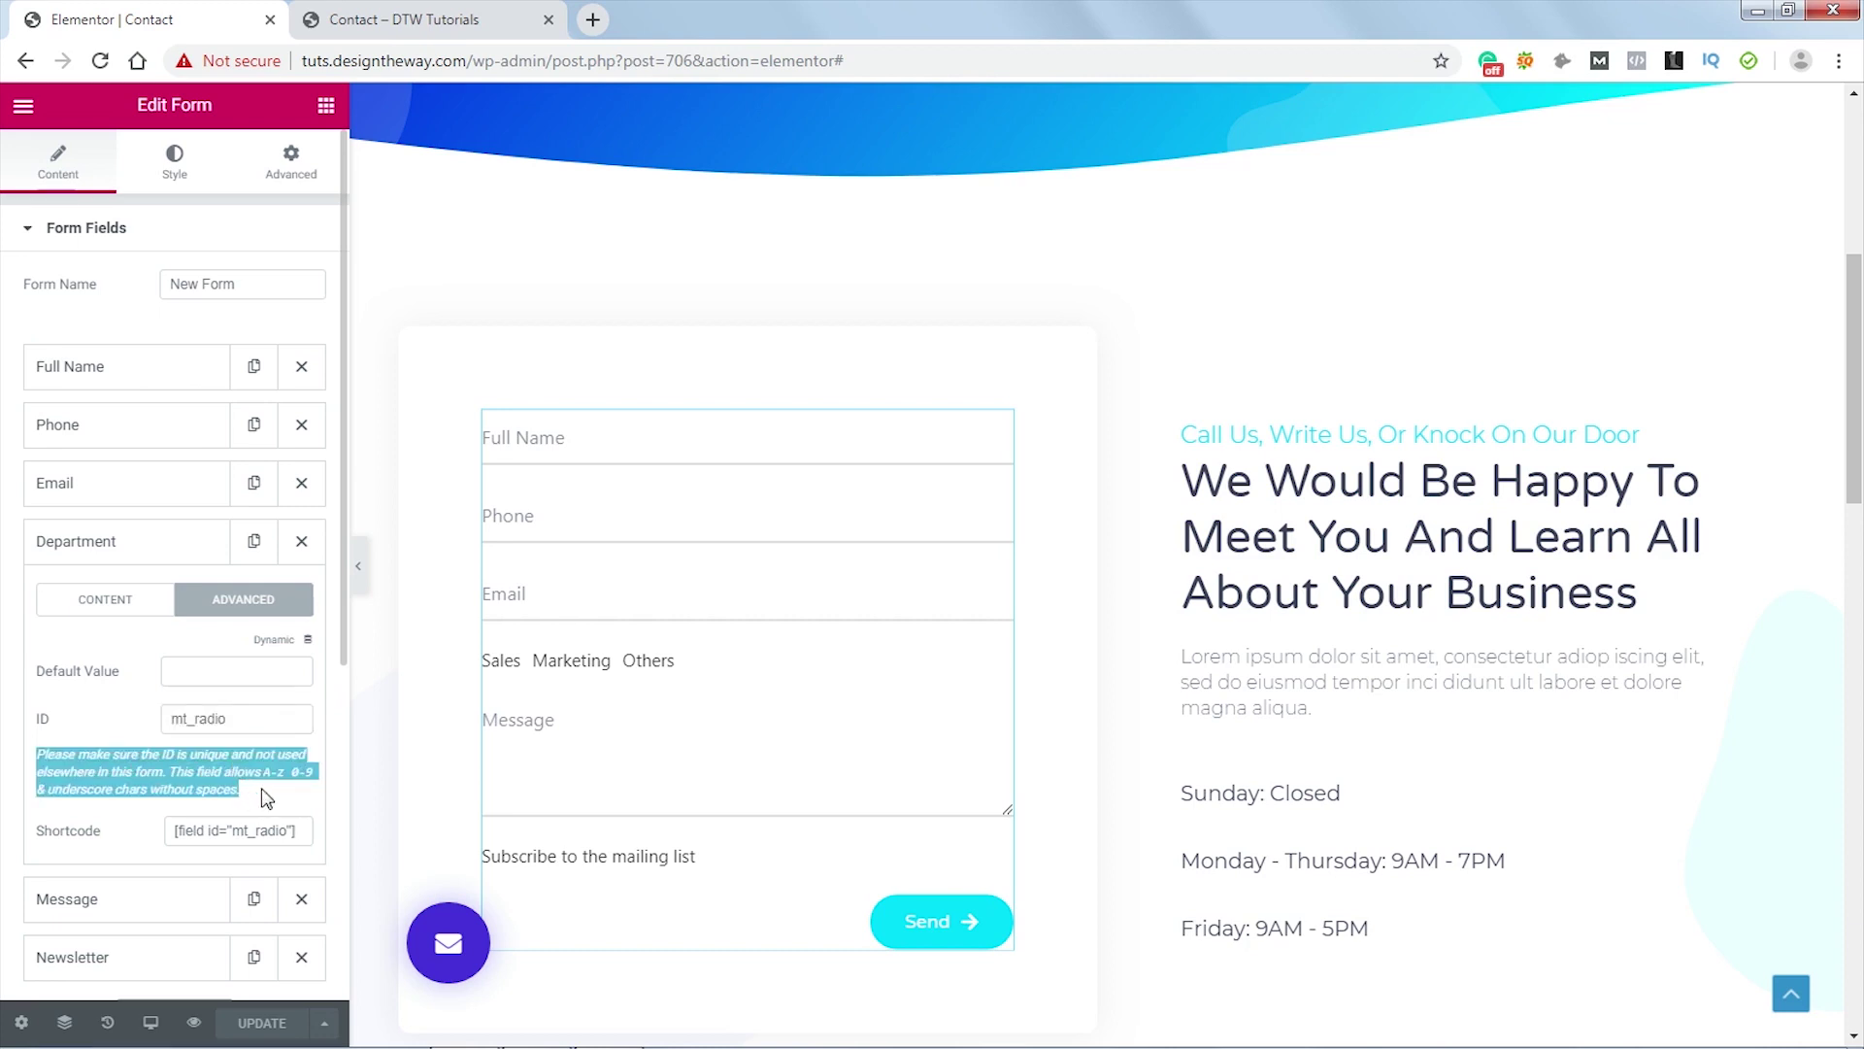
left_click(259, 754)
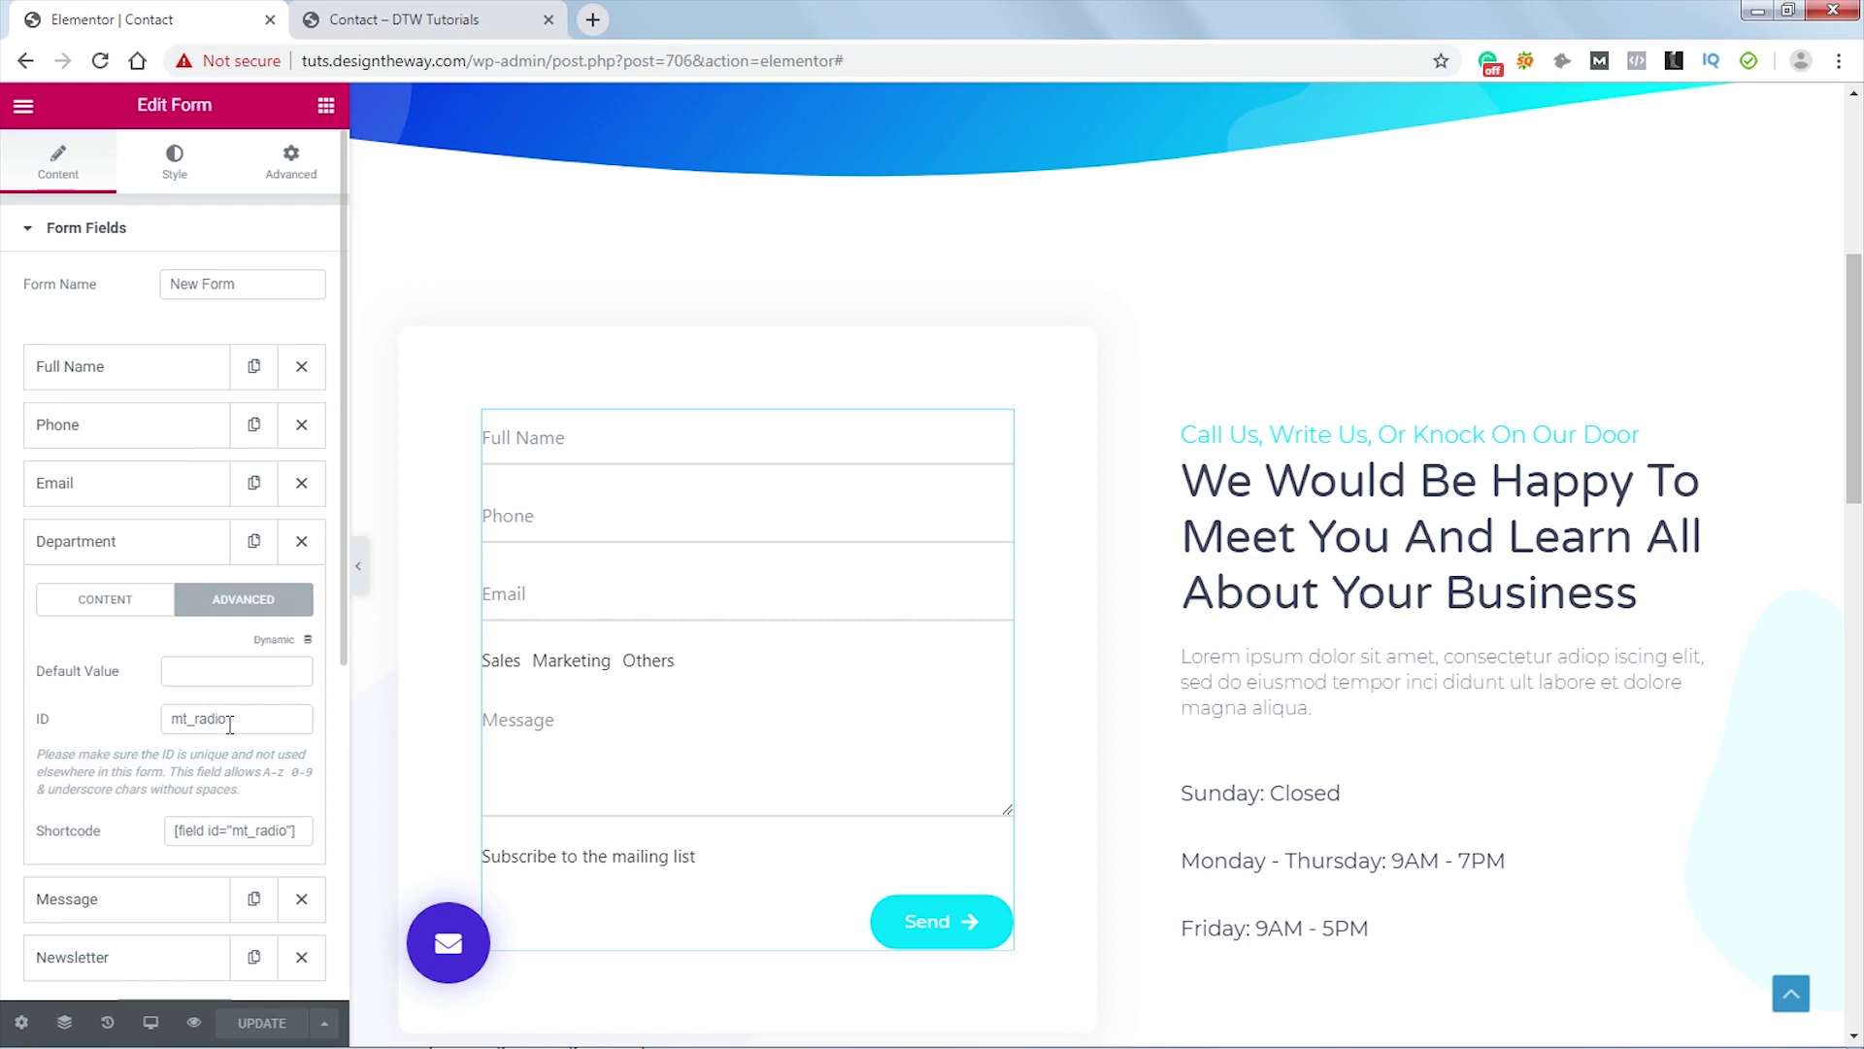
double_click(230, 724)
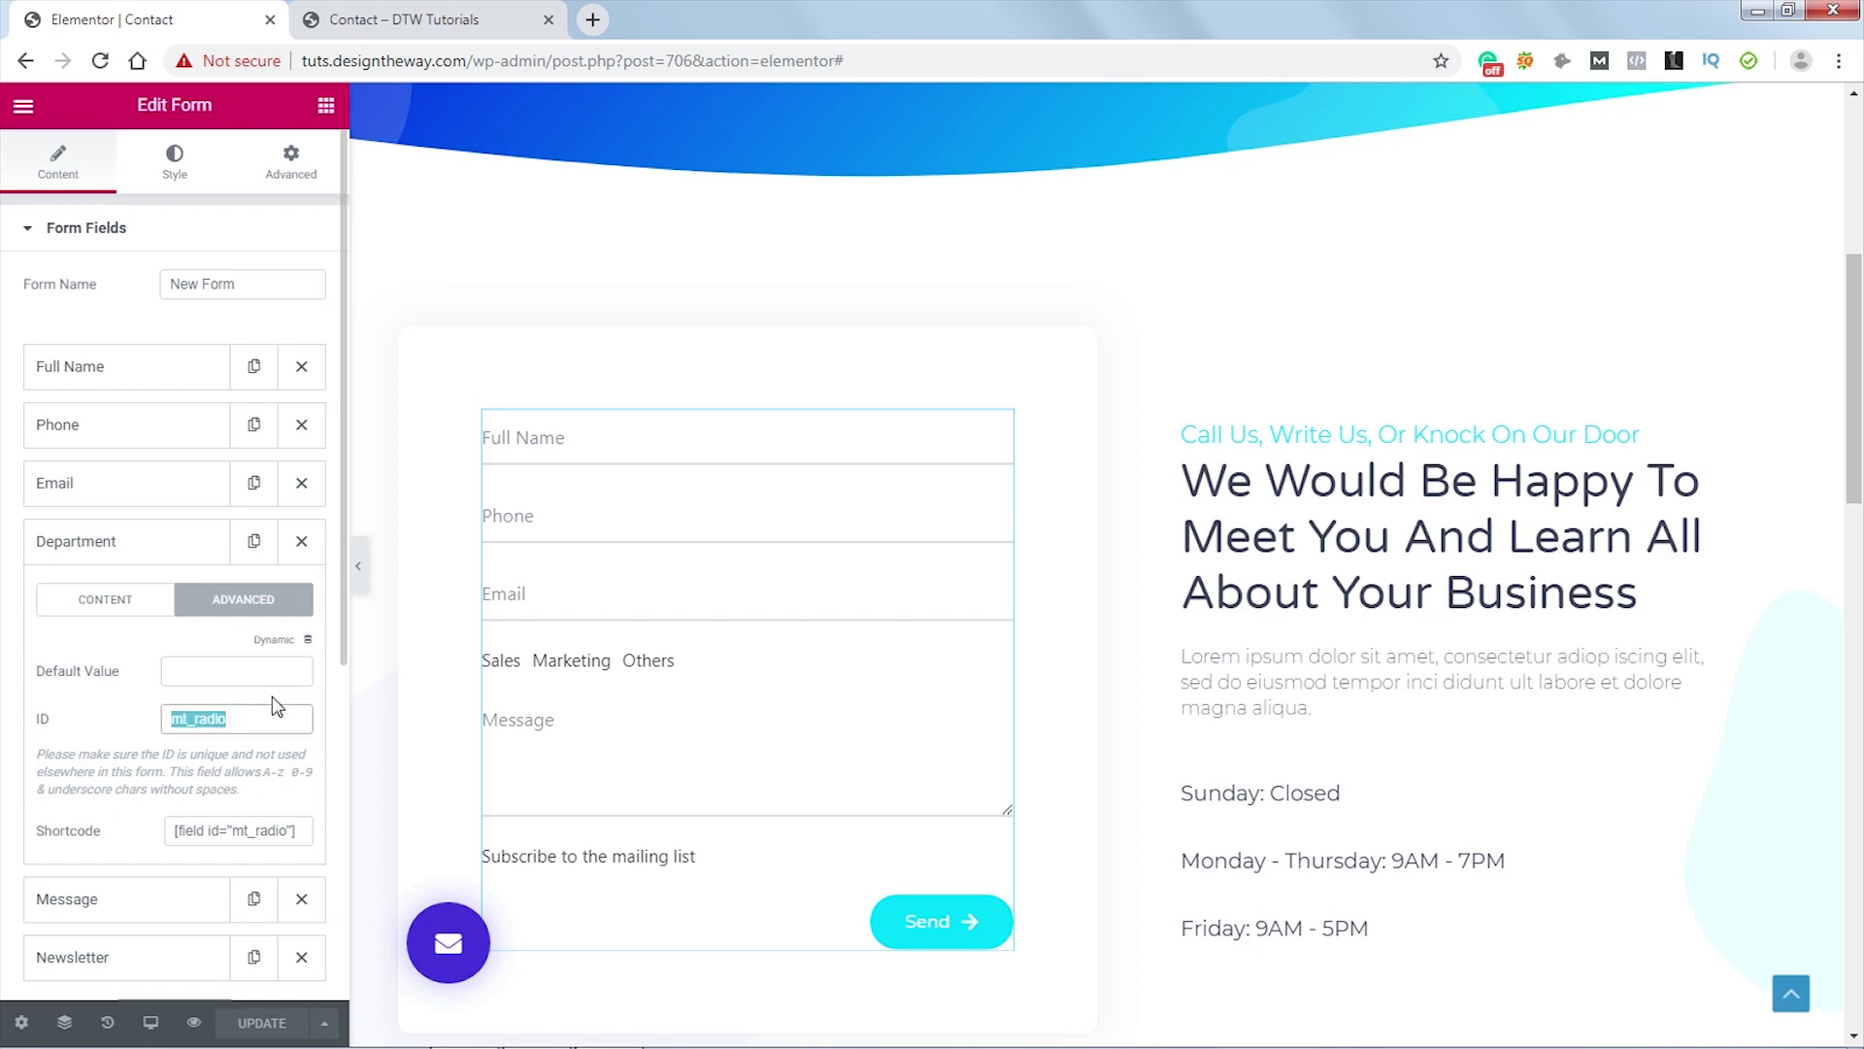
left_click(294, 168)
- Paste the mt_radio label:before rule drawing 15px round grey-bordered circles after the existing CSS
scroll(248, 616, "down", 2)
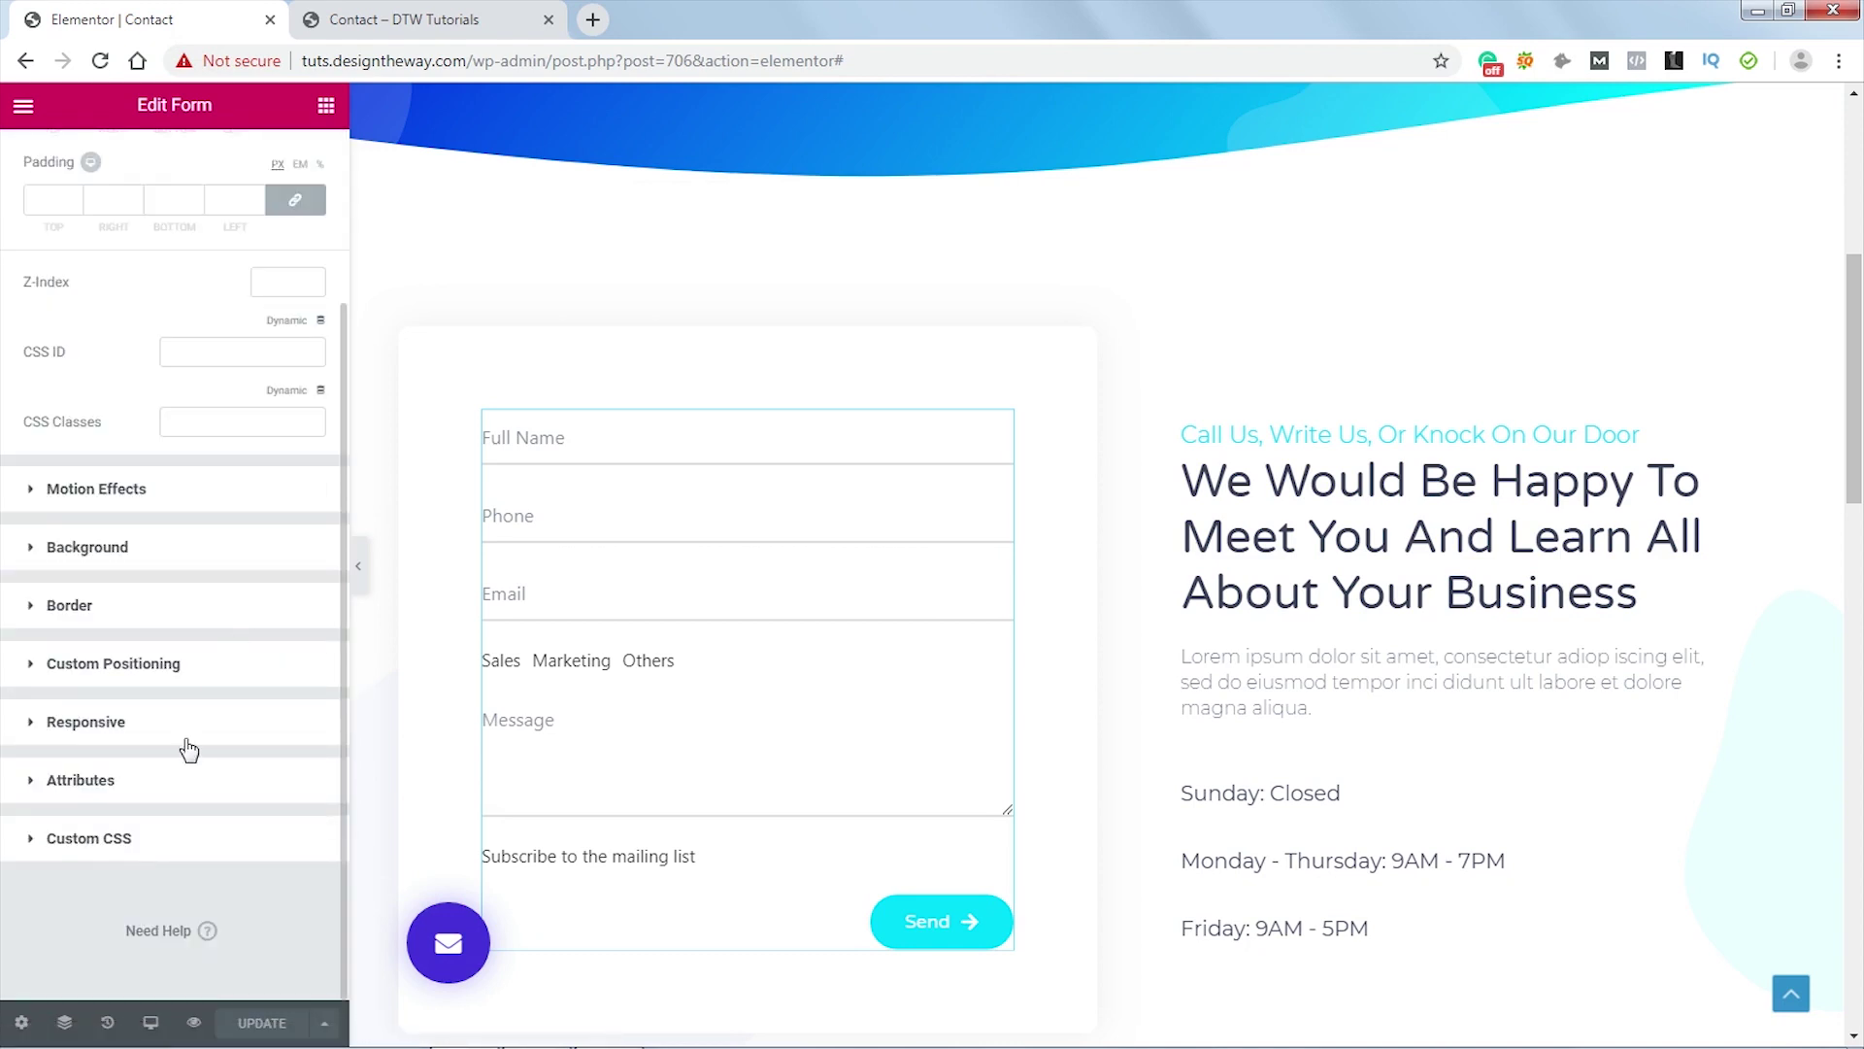
left_click(145, 841)
scroll(233, 680, "down", 5)
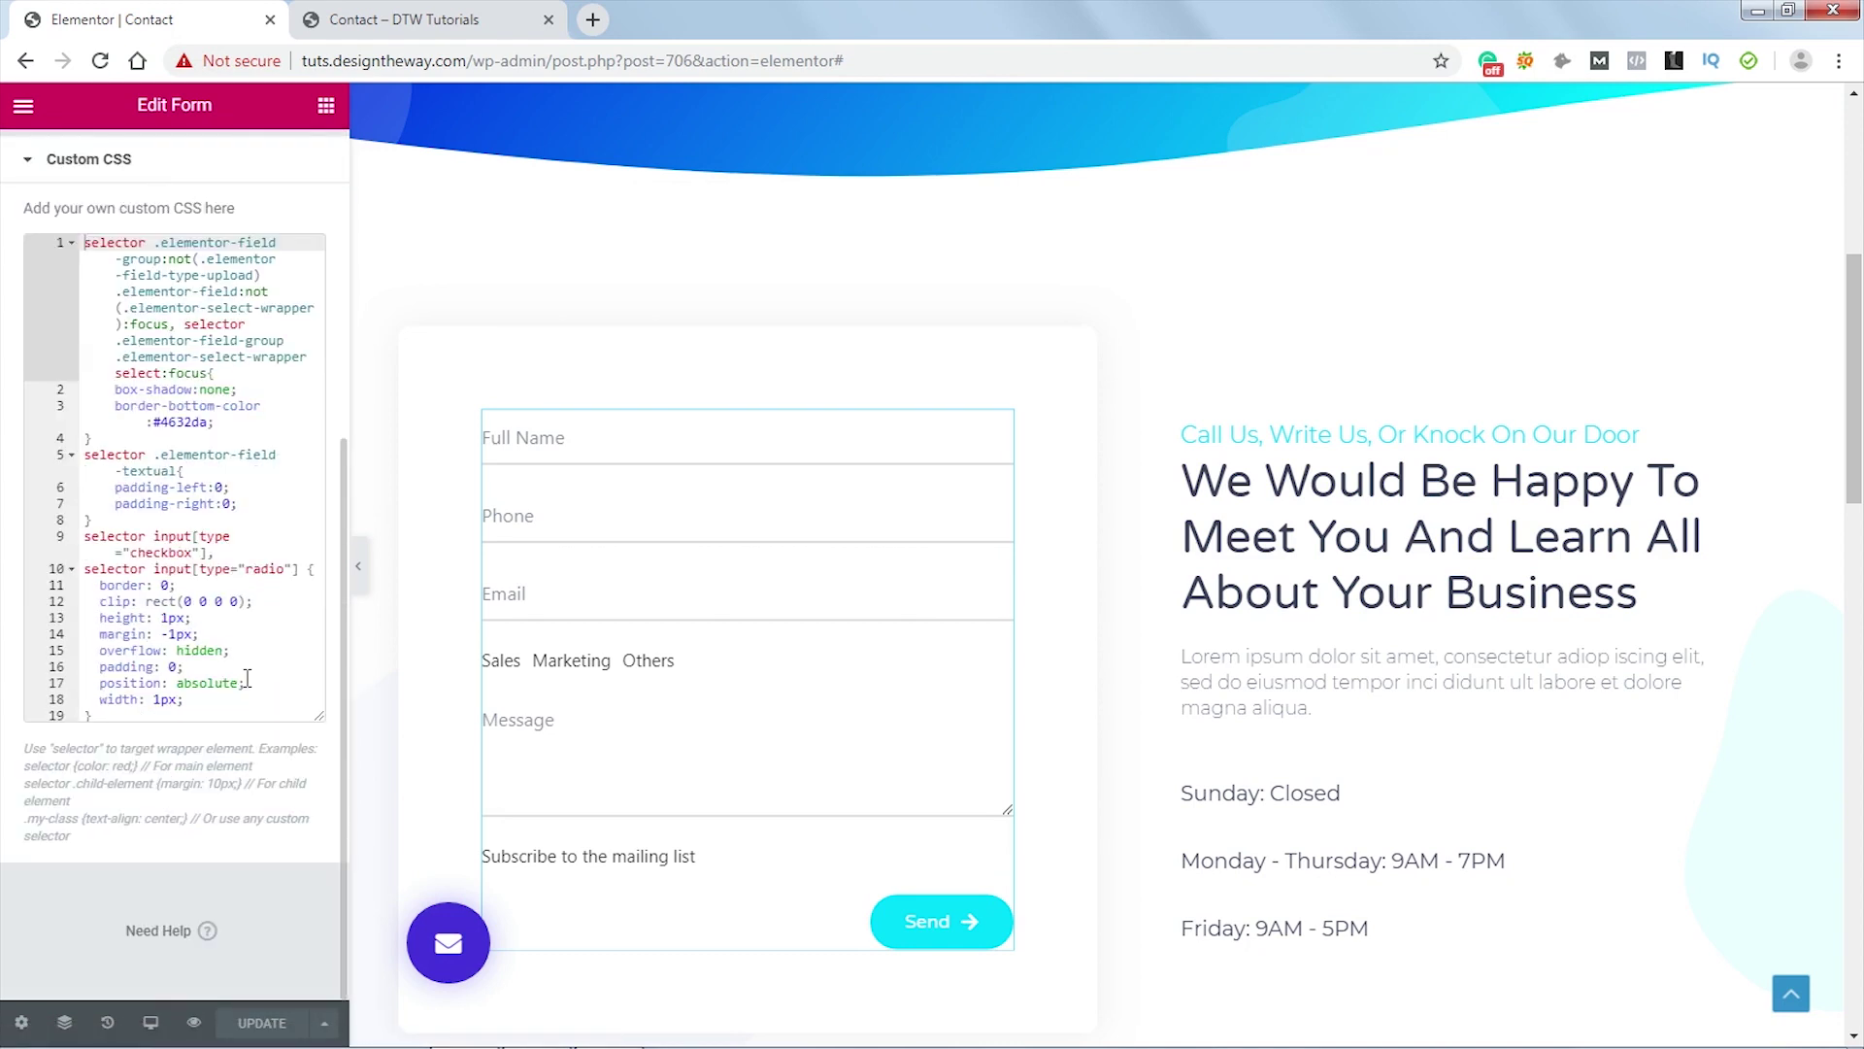
left_click(117, 714)
key("Return")
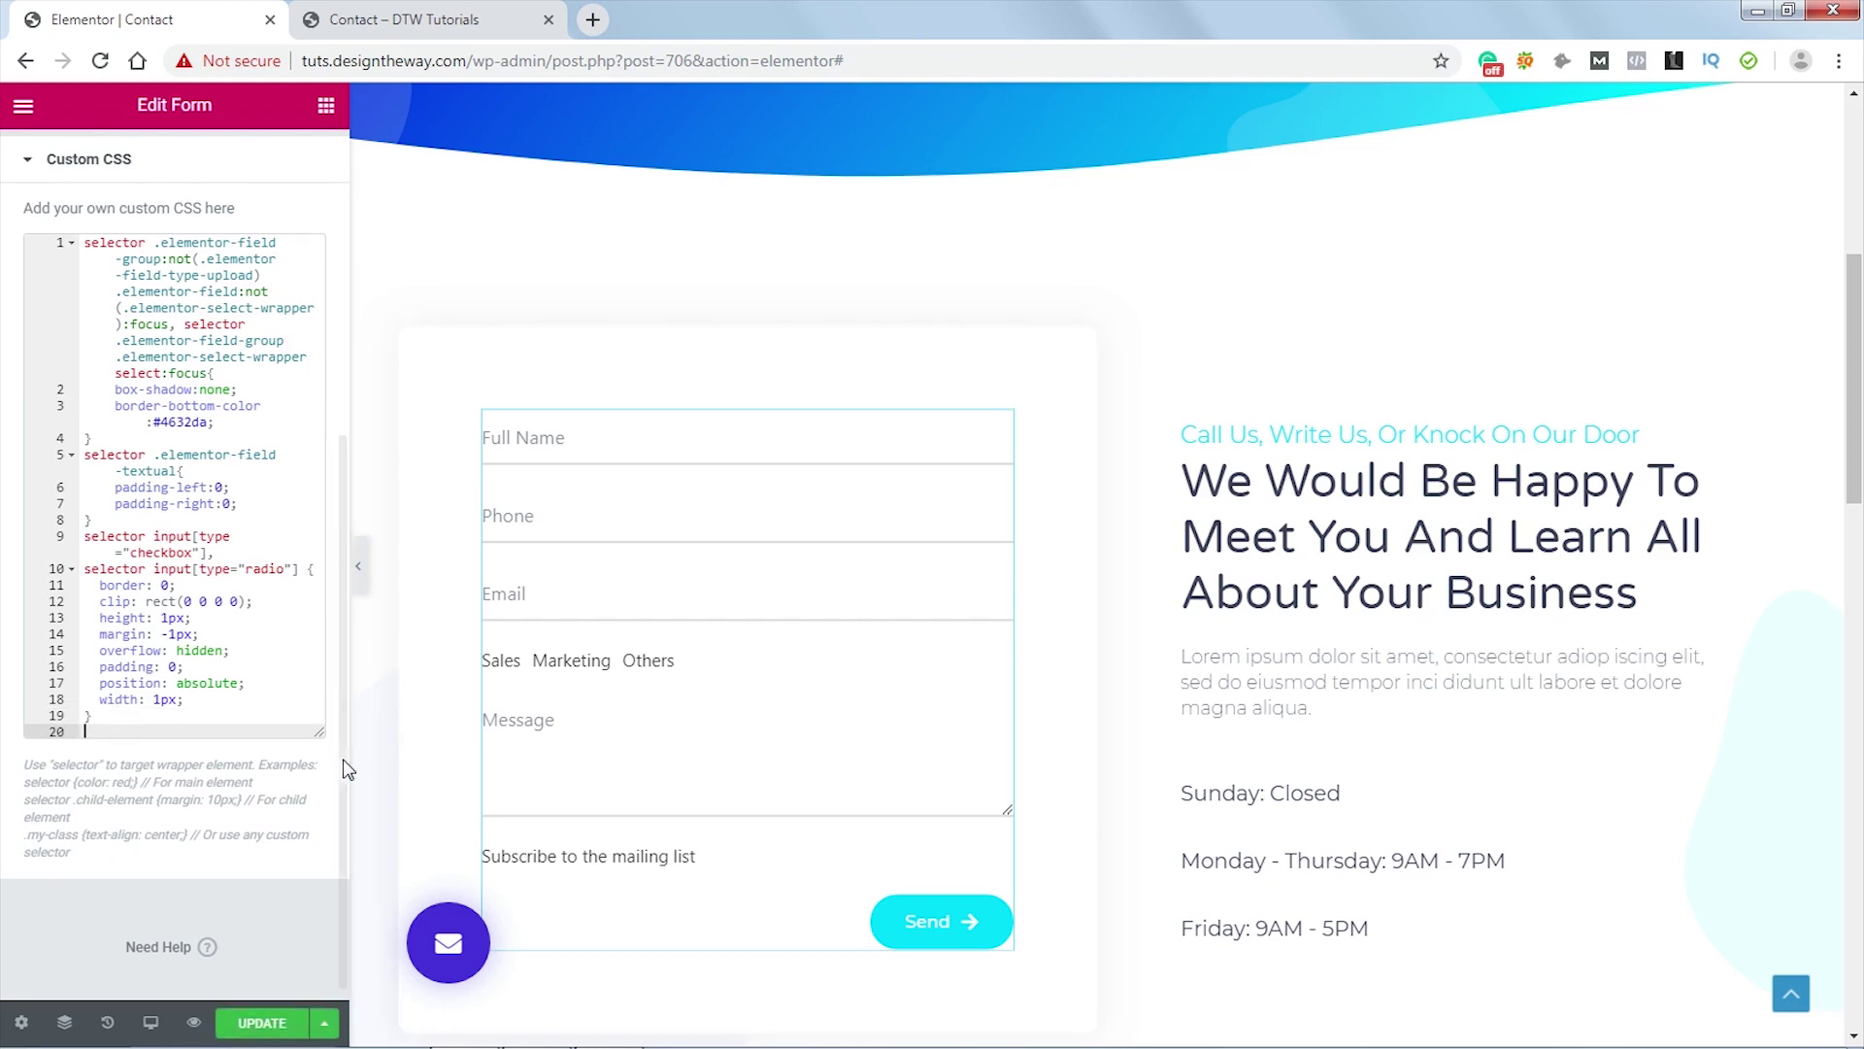
type(".elementor-field-group-mt_radio > div label:before {   content: \"\";   display: inline-block;   width: 15px;   height: 15px;   margin-right: 0.5em;   border-radius: 100%;   vertical-align: -3px;   border: 2px solid rgba(0,0,0,0.25);   padding: 0.13em;   background-color: transparent;   background-clip: content-box;   transition: all 0.2s ease; }")
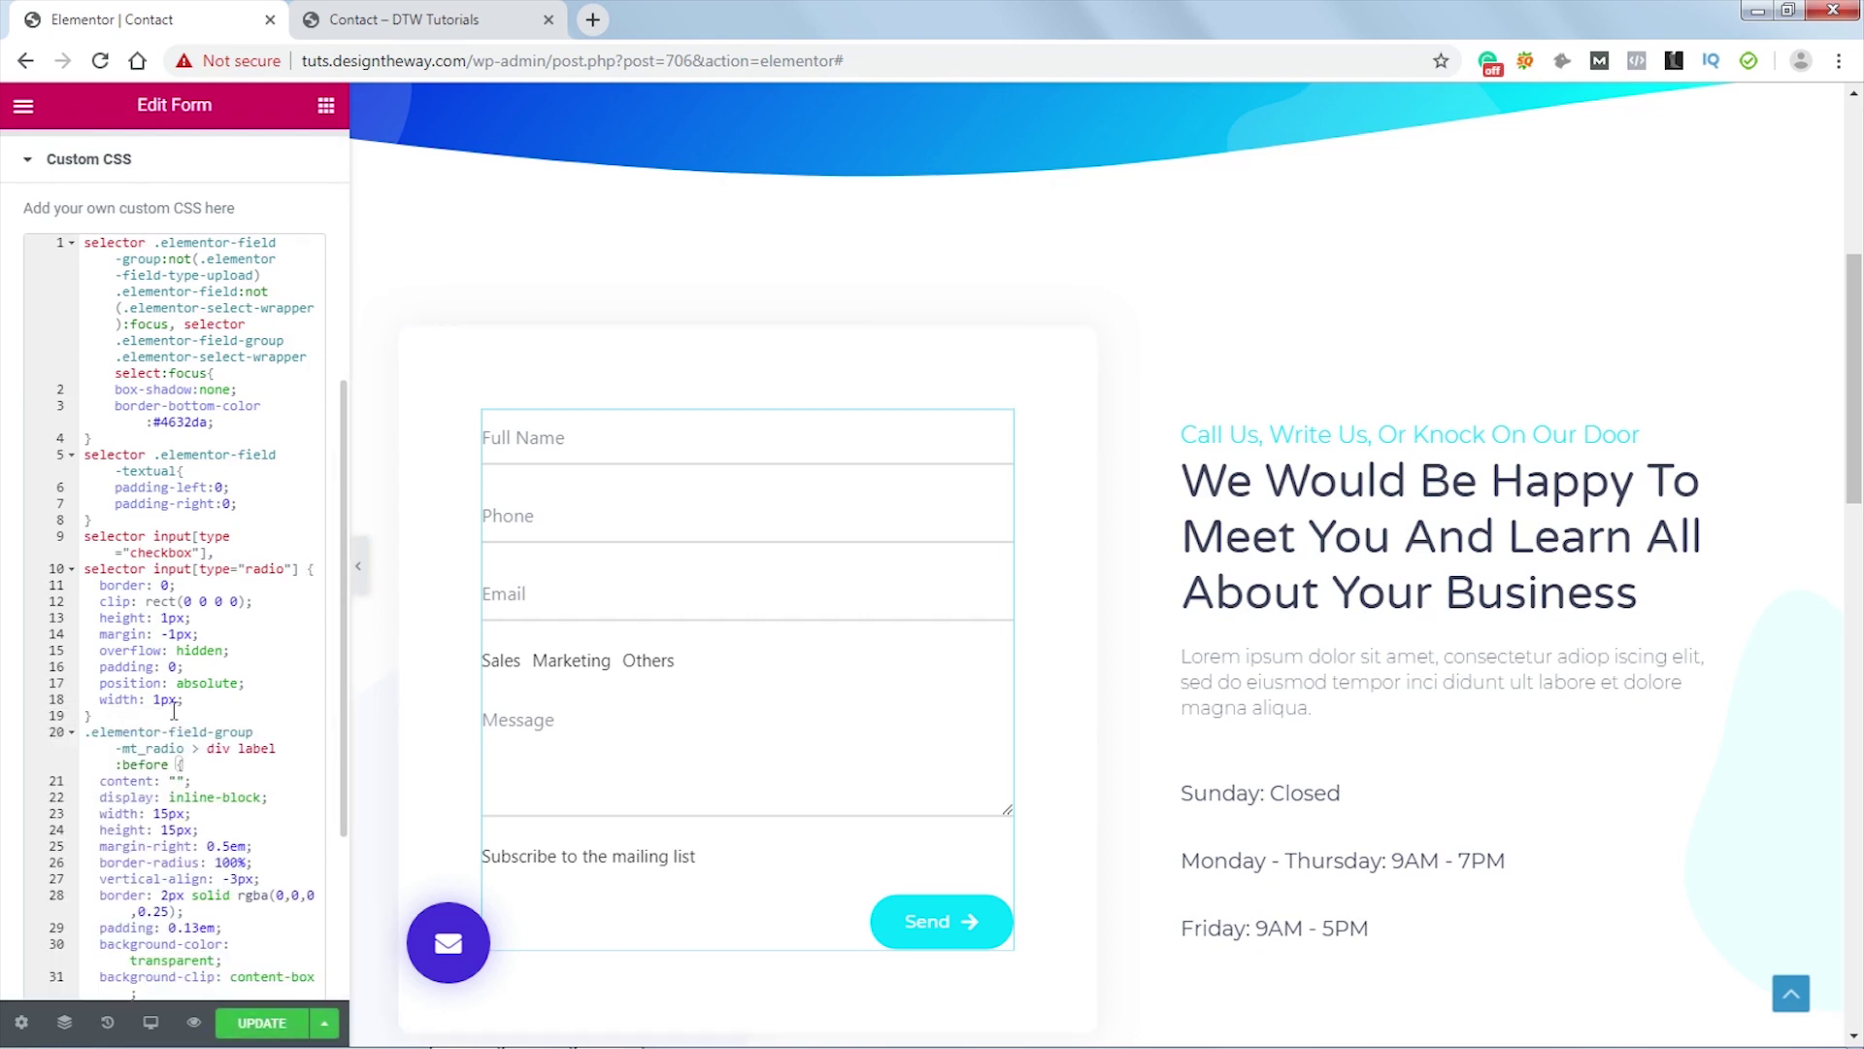
- Highlight the :before, label and mt_radio field group parts of the new selector
left_click(215, 515)
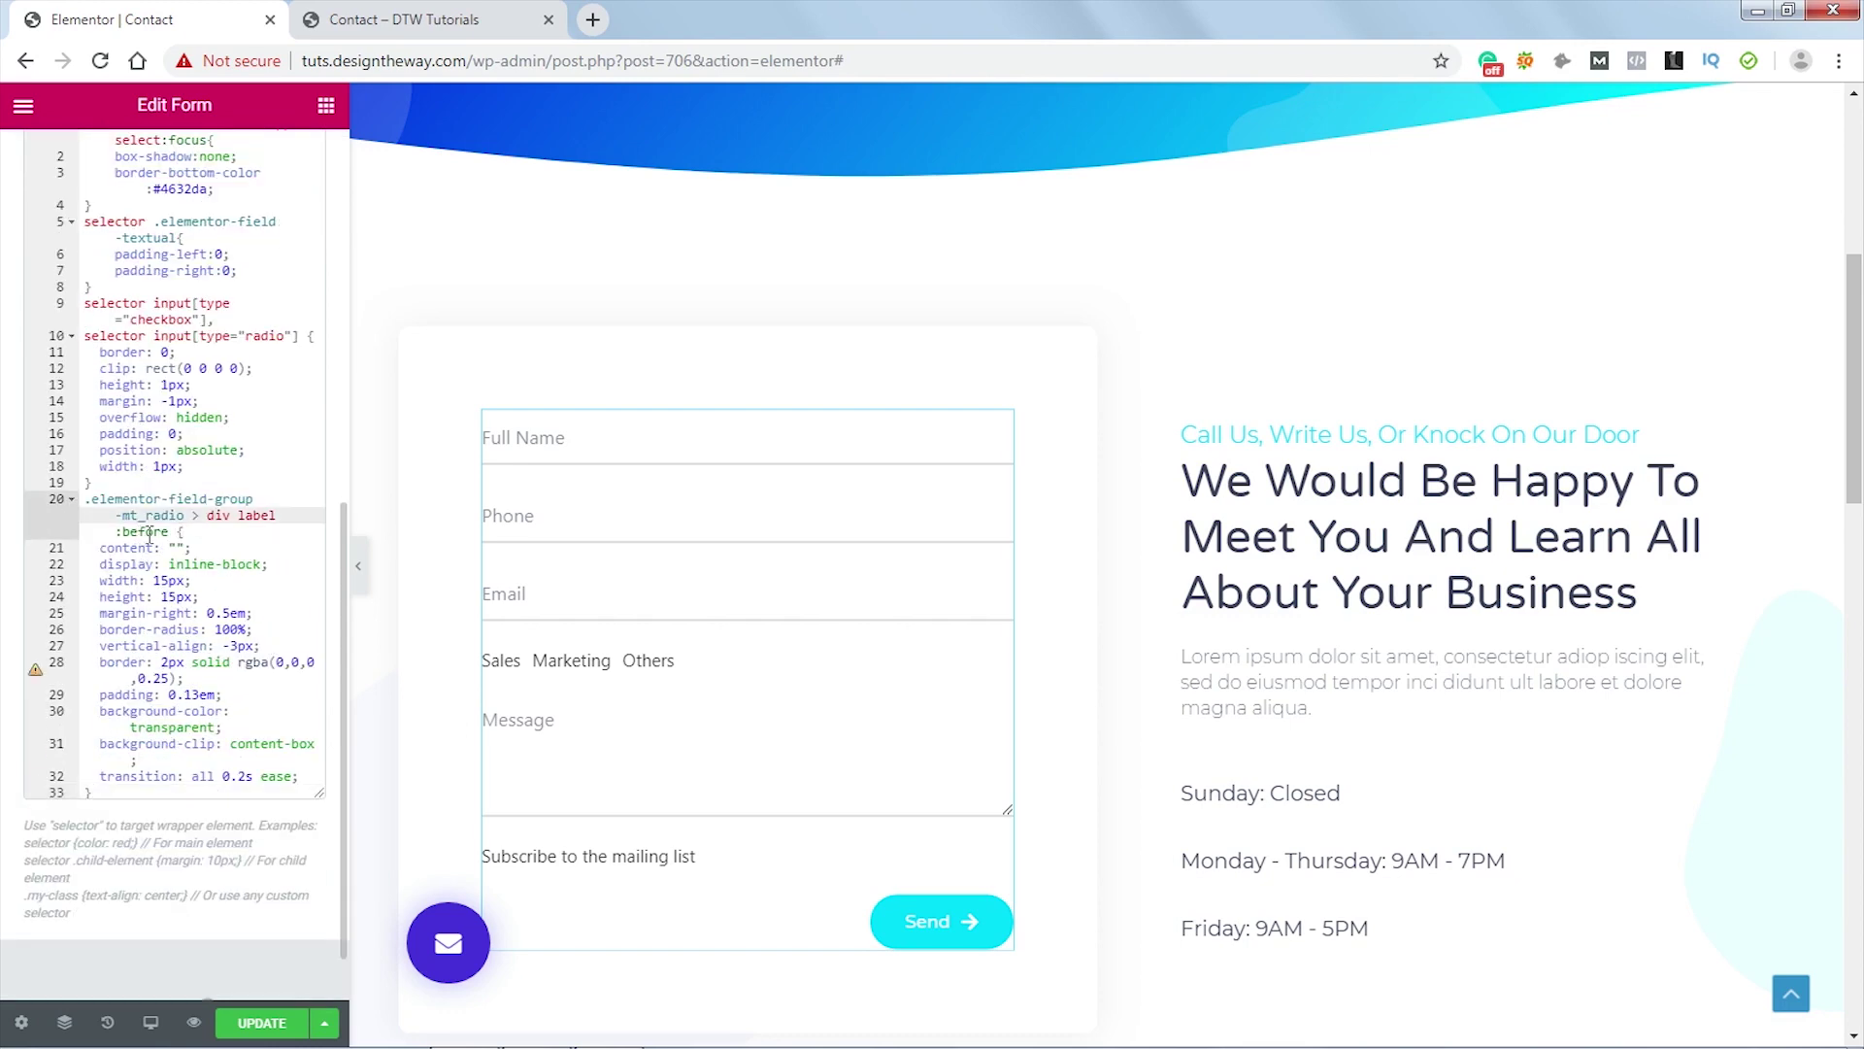
double_click(226, 420)
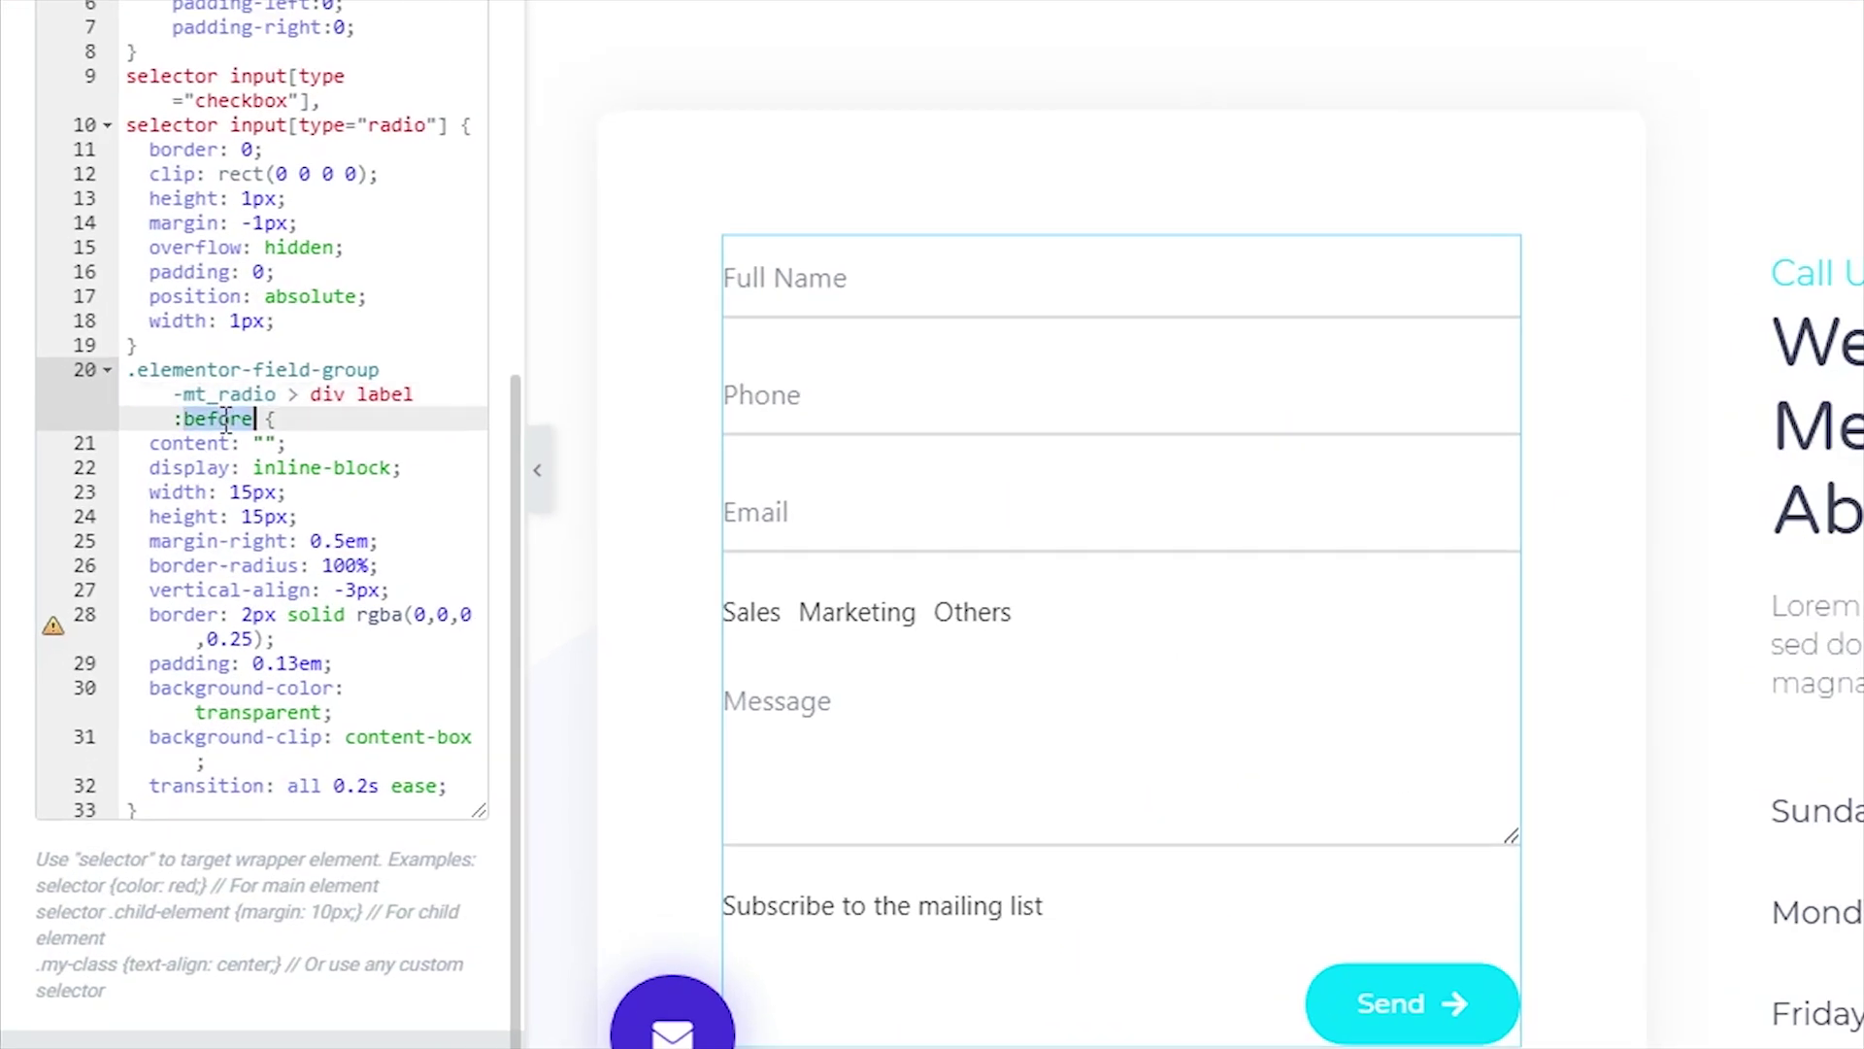
double_click(389, 398)
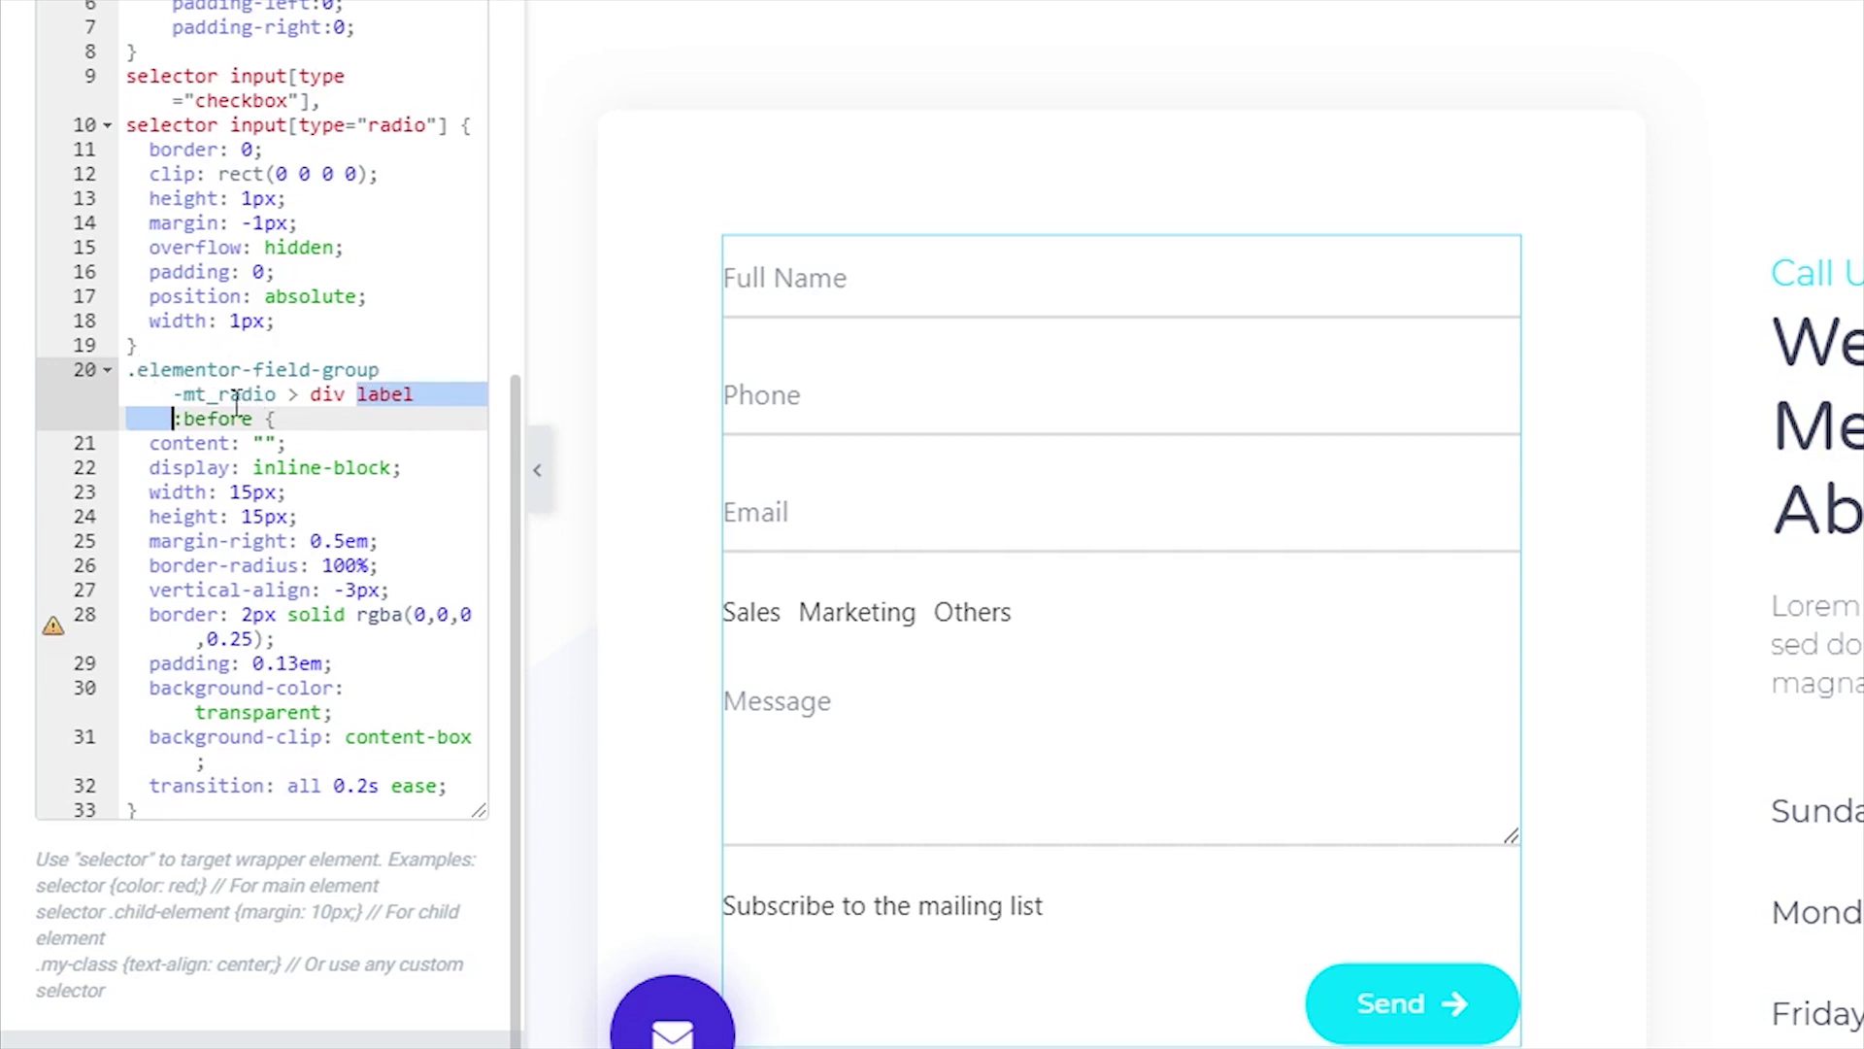
left_click_drag(128, 369, 277, 393)
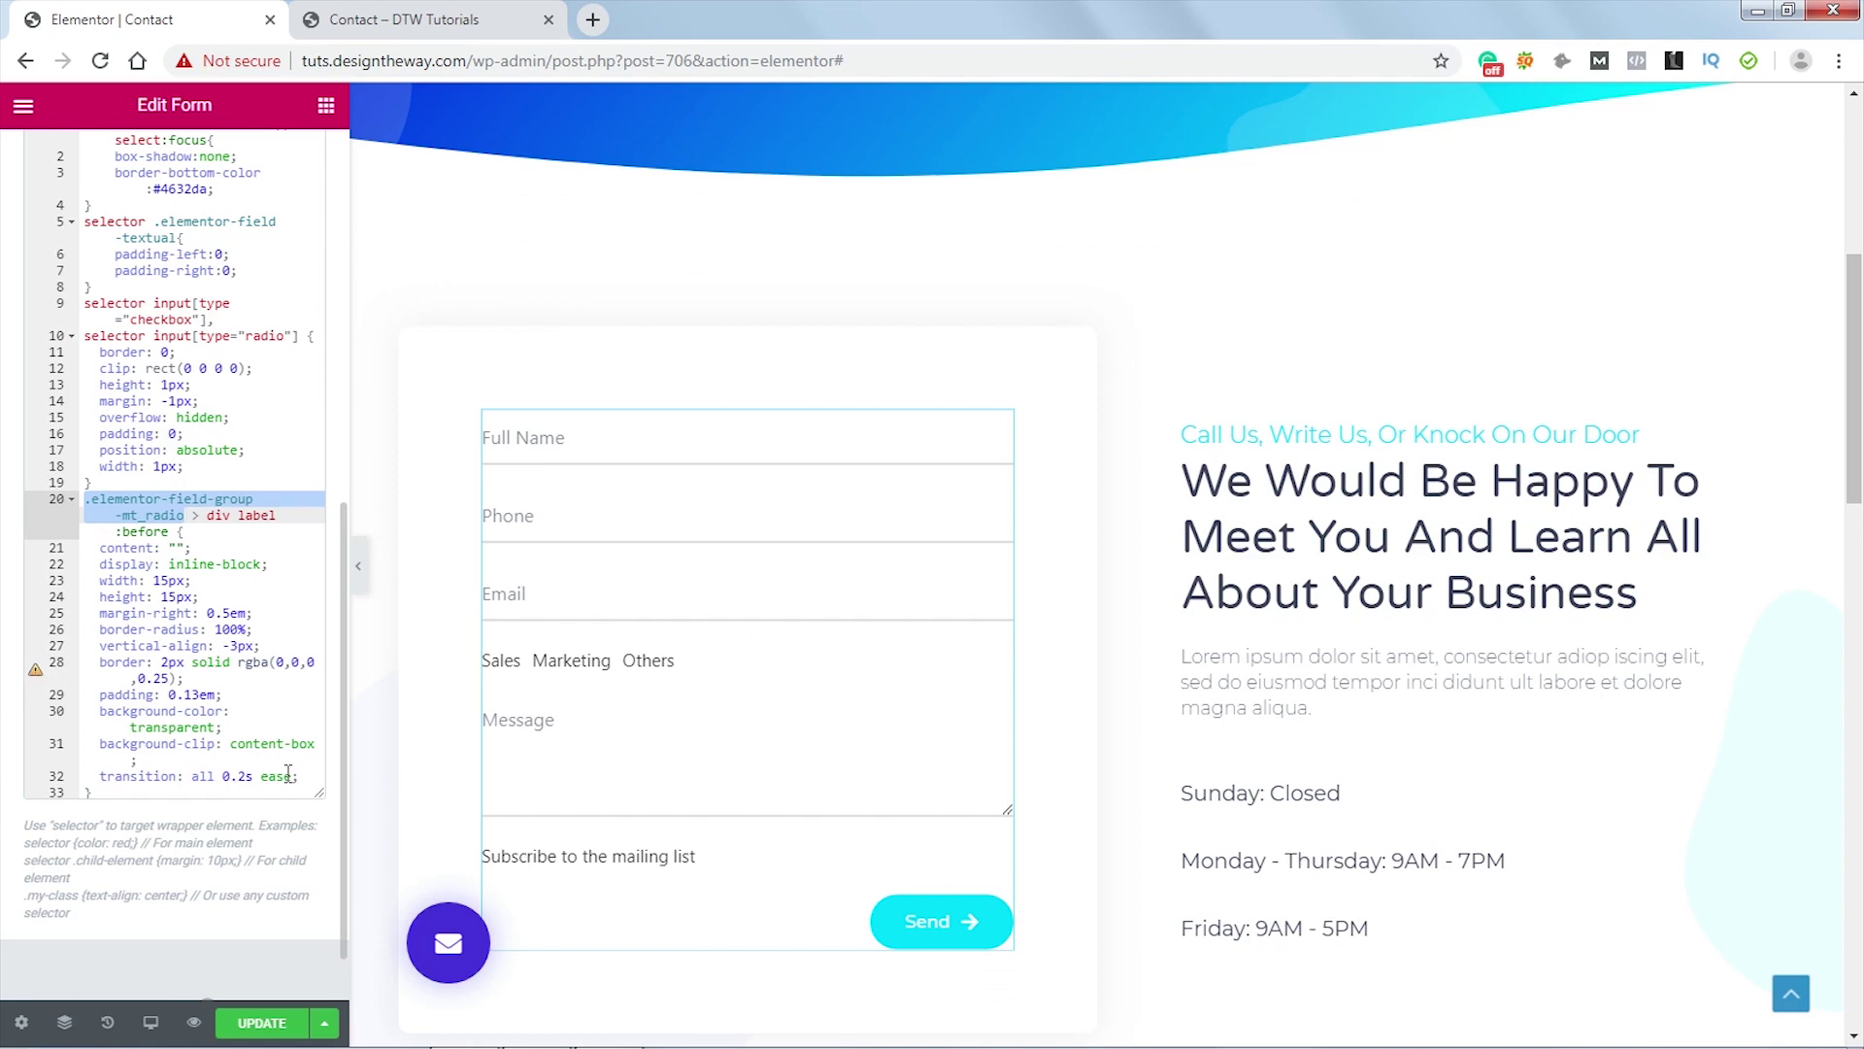
left_click(194, 1024)
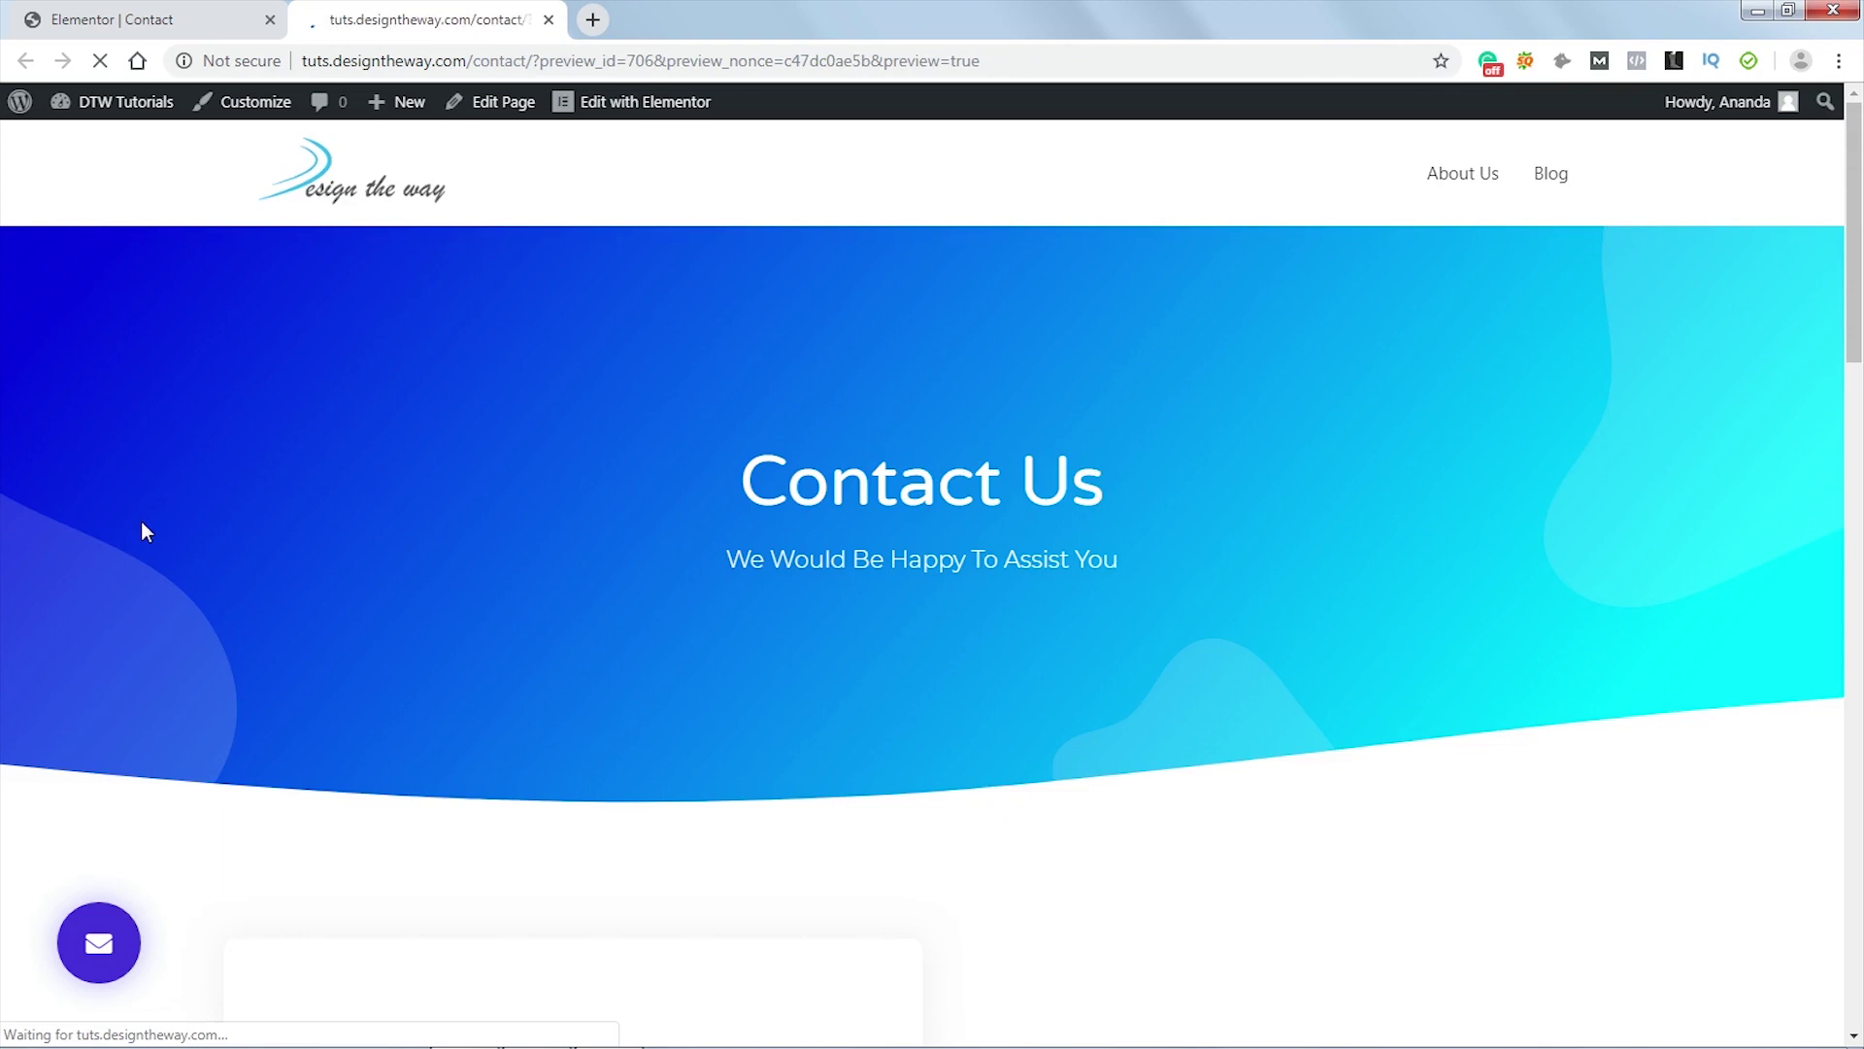
scroll(143, 522, "down", 7)
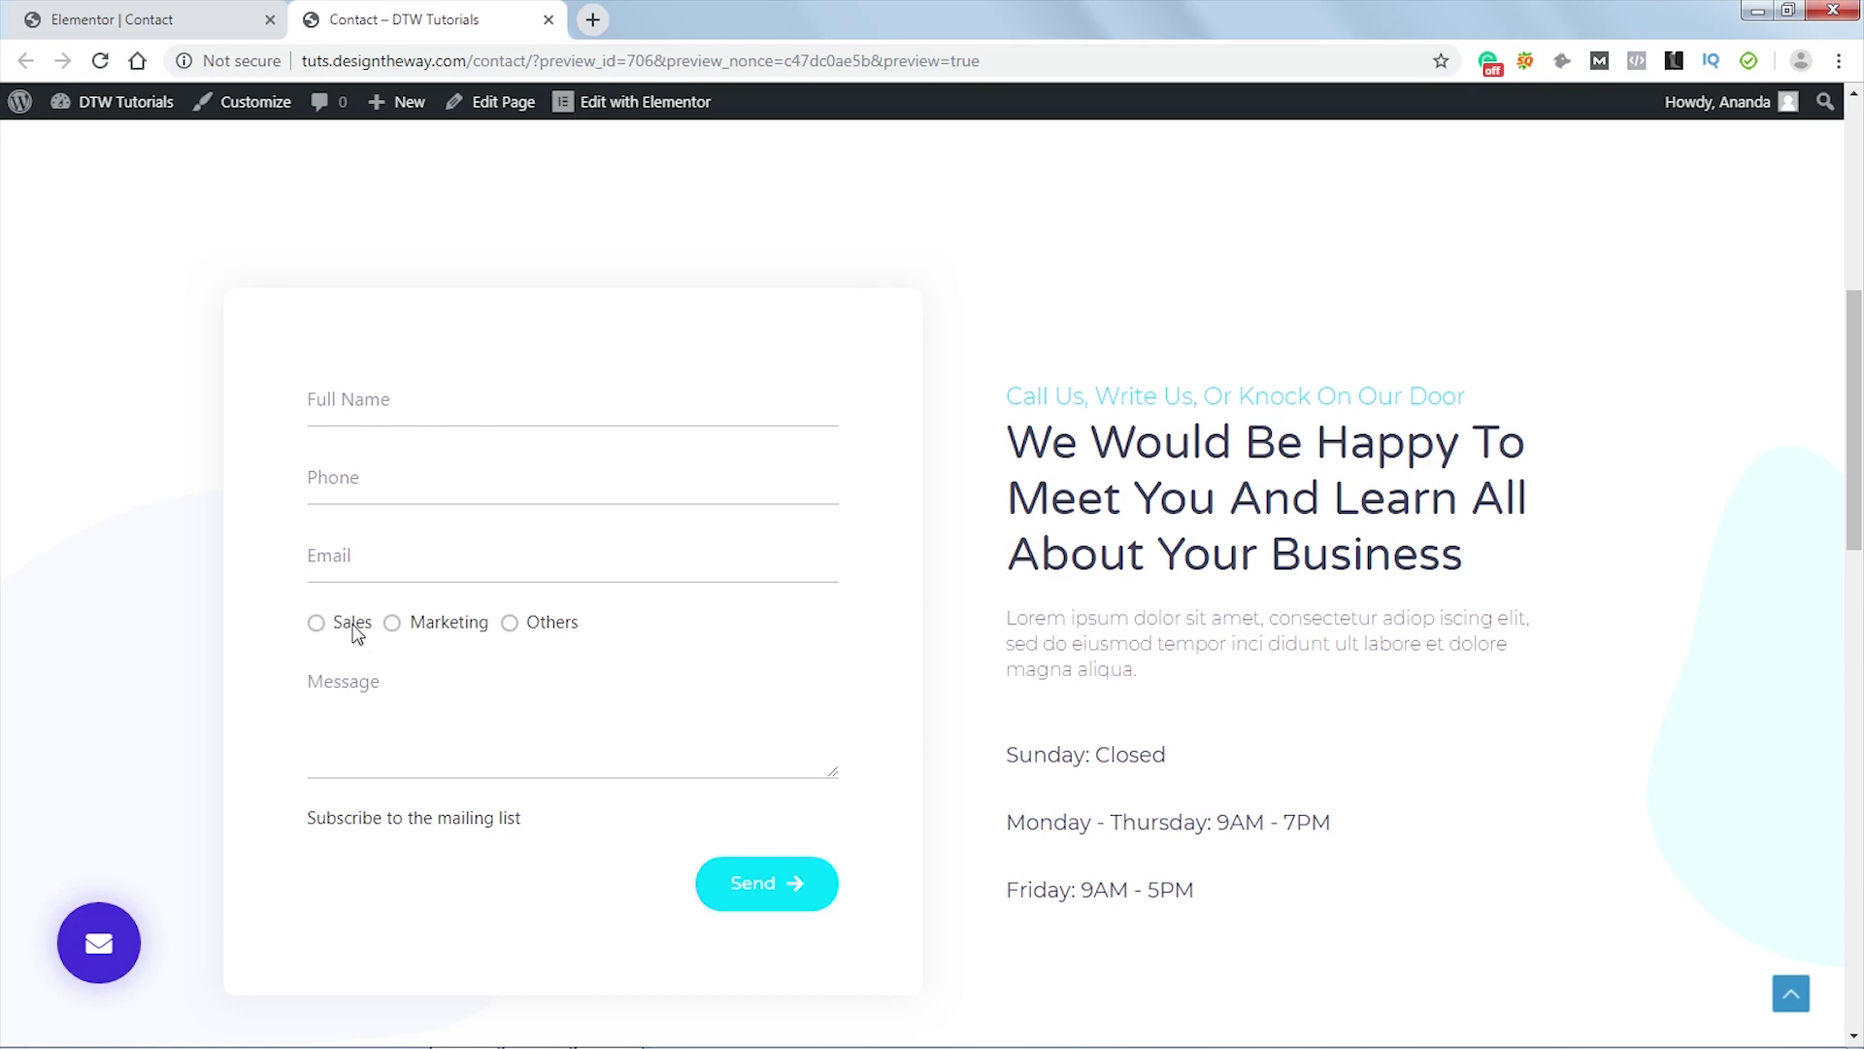
left_click(134, 20)
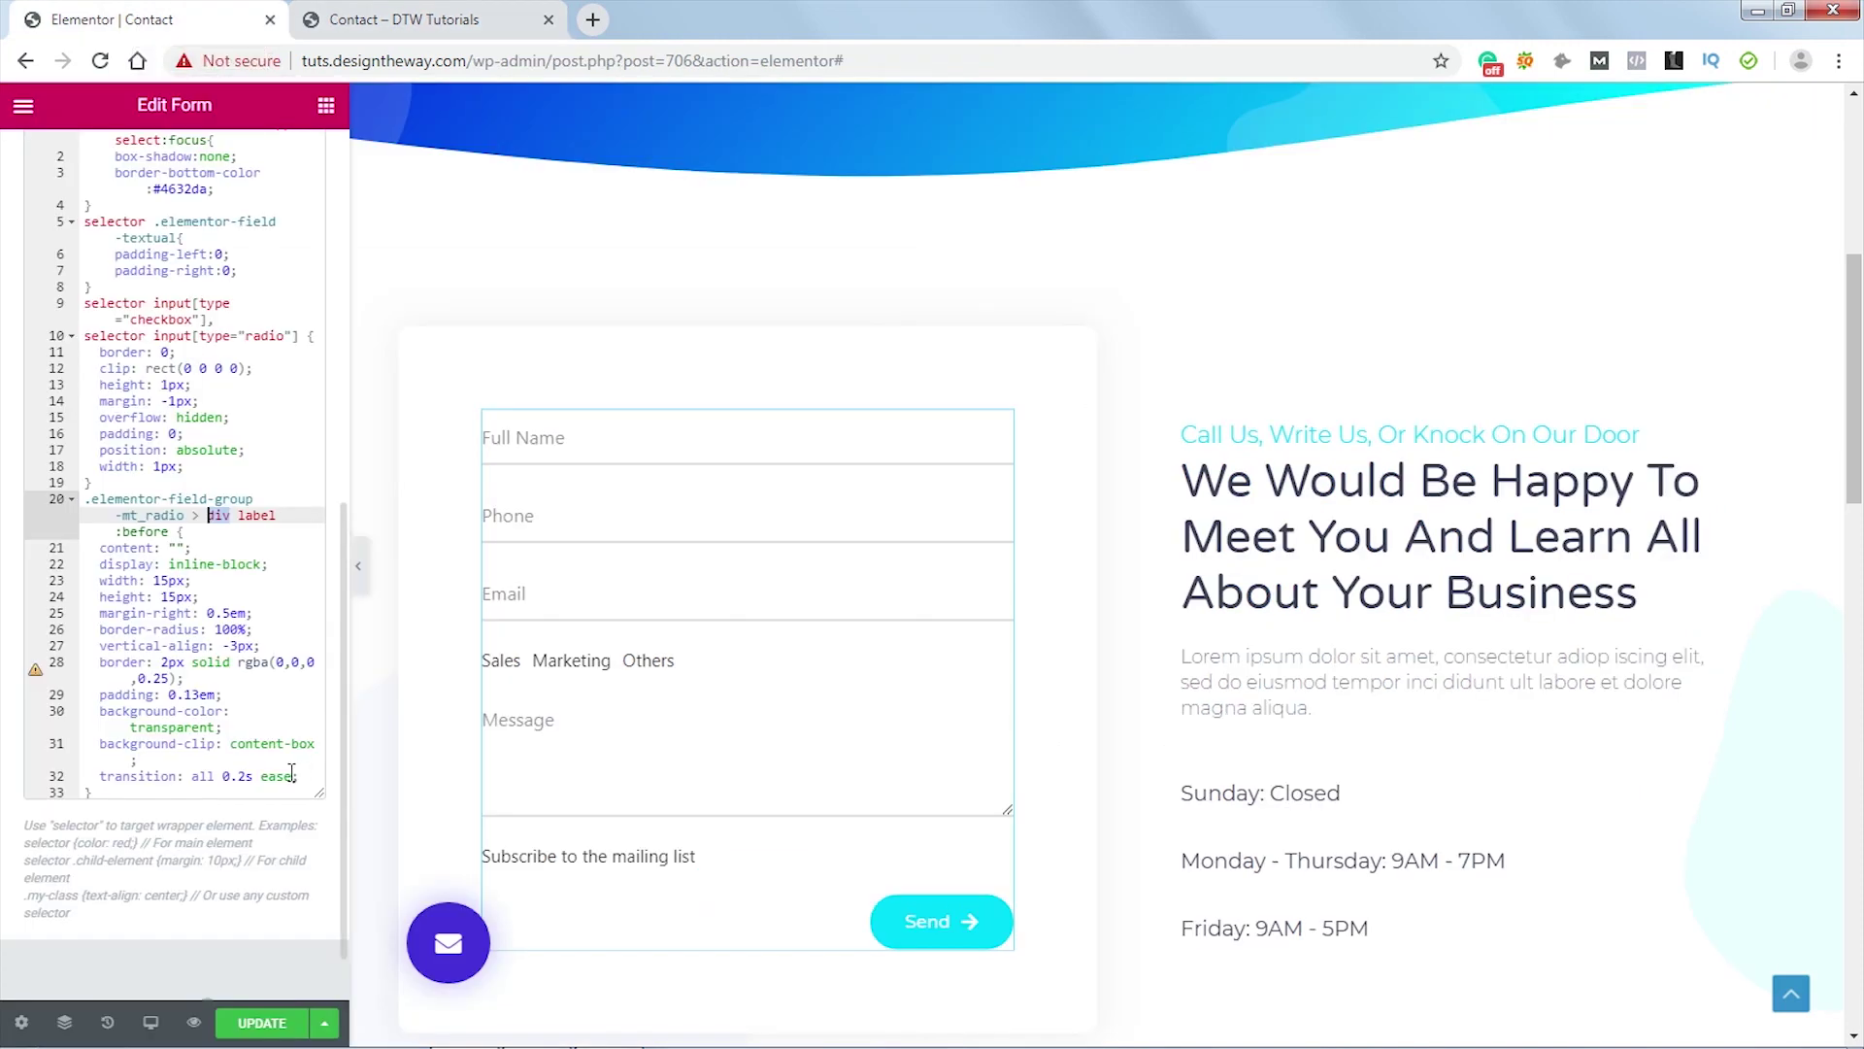
- Add the 1em label margin-right rule and the #4632da :hover and :checked radio rules
left_click(160, 792)
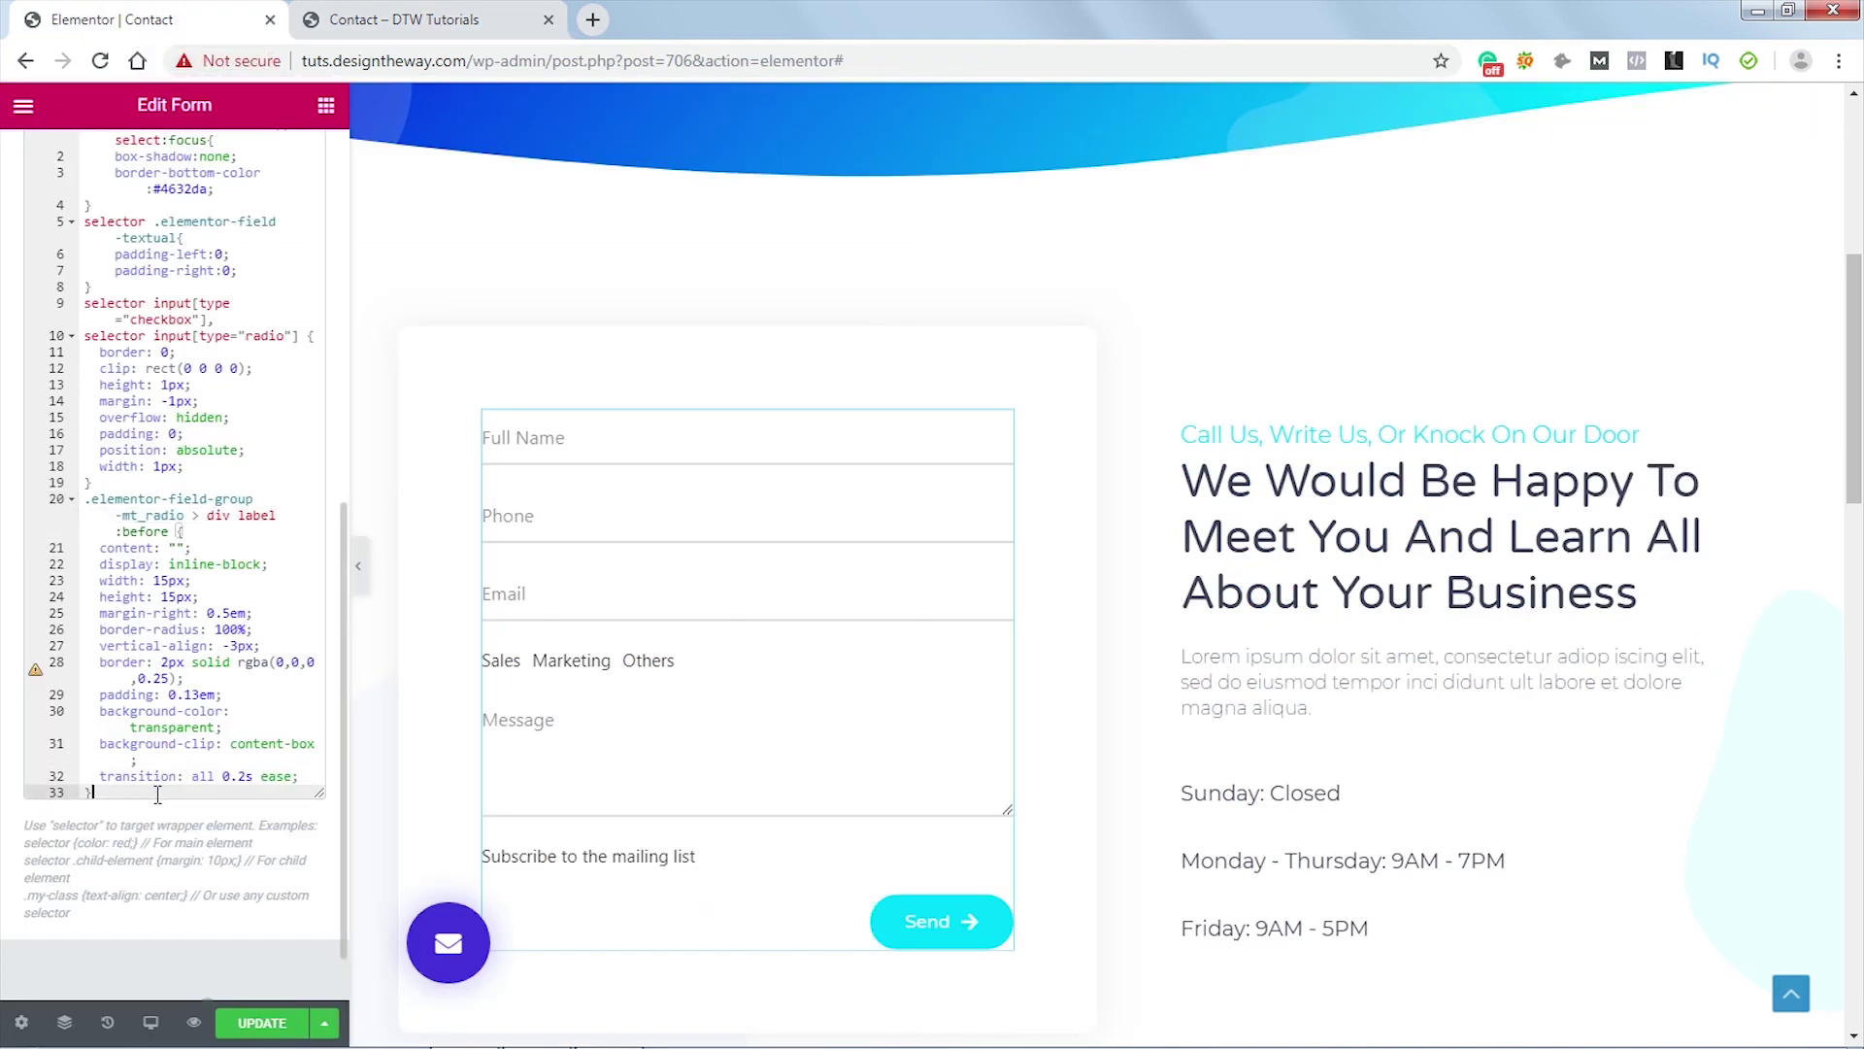
key("Return")
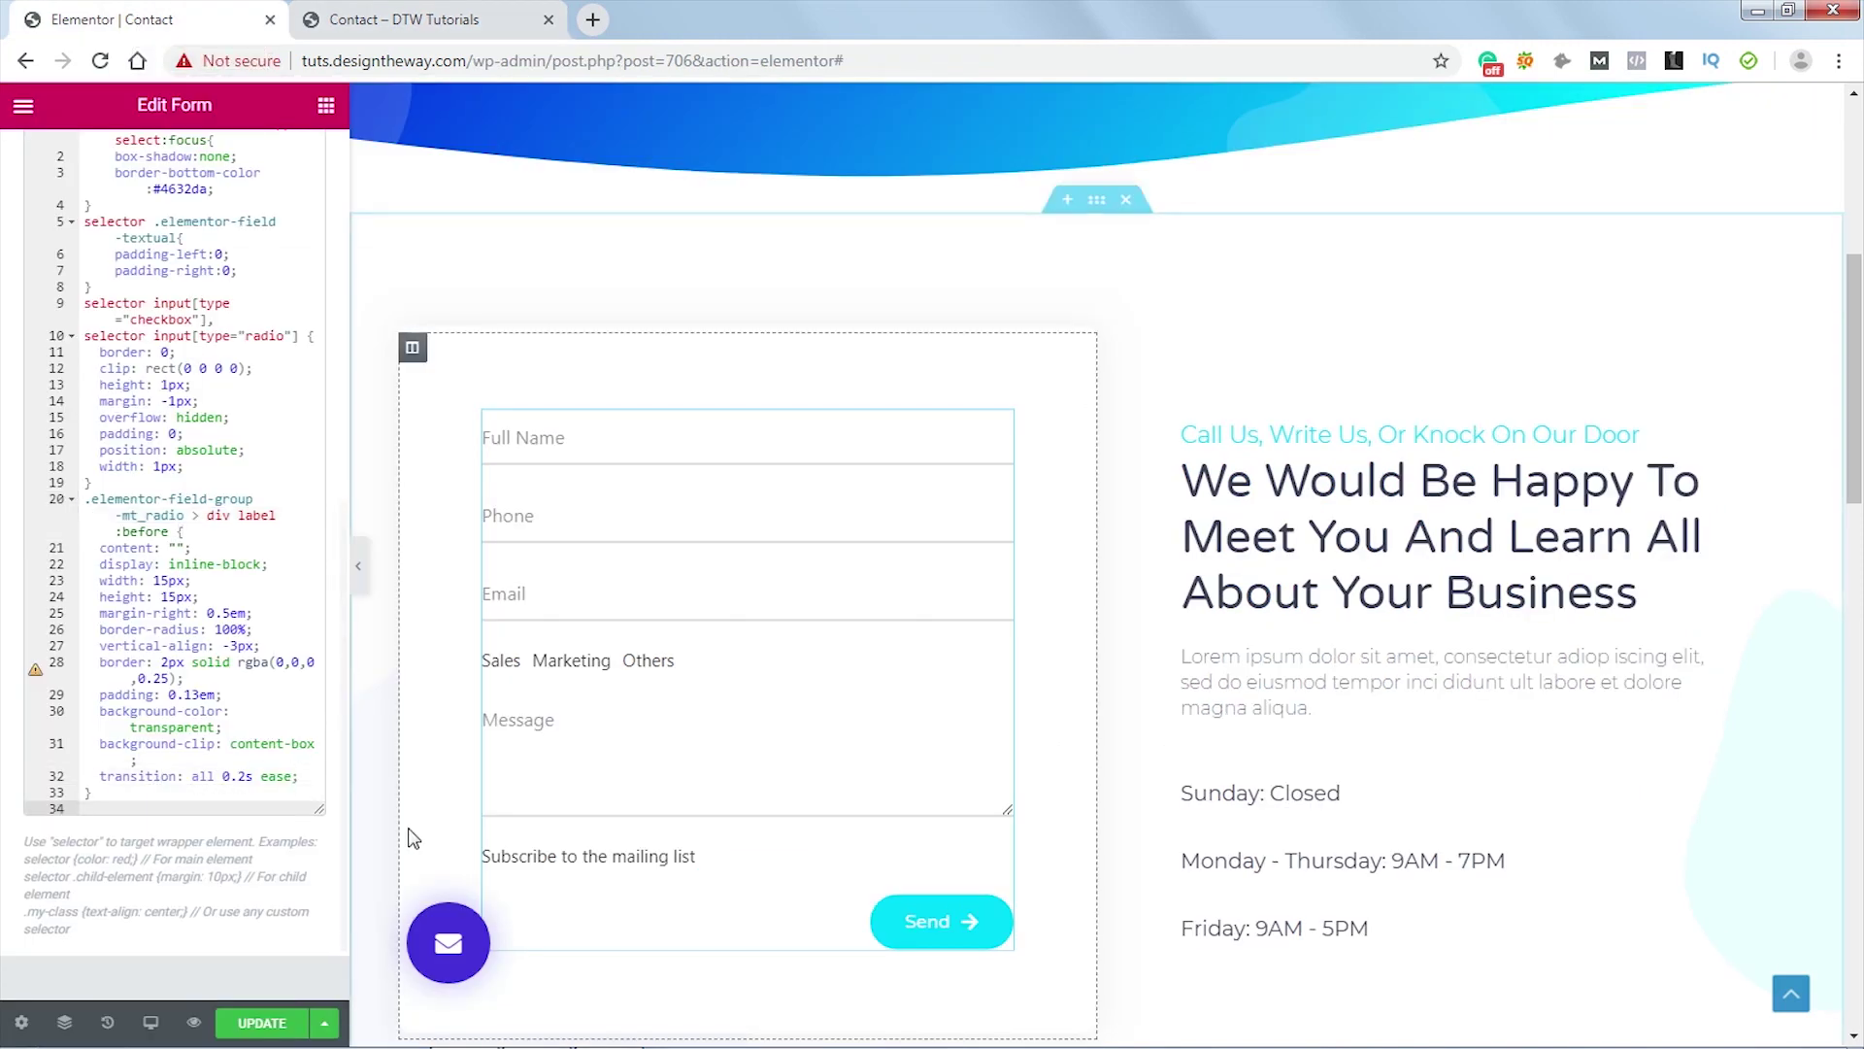
type(".elementor-field-group-mt_radio > div label {   margin-right: 1em; }")
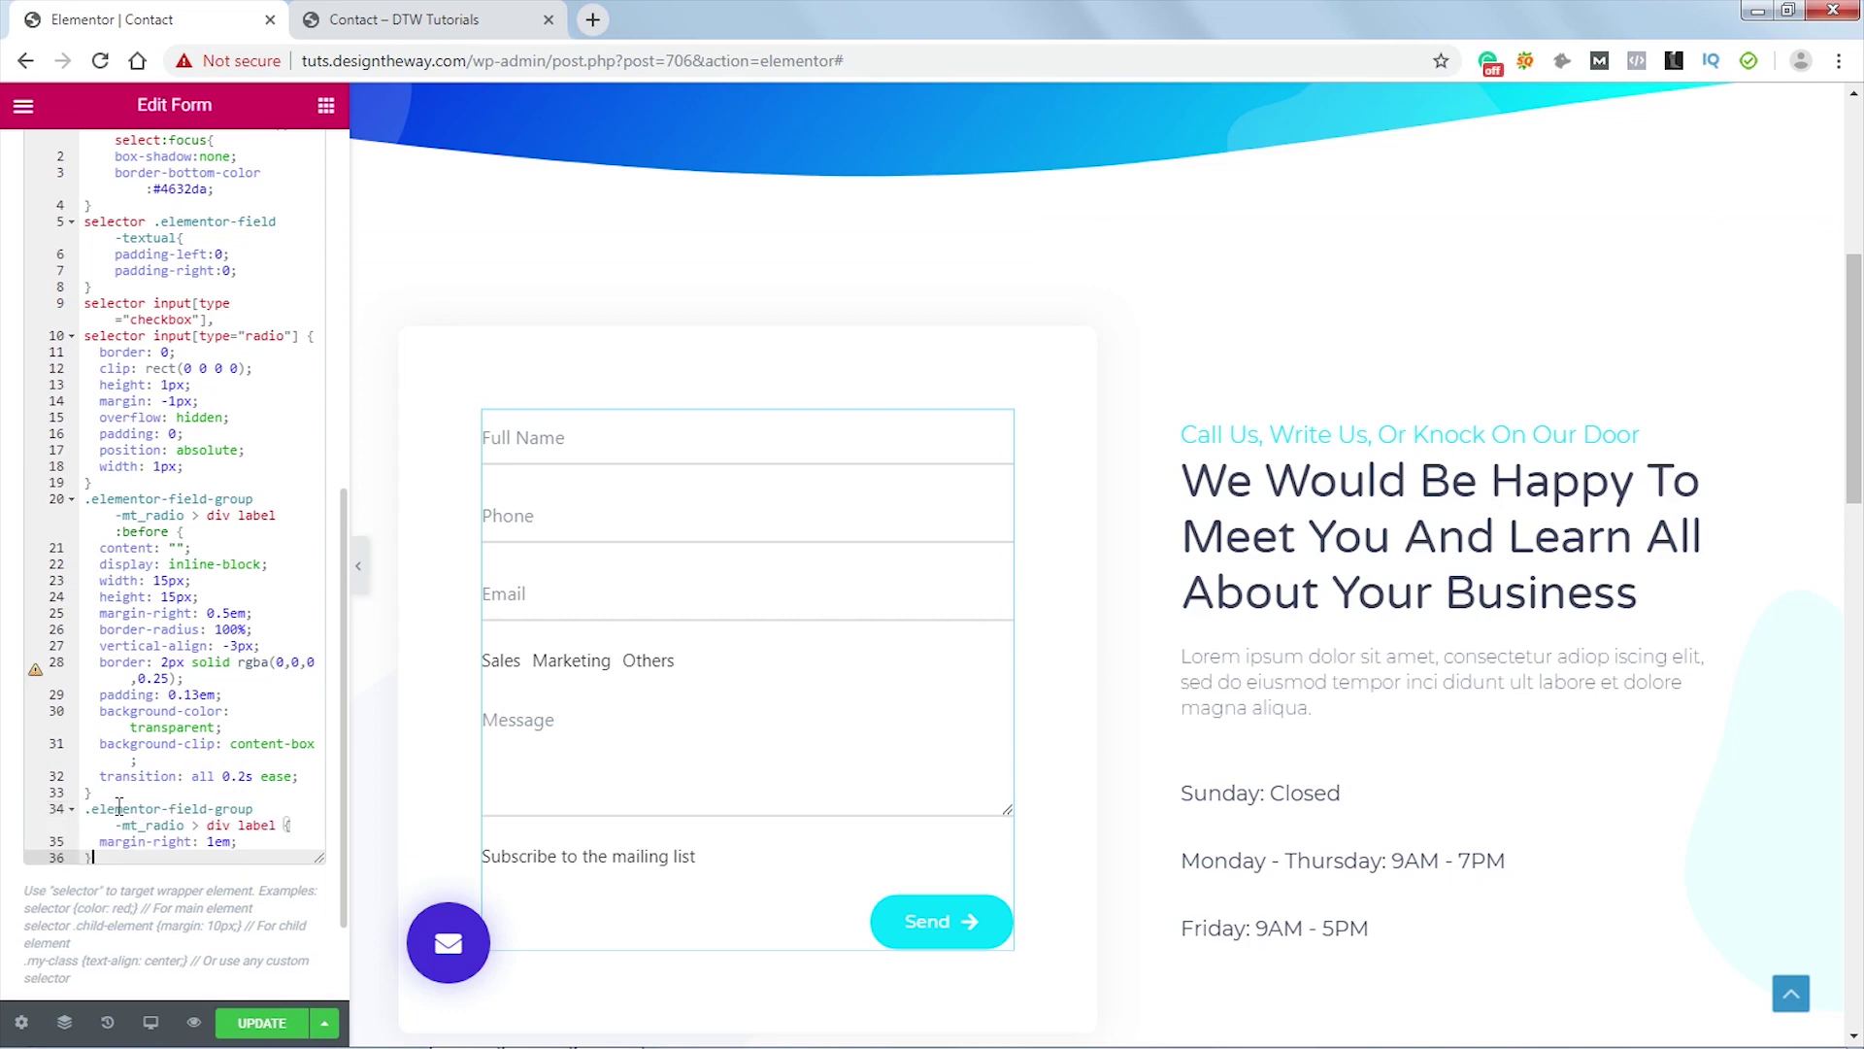
scroll(262, 746, "down", 2)
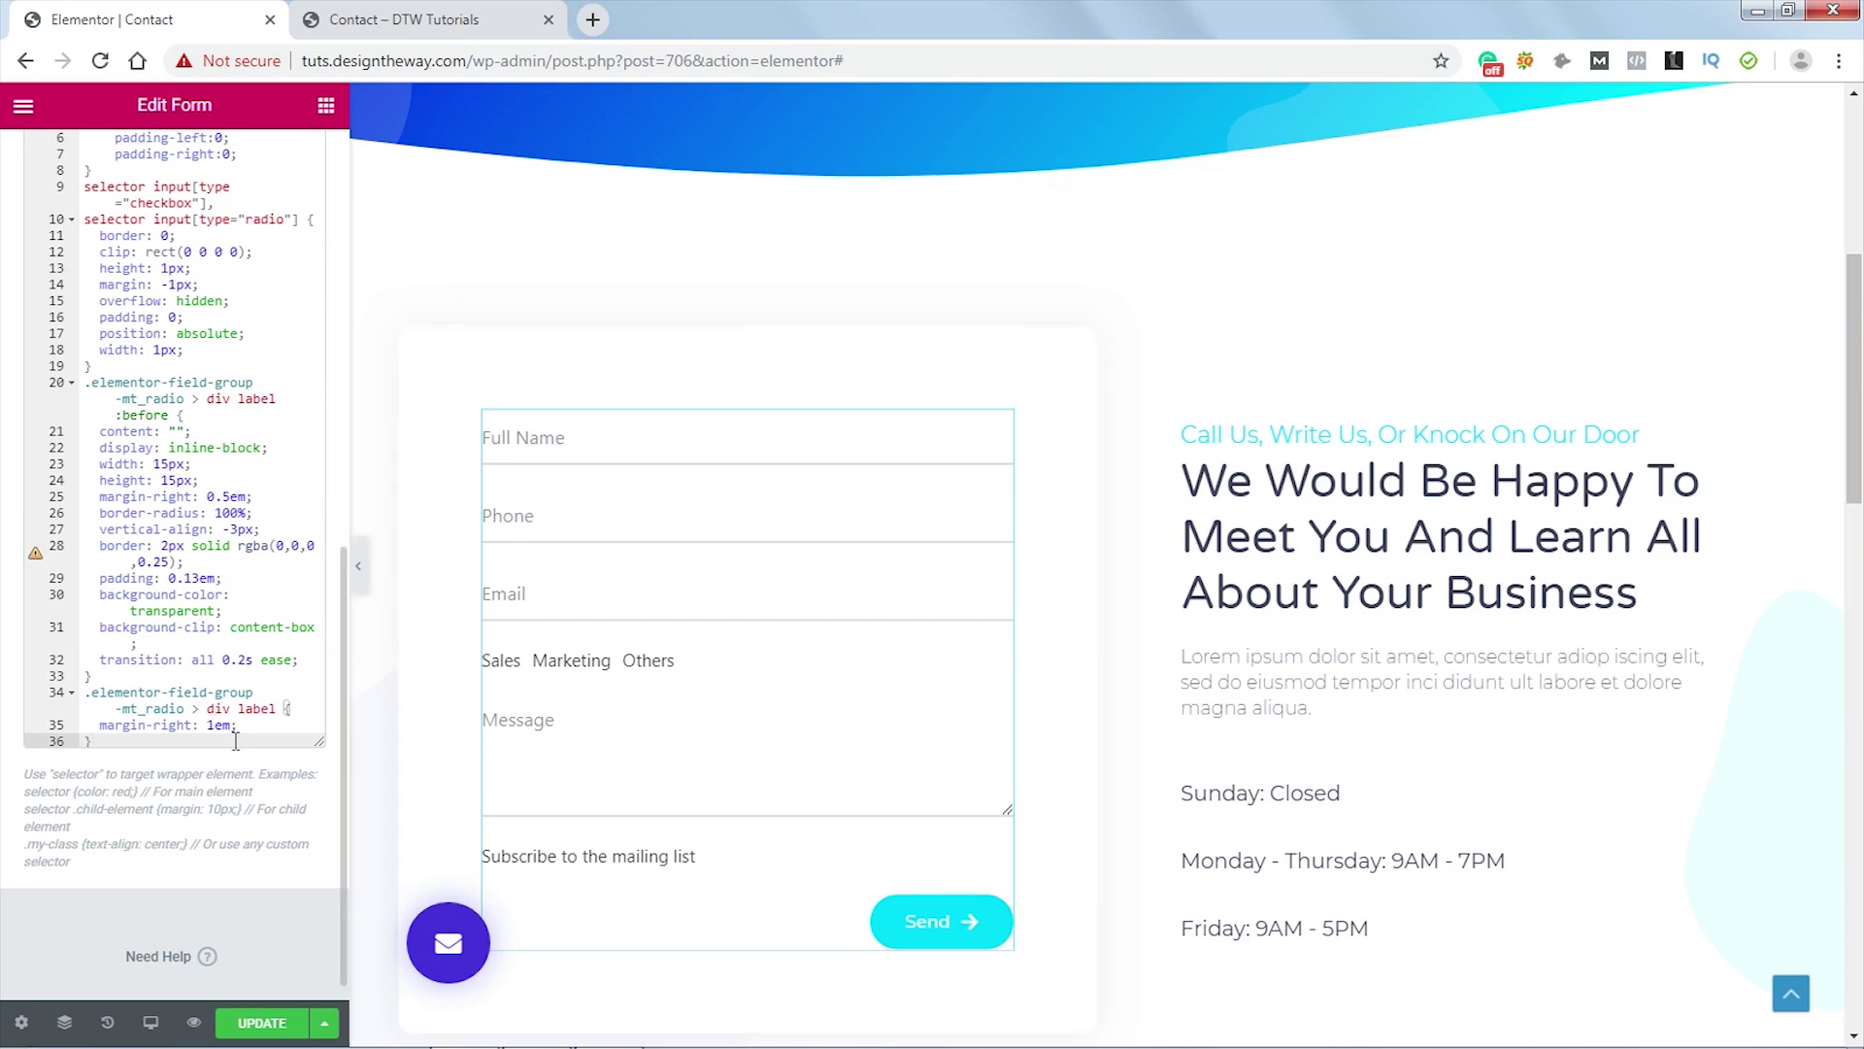
key("Return")
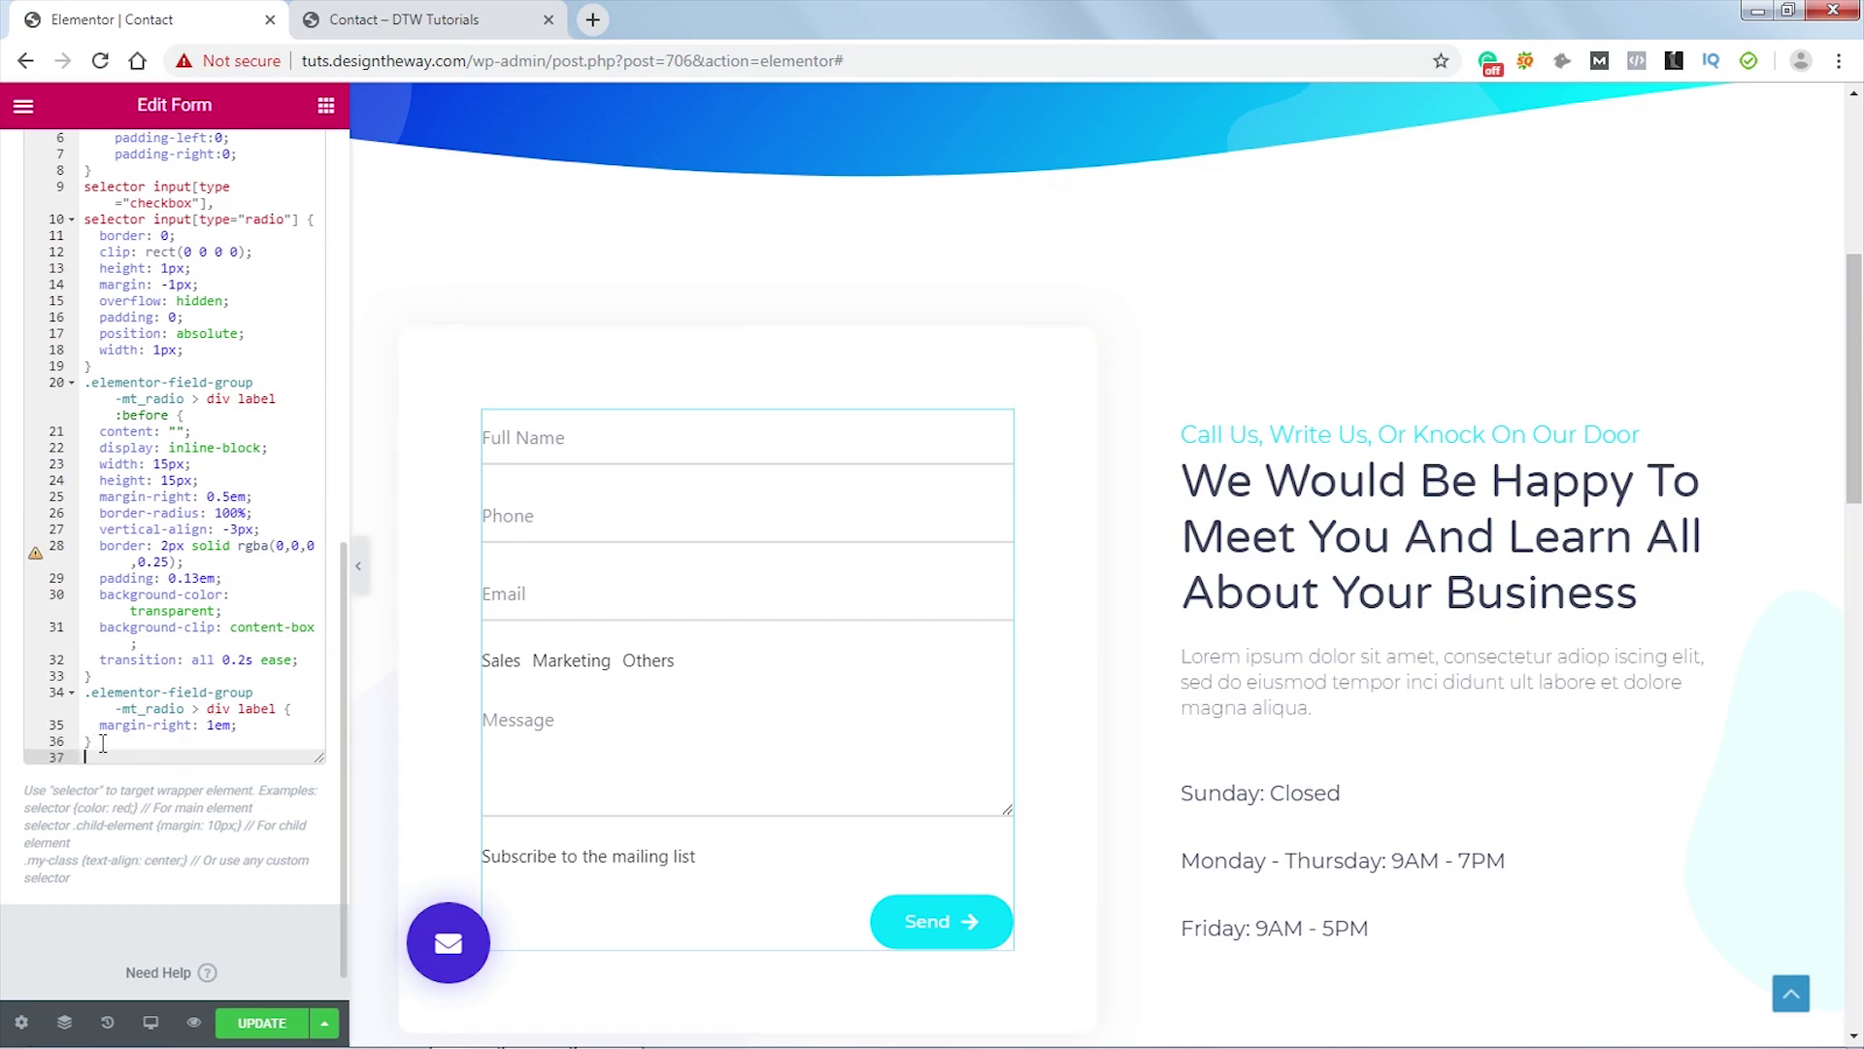
type(".elementor-field-group-mt_radio > div input:hover + label:before {   border-color: #4632da; }  .elementor-field-group-mt_radio > div input:checked + label:before {   background-color: #4632da;   border-color: #4632da; }")
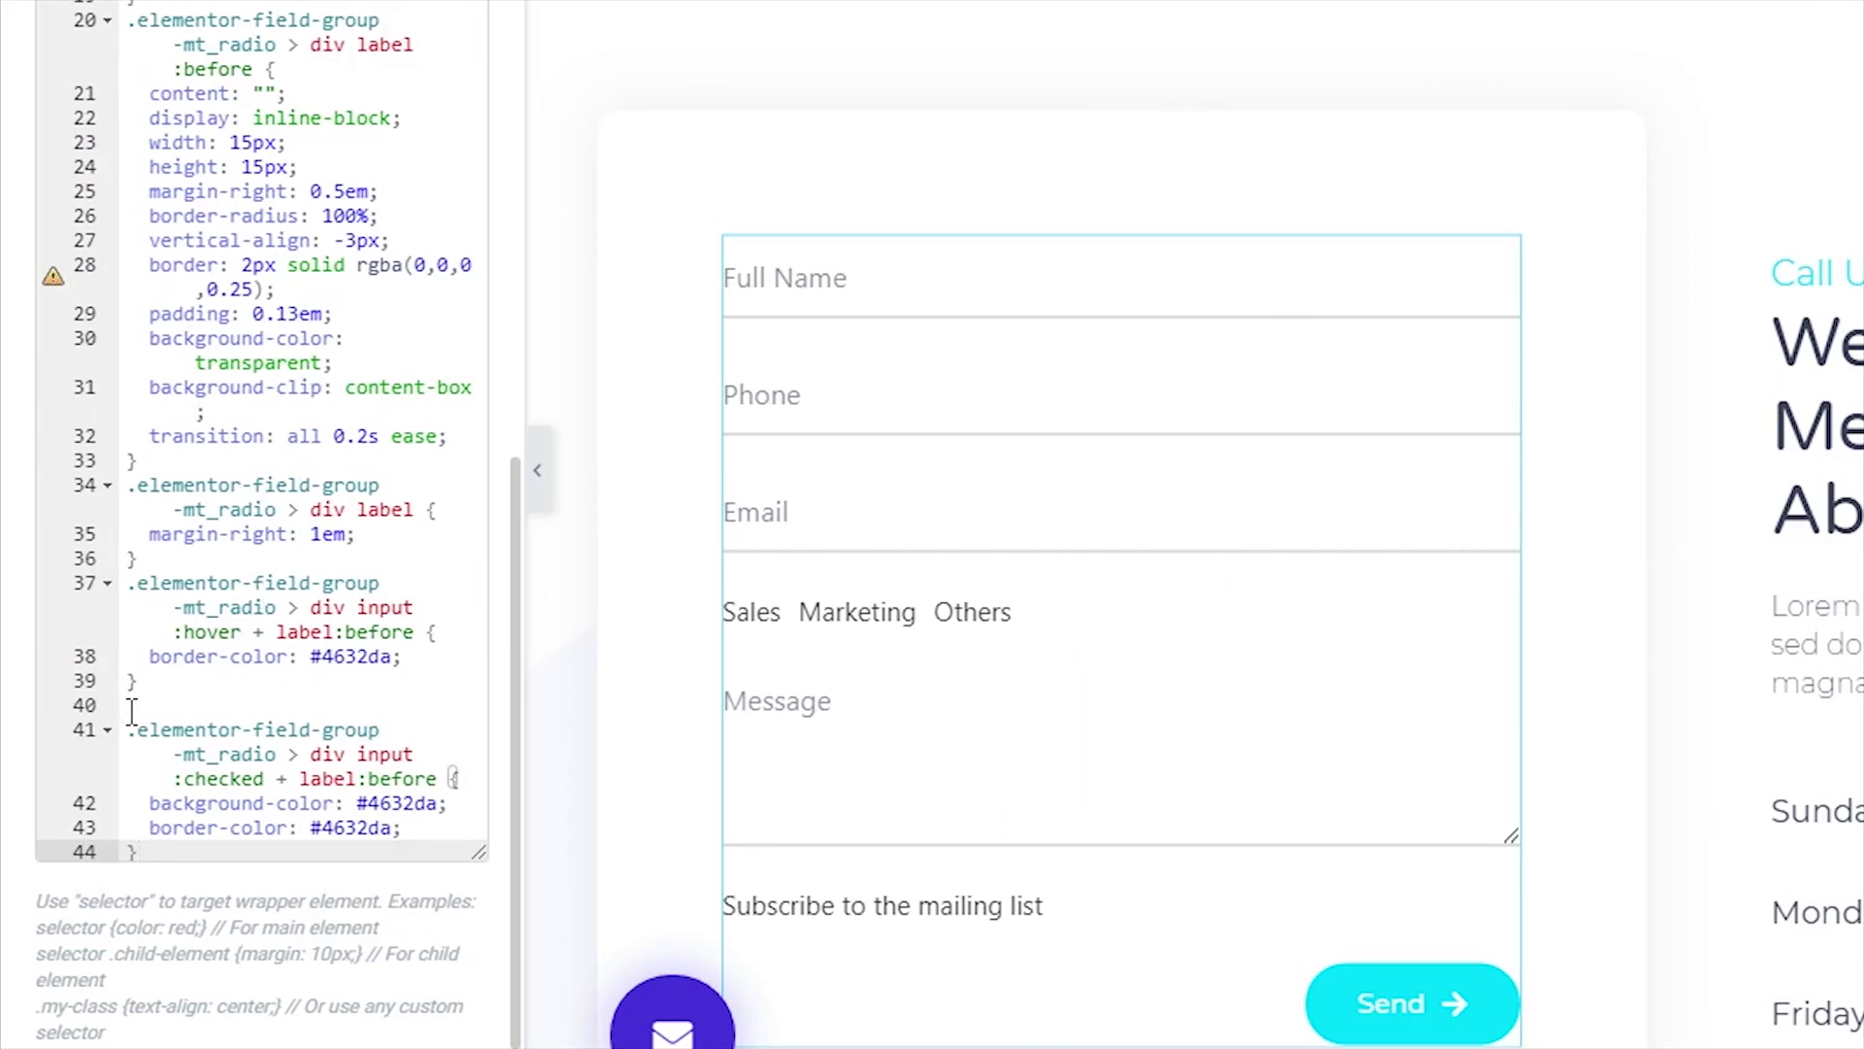
left_click(132, 709)
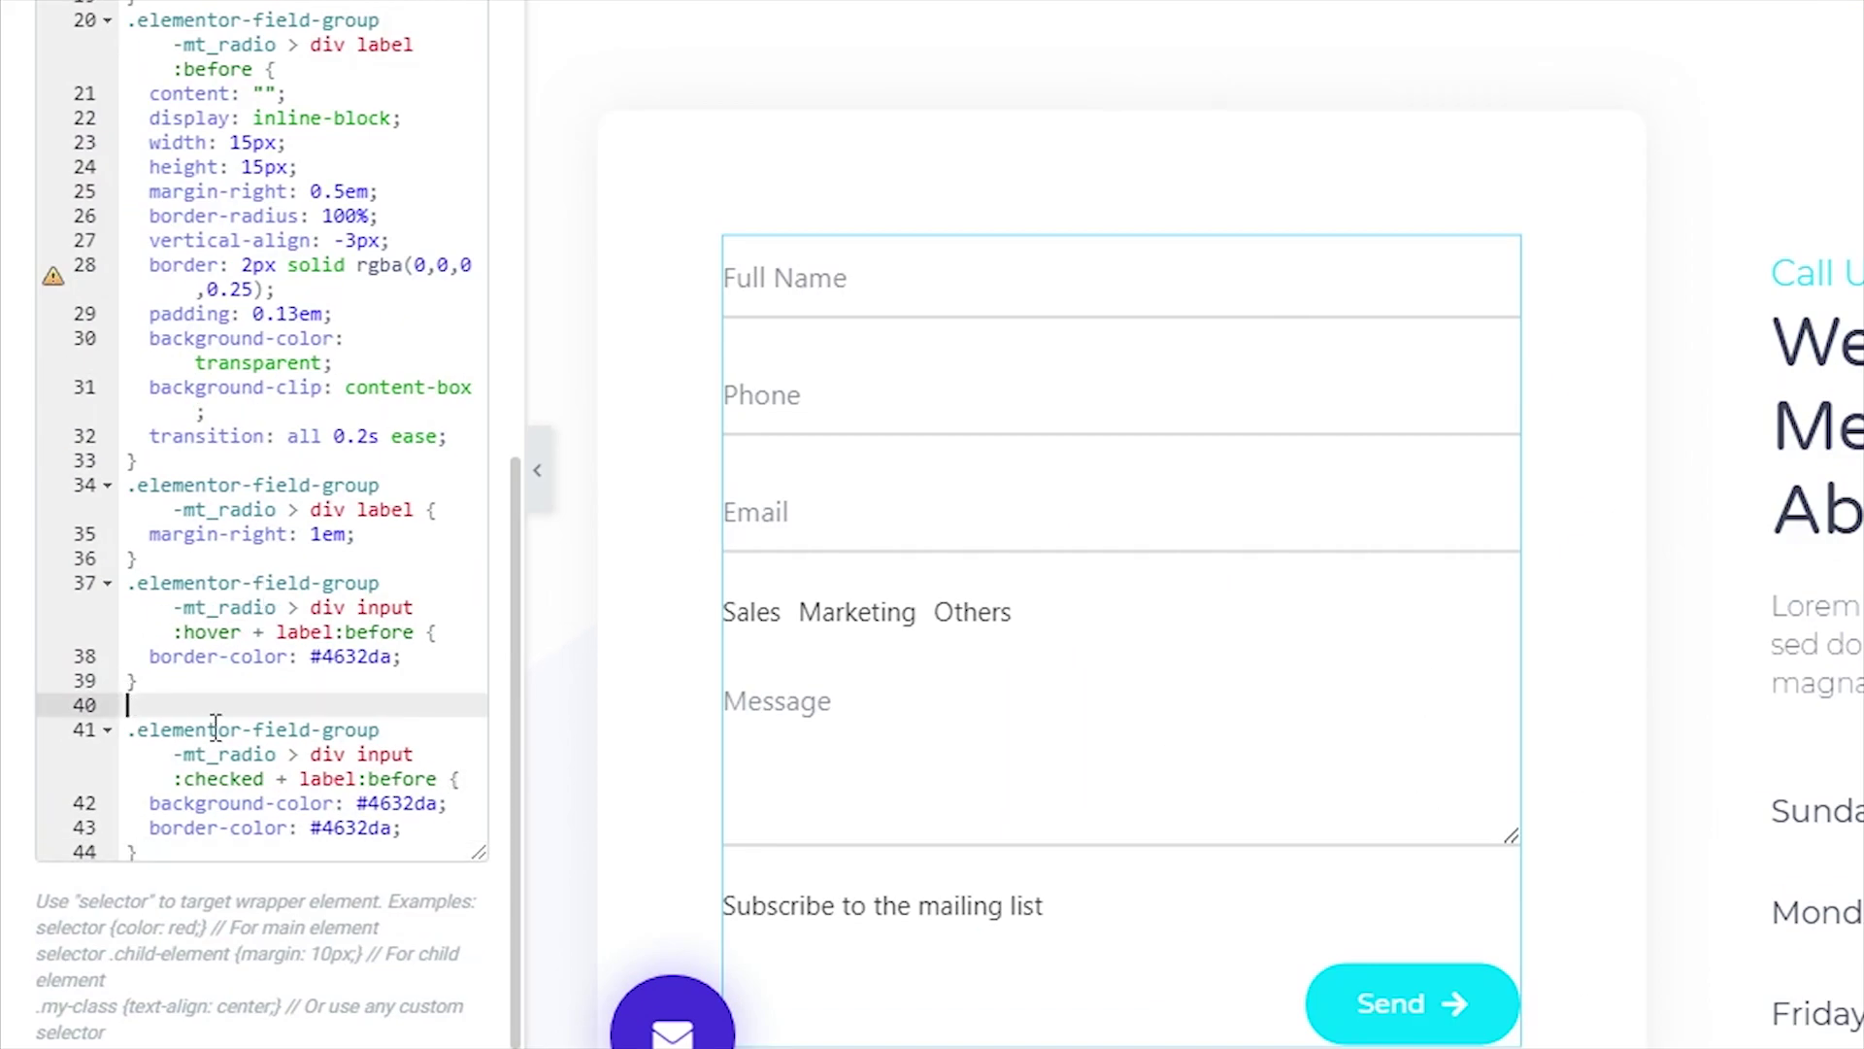
key("BackSpace")
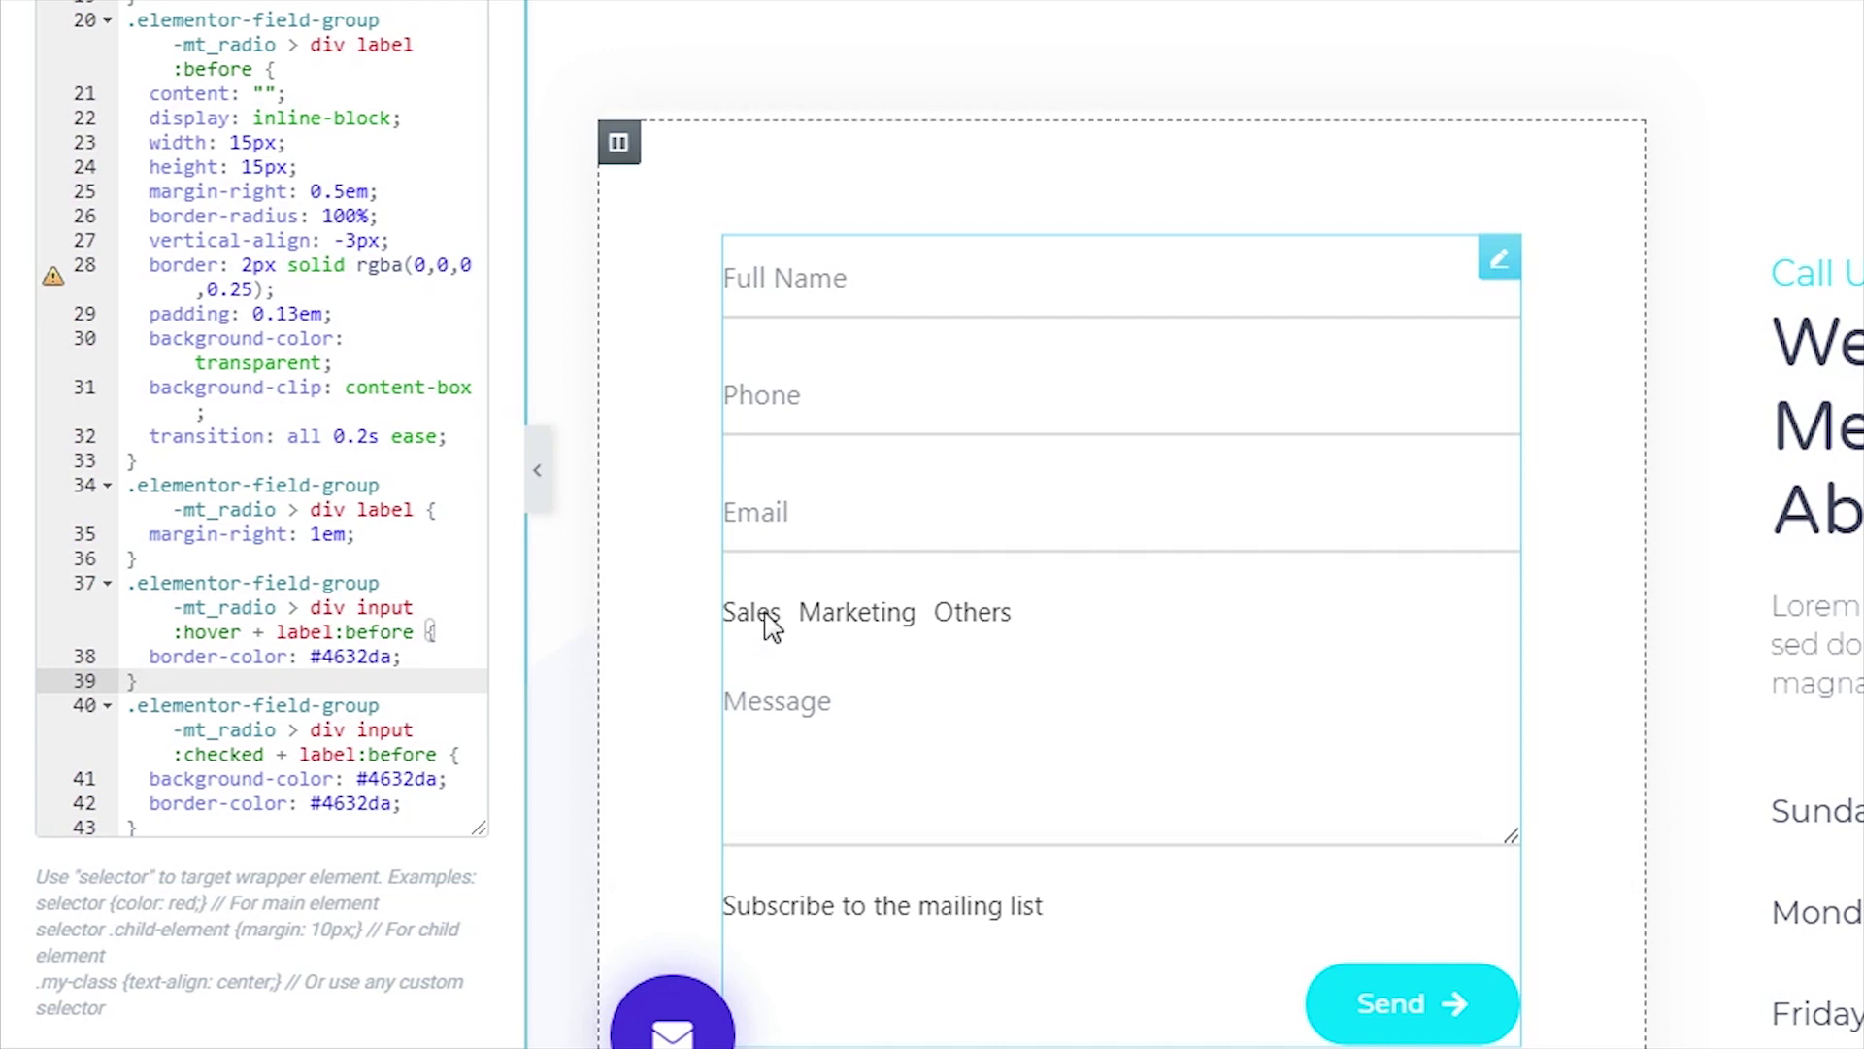
- Highlight the #4632da hover and checked colours and the checked state, then save the page
double_click(357, 657)
scroll(369, 641, "down", 1)
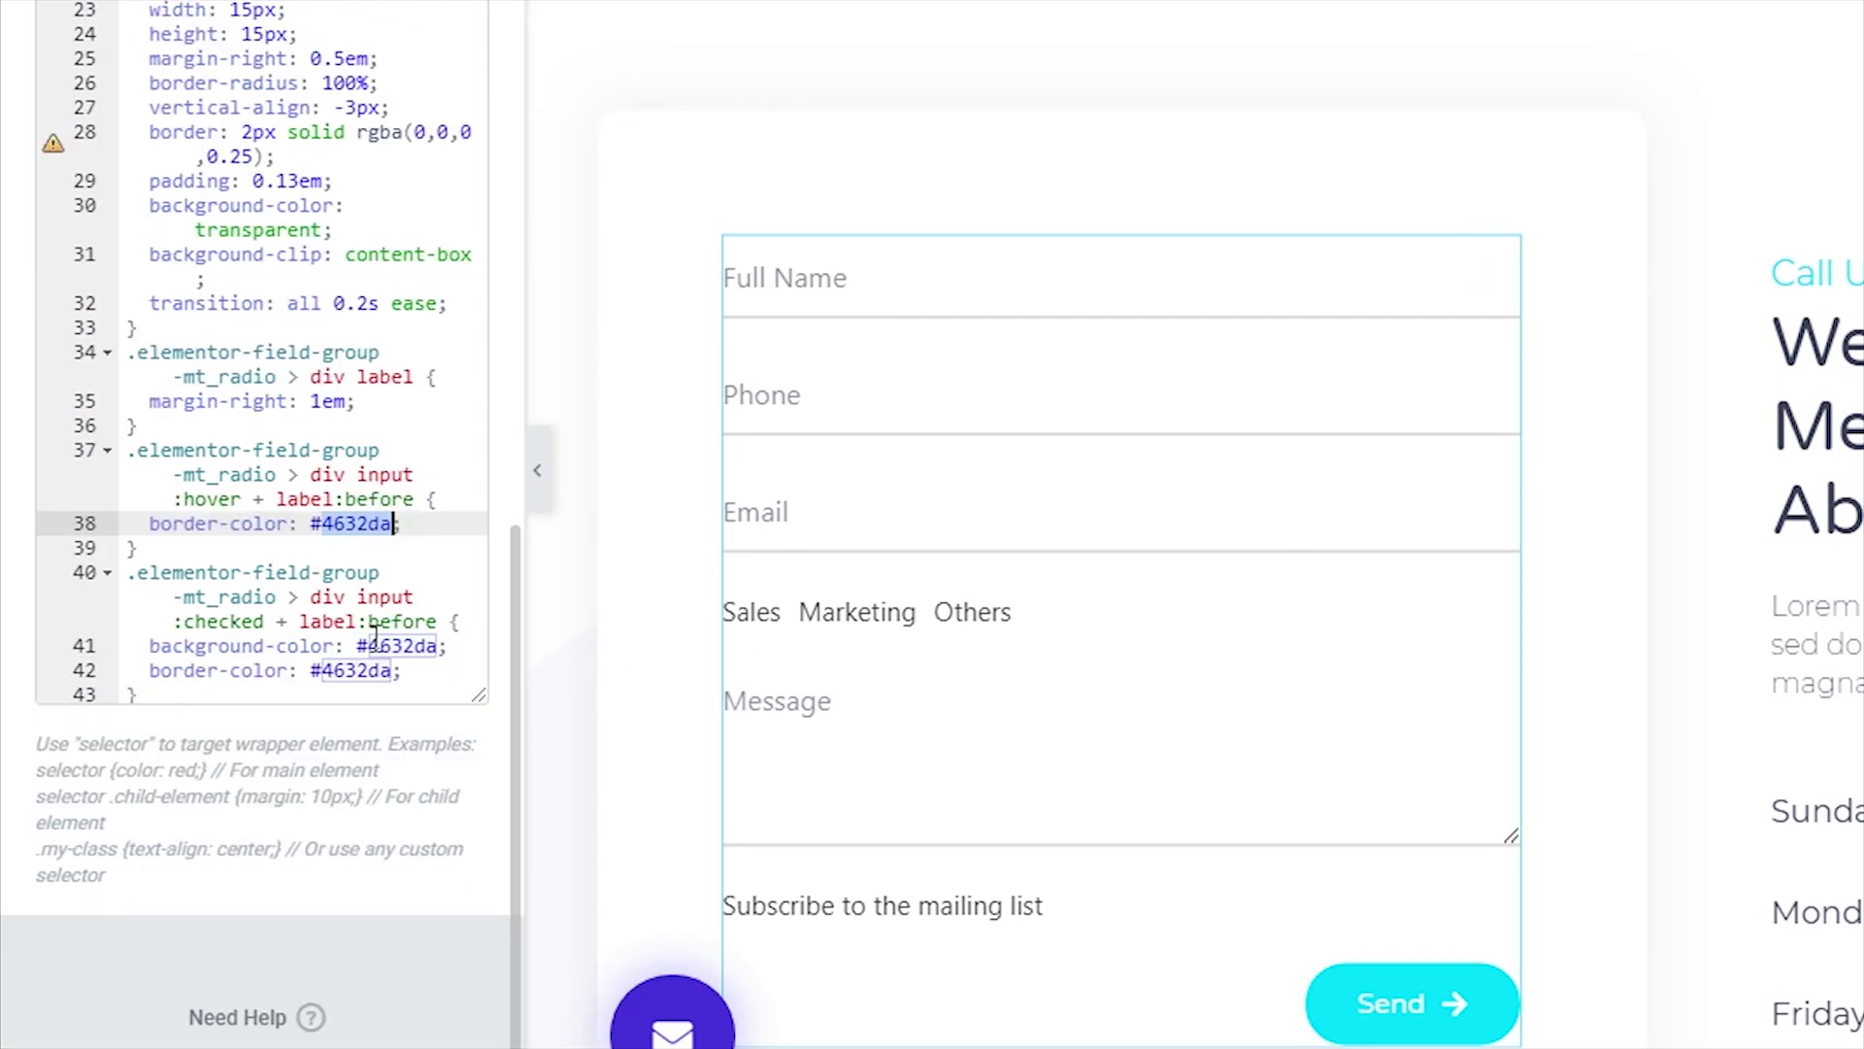
double_click(236, 622)
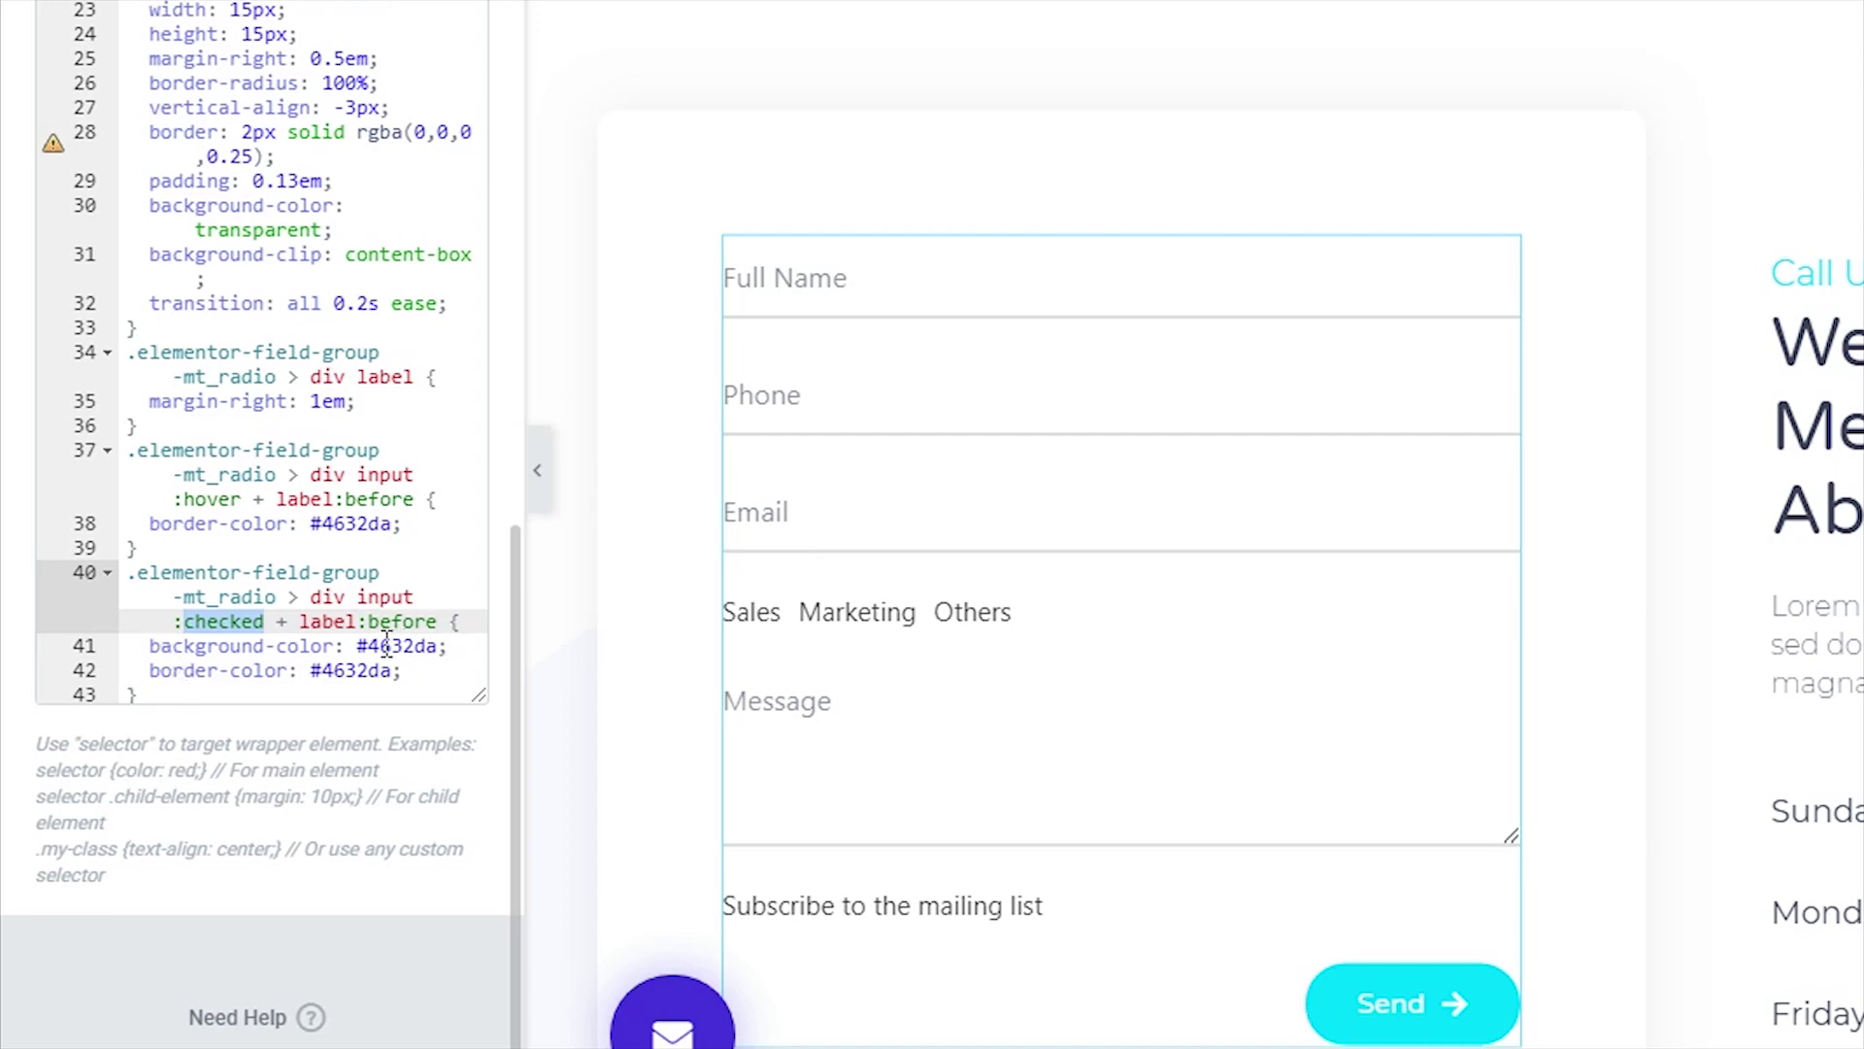
double_click(394, 646)
double_click(362, 670)
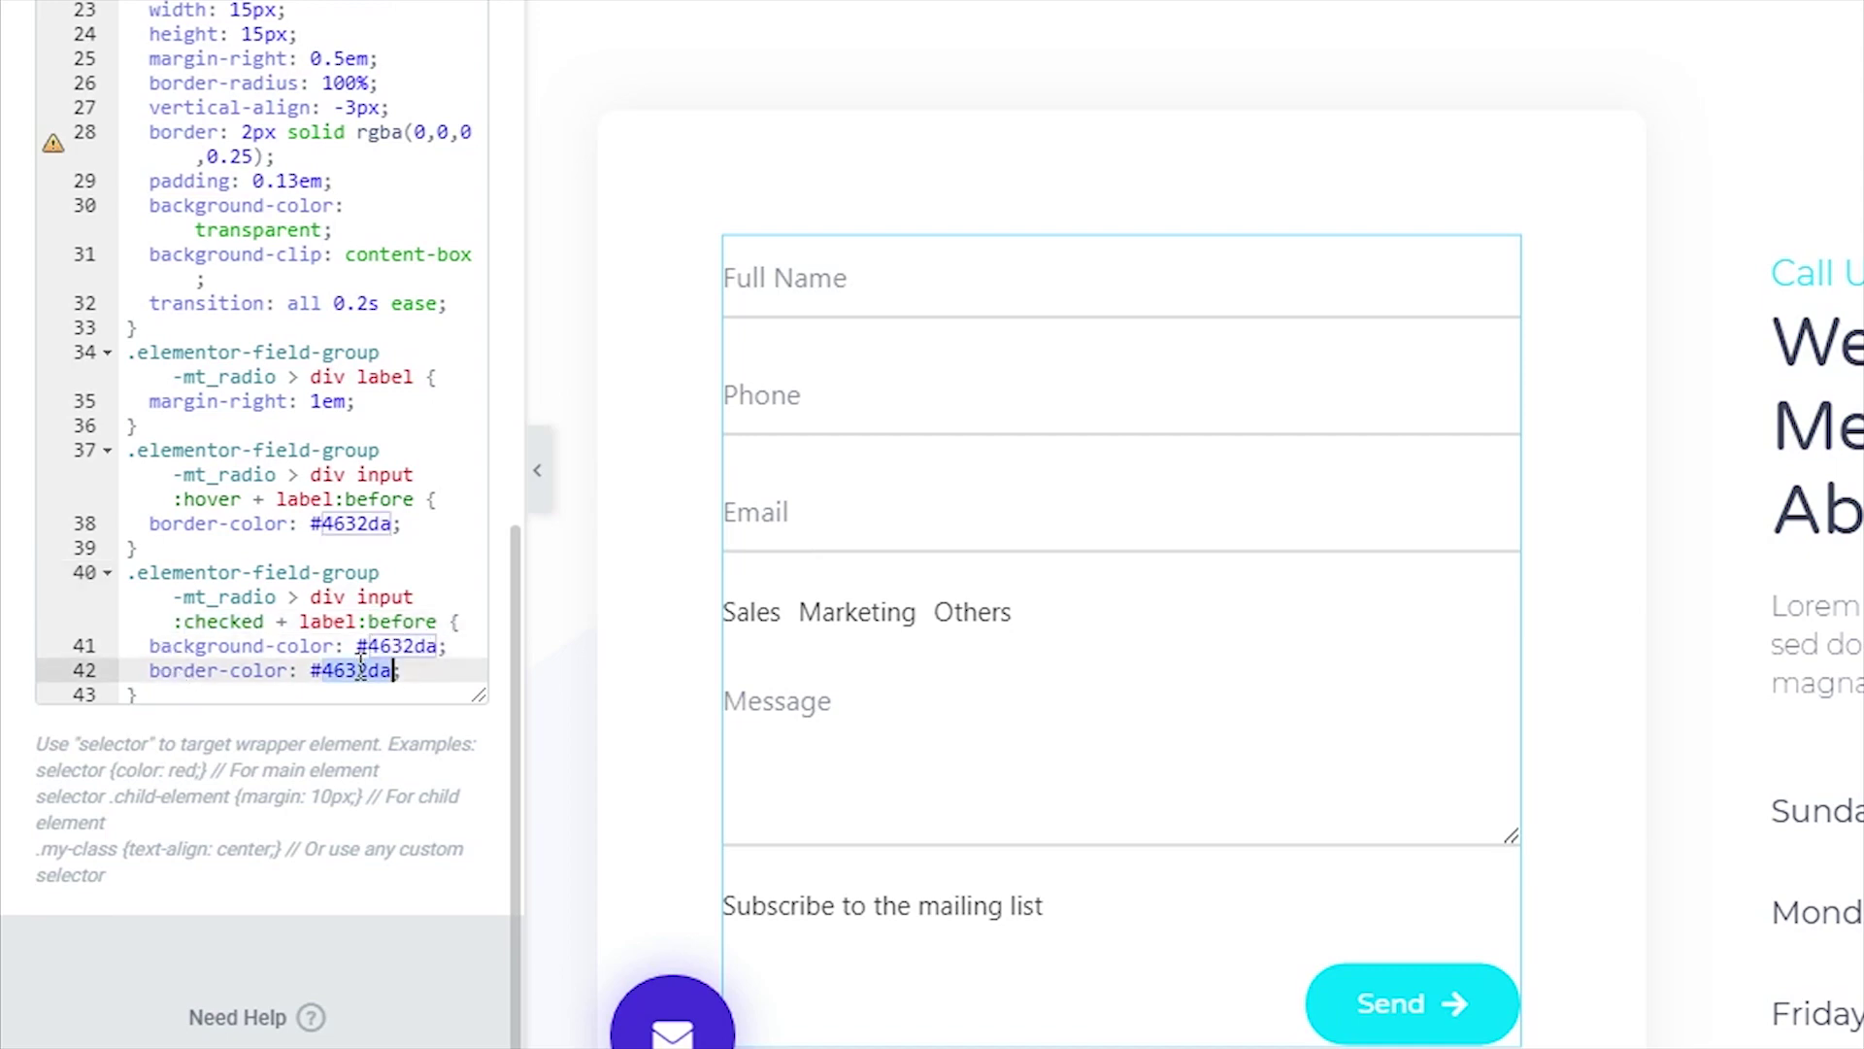
left_click(258, 1024)
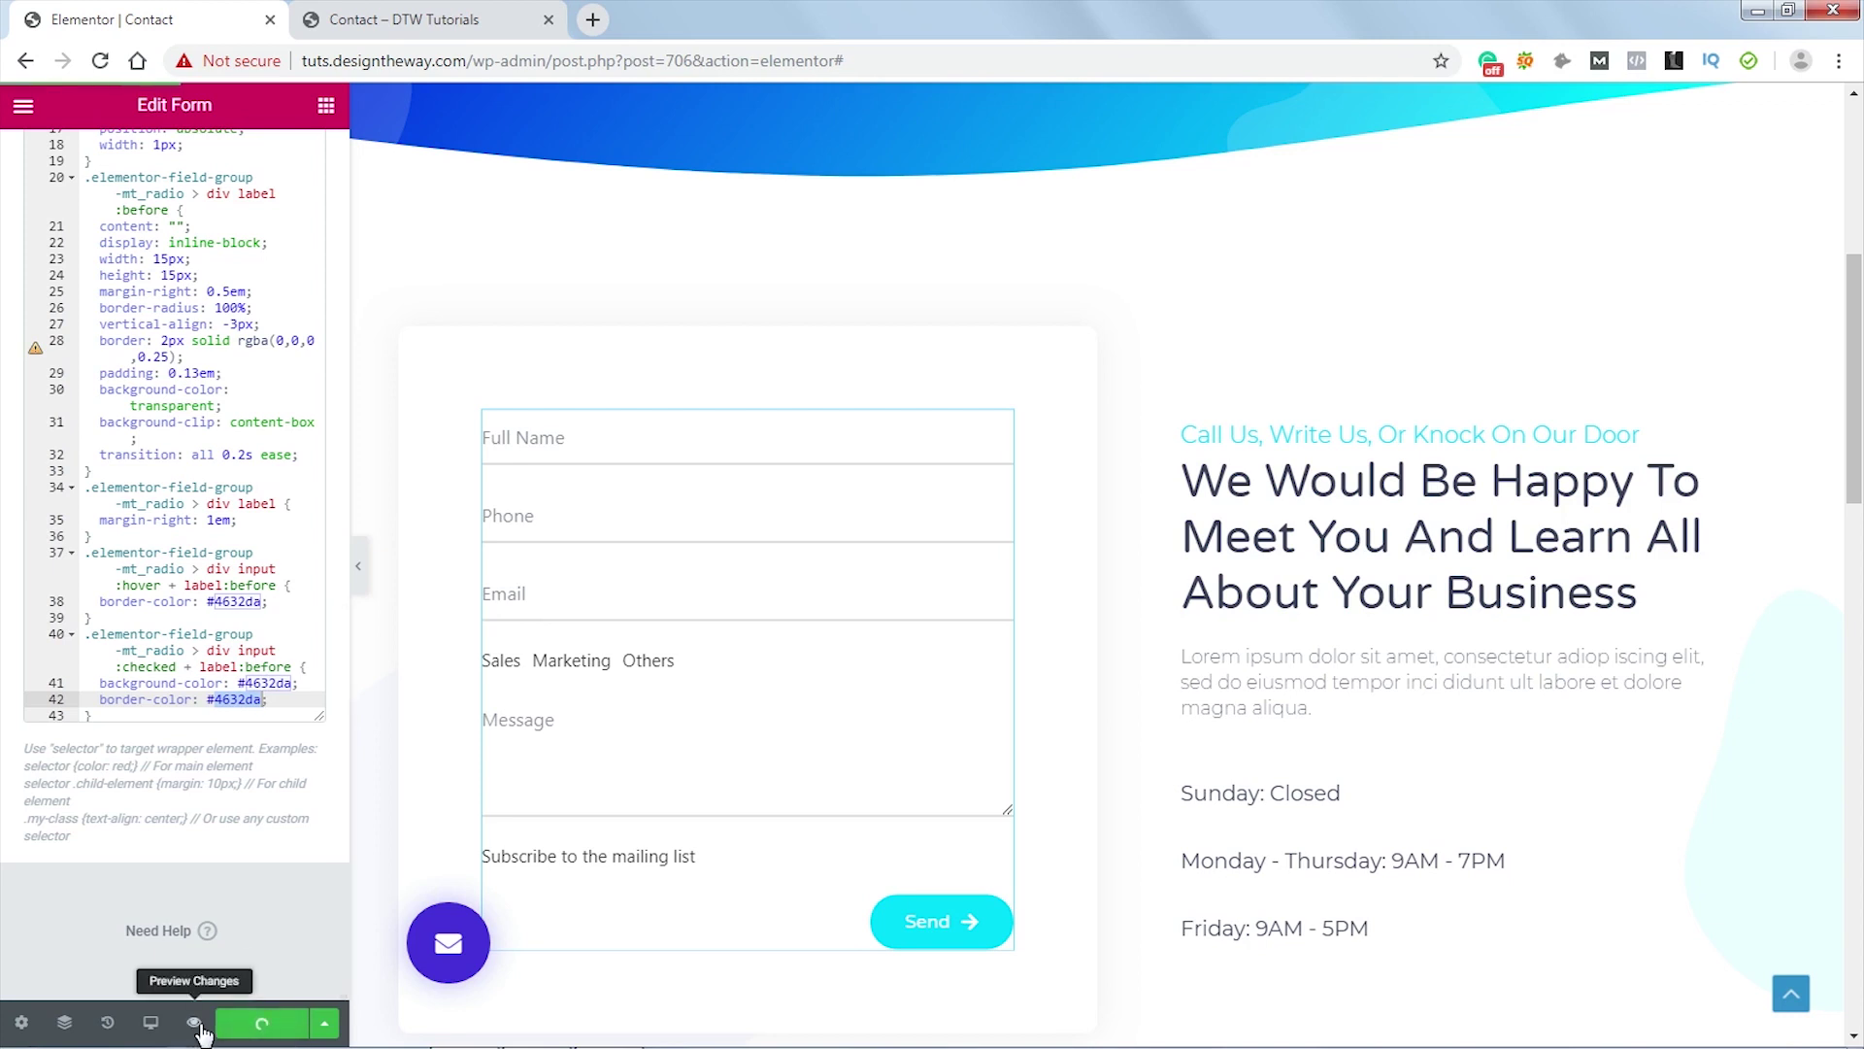
- Reload the Contact preview, try the Marketing, Others and Sales radios, leaving Sales checked
left_click(408, 19)
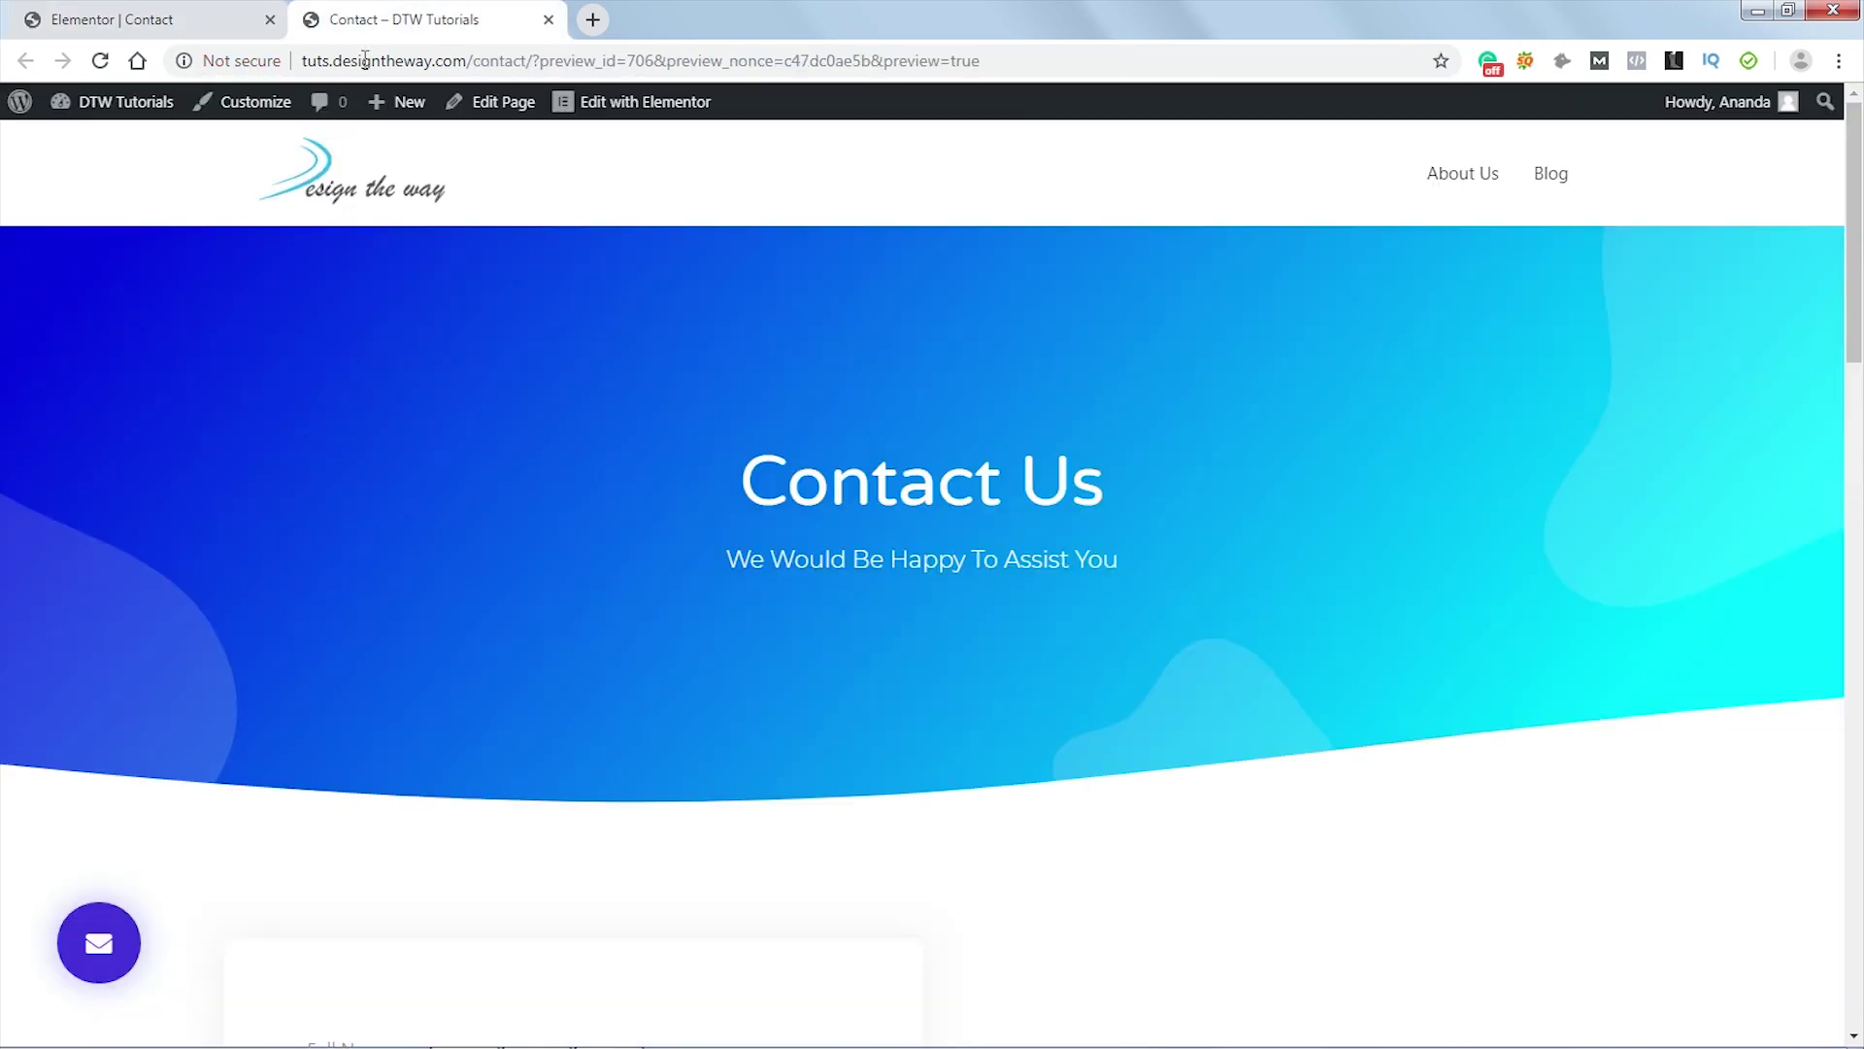
left_click(100, 61)
scroll(1043, 380, "down", 5)
scroll(1043, 388, "down", 2)
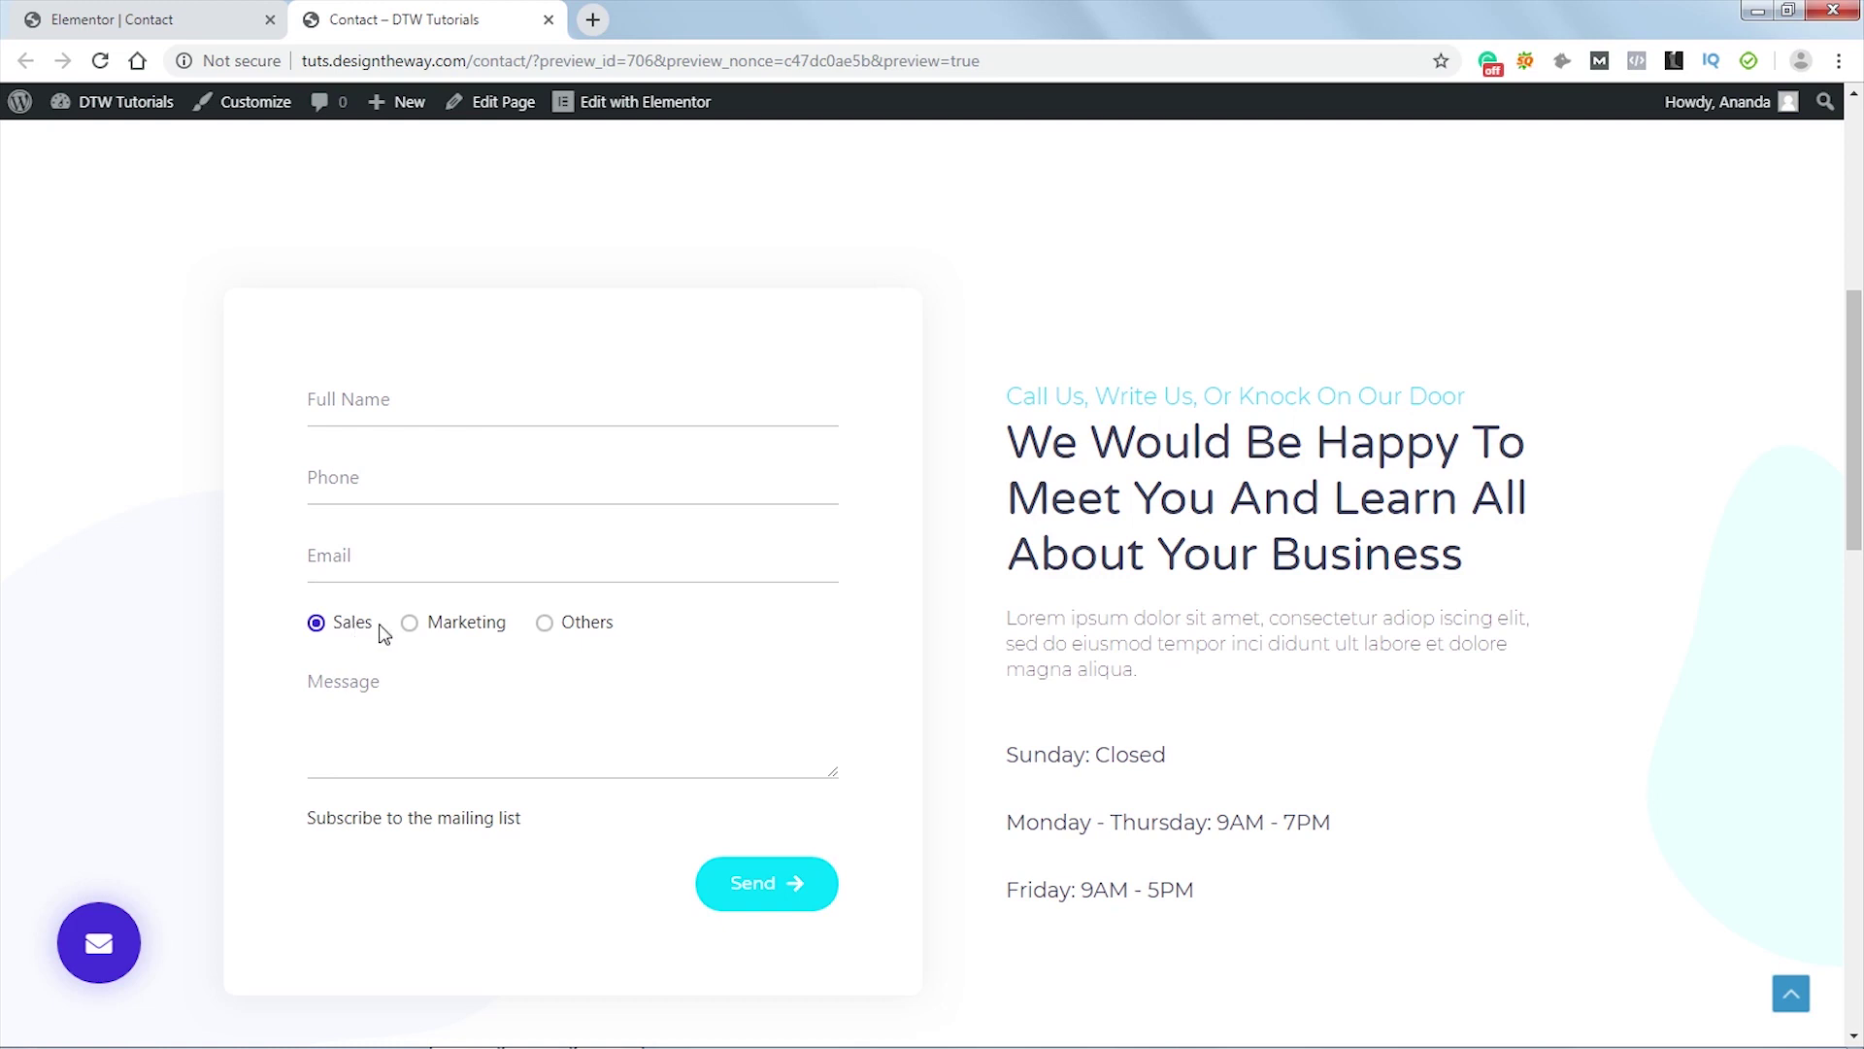
left_click(469, 628)
left_click(585, 632)
left_click(466, 631)
left_click(333, 631)
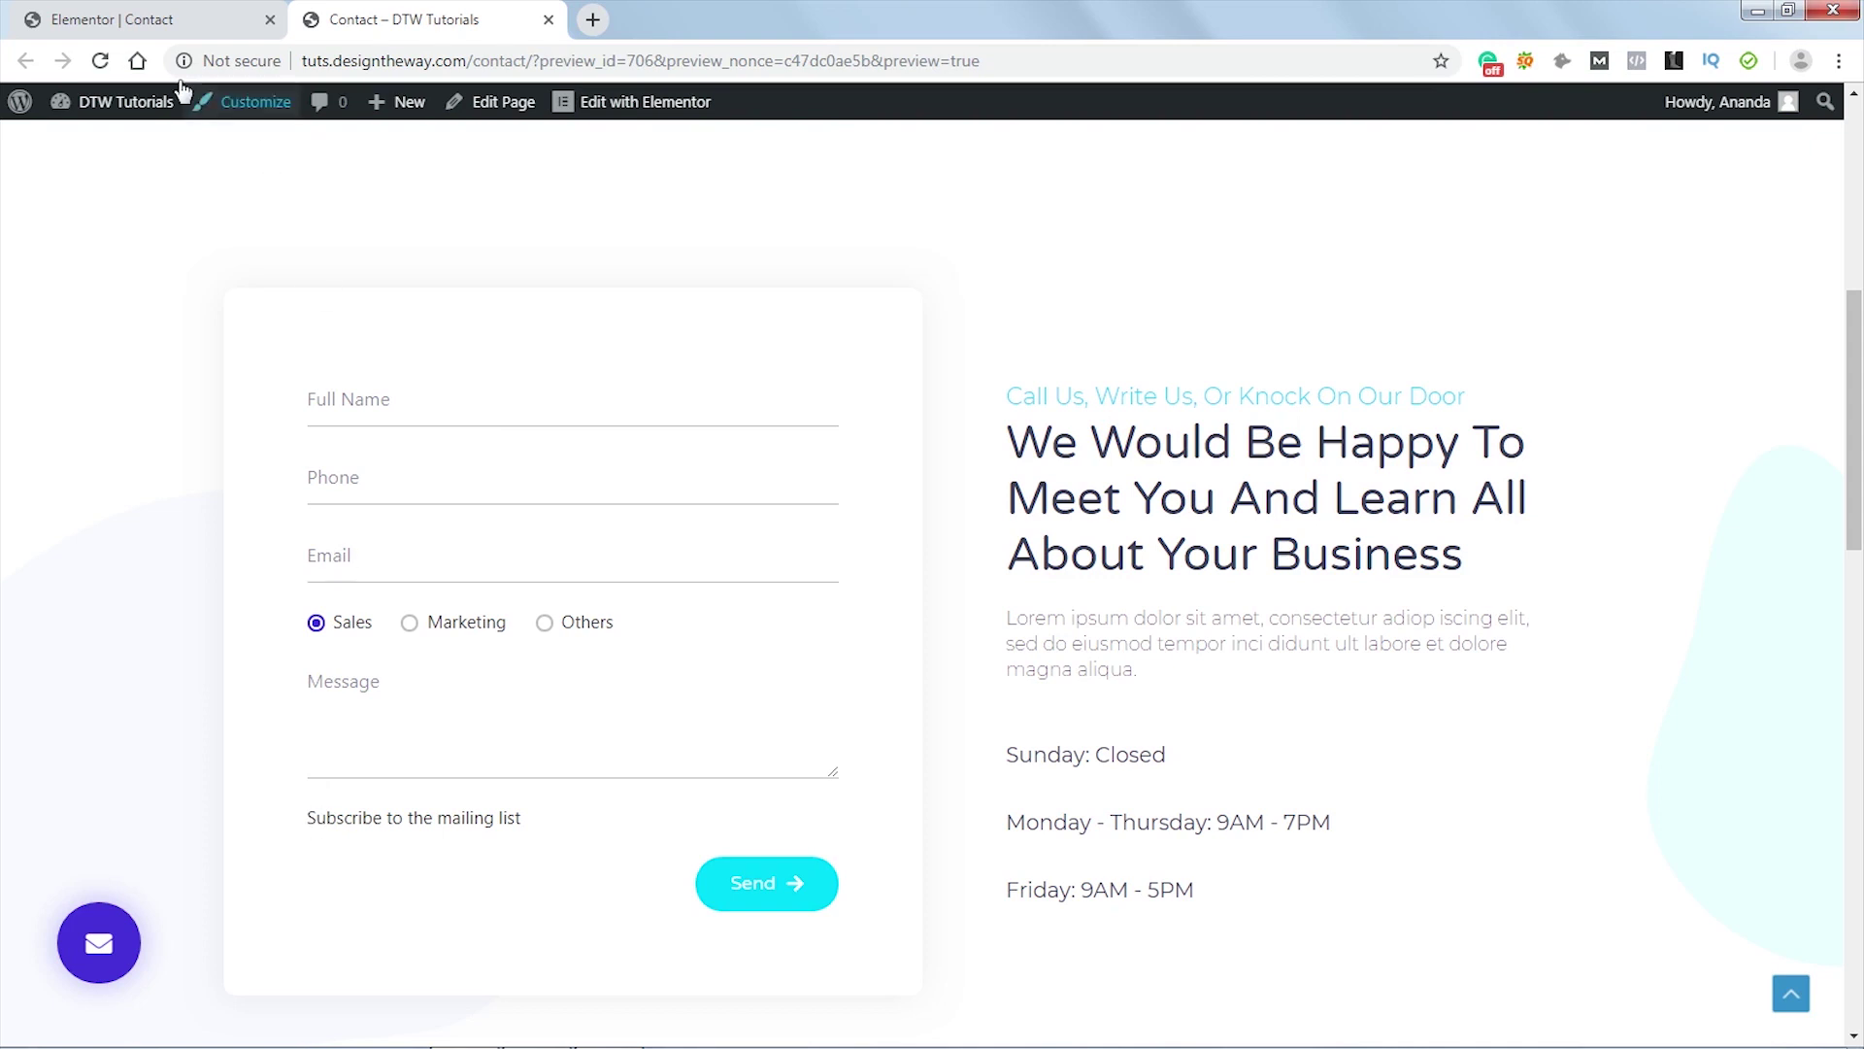
left_click(155, 20)
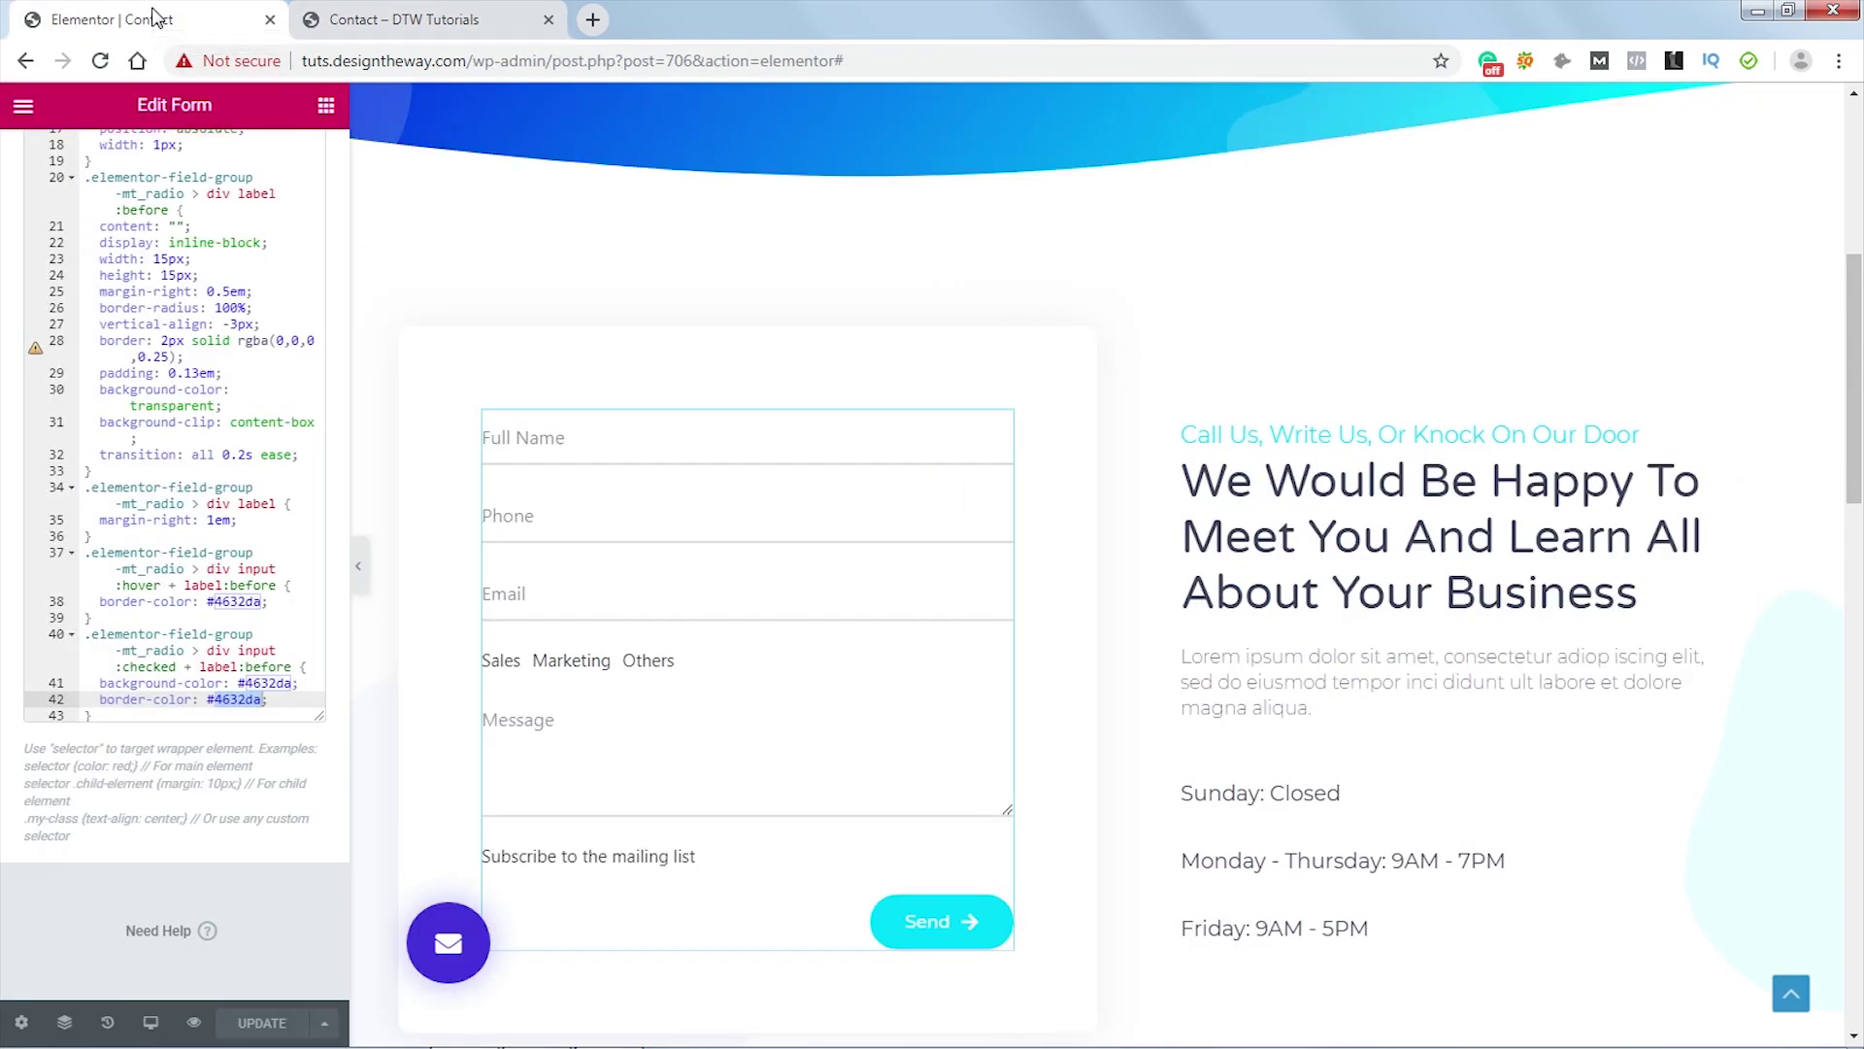
- Change the Newsletter checkbox field's ID from field_3 to mt_checkbox
left_click(105, 719)
key("Return")
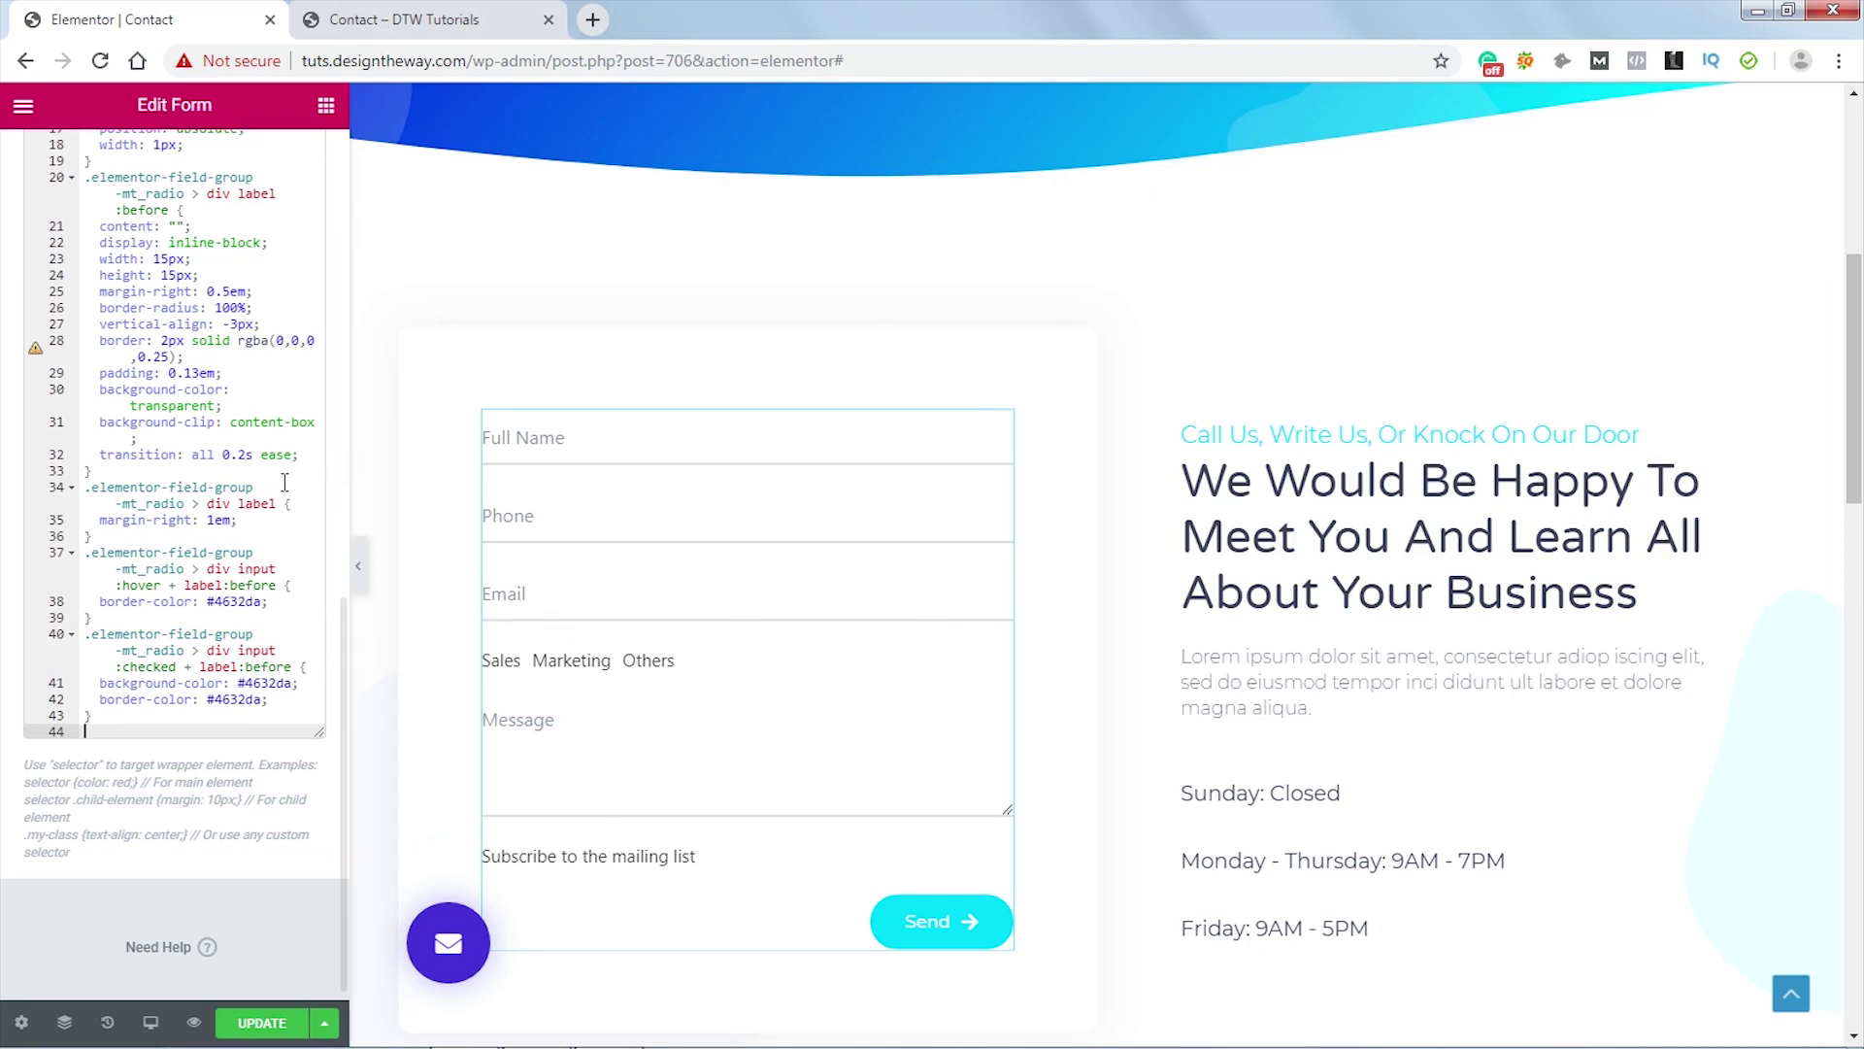
scroll(285, 482, "up", 15)
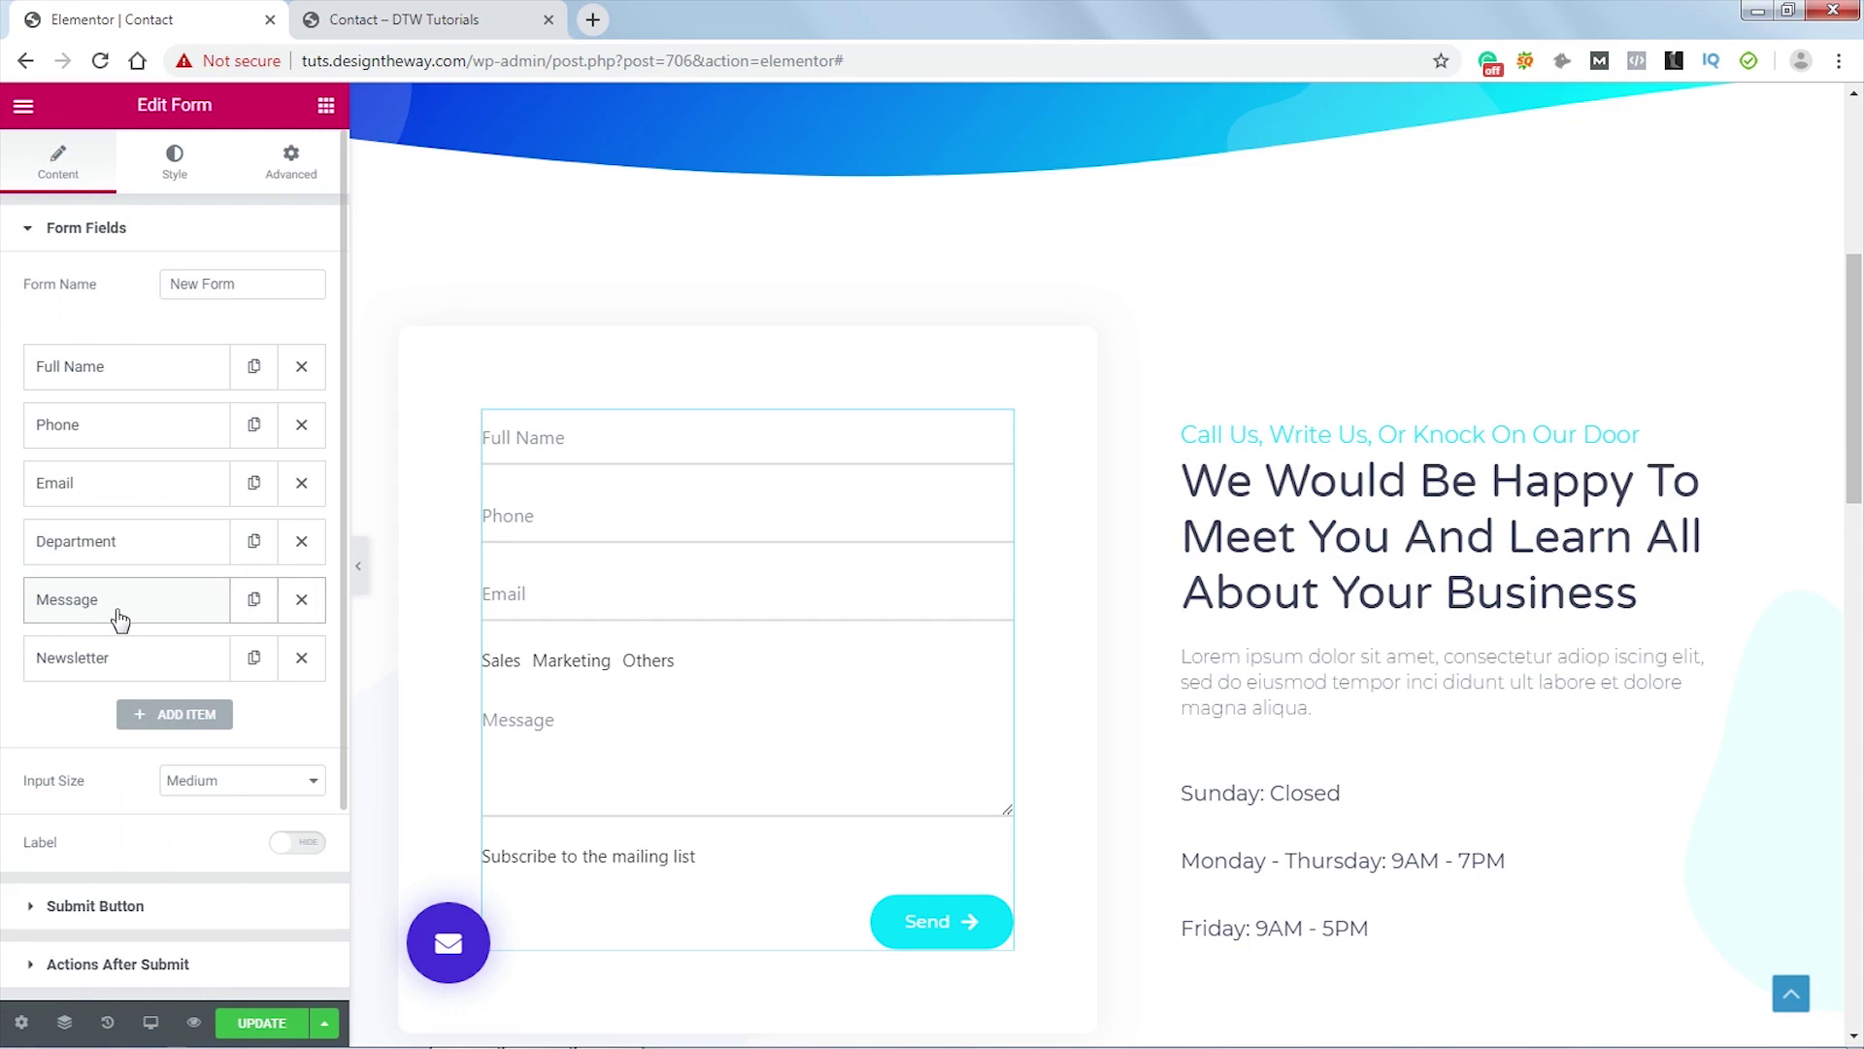
left_click(115, 669)
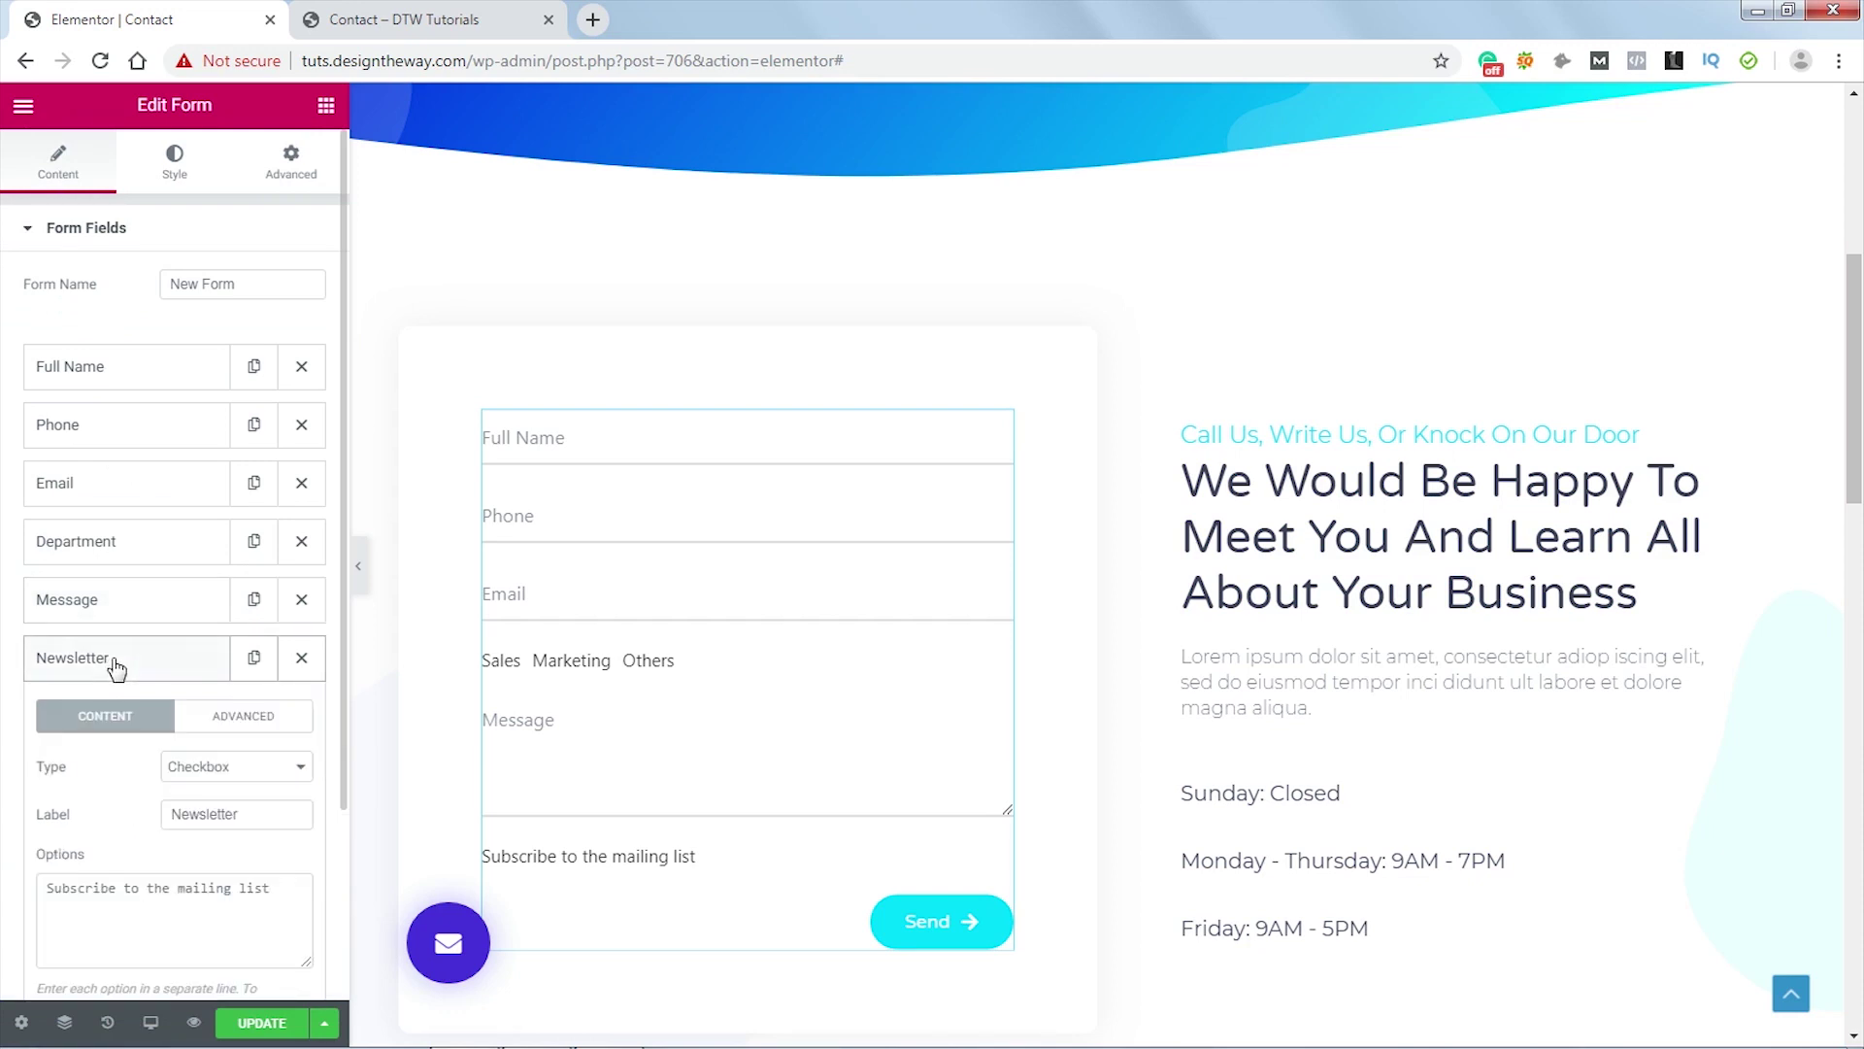
left_click(254, 718)
scroll(256, 686, "down", 1)
left_click_drag(237, 648, 168, 648)
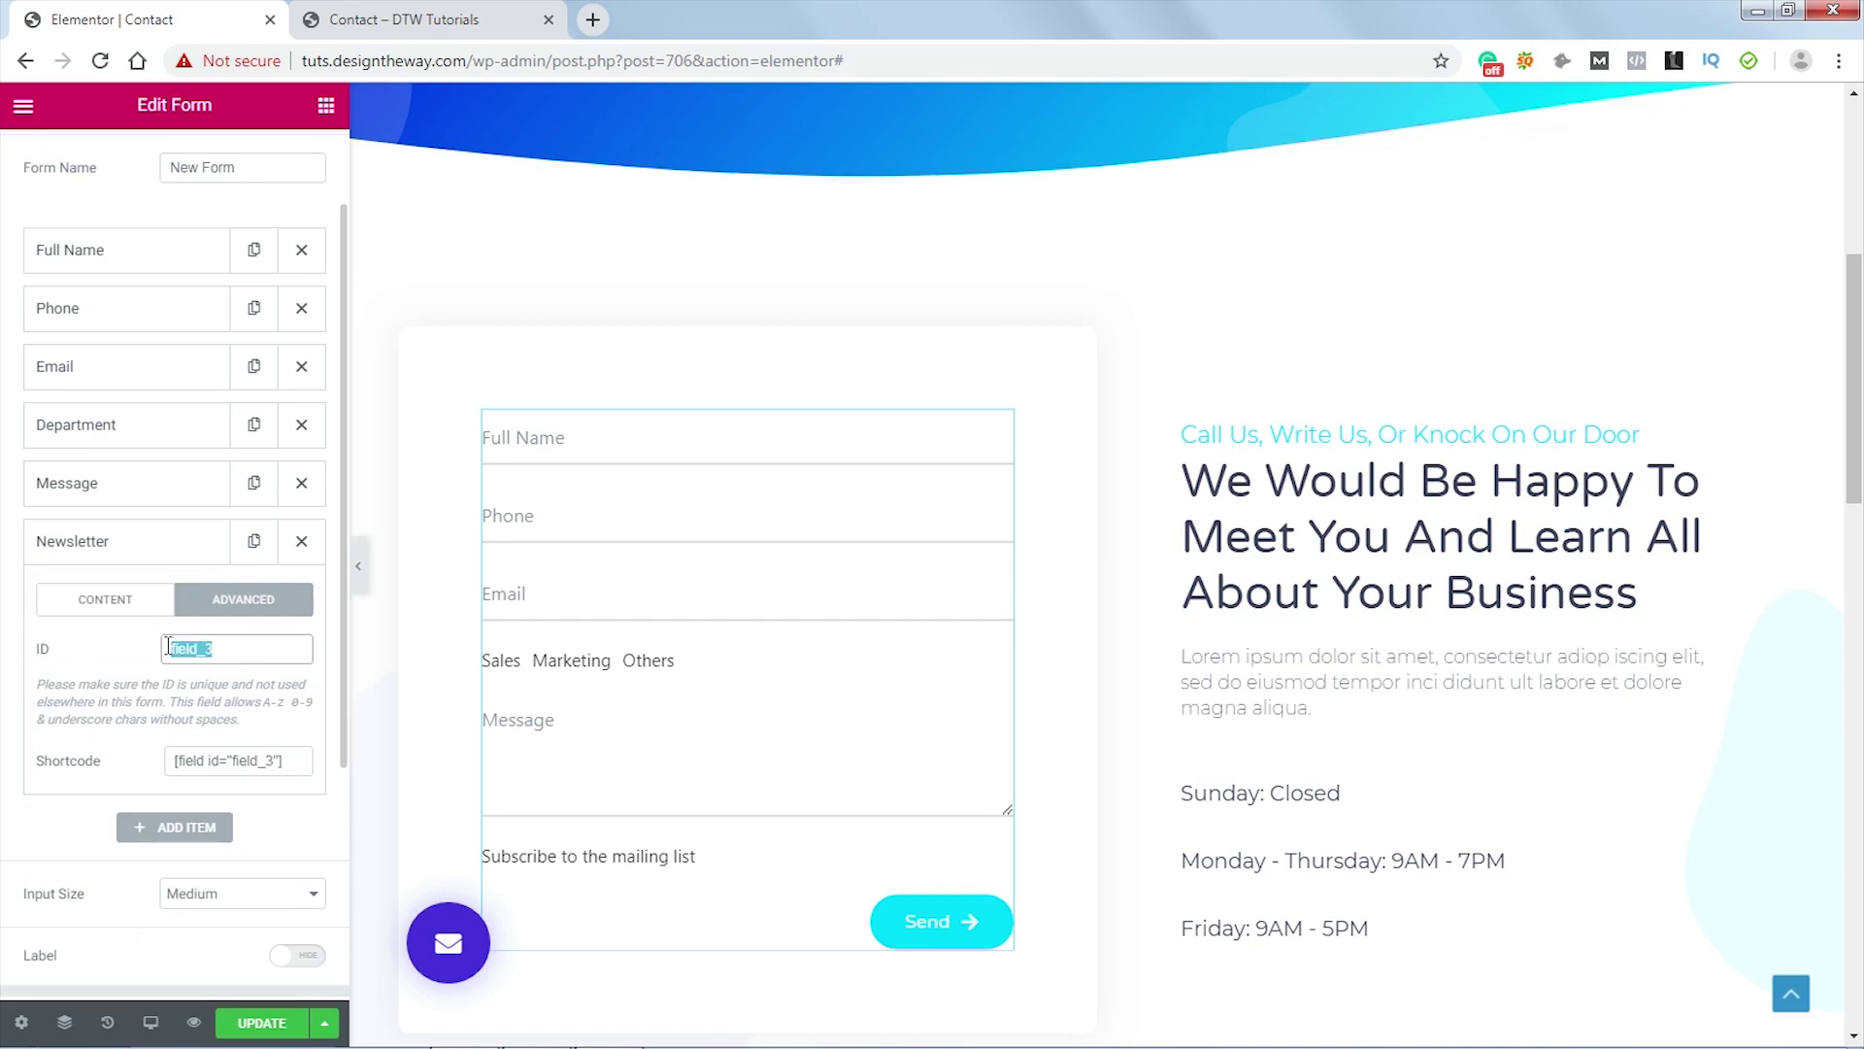
type("mt_checkbox")
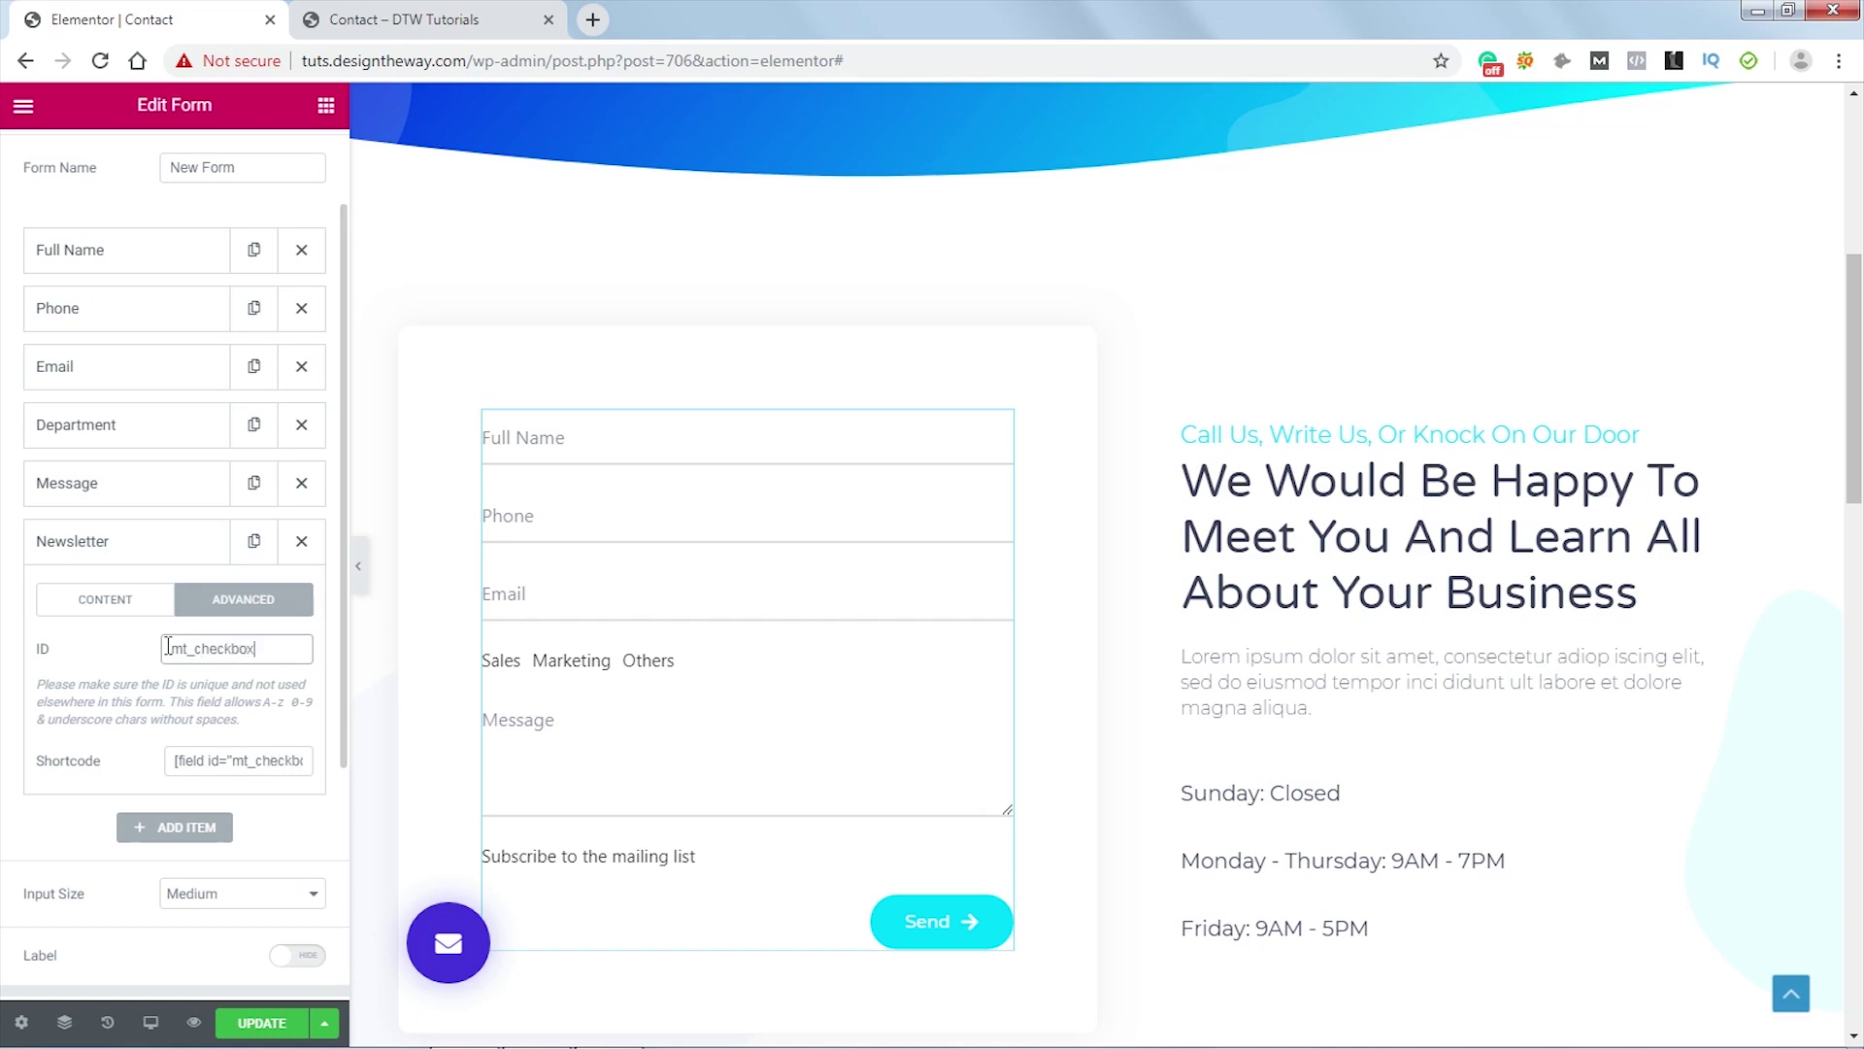
scroll(288, 404, "up", 2)
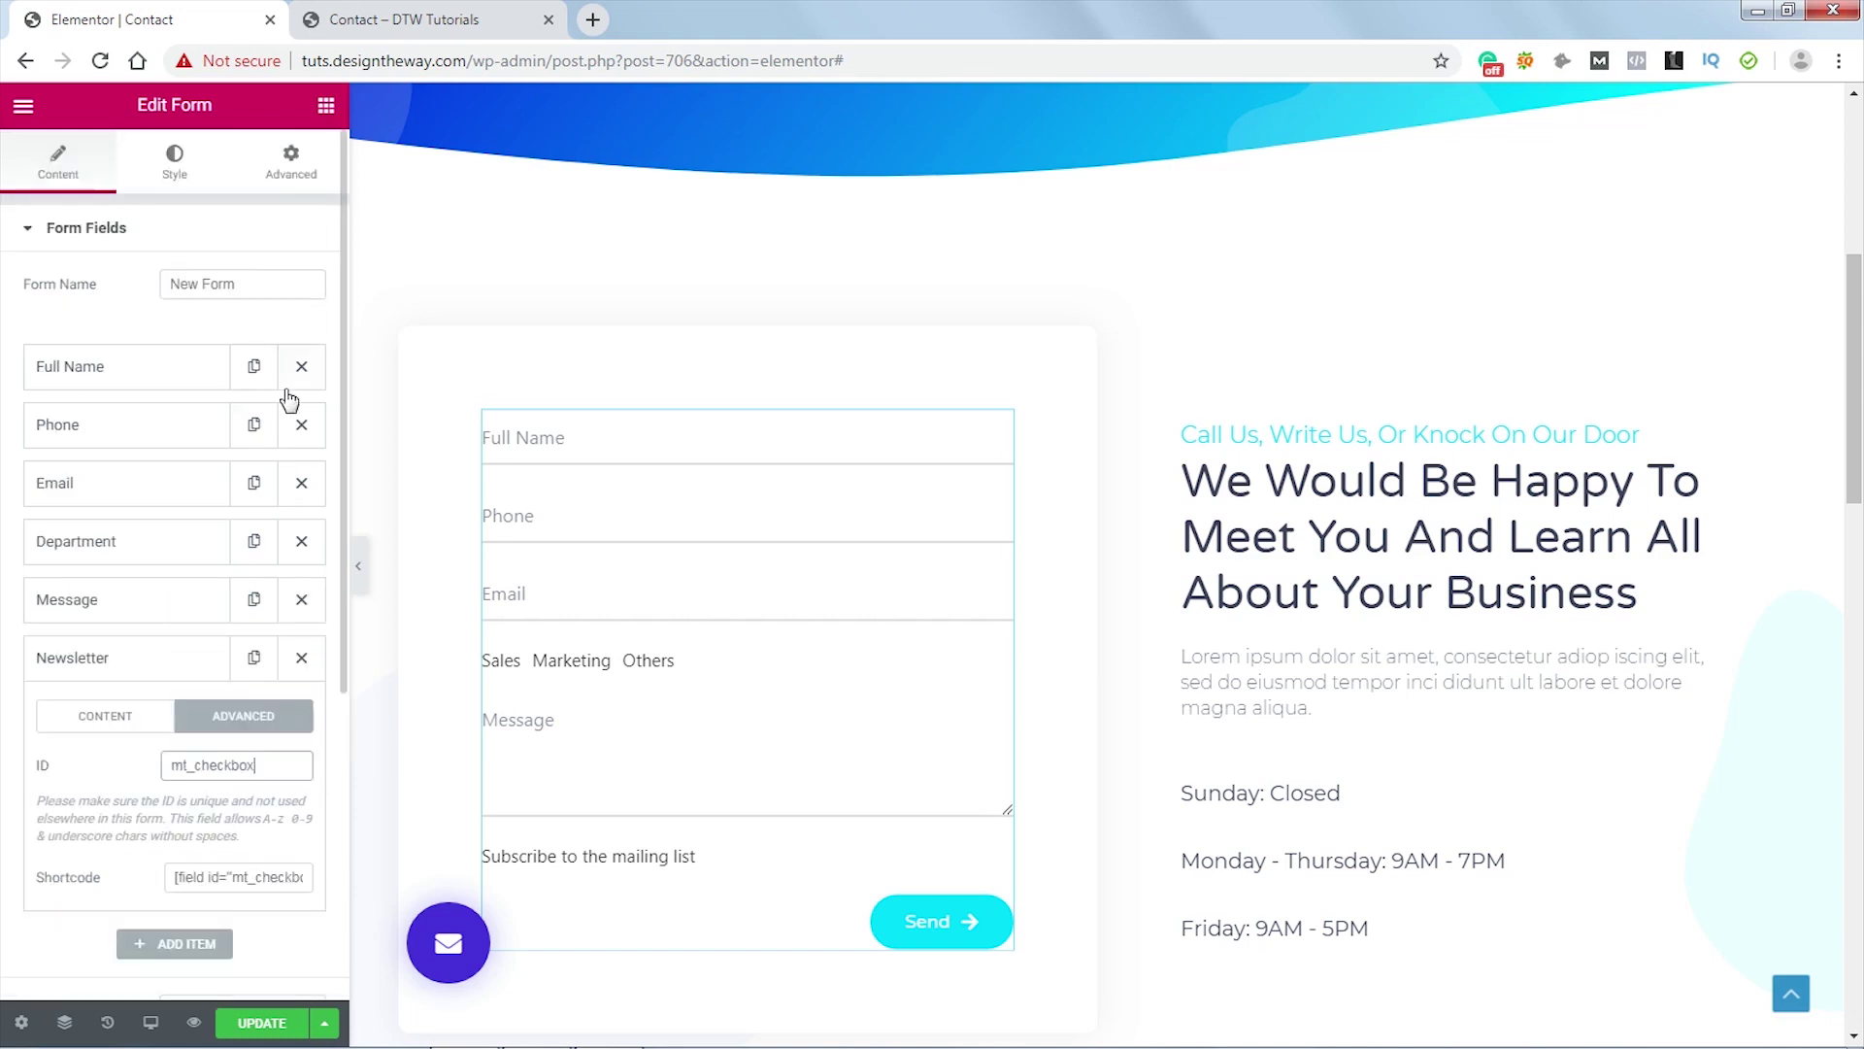
- Paste the mt_checkbox label:before rule drawing a 15px bordered box into Custom CSS
left_click(291, 163)
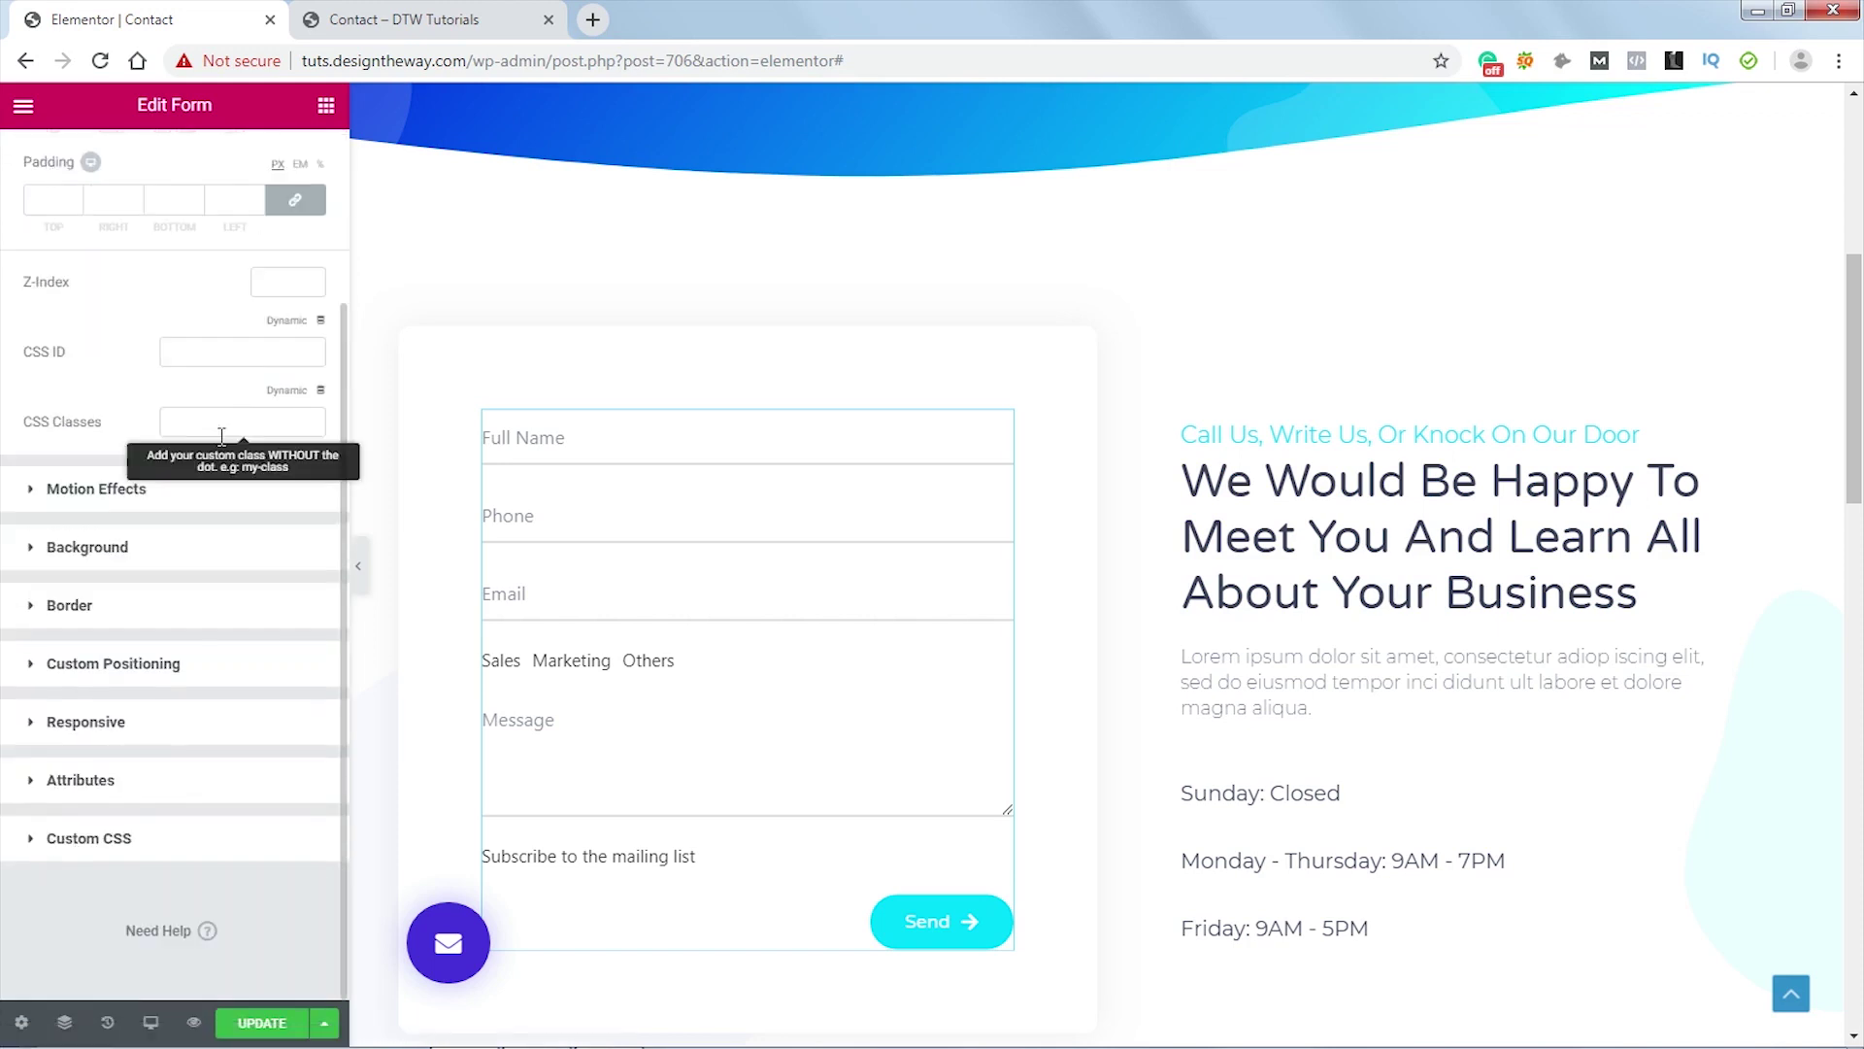
left_click(118, 837)
key("ctrl+v")
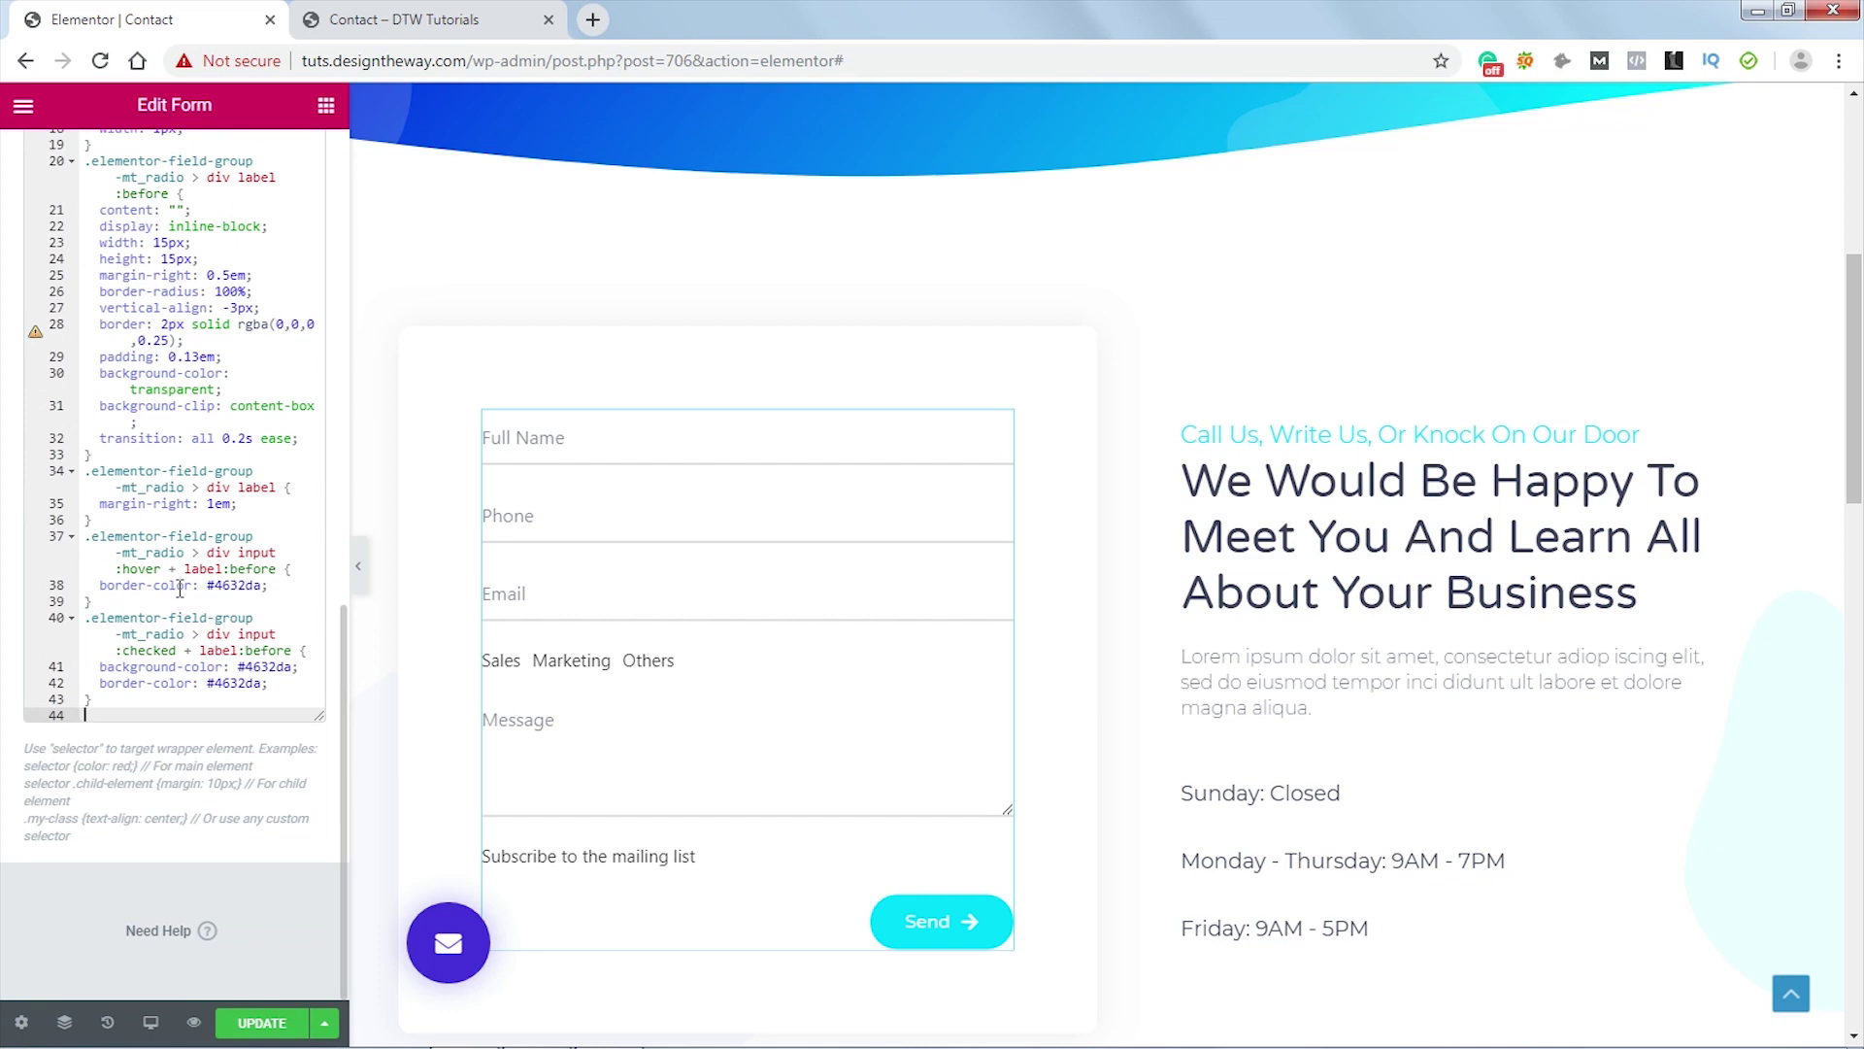
type(".elementor-field-group-mt_checkbox > div label:before {   content: \"\";   display: inline-block;   width: 15px;   height: 15px;   margin-right: 0.5em;   vertical-align: -3px;   border: 2px solid rgba(0,0,0,0.25);   padding: 0.12em;   background-color: transparent;   background-clip: content-box;   transition: all 0.2s ease; }")
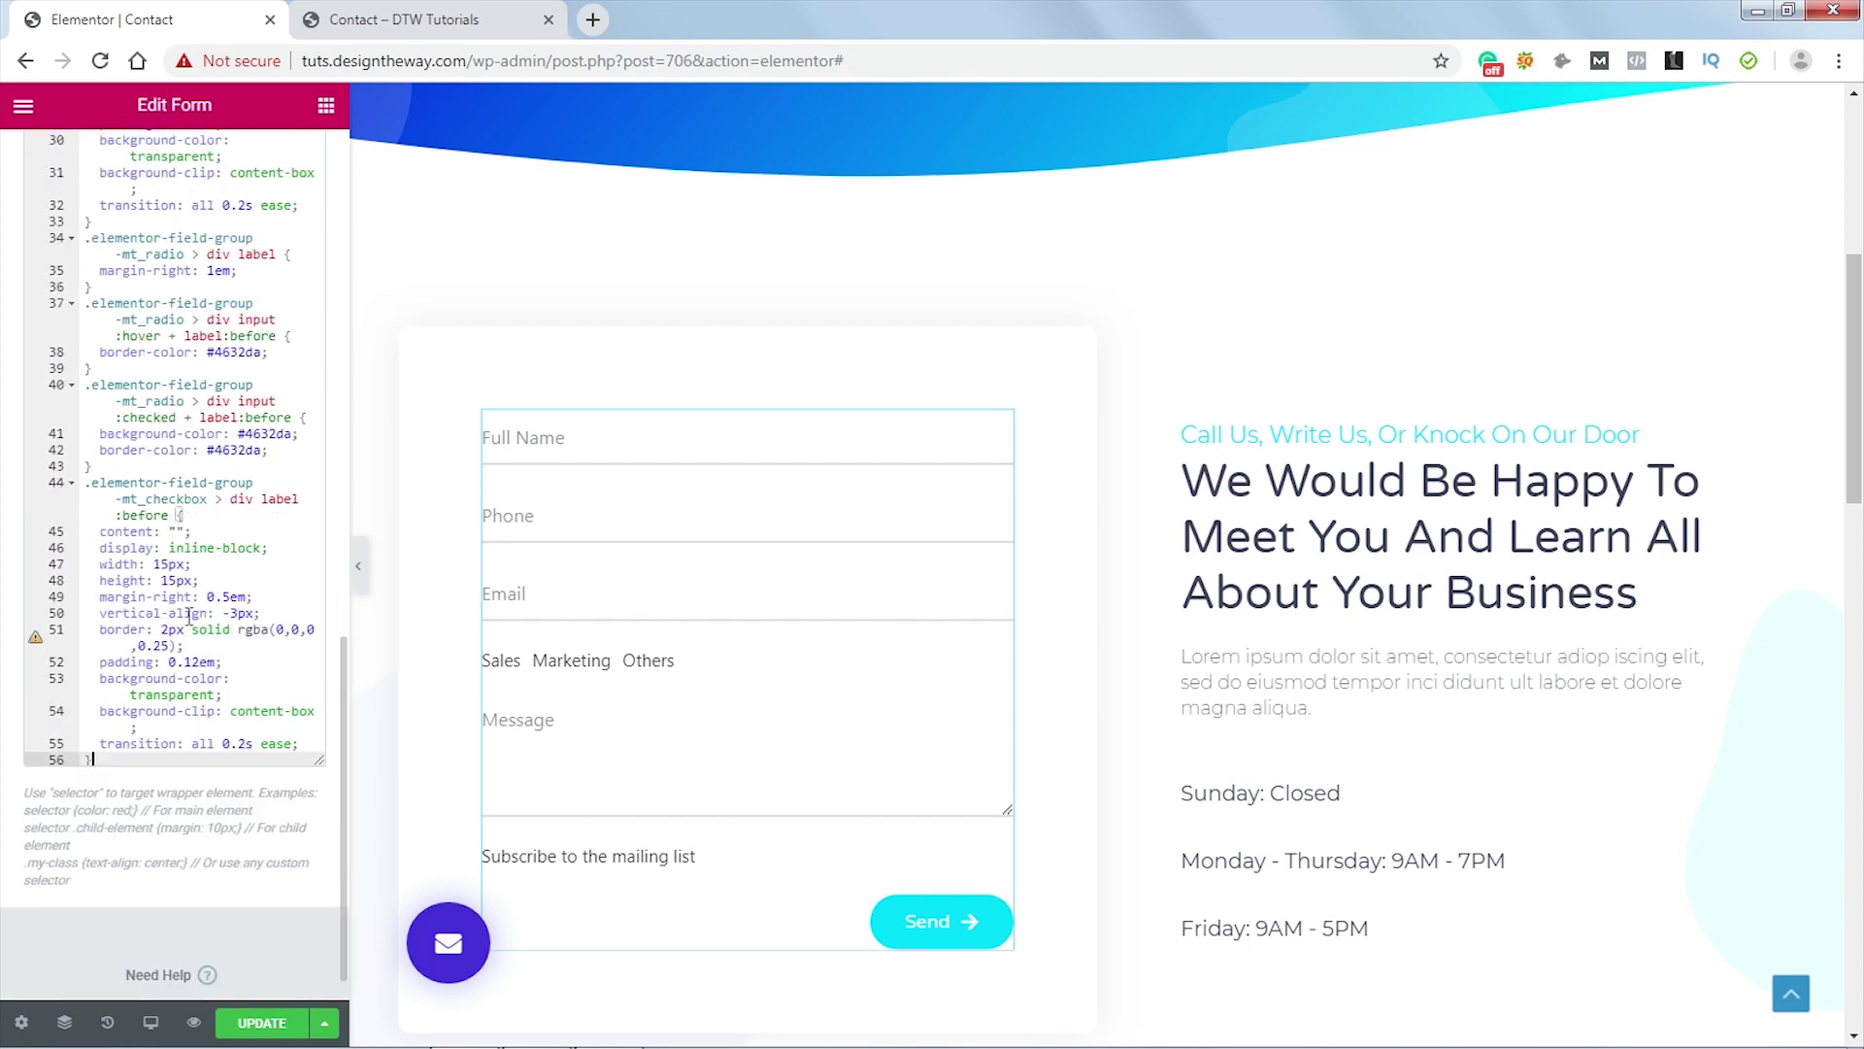
scroll(163, 574, "up", 3)
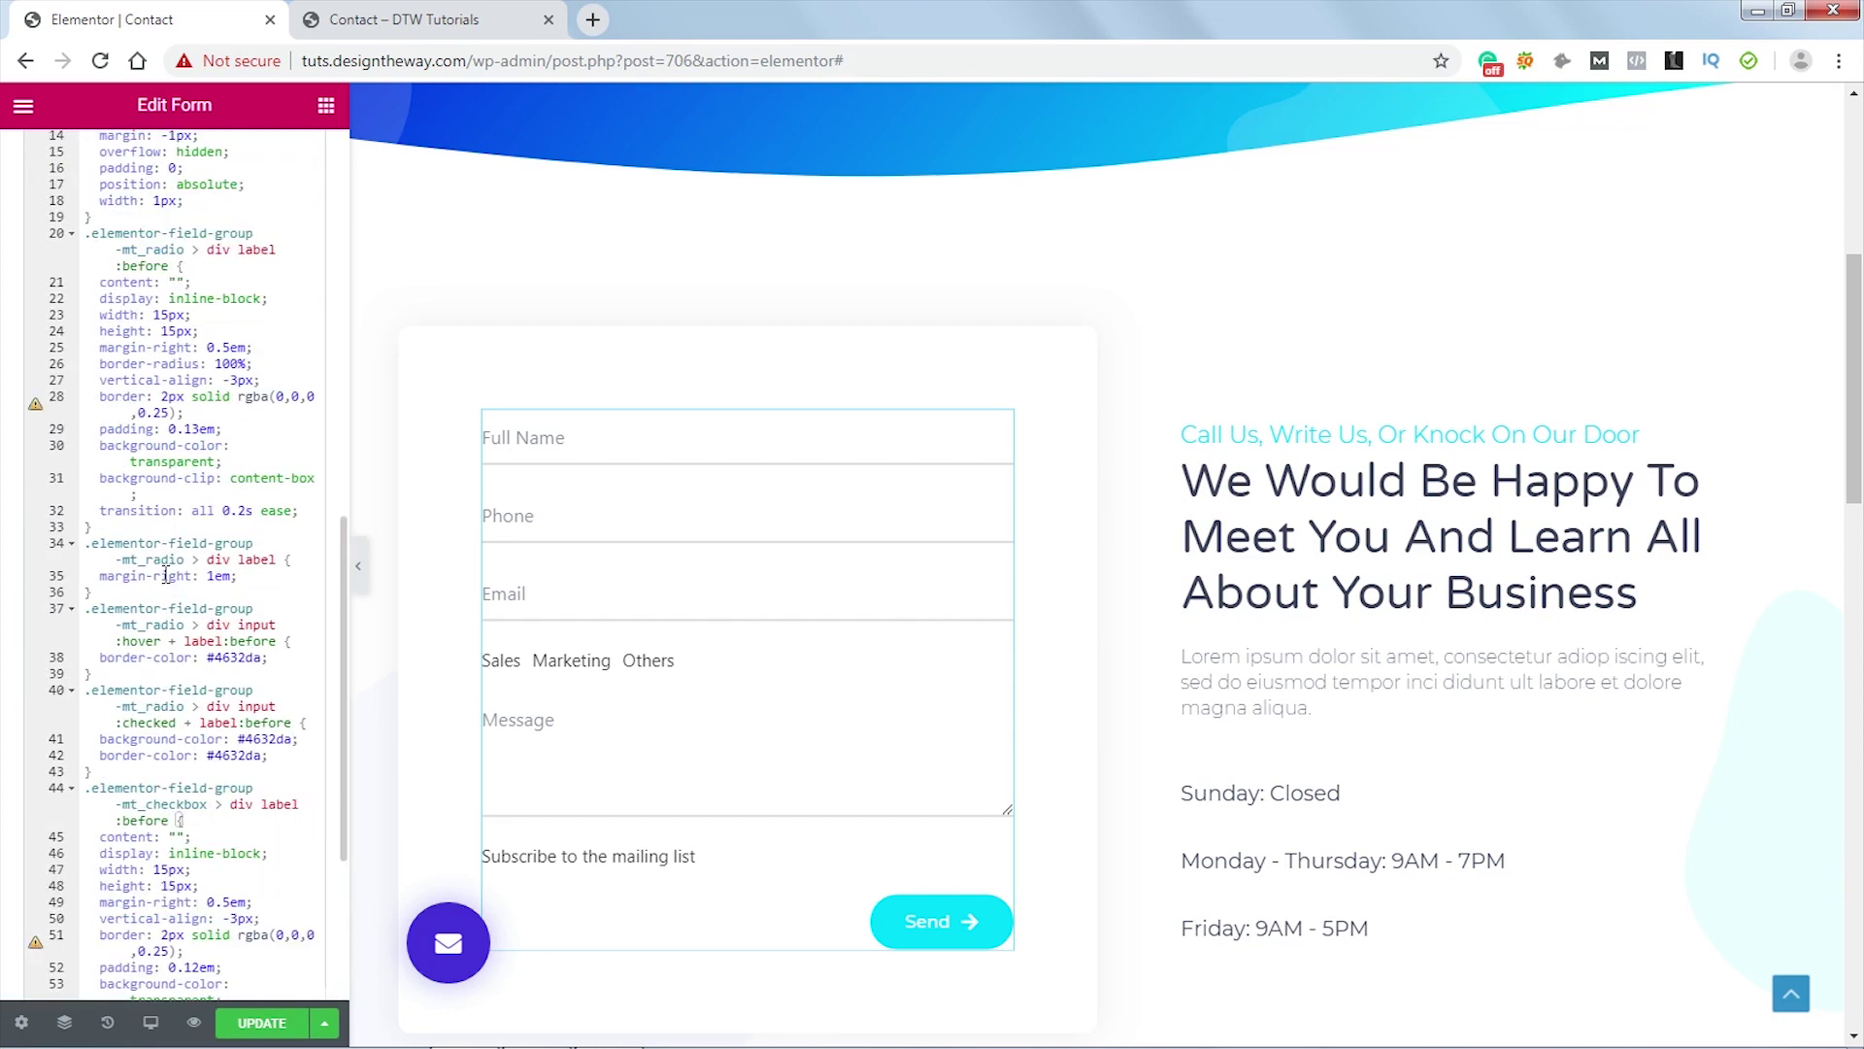
scroll(216, 313, "down", 4)
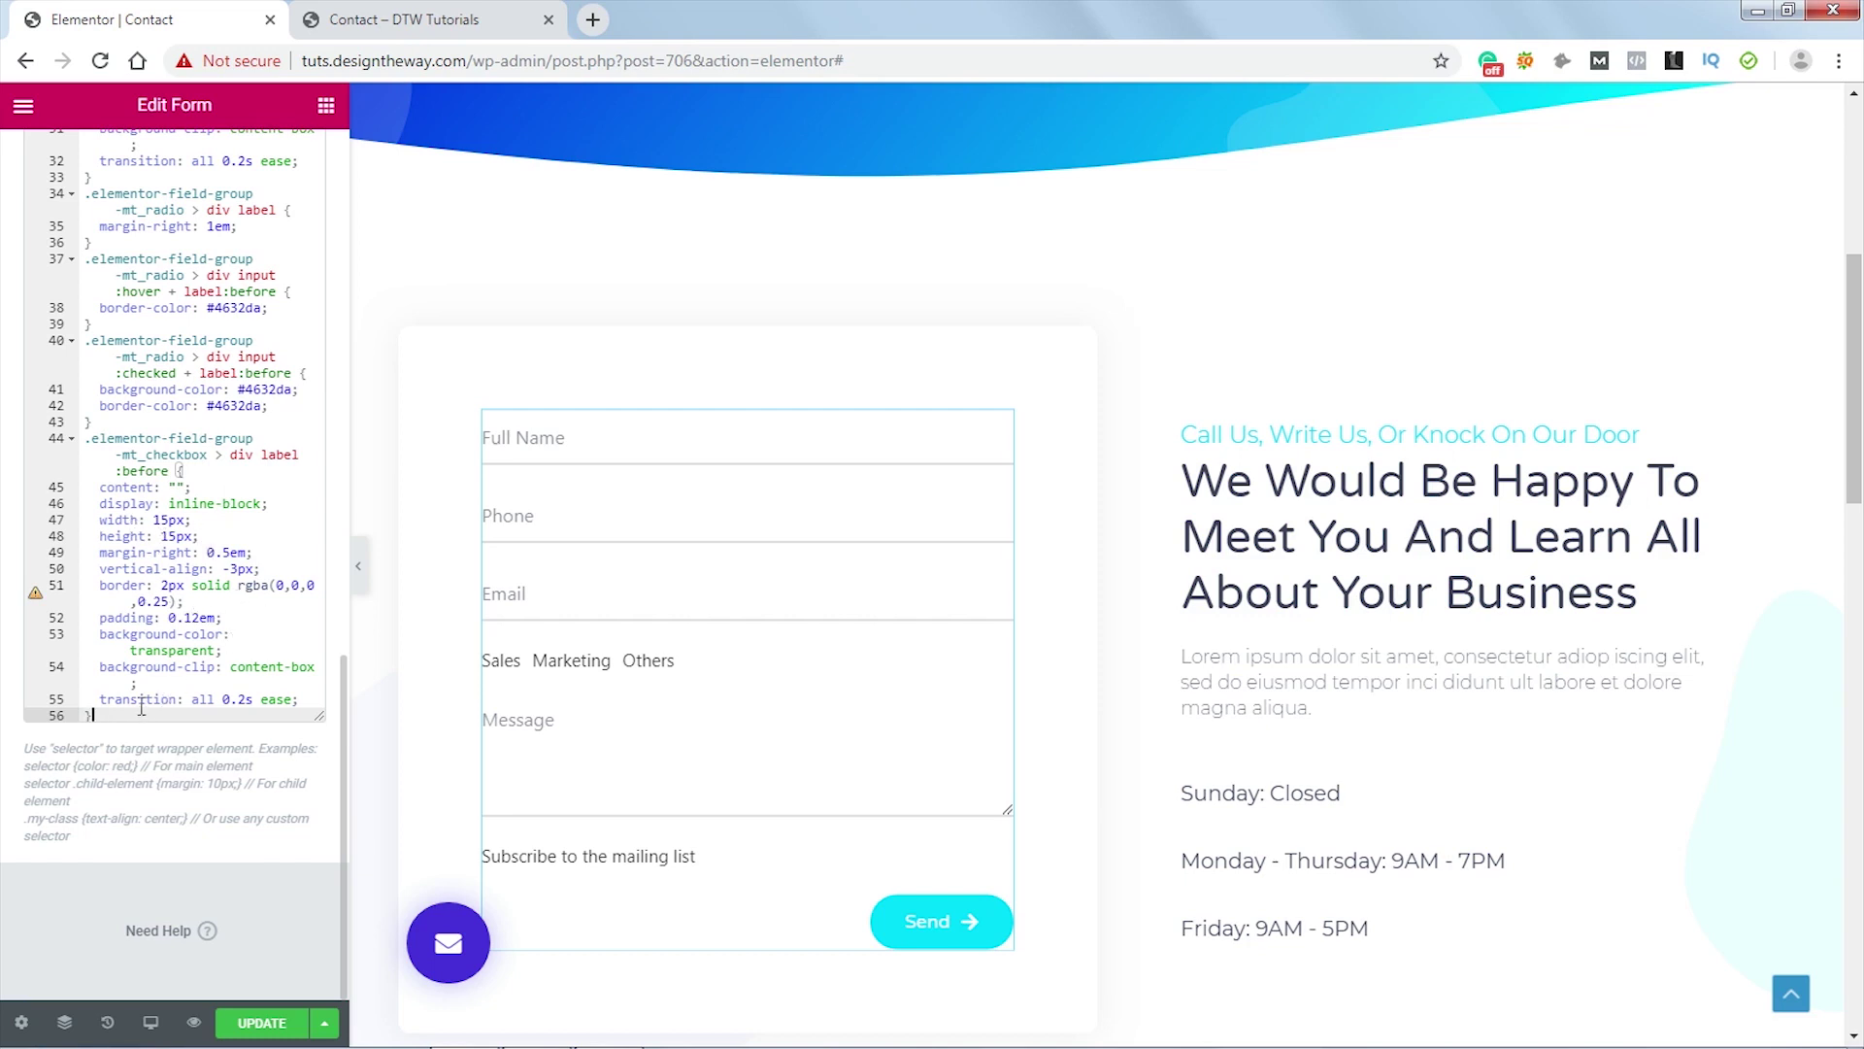
- Add the mt_checkbox label rule (1em right margin, relative position) and the hidden tick rule
key("Return")
type(".elementor-field-group-mt_checkbox > div label {   margin-right: 1em;   position: relative; }")
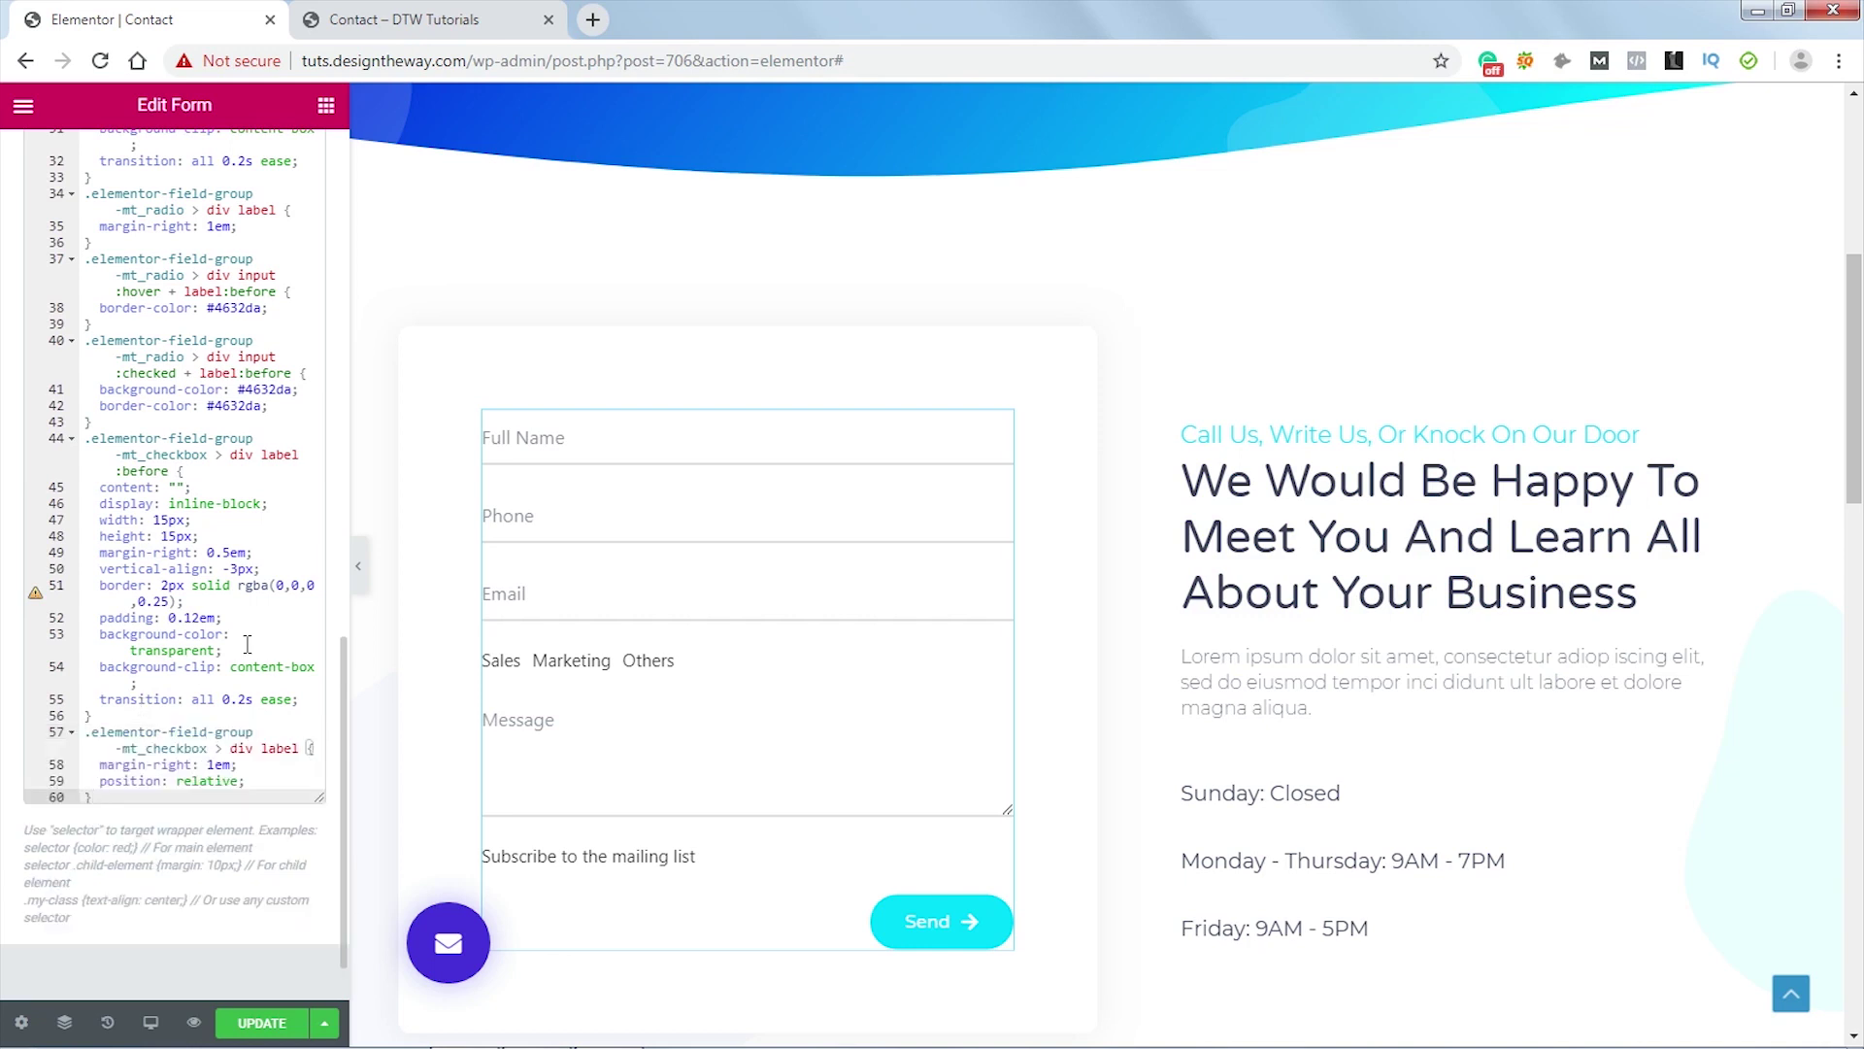
scroll(247, 644, "down", 1)
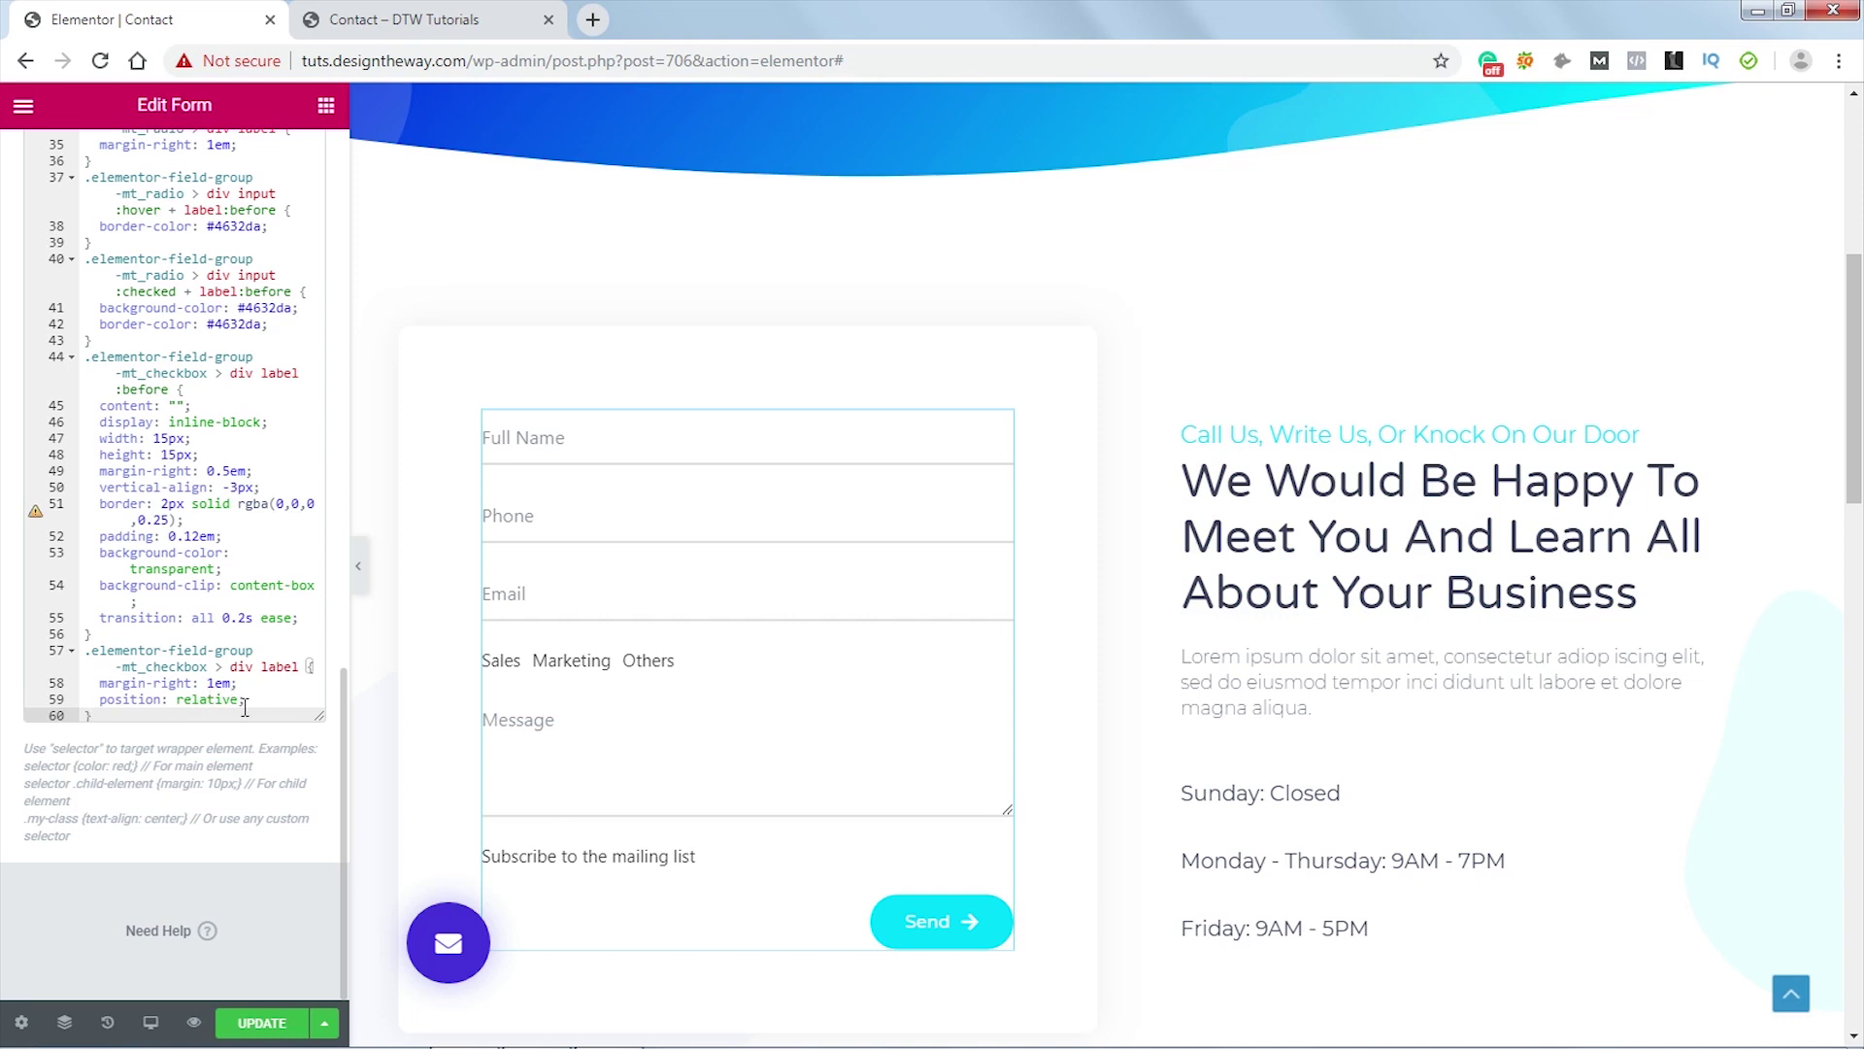
key("Return")
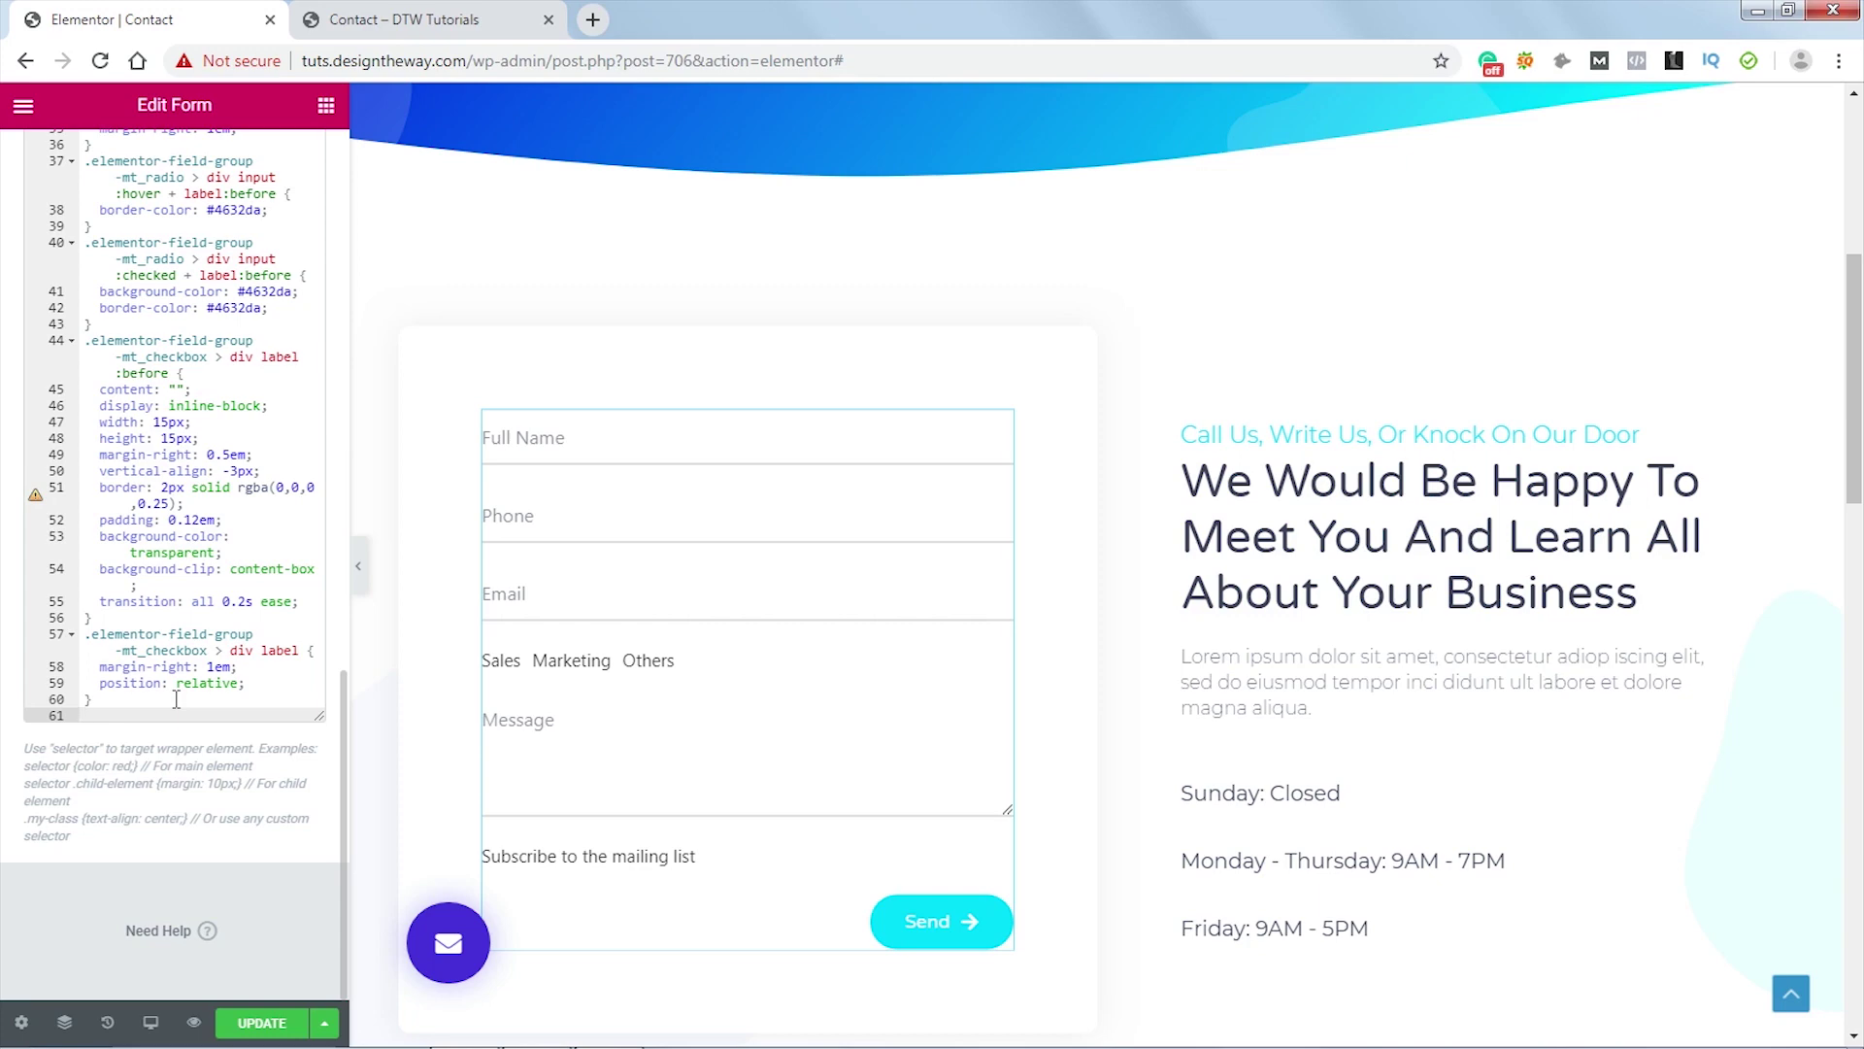
type(".elementor-field-group-mt_checkbox > div label:after {   border-right: 2px solid #fff;   border-top: 2px solid #fff;   content: \"\";   height: 11px;   left: 2px;   position: absolute;   top: 9px;   transform: scaleX(-1) rotate(135deg);   transform-origin: left top;   width: 6px;   display: none; }")
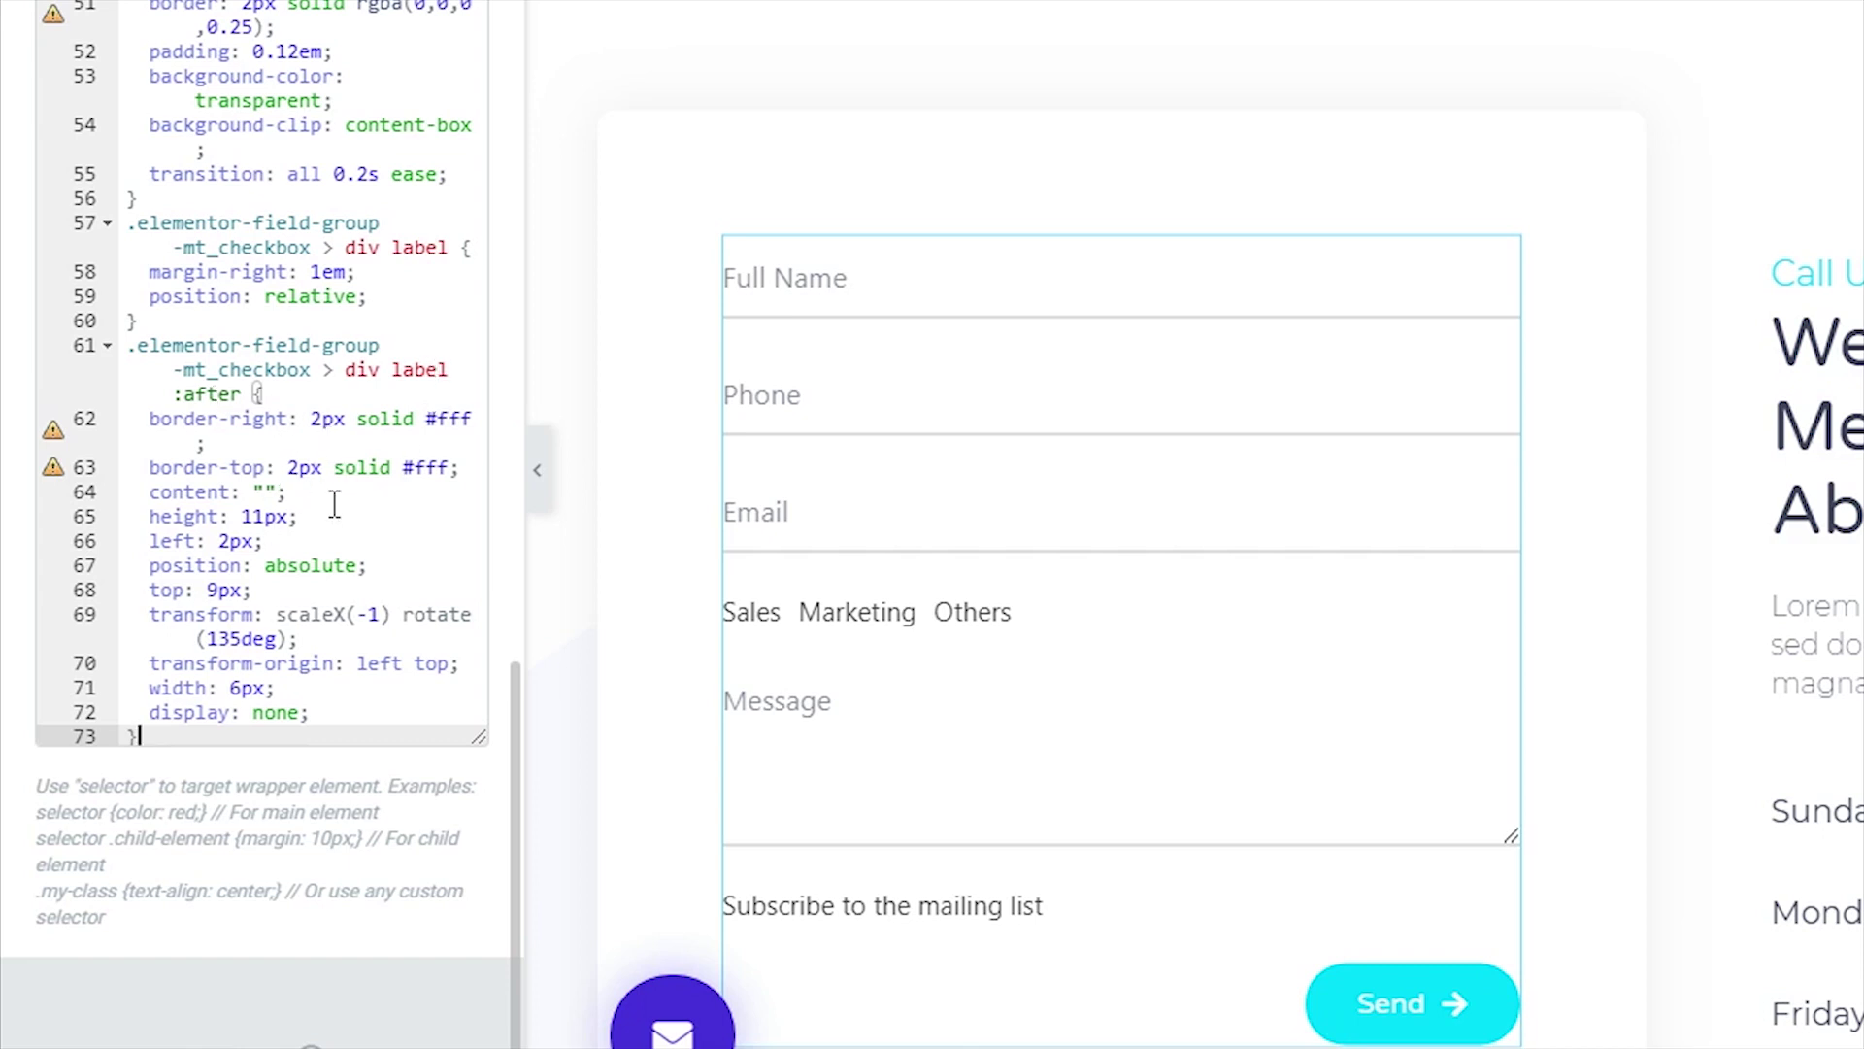
- Point out the tick's display: none and add the input:hover rule with a #4632da border
scroll(379, 544, "down", 1)
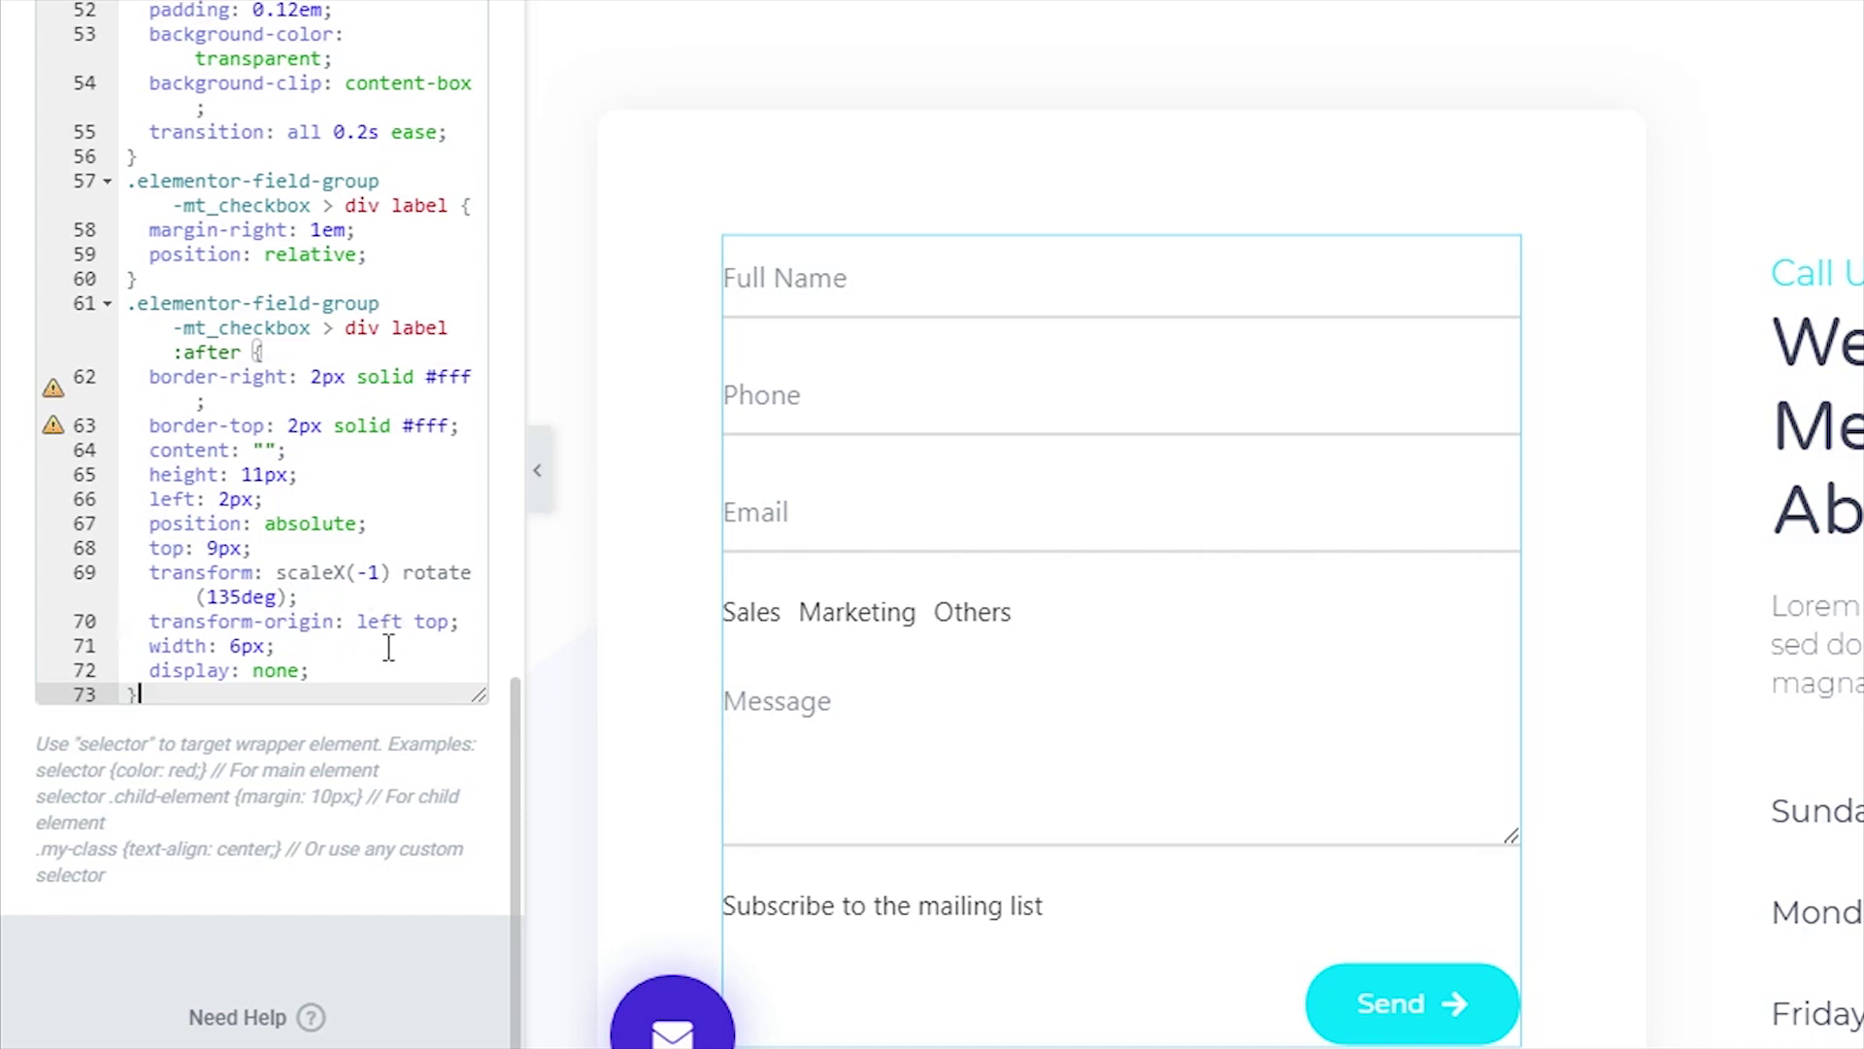
left_click(166, 670)
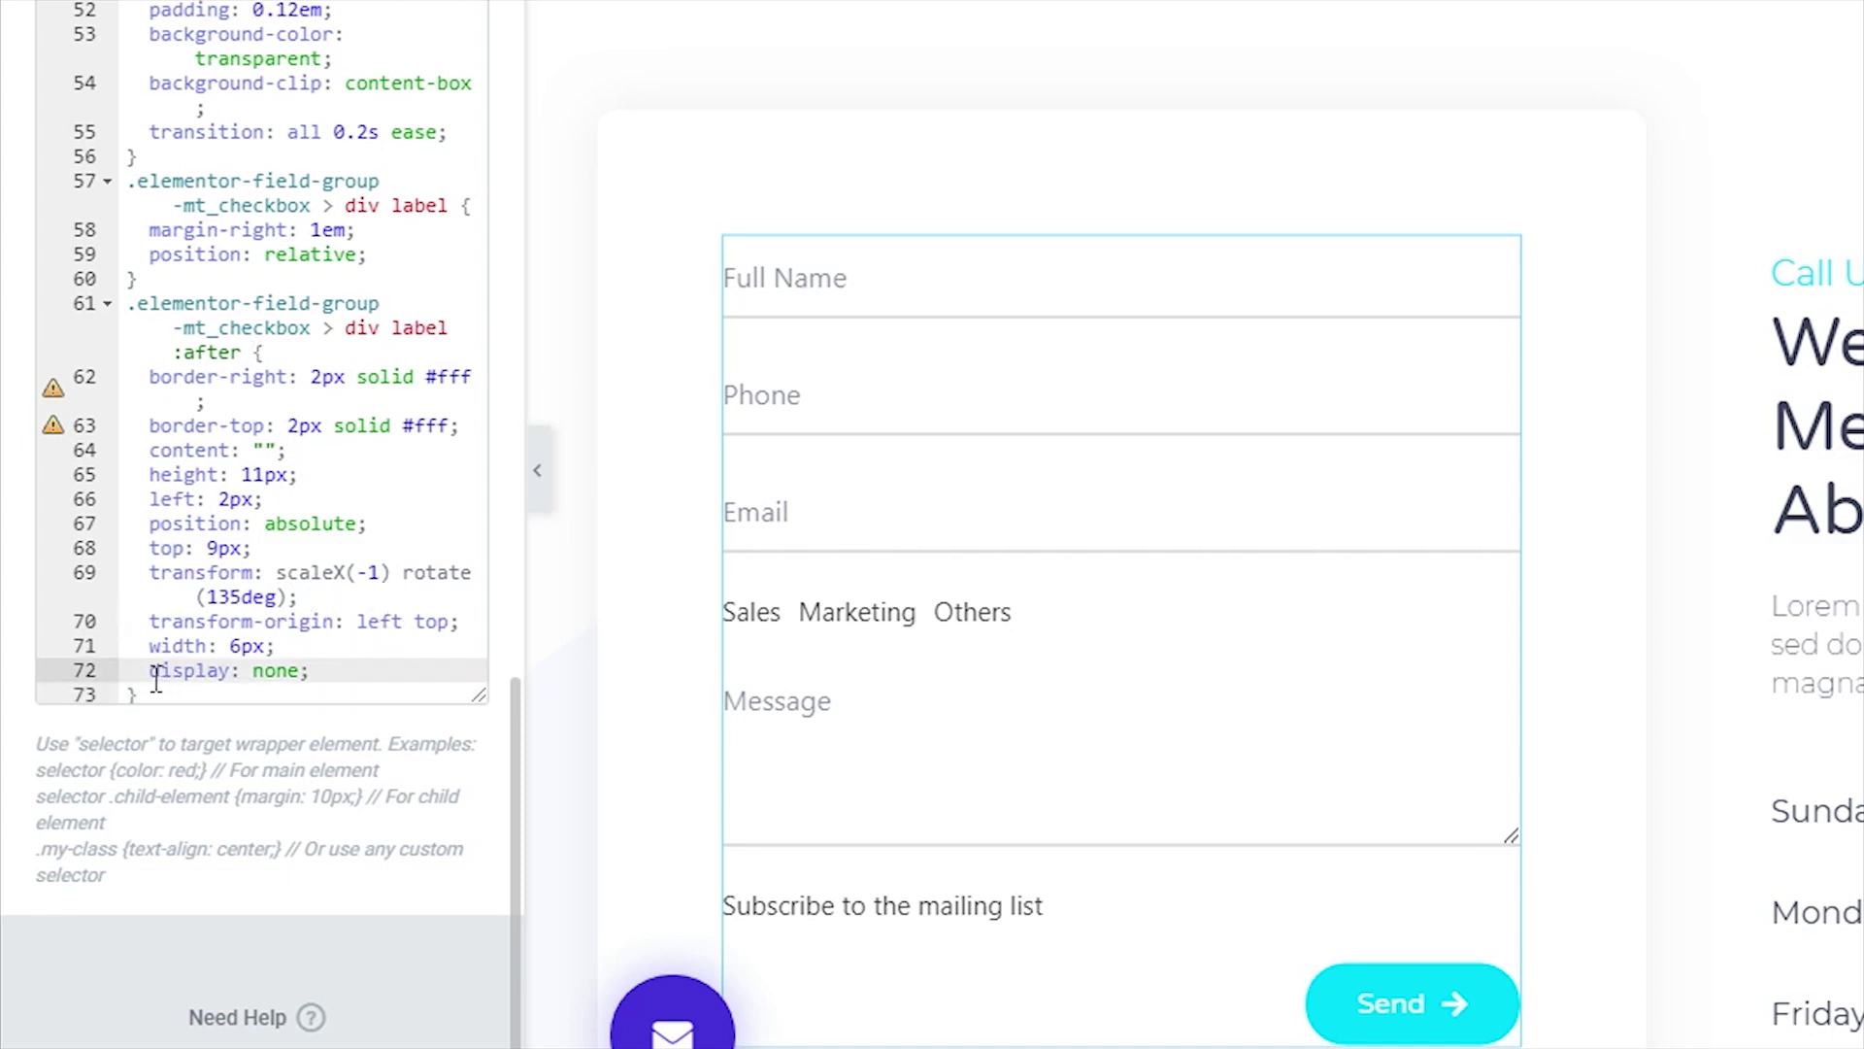
left_click_drag(149, 670, 312, 670)
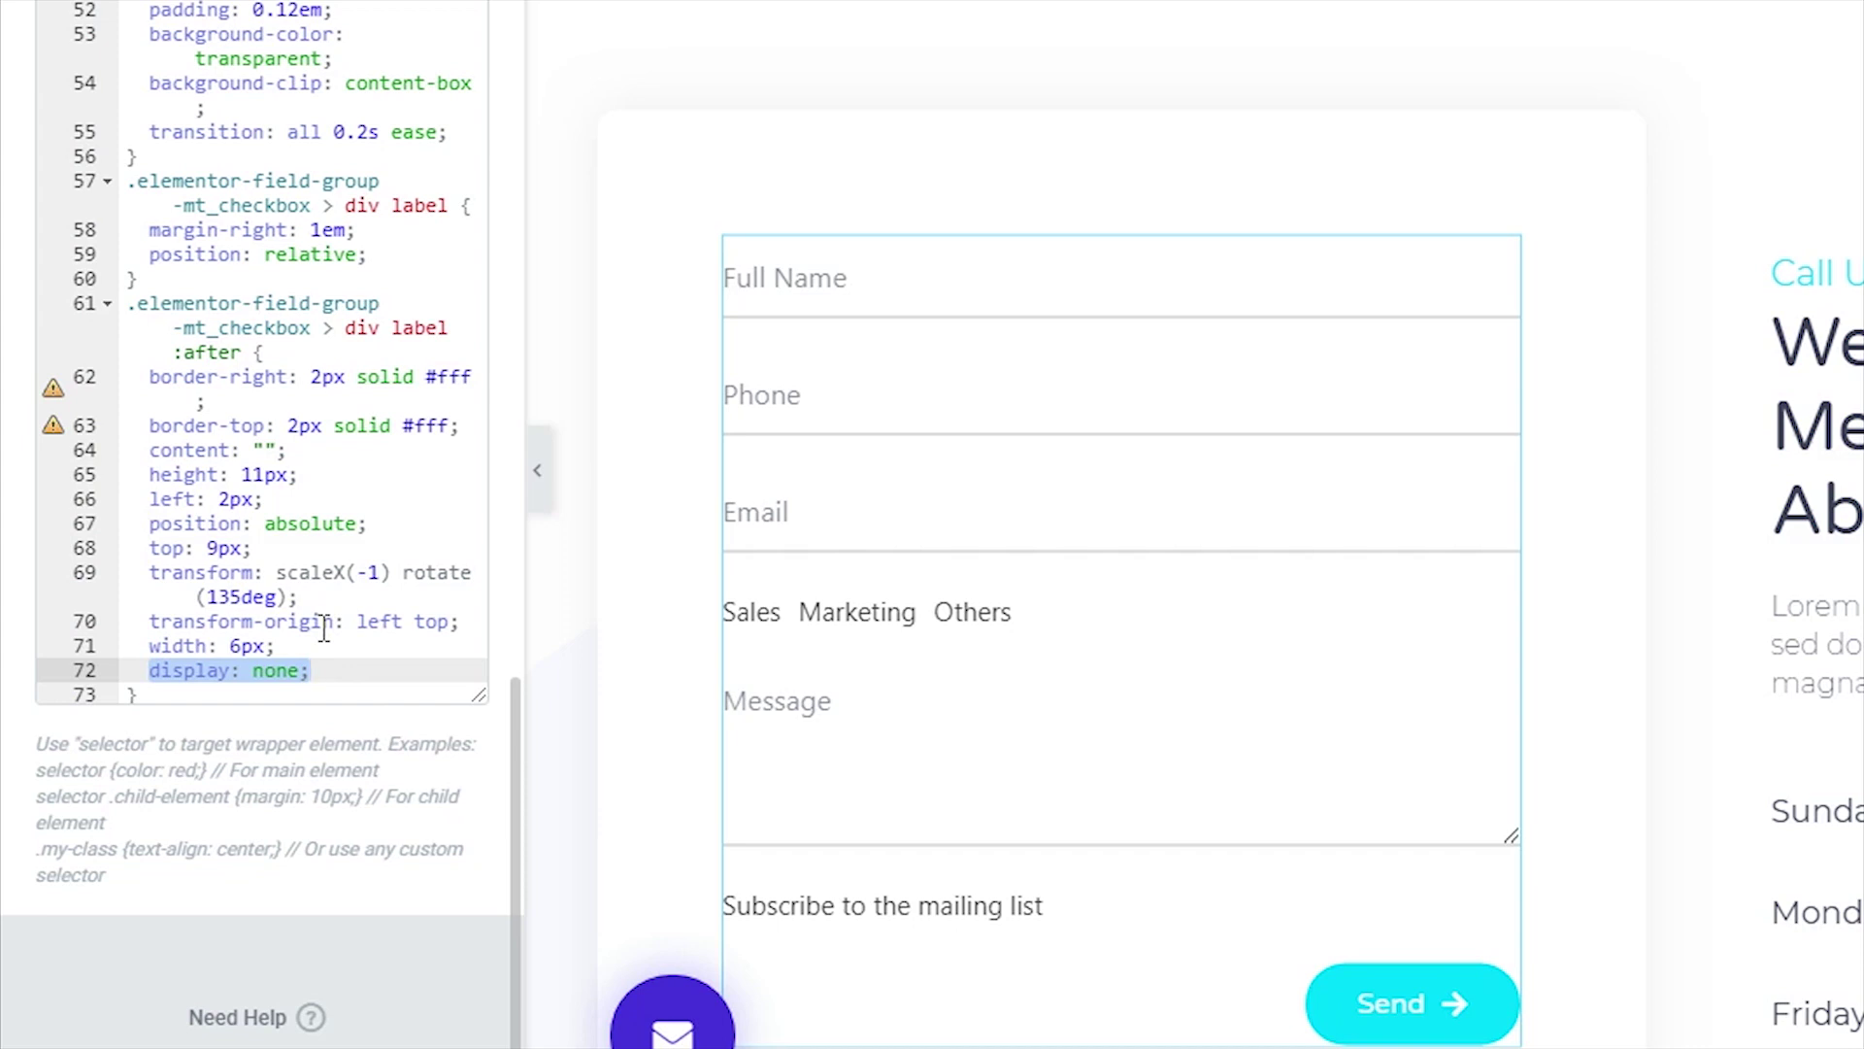
left_click(182, 694)
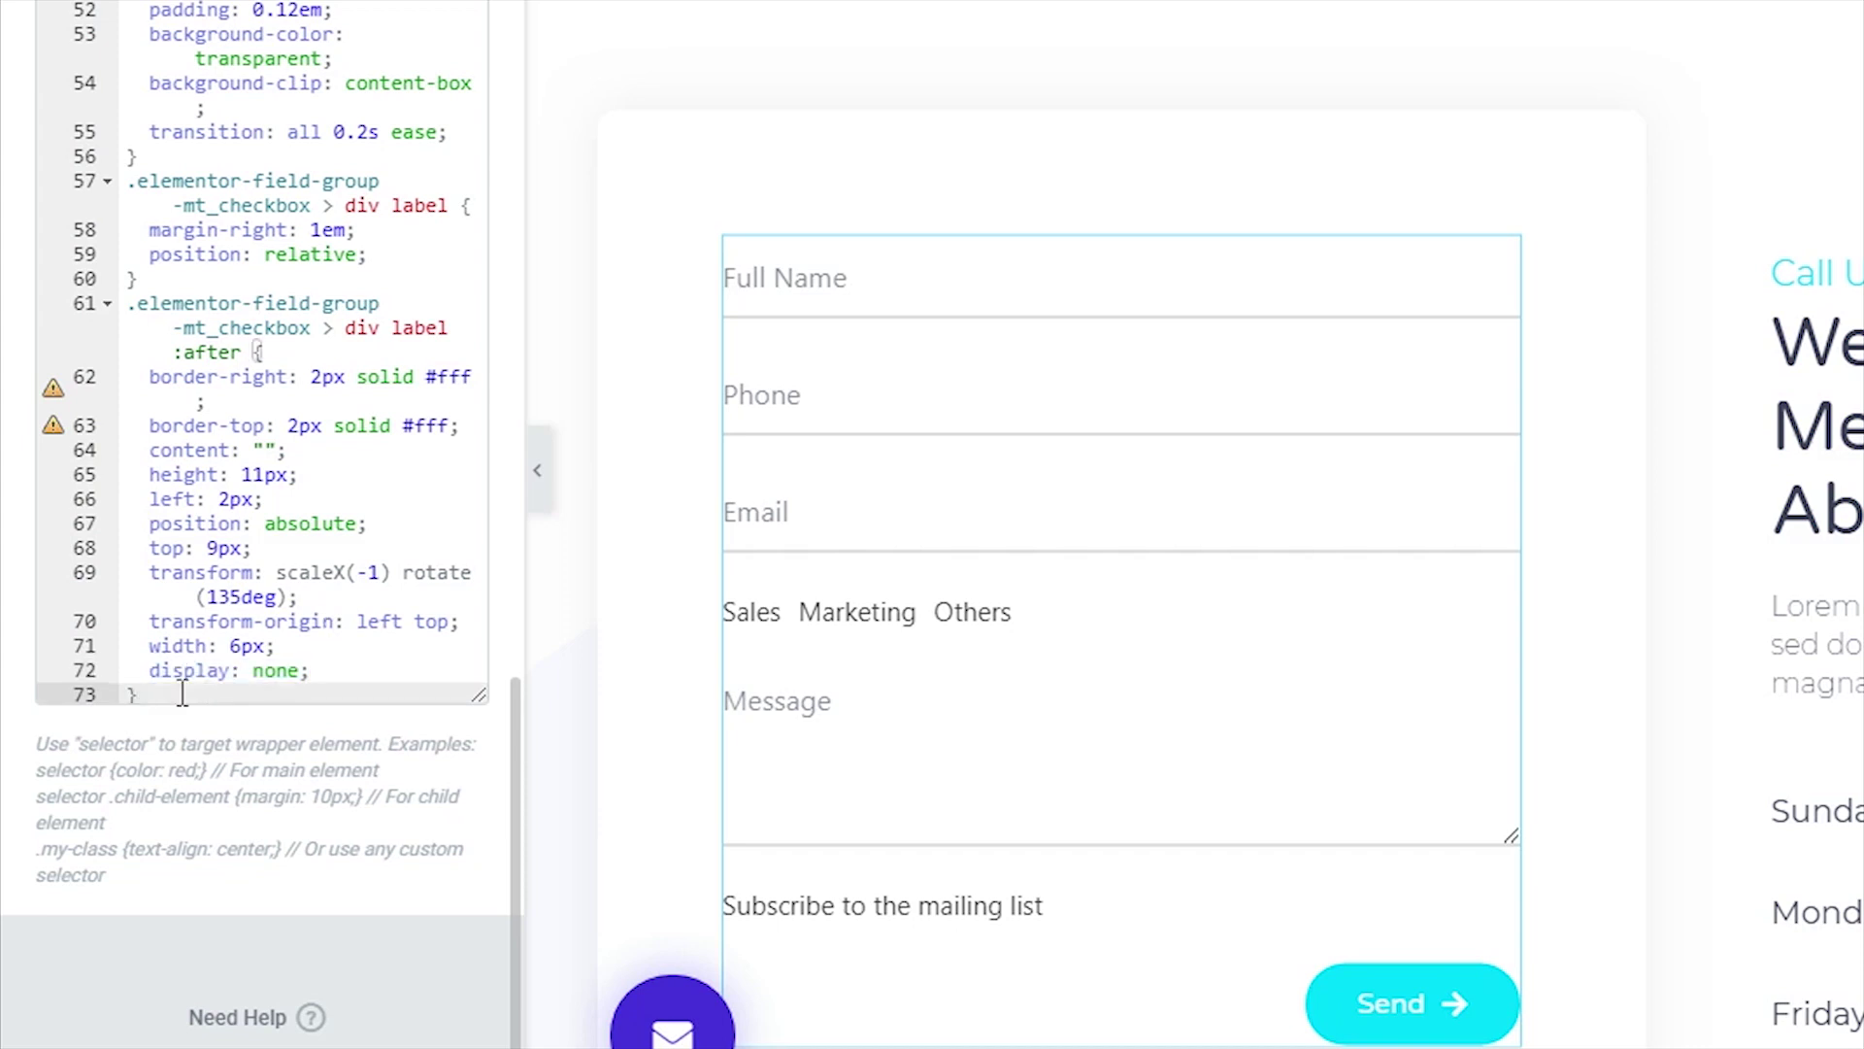
key("Return")
type(".elementor-field-group-mt_checkbox > div input:hover + label:before {   border-color: #4632da; }")
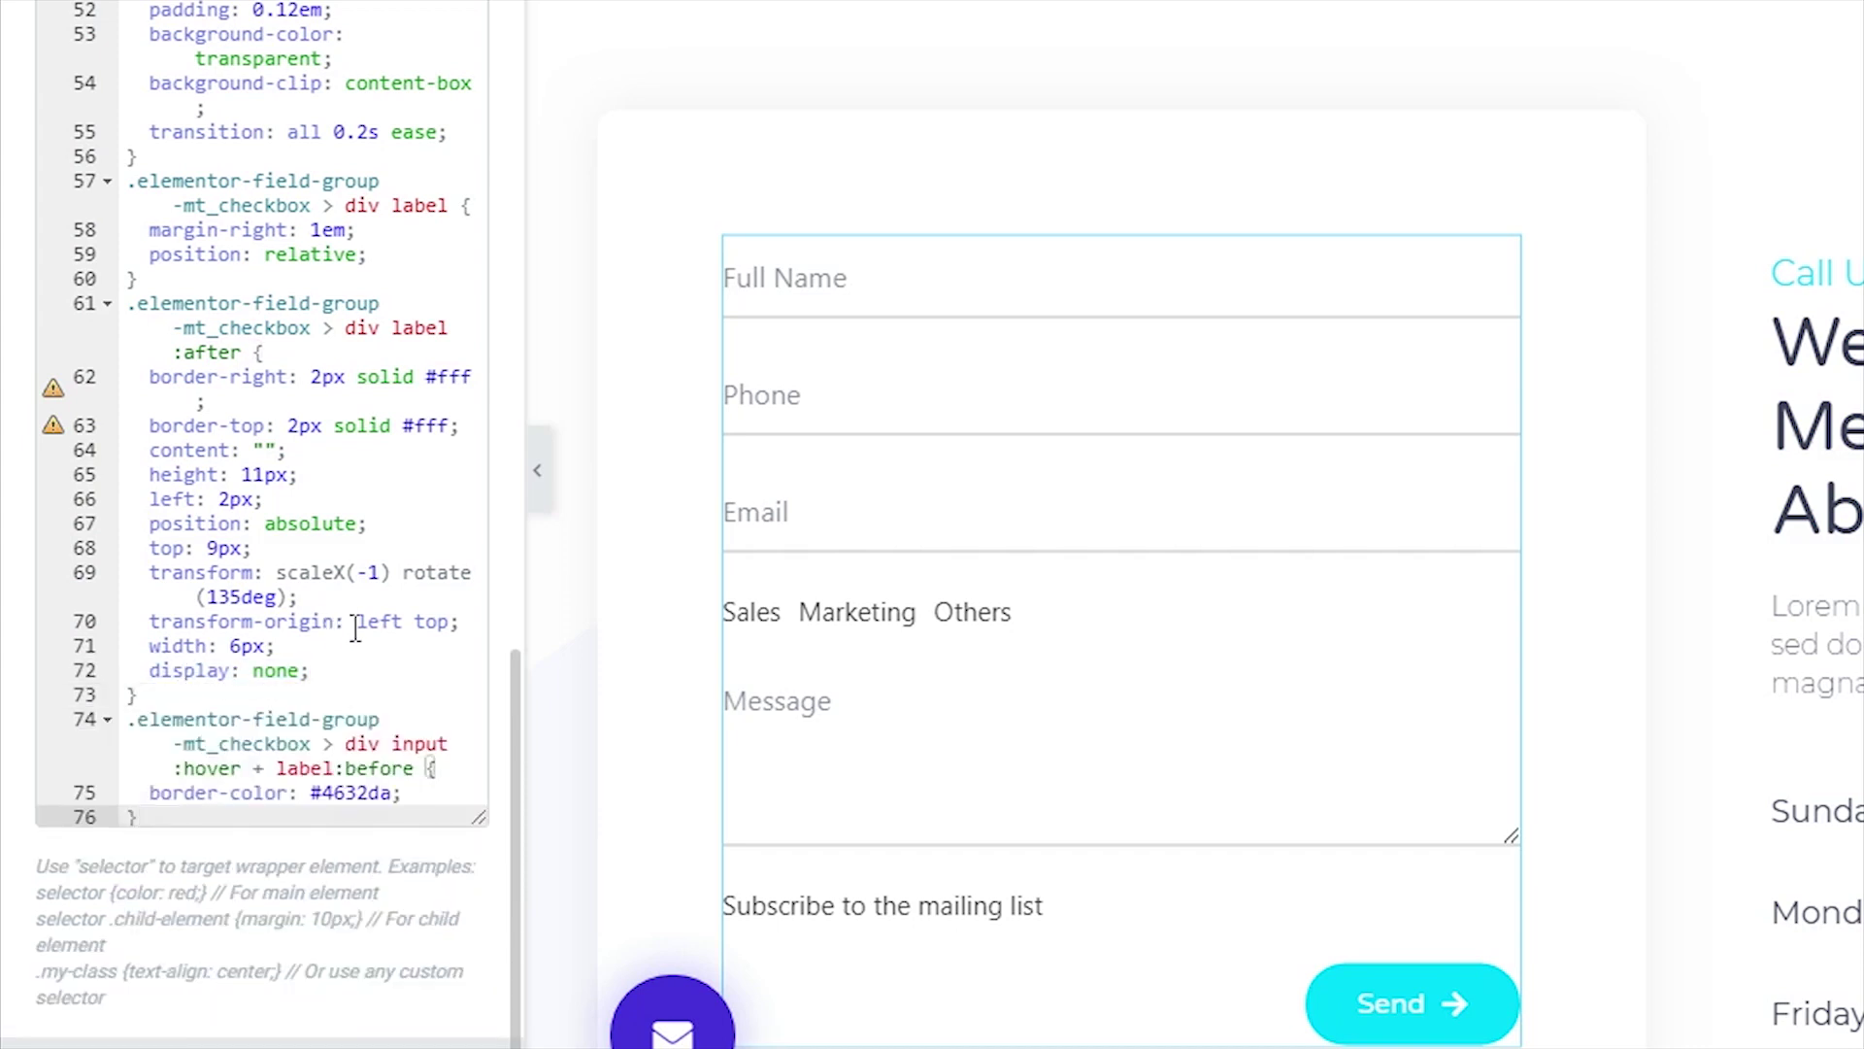
- Add the input:checked rule giving the checkbox a #4632da border and background, then save
scroll(364, 630, "down", 1)
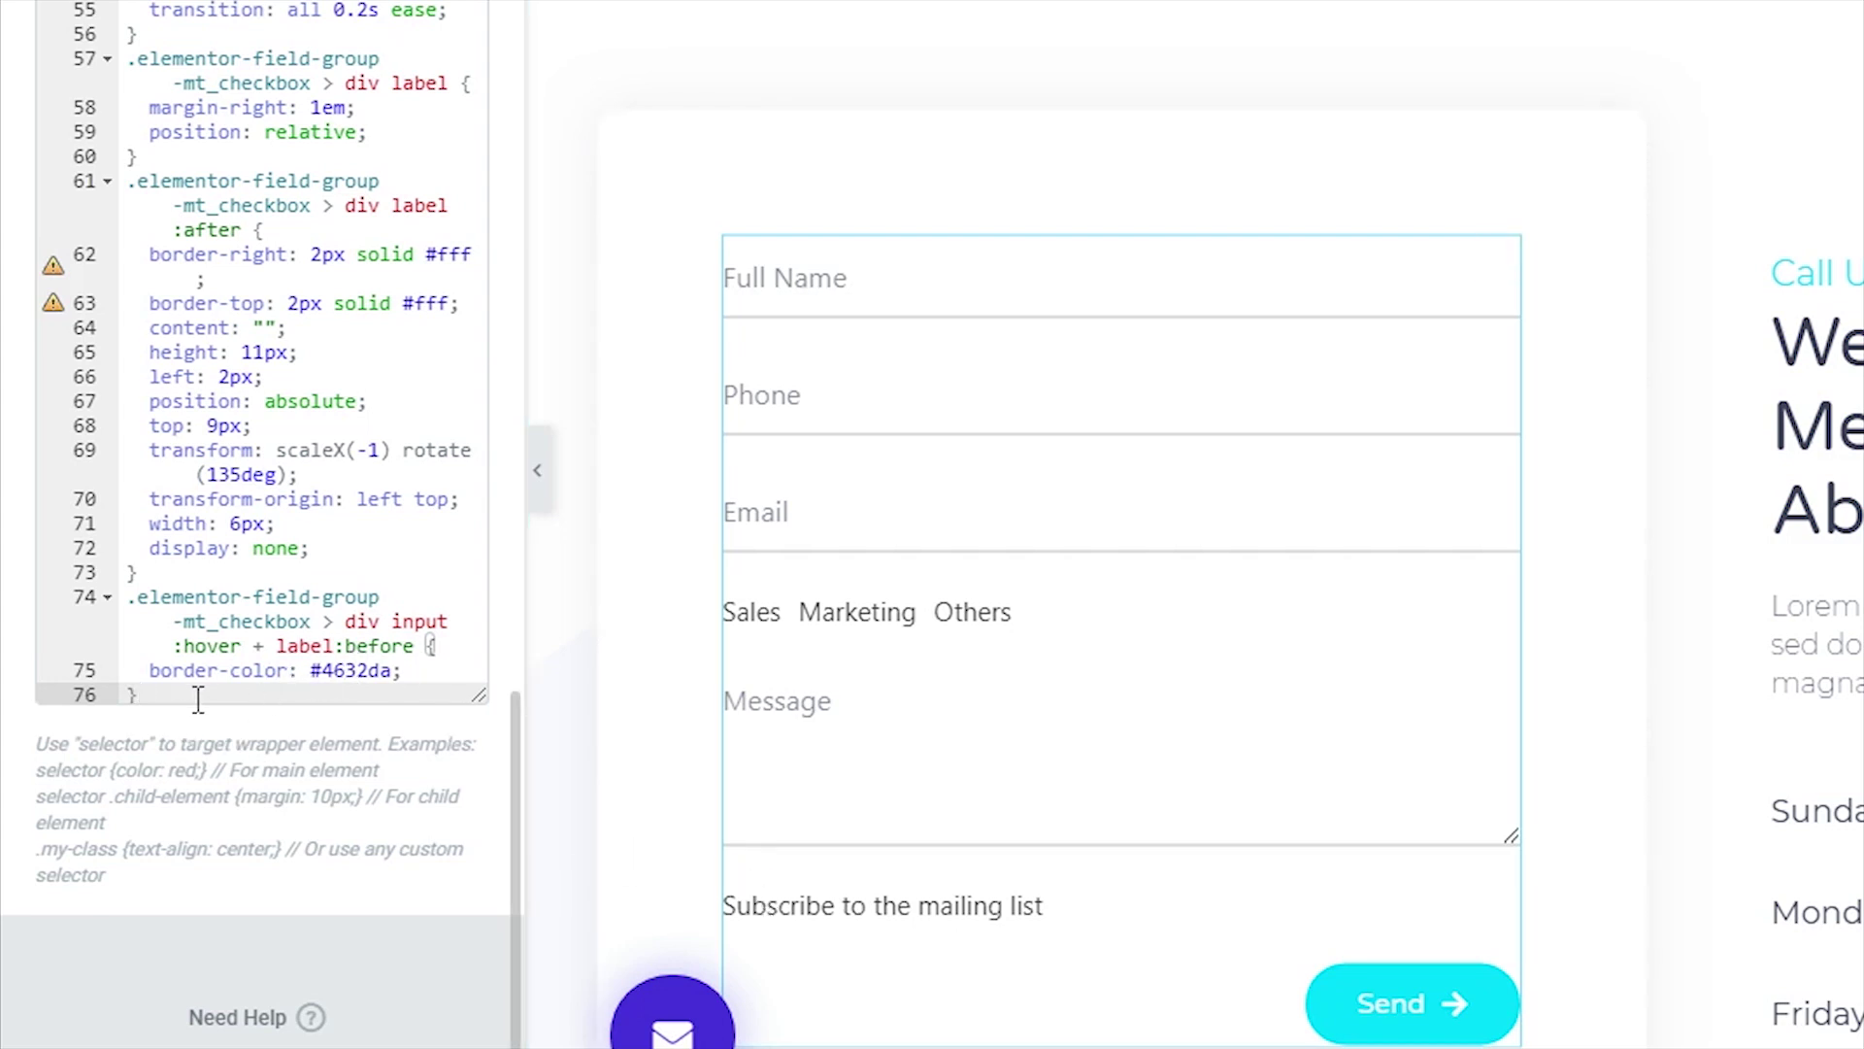
key("Return")
type(".elementor-field-group-mt_checkbox > div input:checked + label:before {   border-color: #4632da;   background:#4632da; }")
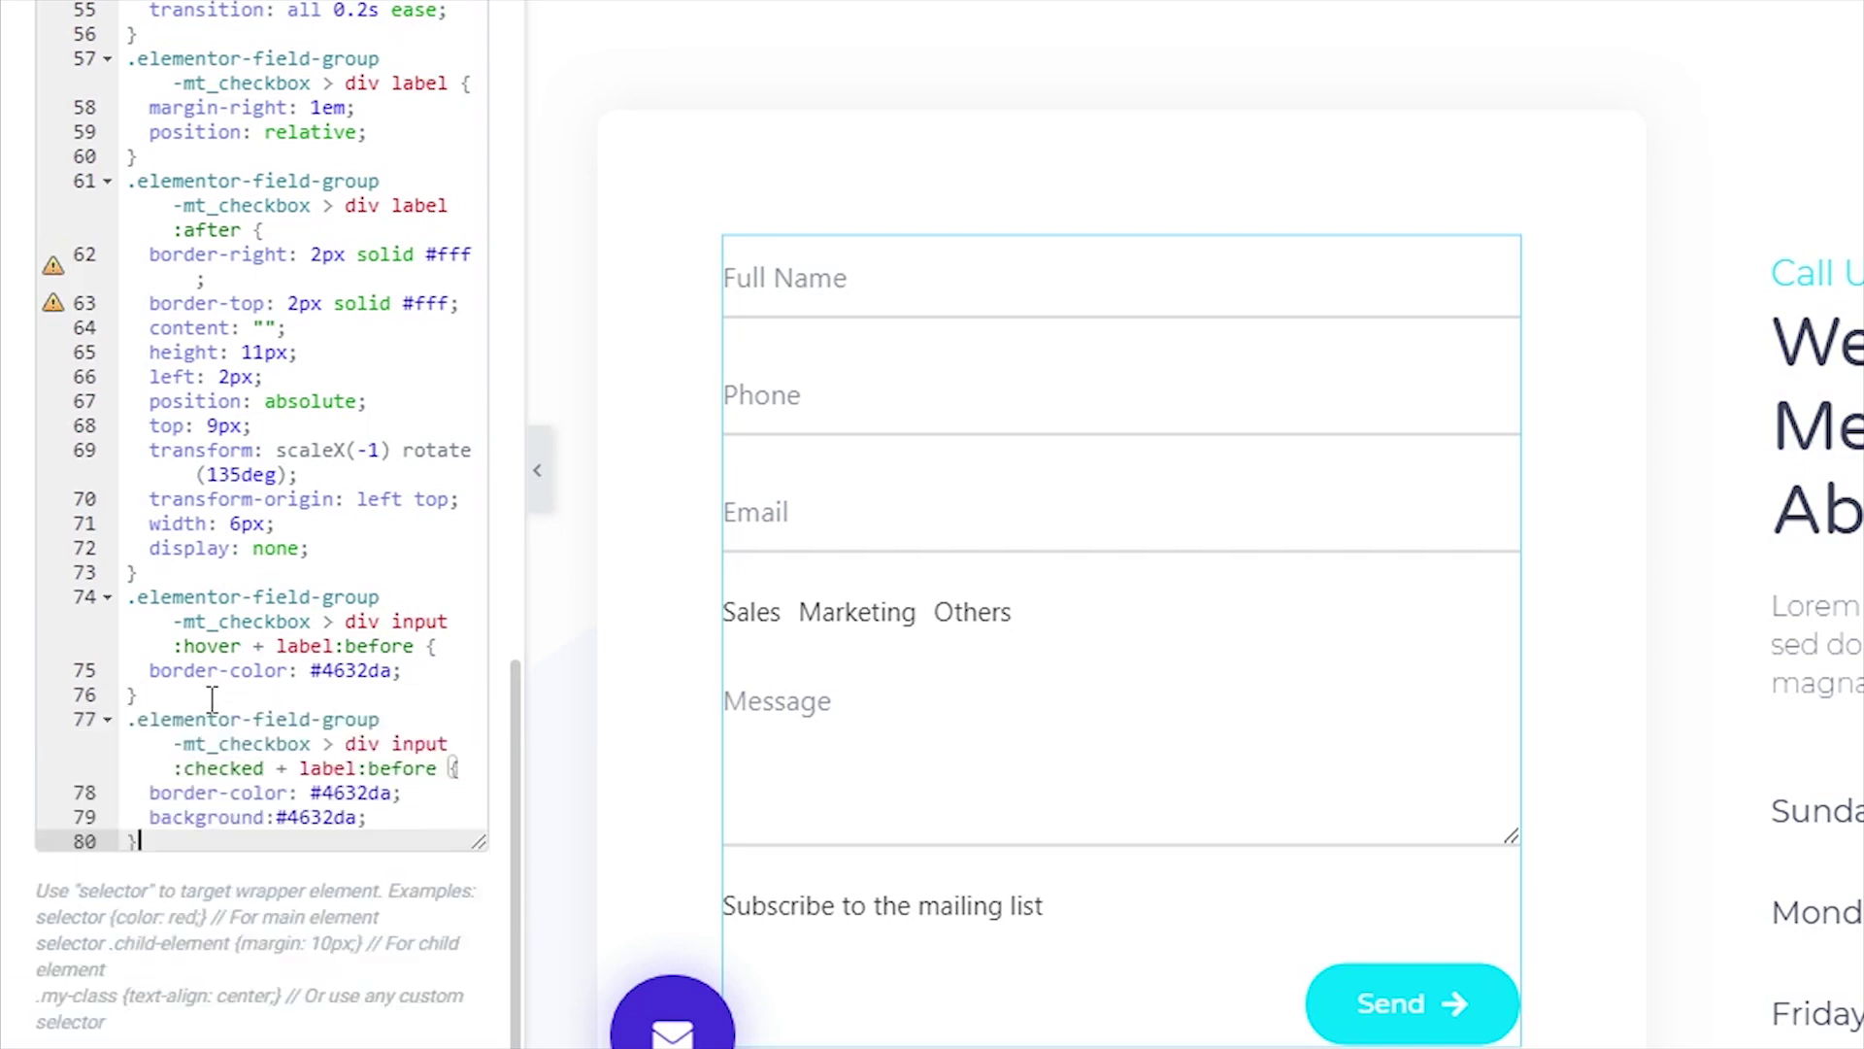
scroll(410, 658, "down", 2)
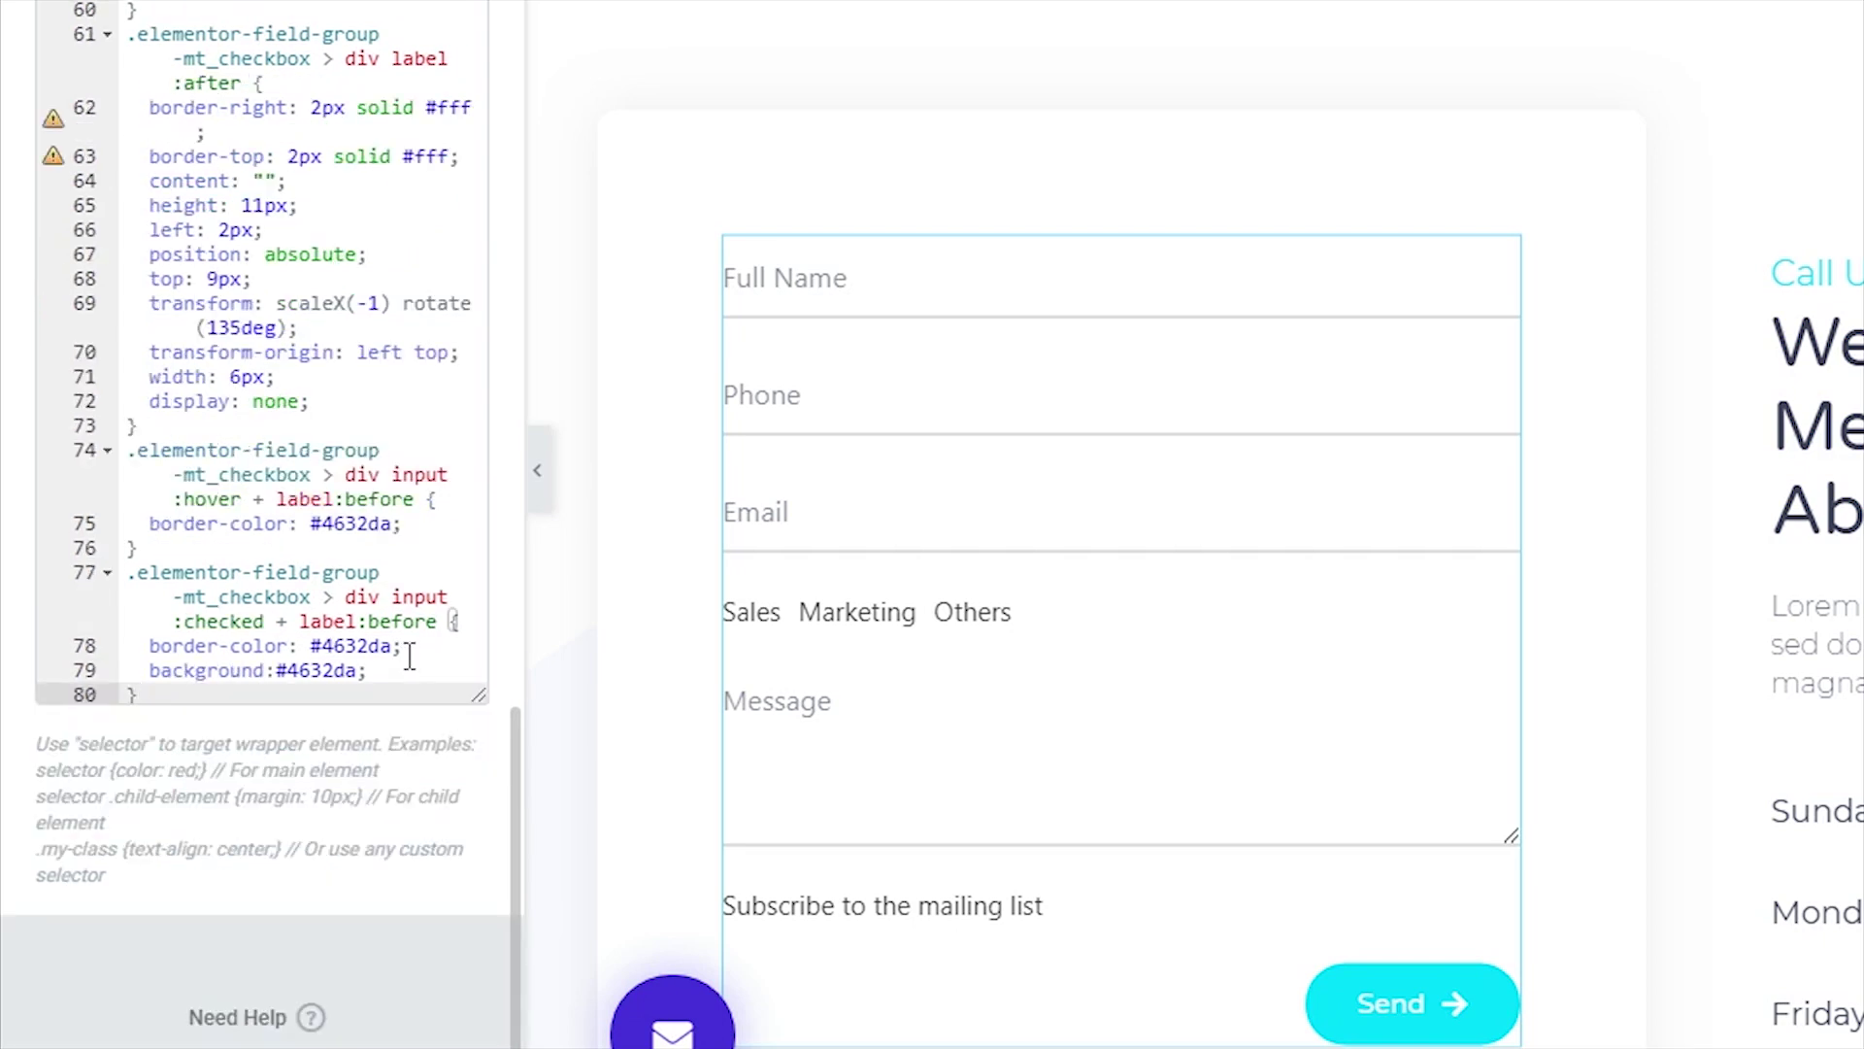
double_click(227, 623)
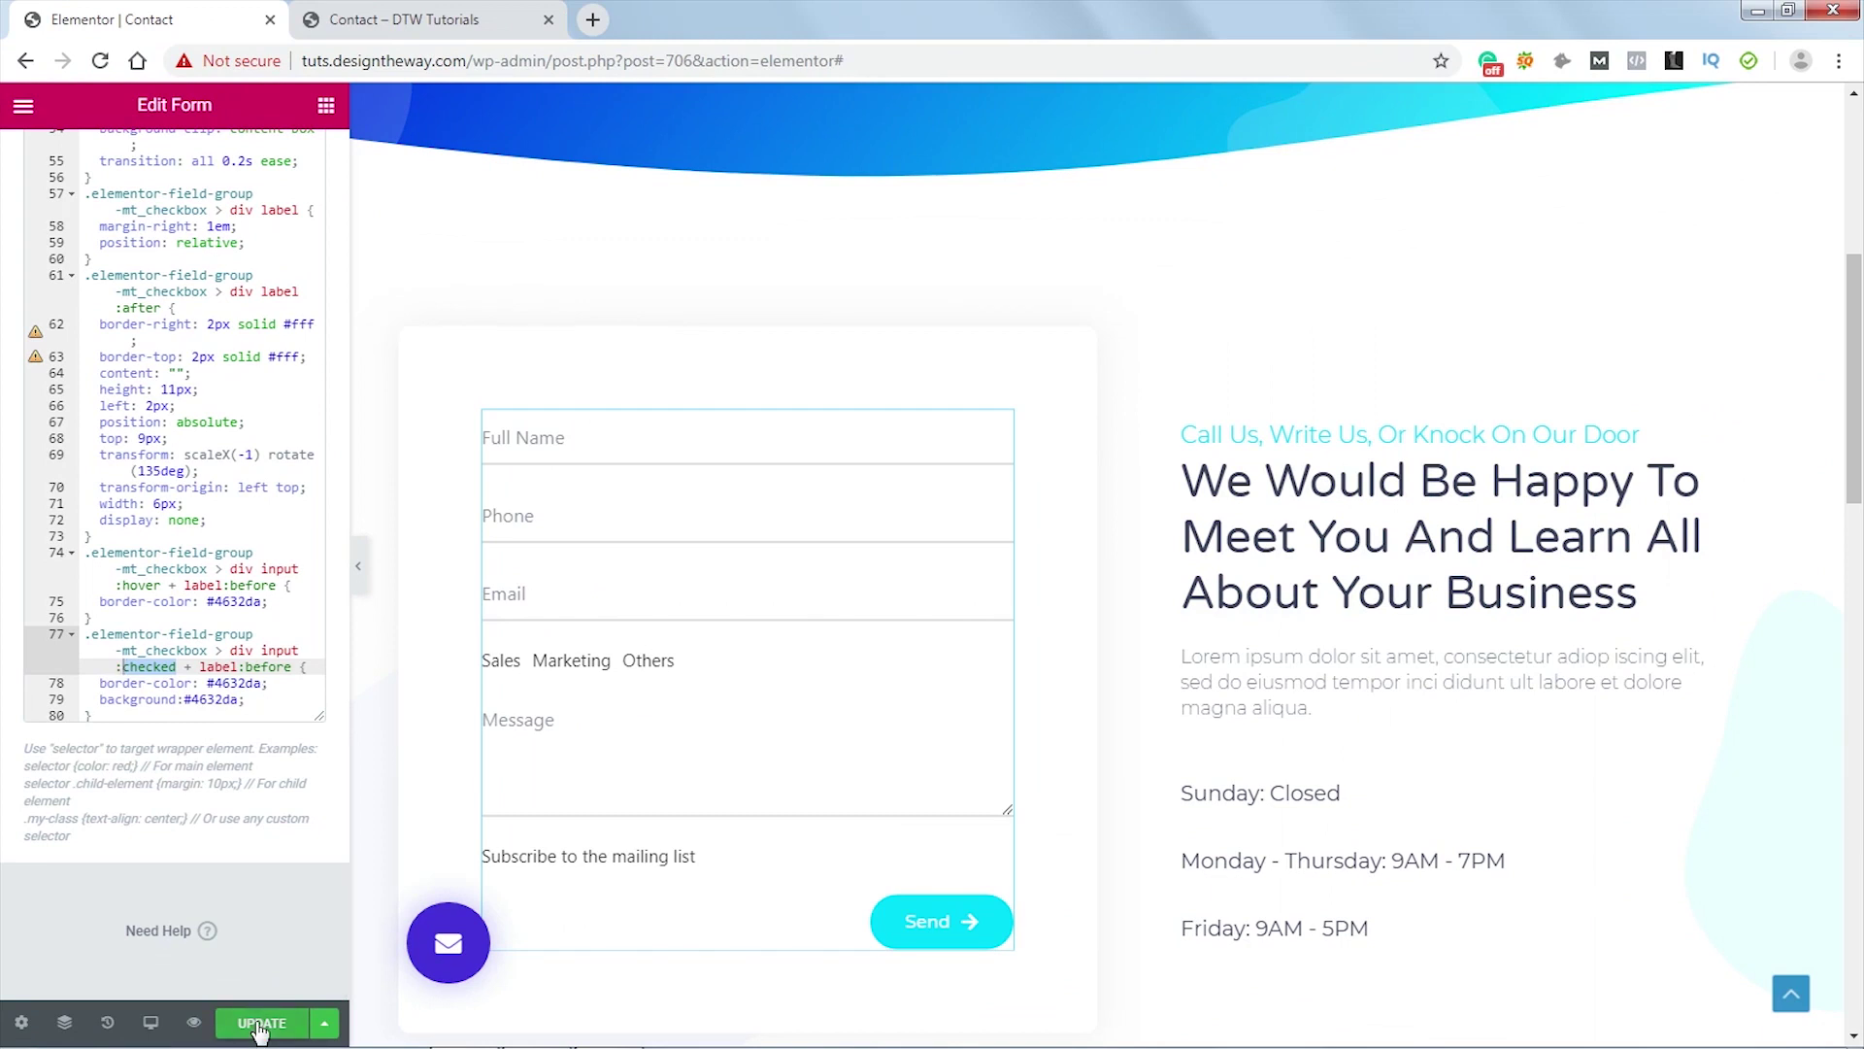
left_click(260, 1025)
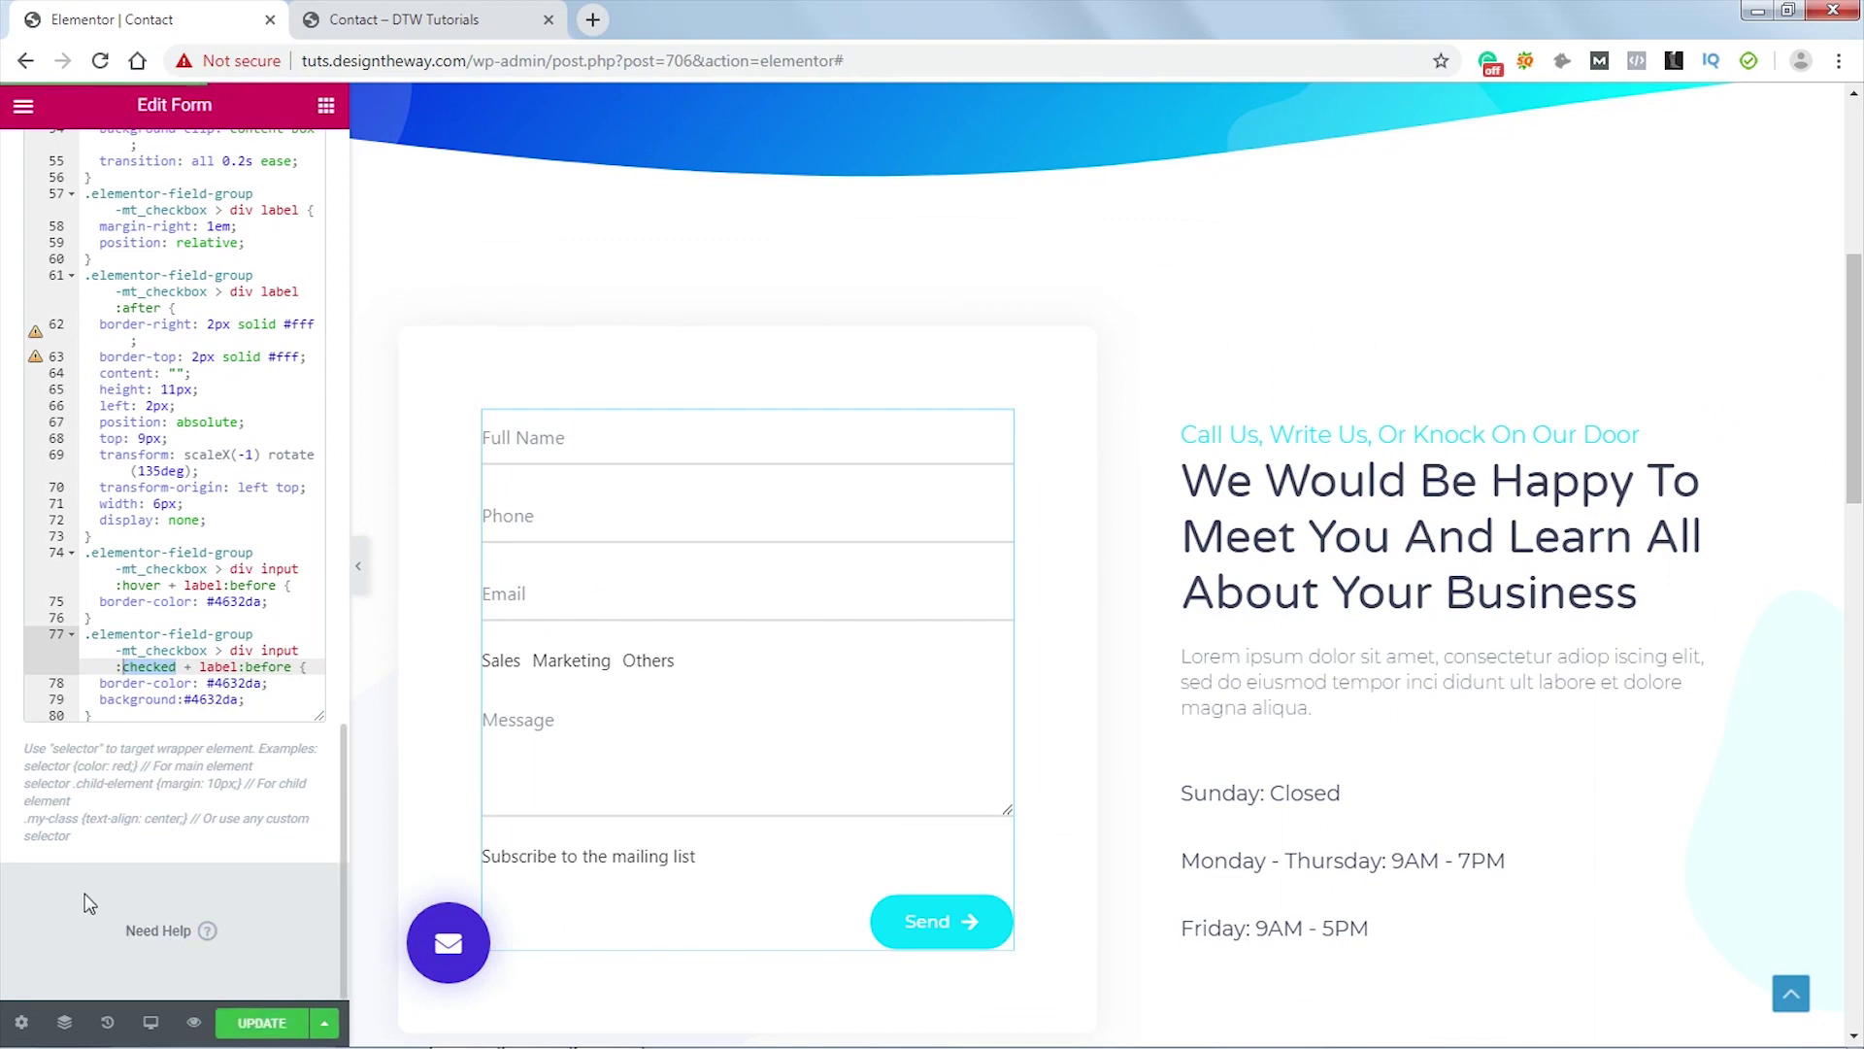
- Reload the Contact preview to see the purple checkbox, then start a new line in Custom CSS
left_click(423, 19)
left_click(100, 61)
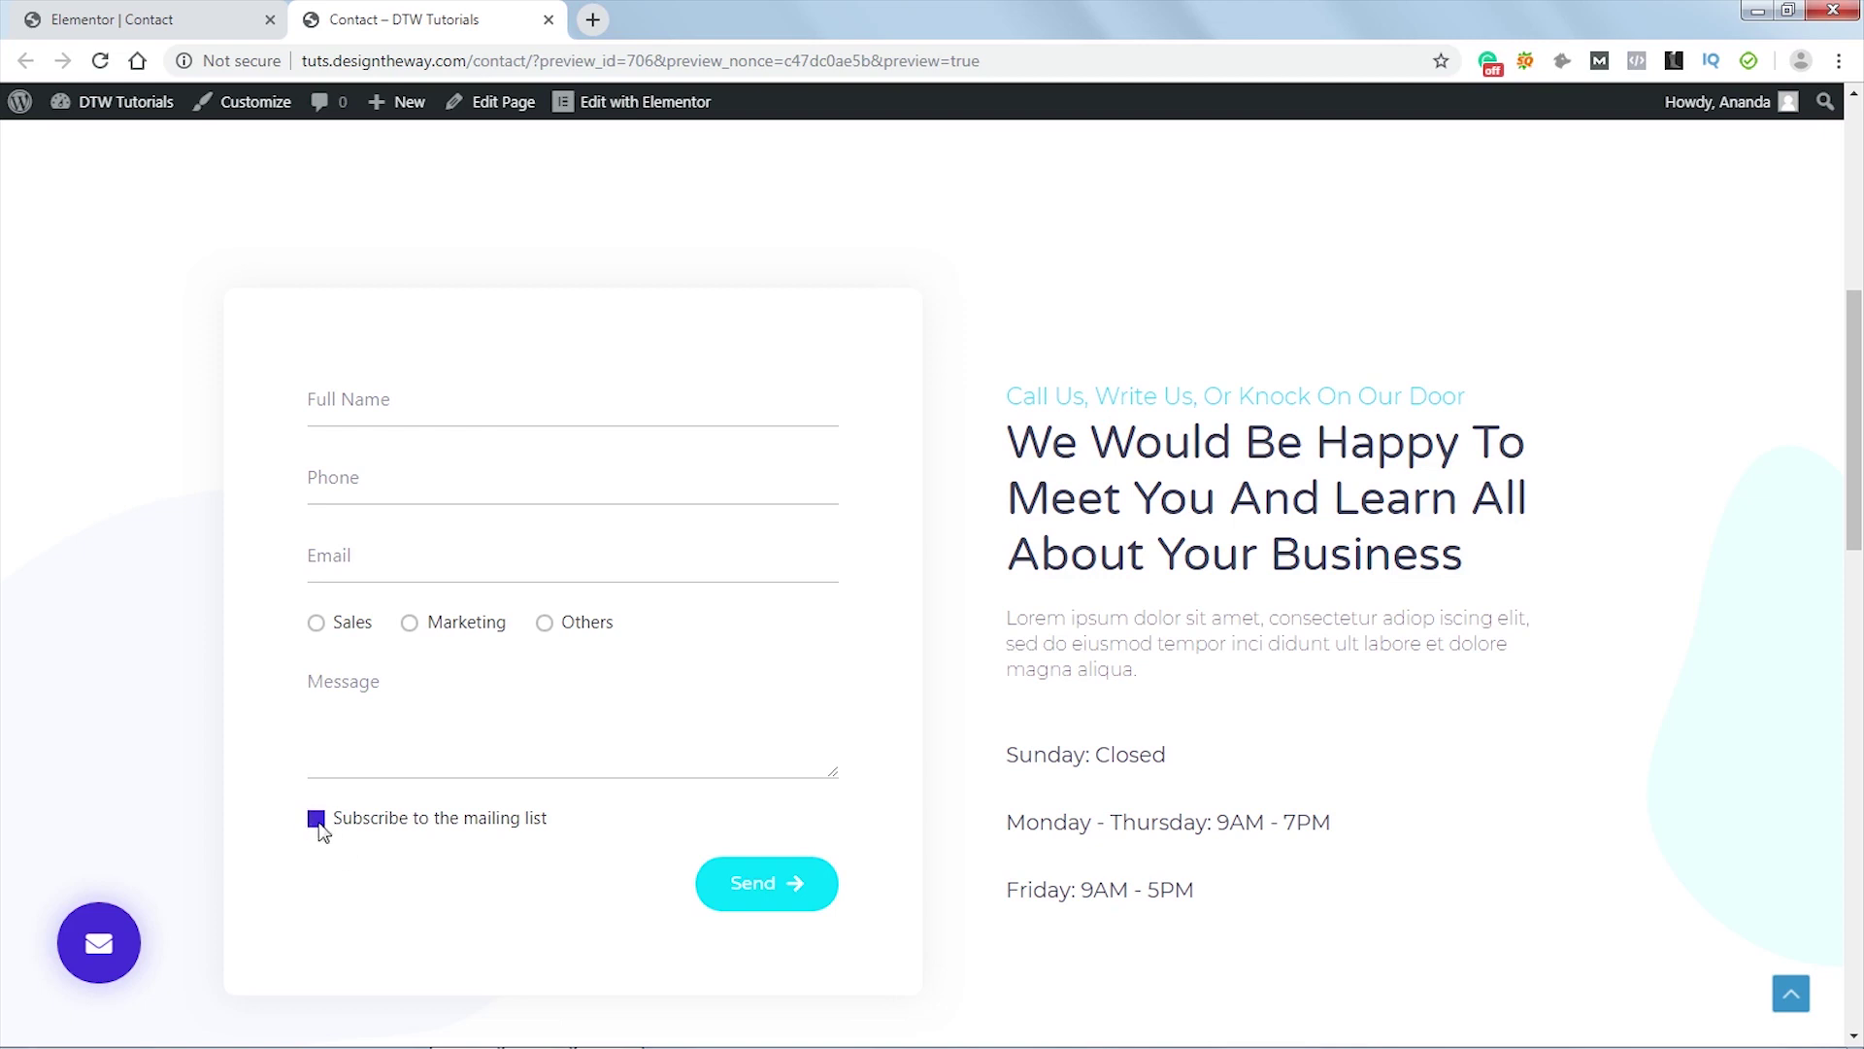
left_click(150, 14)
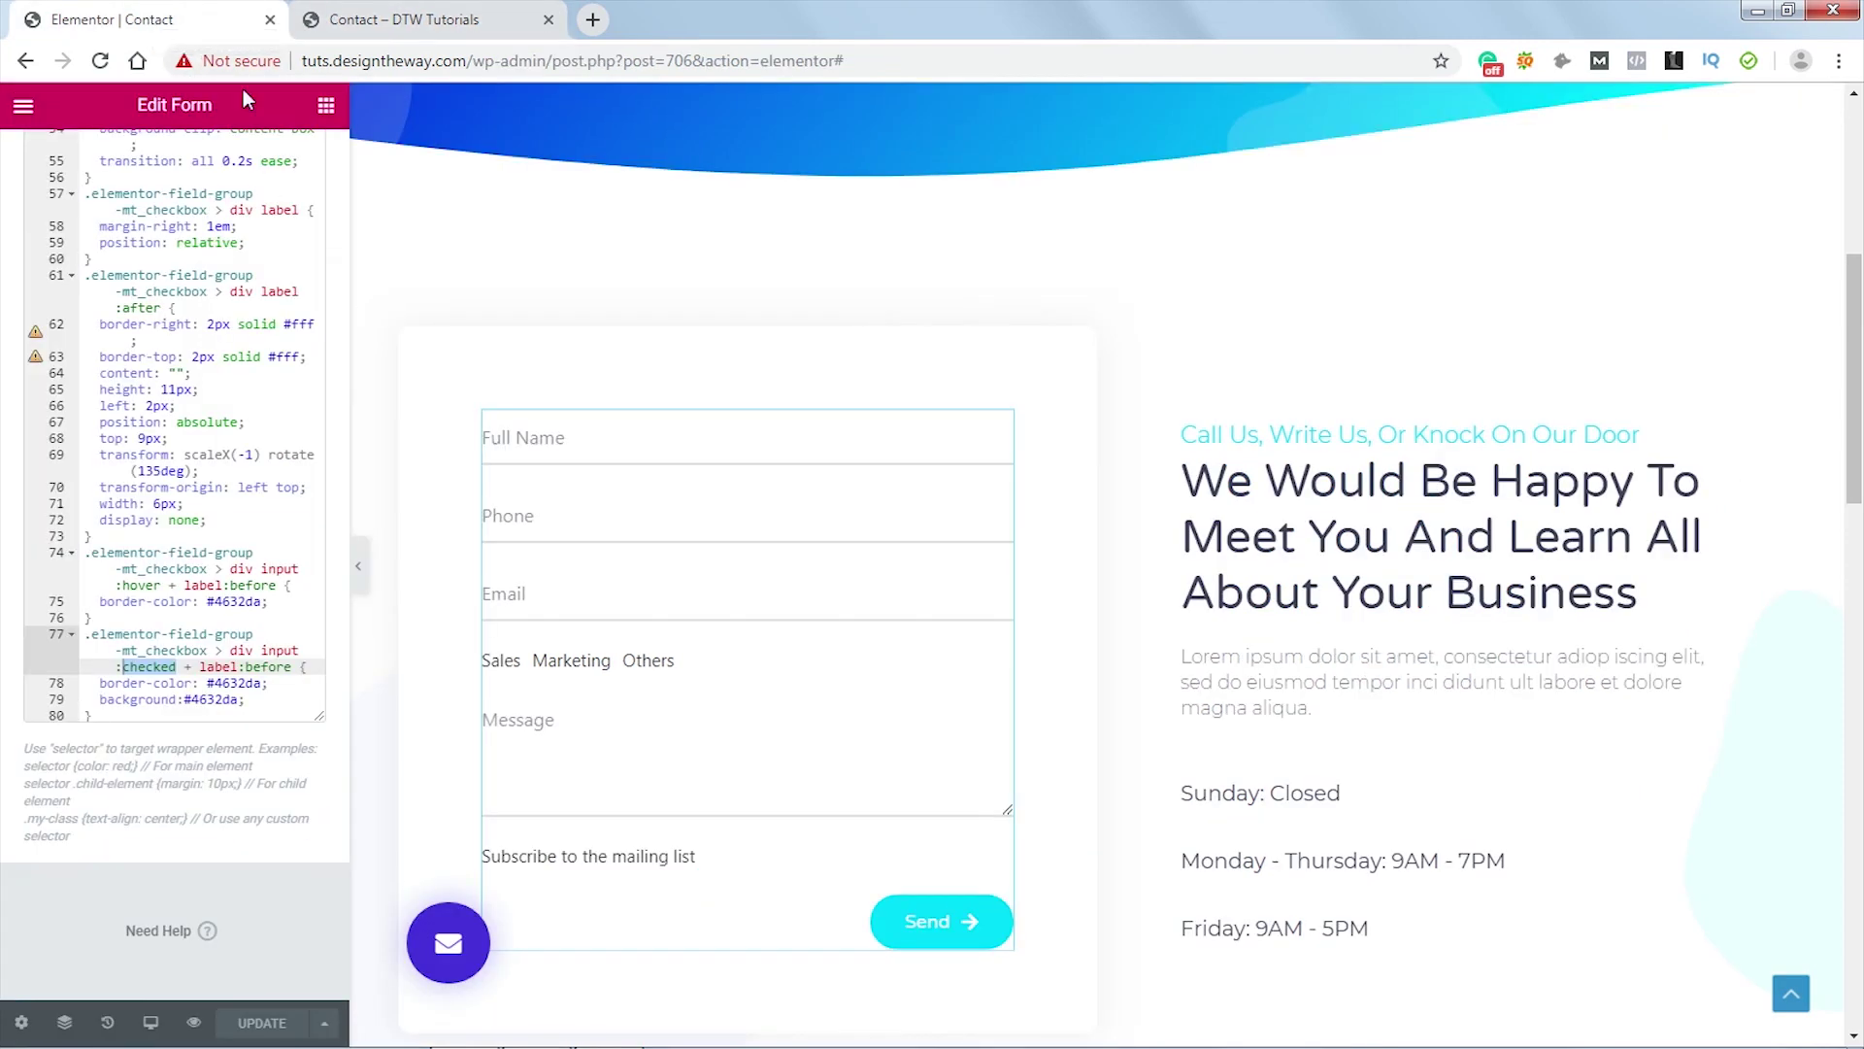
left_click(116, 717)
key("Return")
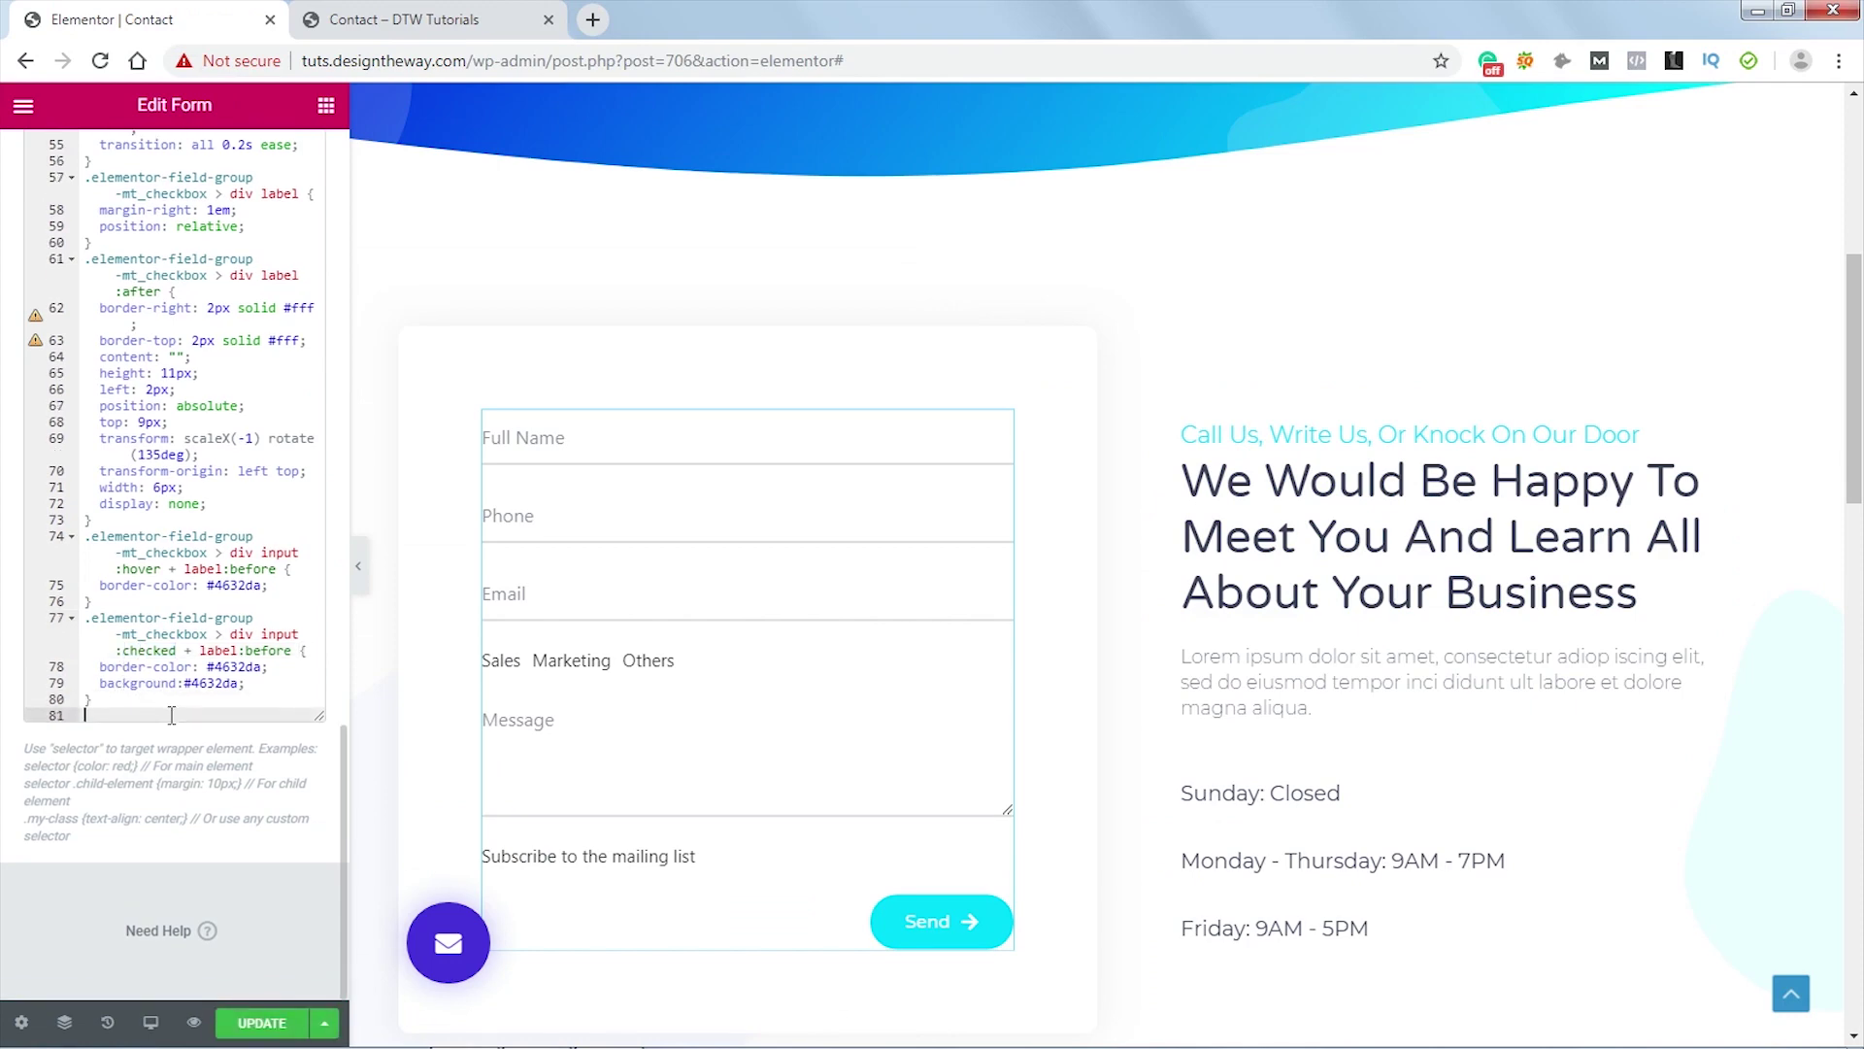
- Paste the checked tick rule showing a white 6×11px mark with display: block and animation check
type(".elementor-field-group-mt_checkbox > div input:checked + label:after {   -moz-animation: check 0.8s ease 0s running;   -webkit-animation: check 0.8s ease 0s running;   animation: check 0.8s ease 0s running;   display: block;   width: 6px;   height: 11px;   border-color: #fff; }")
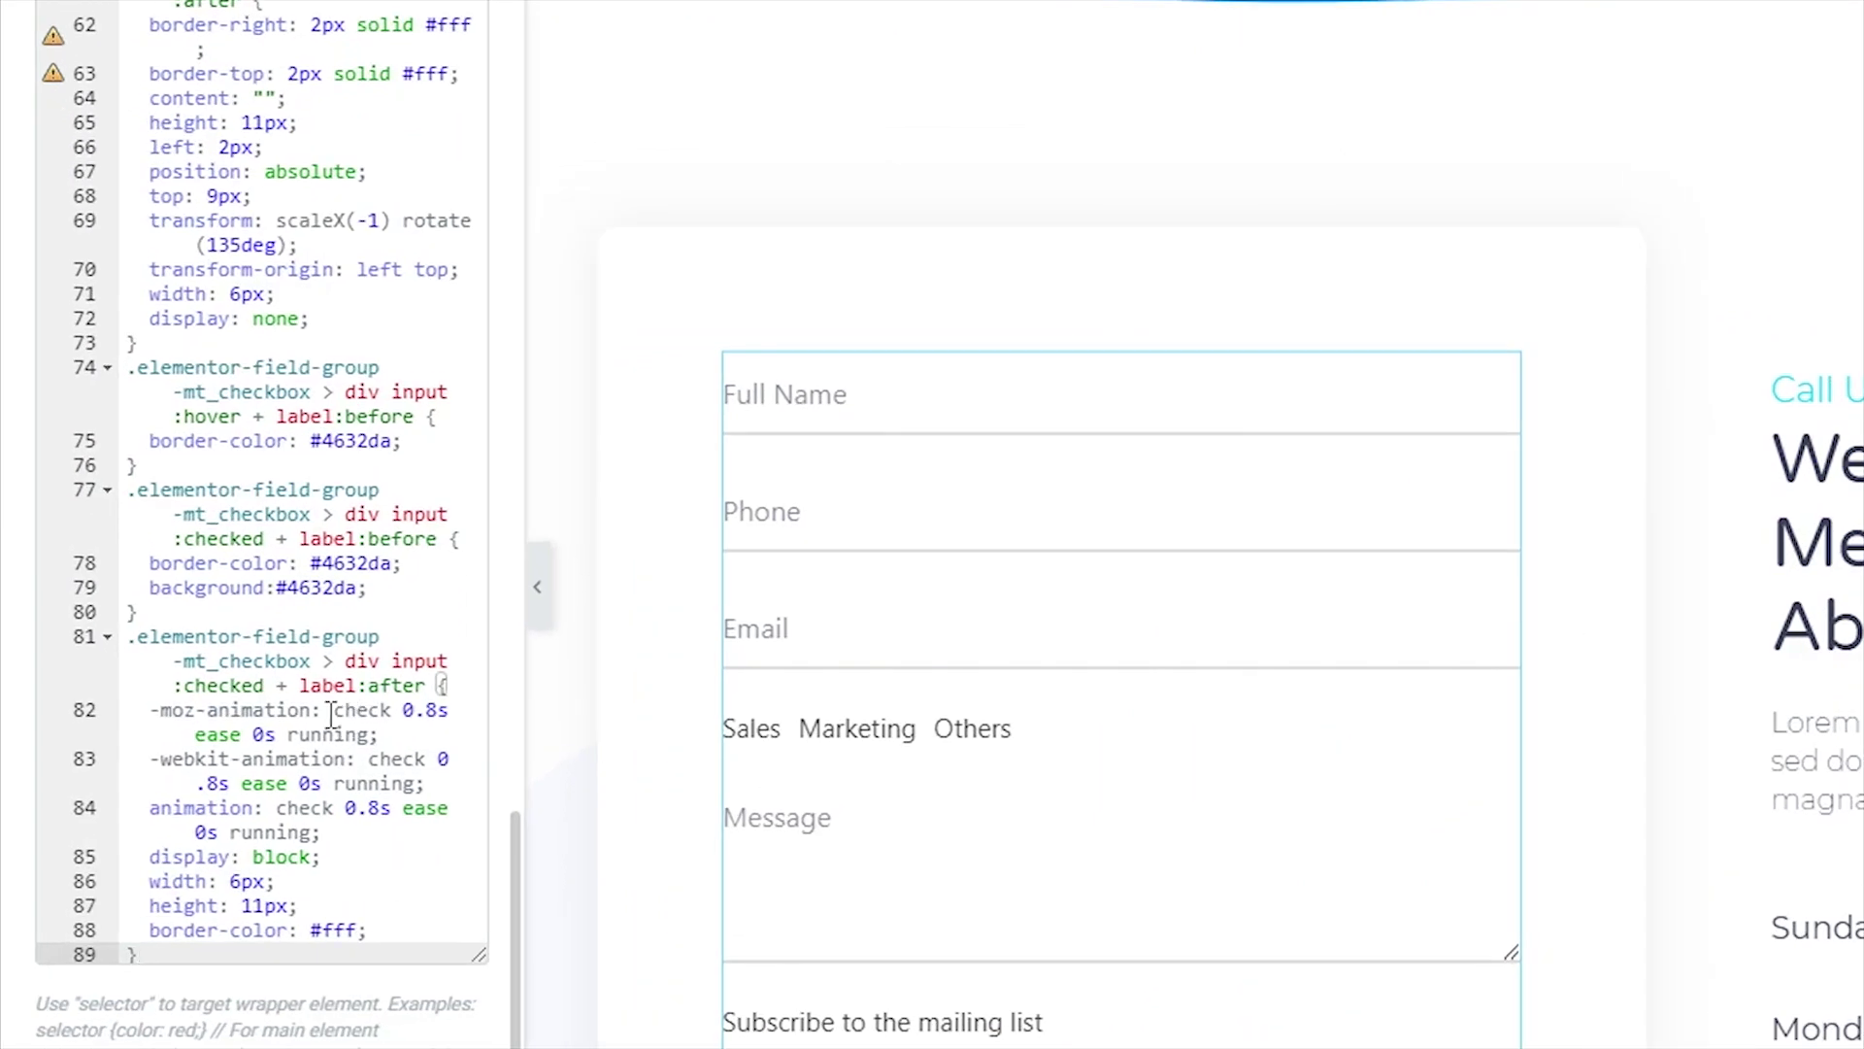
double_click(215, 683)
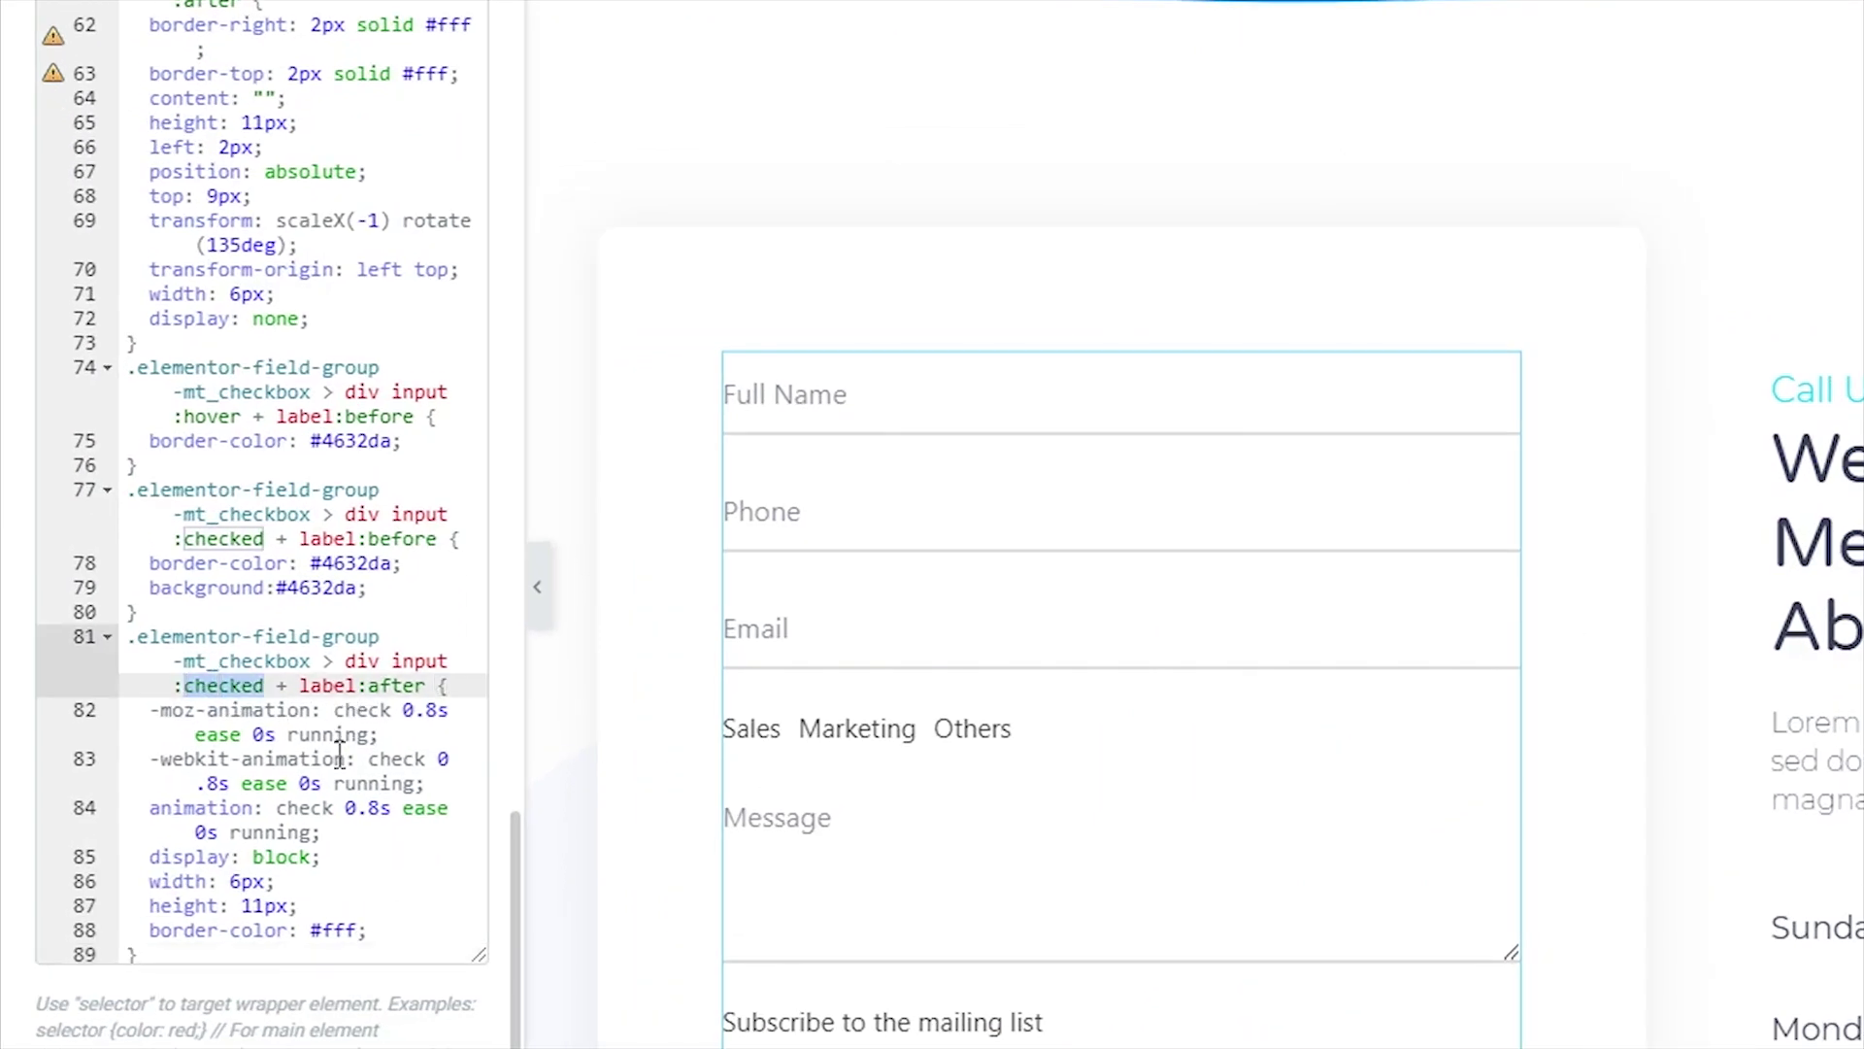
key("Left")
left_click_drag(150, 856, 340, 858)
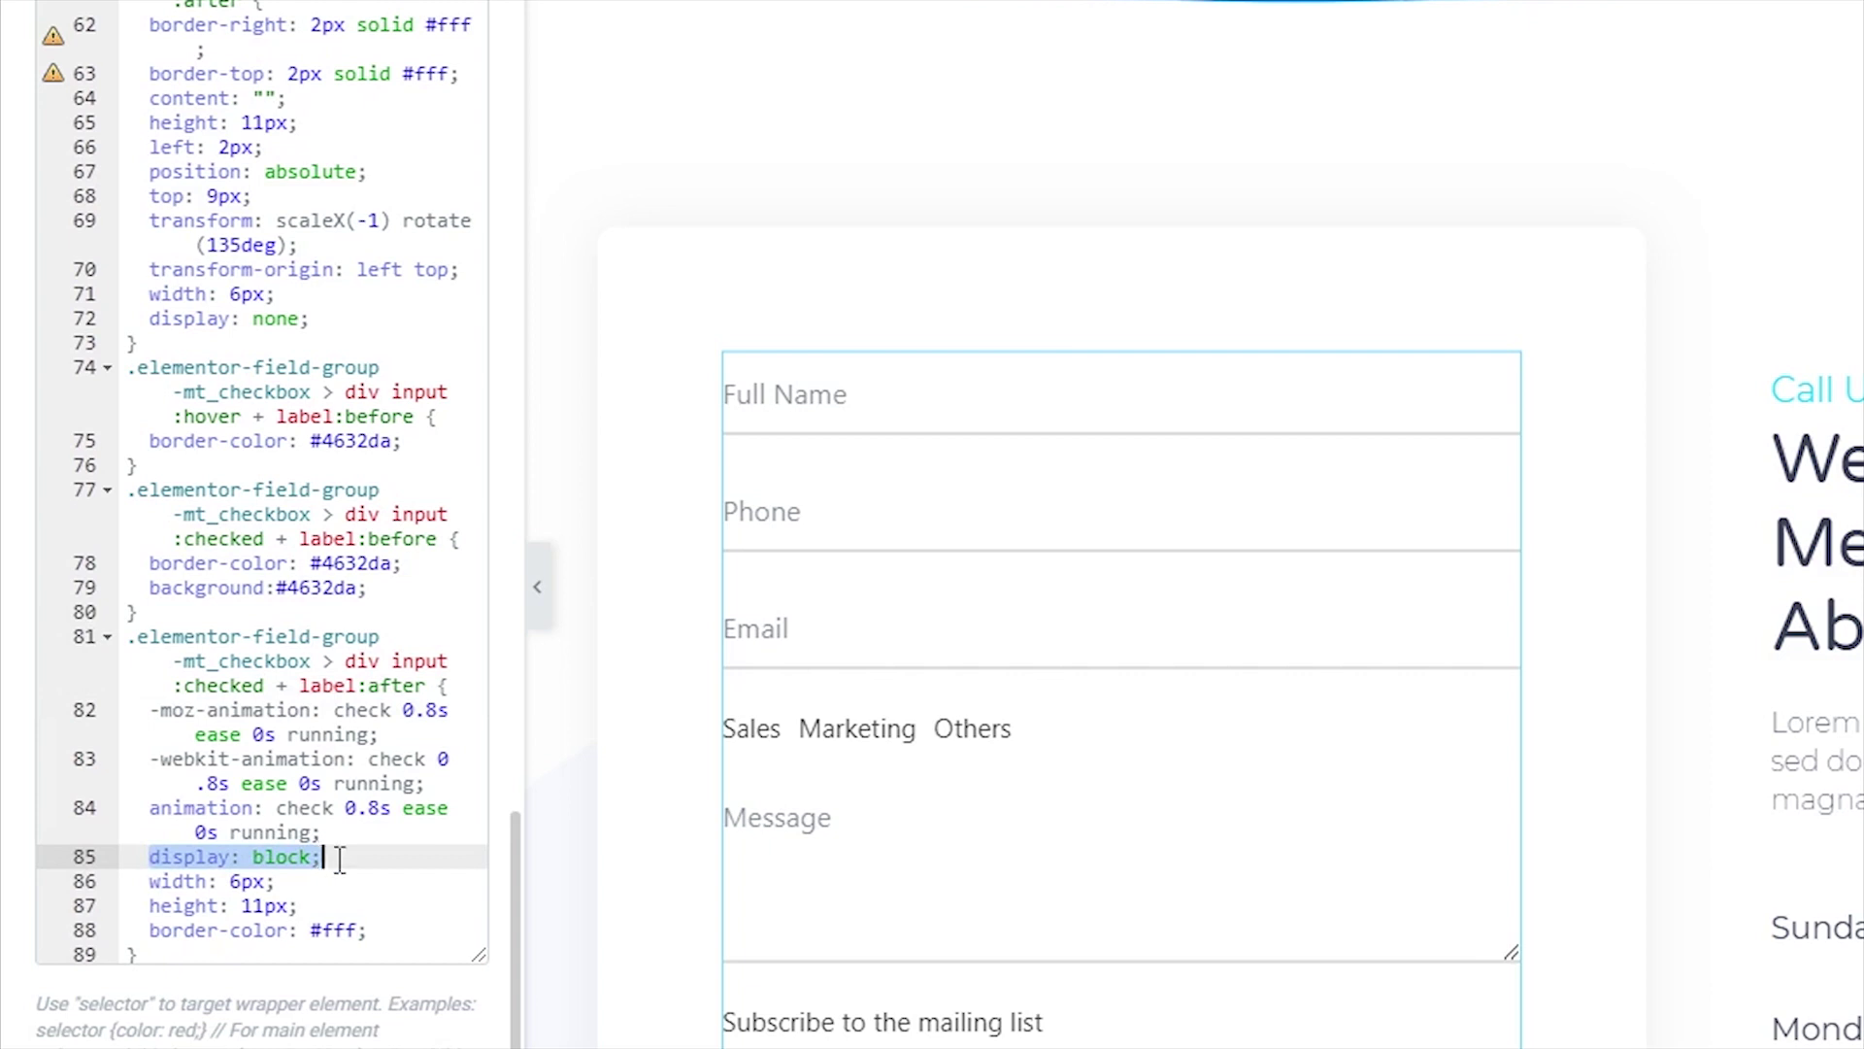
left_click(340, 858)
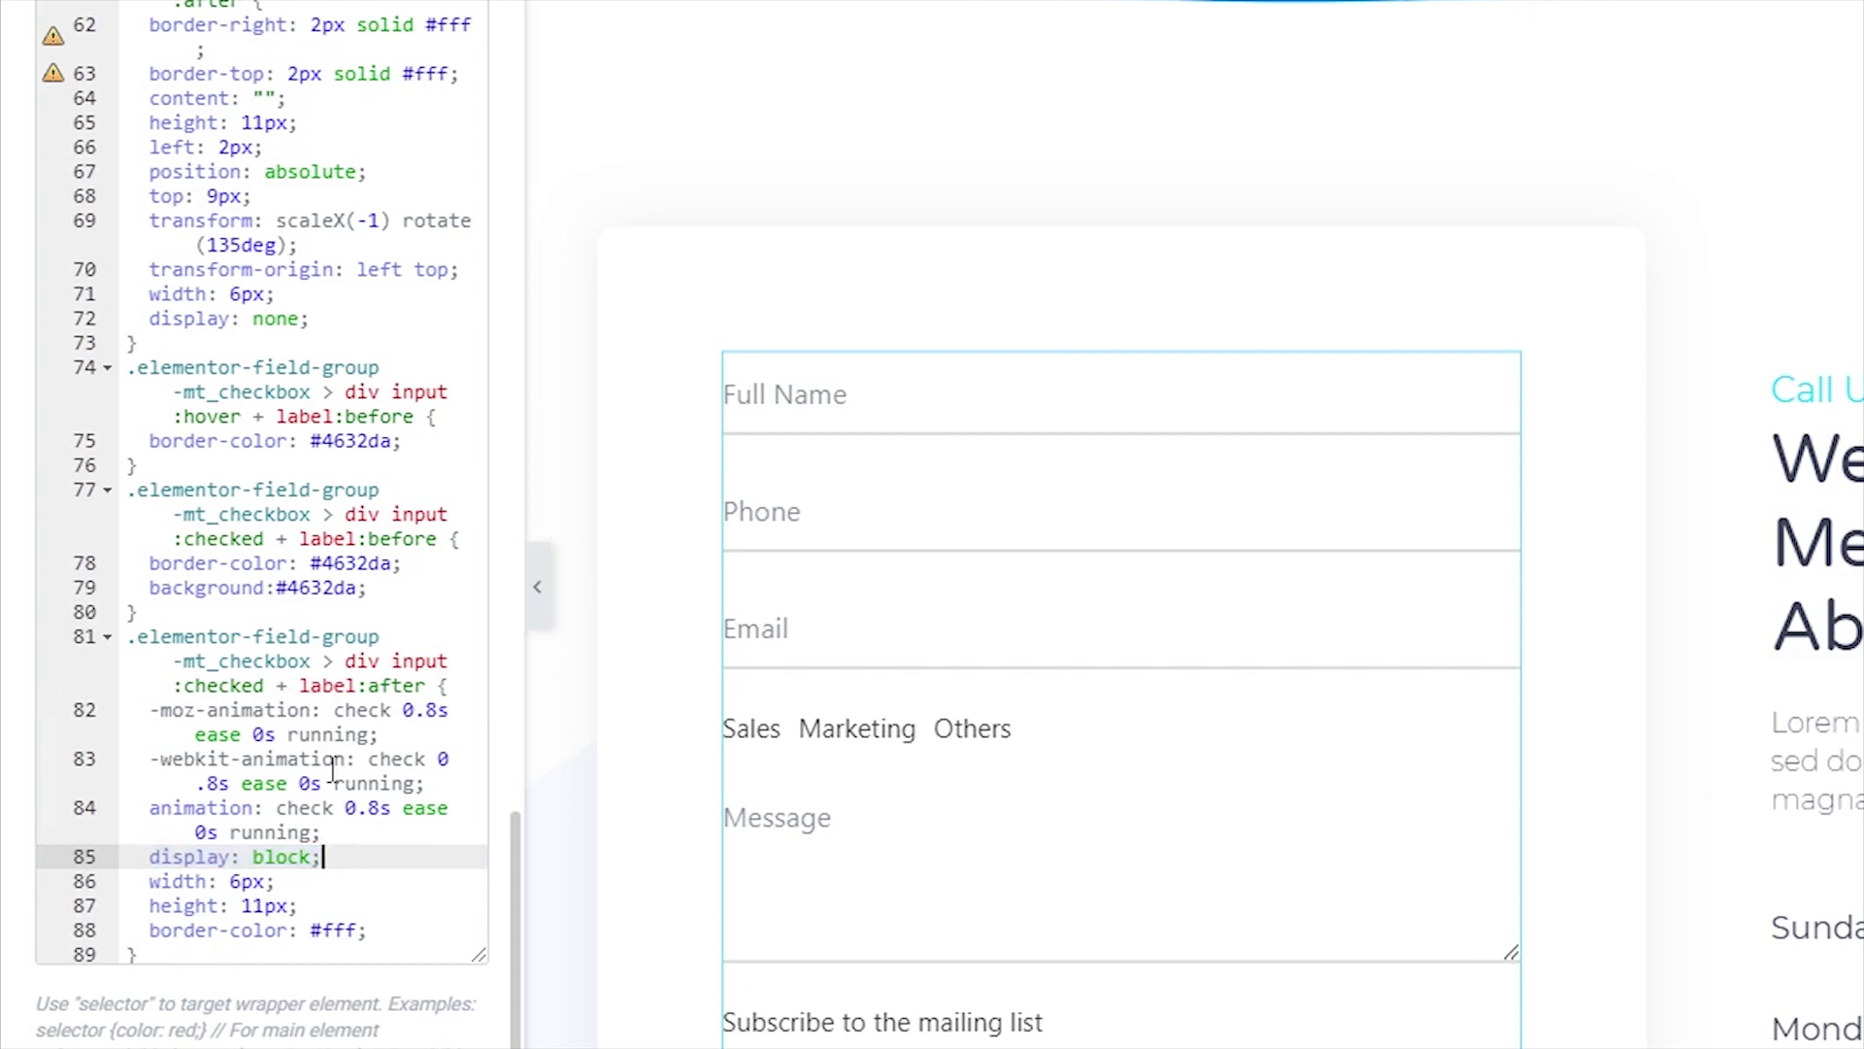
double_click(365, 711)
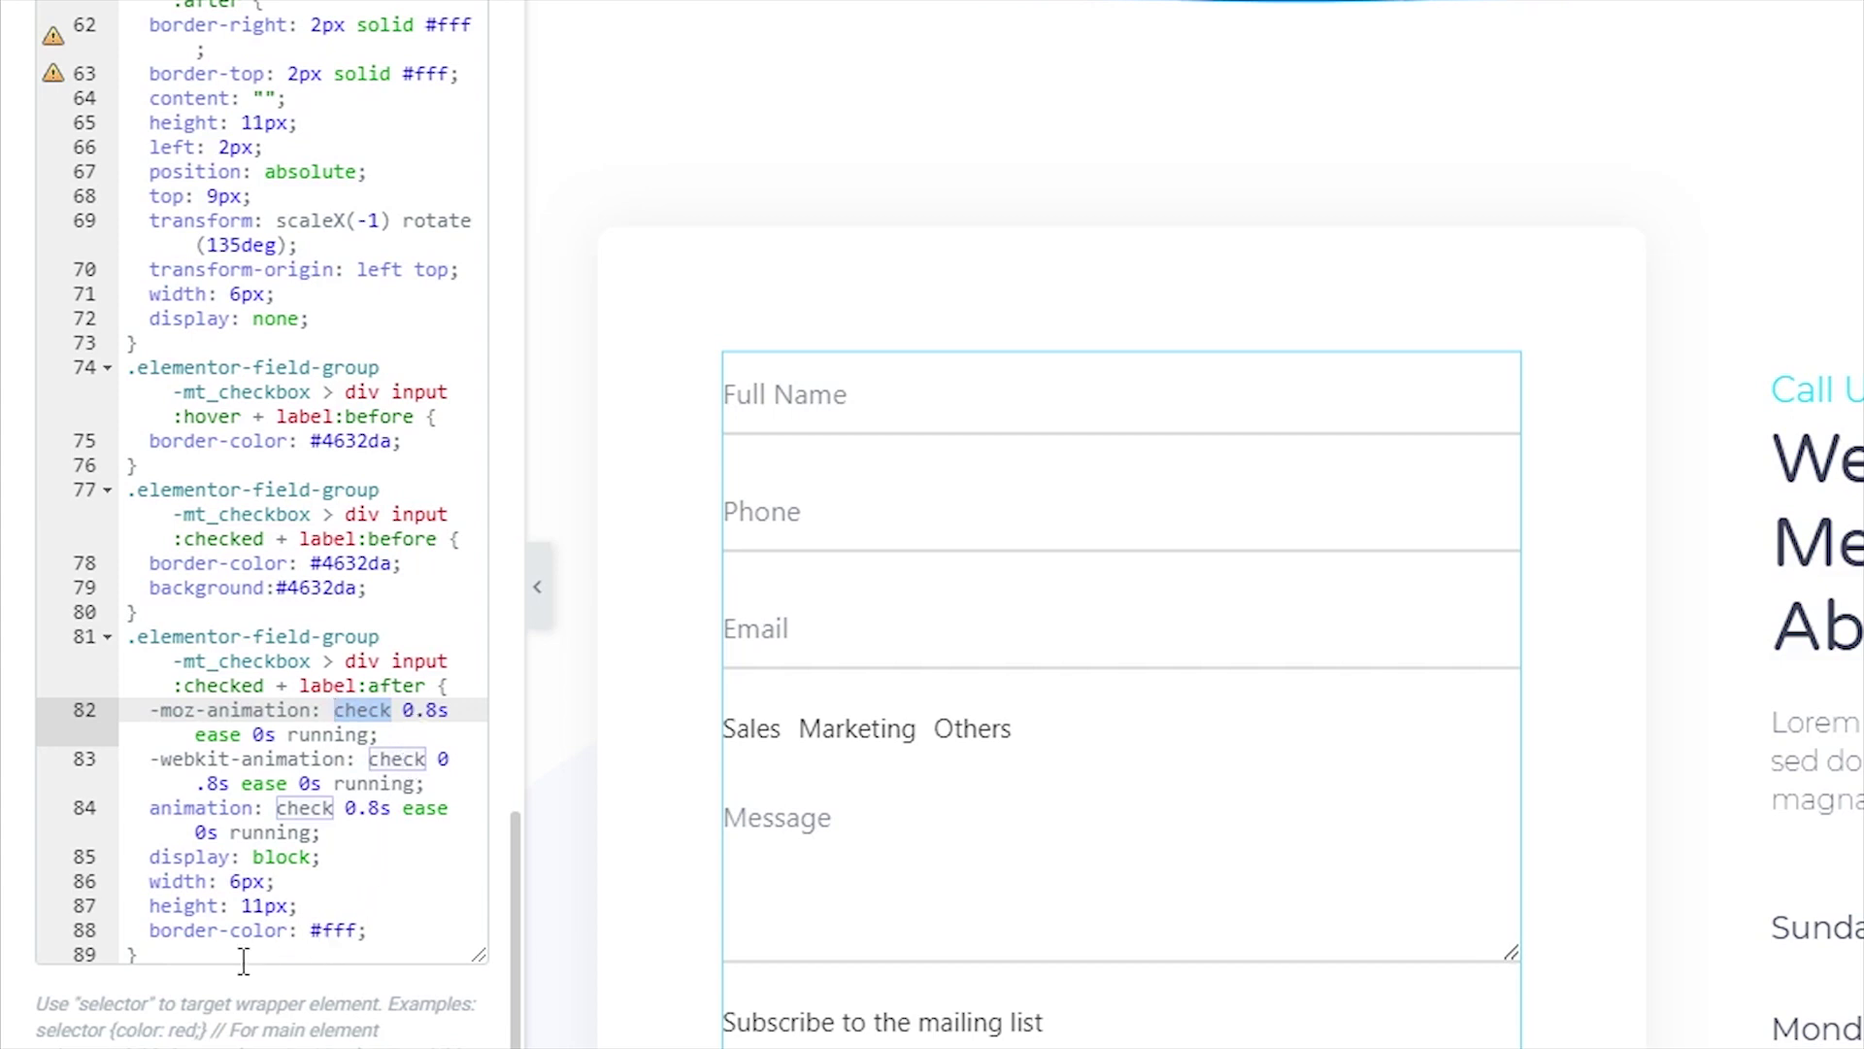
left_click(175, 954)
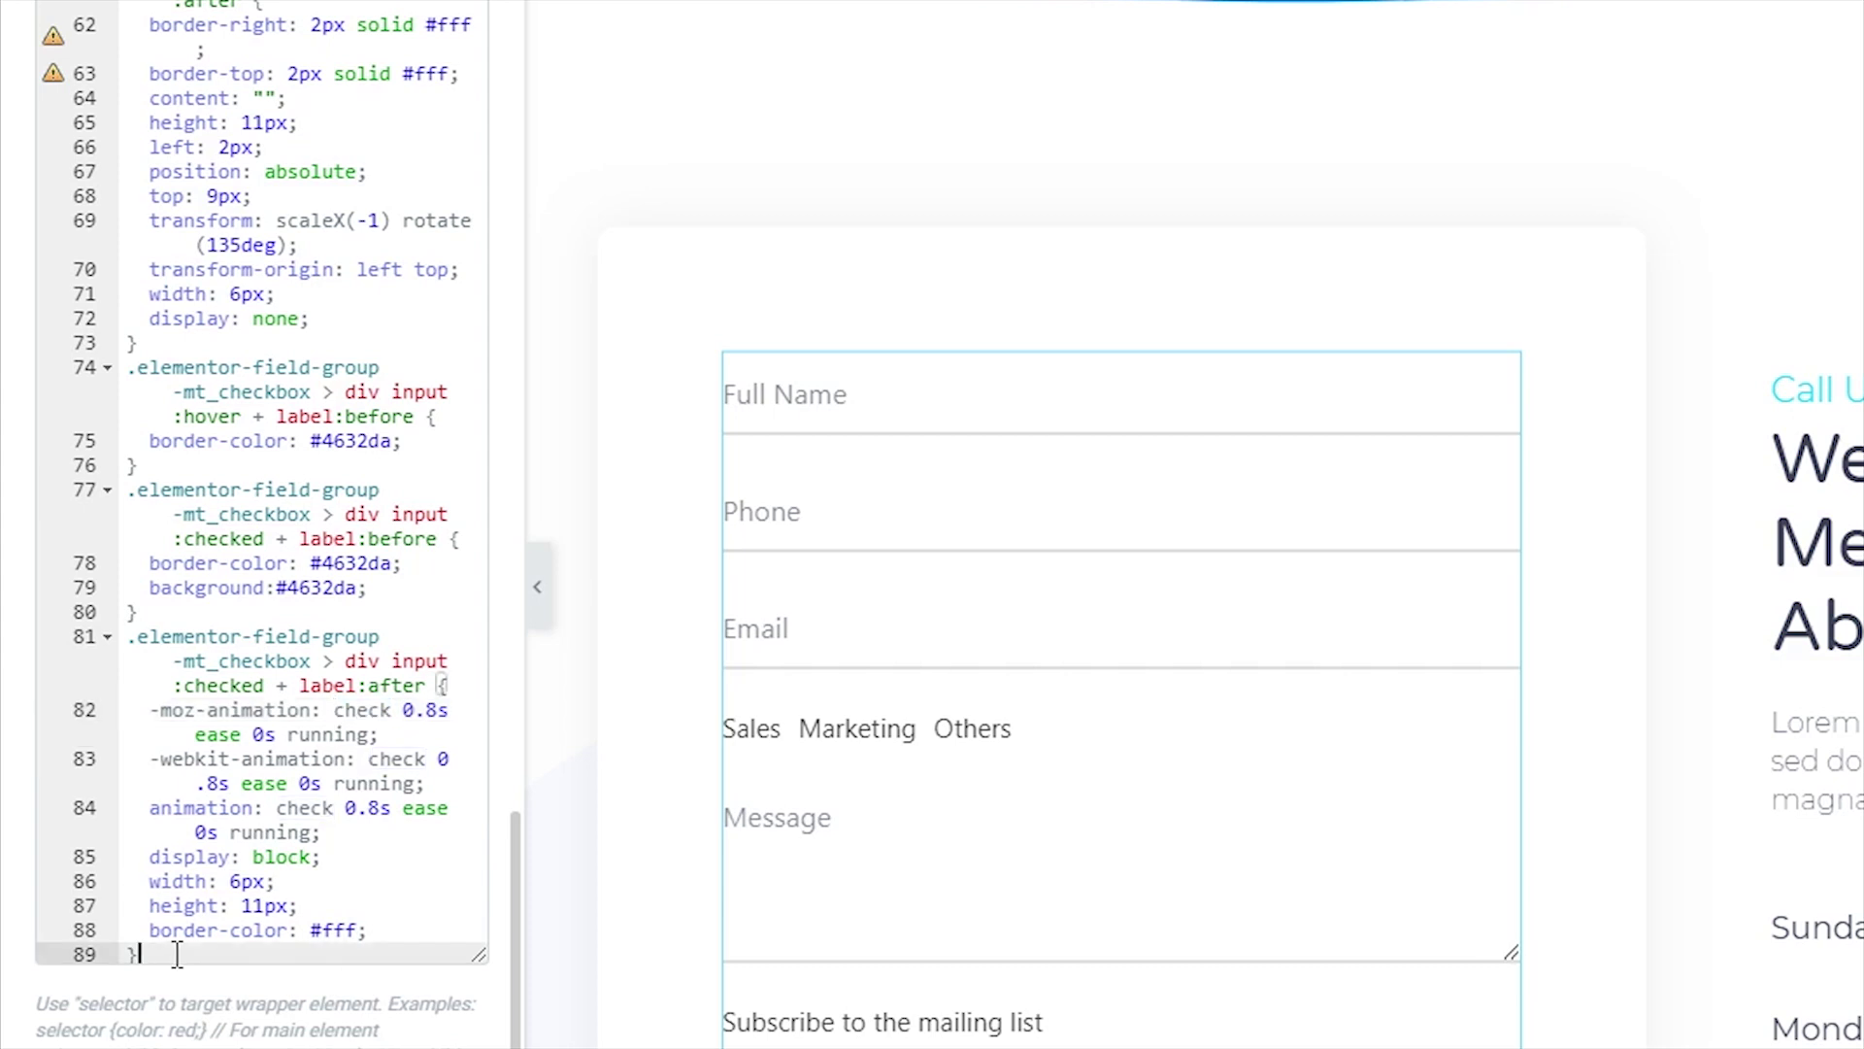
key("Return")
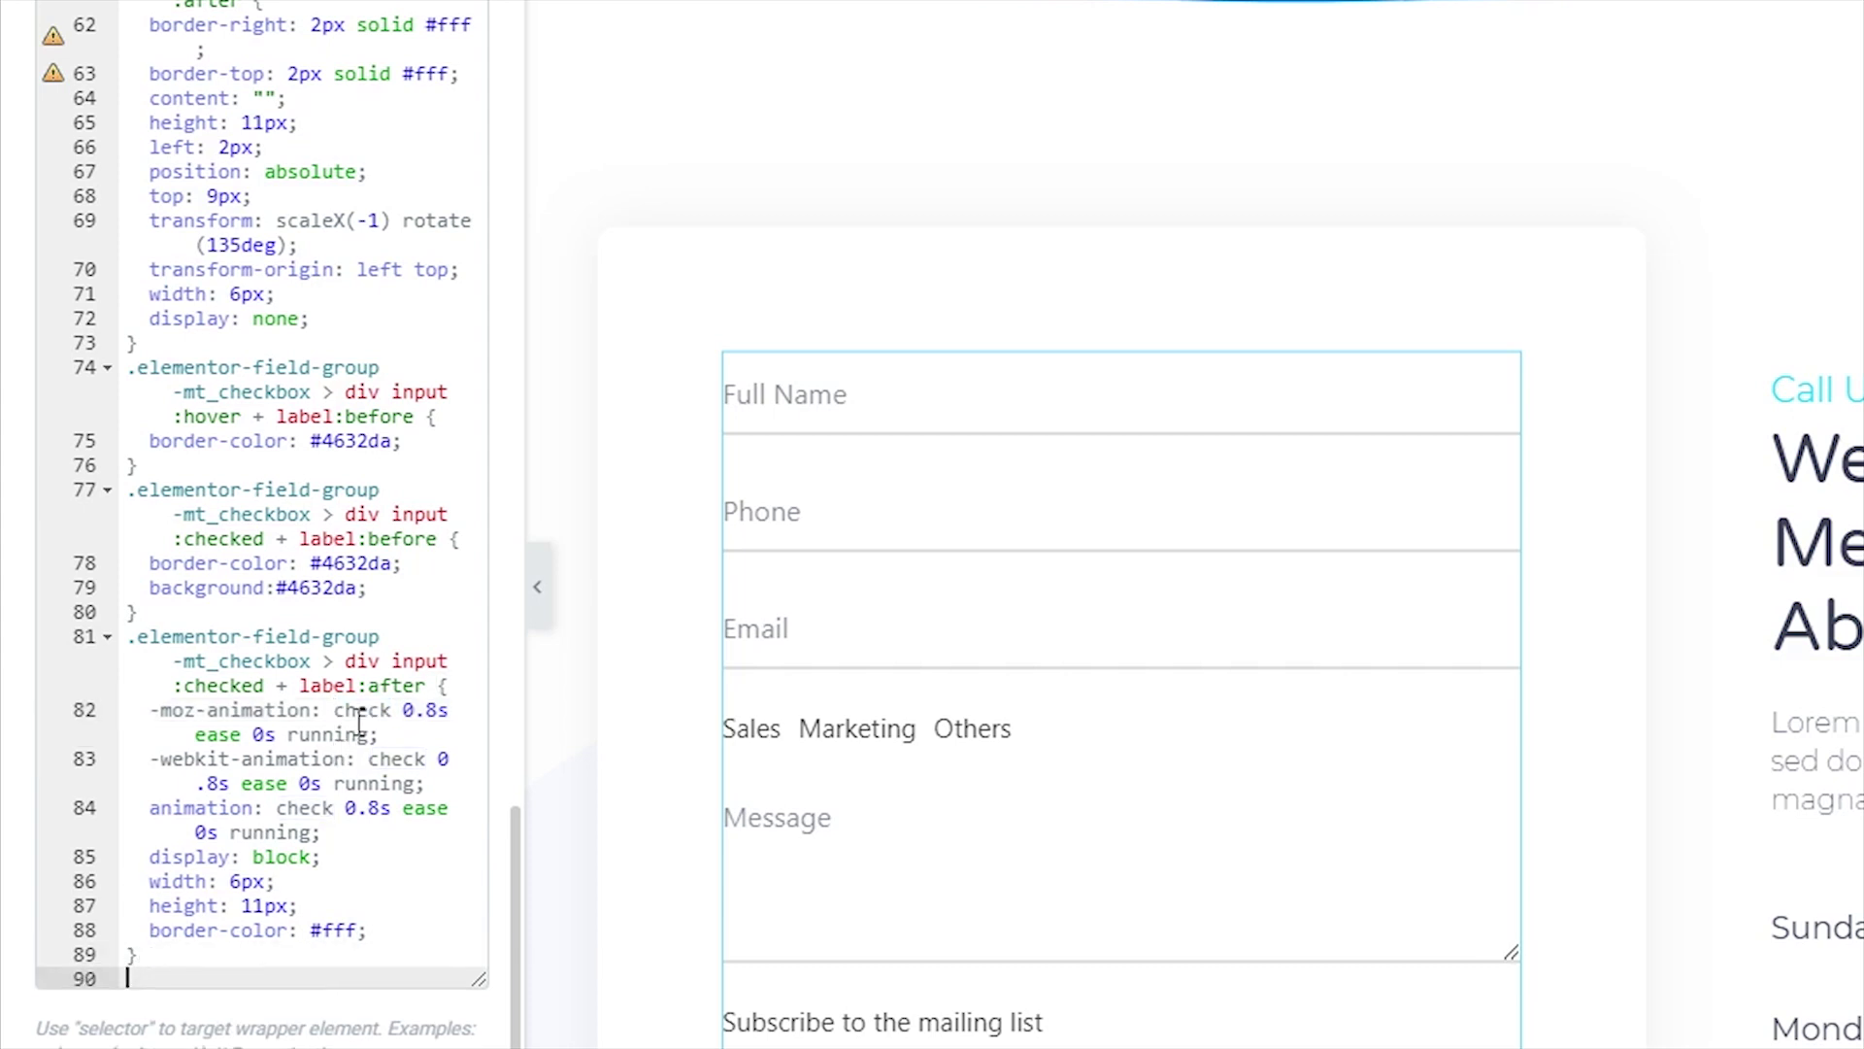
left_click(360, 710)
double_click(359, 710)
left_click(176, 978)
type("@keyframes check { 0% { height: 0; width: 0; } 25% { height: 0; width: 6px; } 50% { height: 11px; width: 6px; } }")
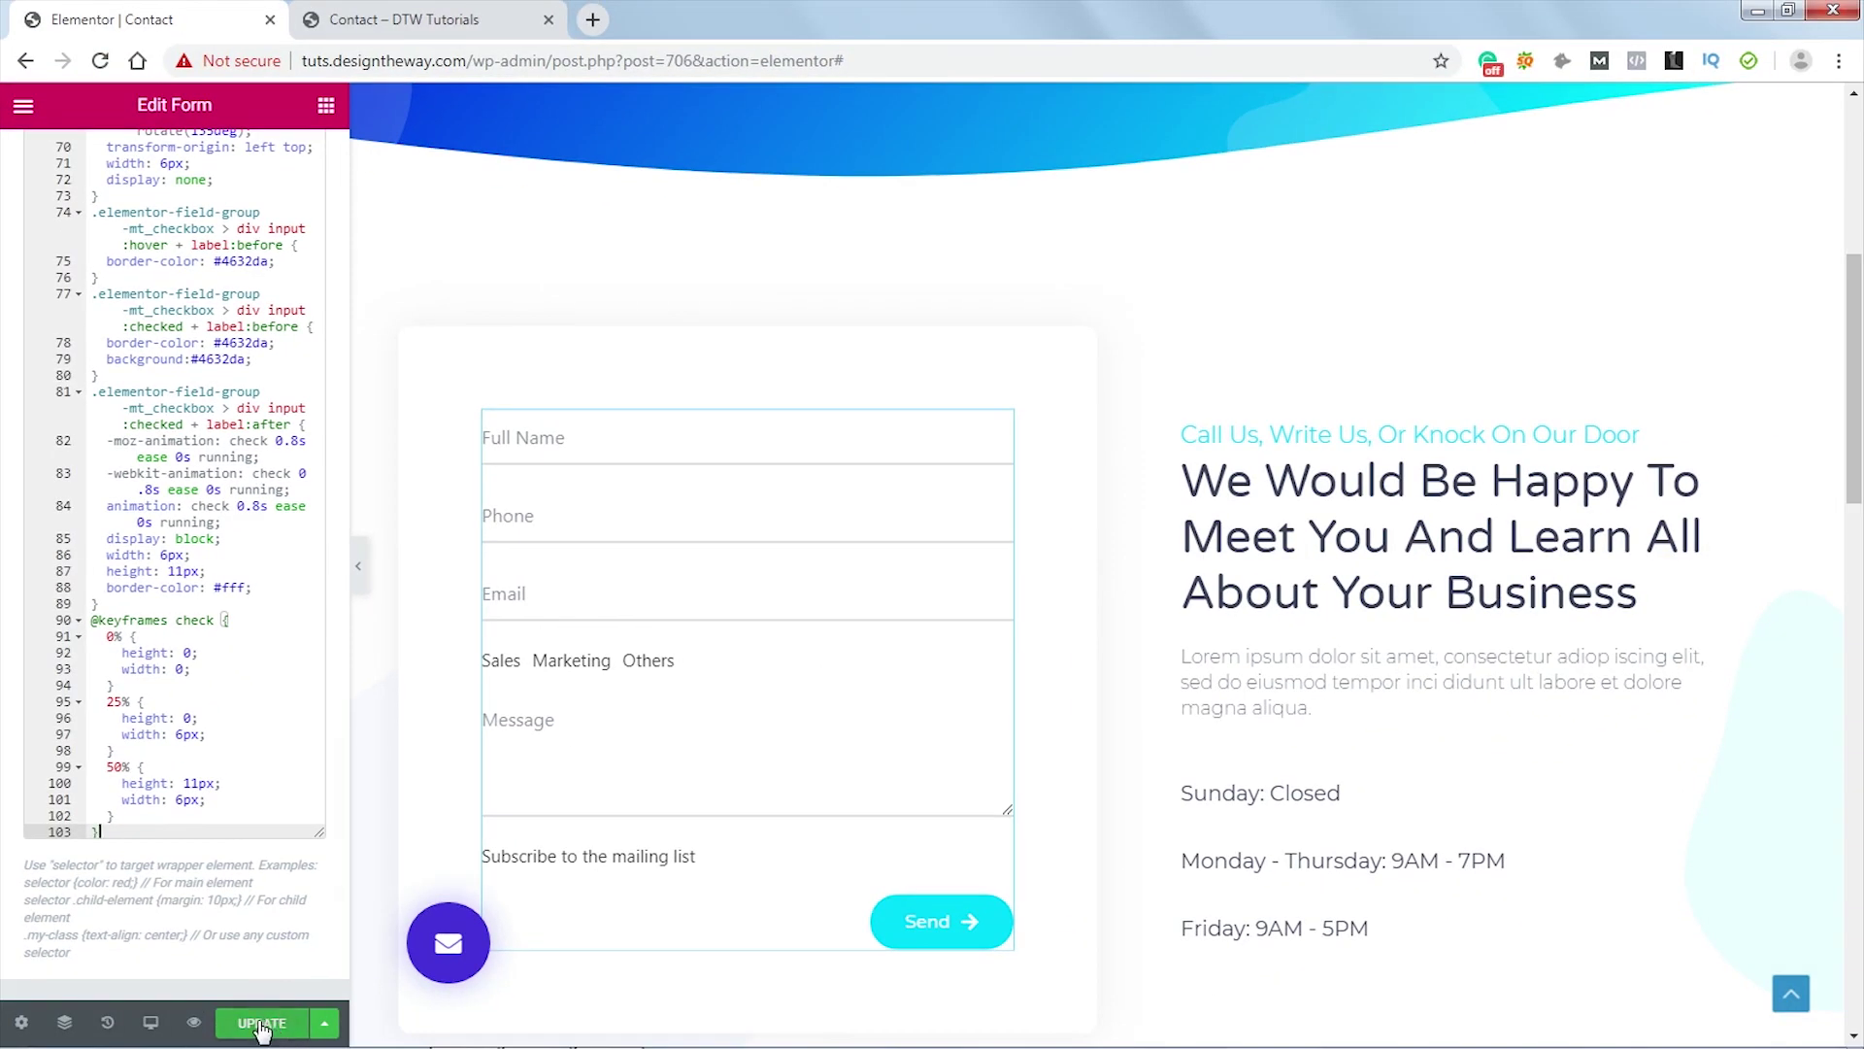
left_click(262, 1024)
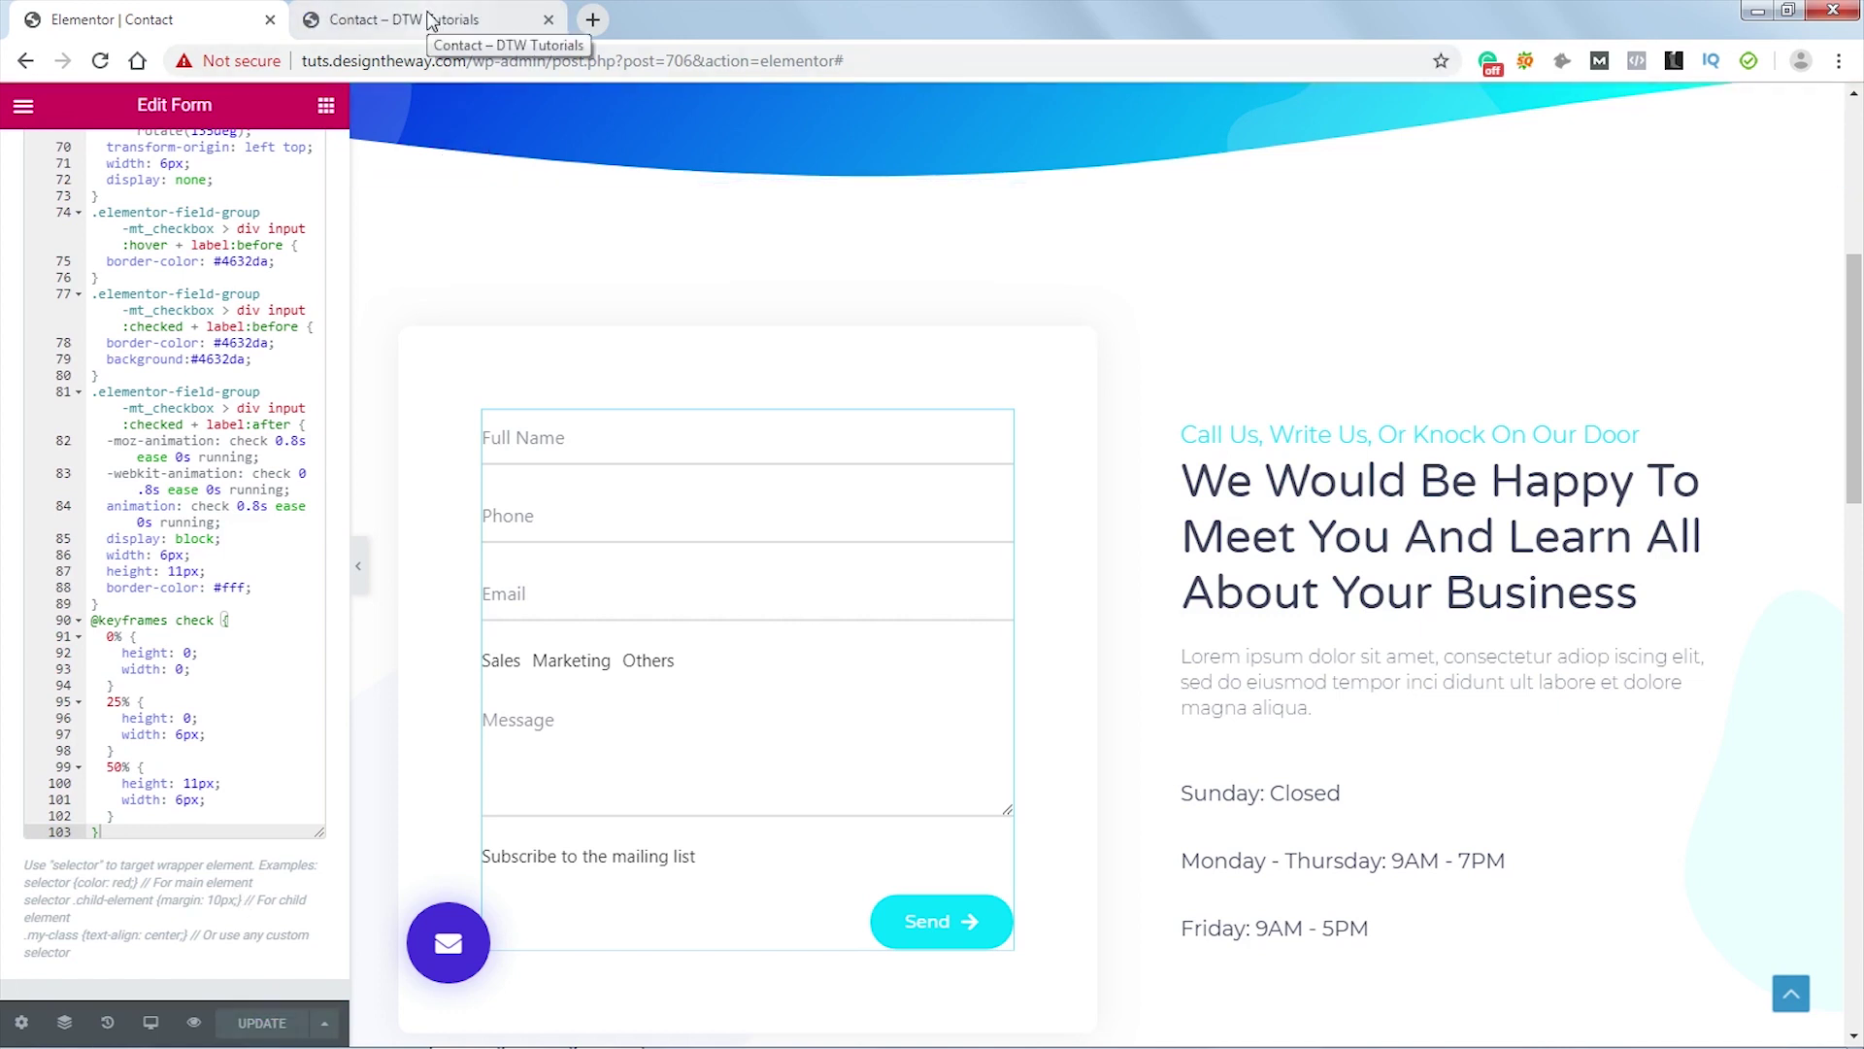
- Switch to the live Contact page preview and scroll down to the form
left_click(430, 22)
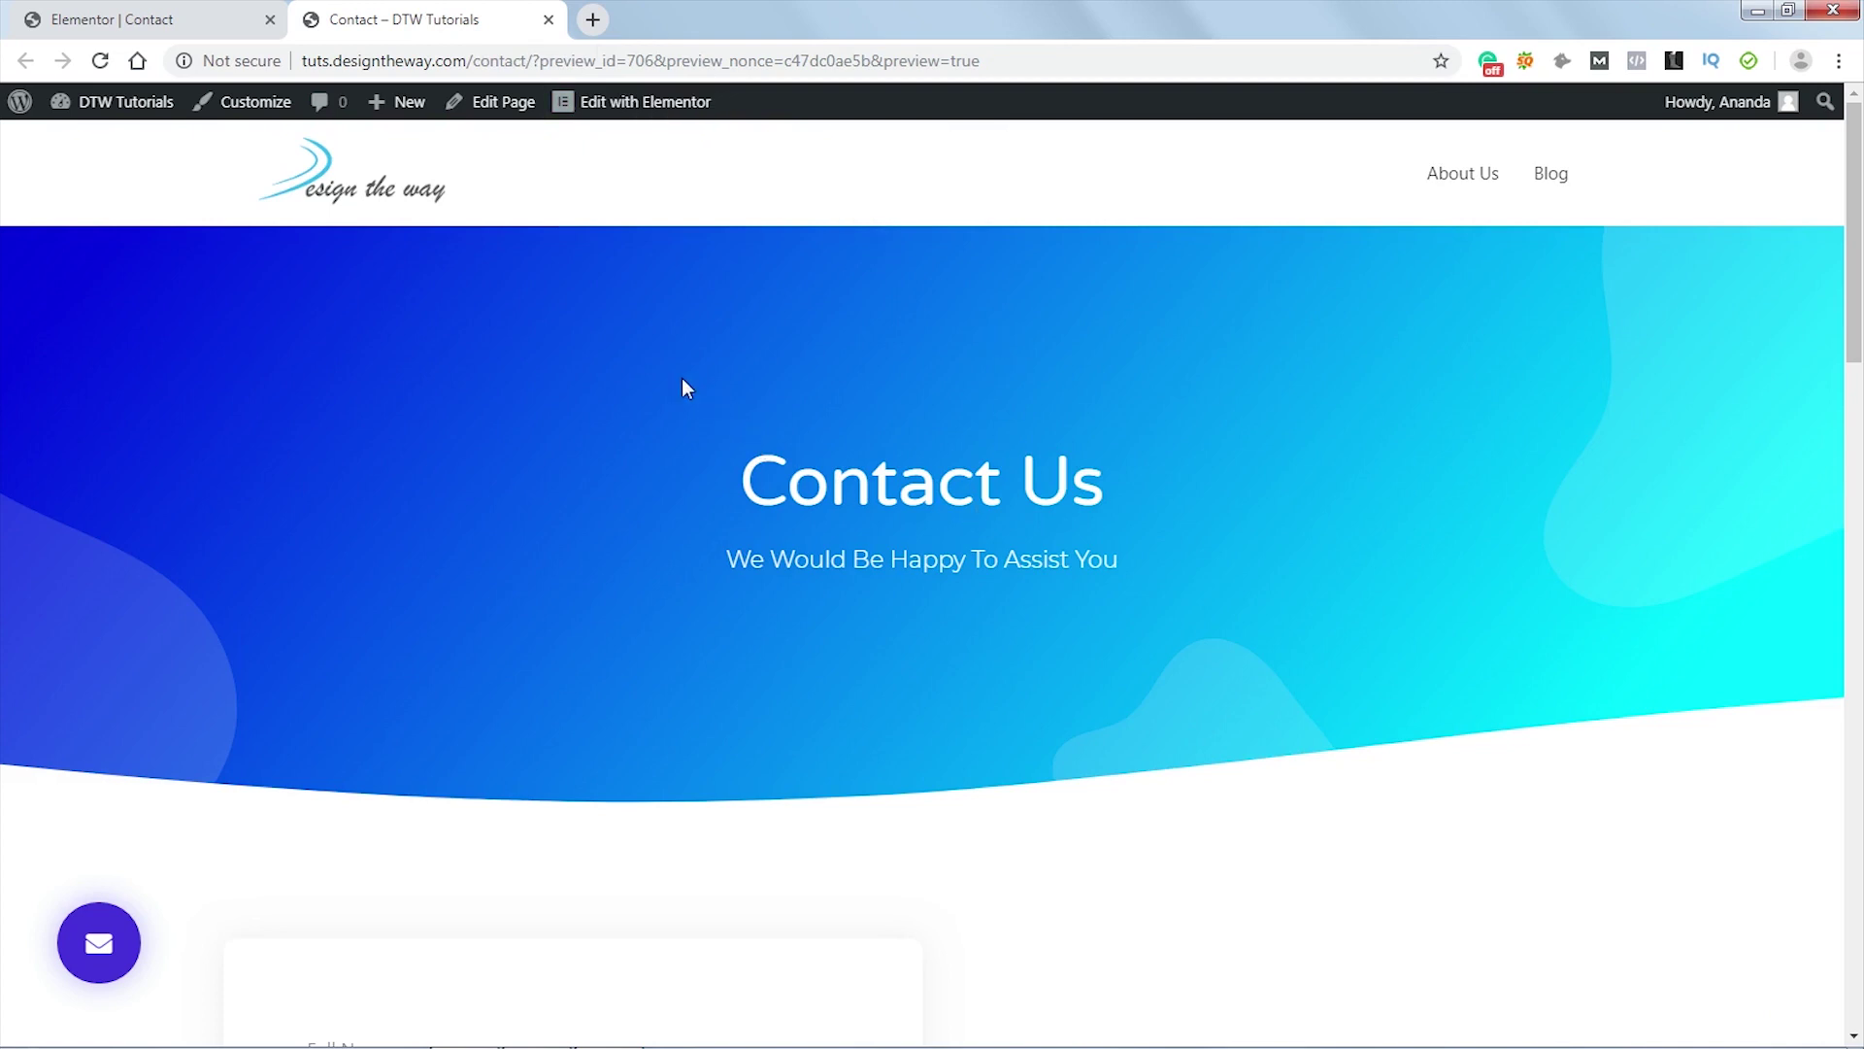
scroll(682, 389, "down", 9)
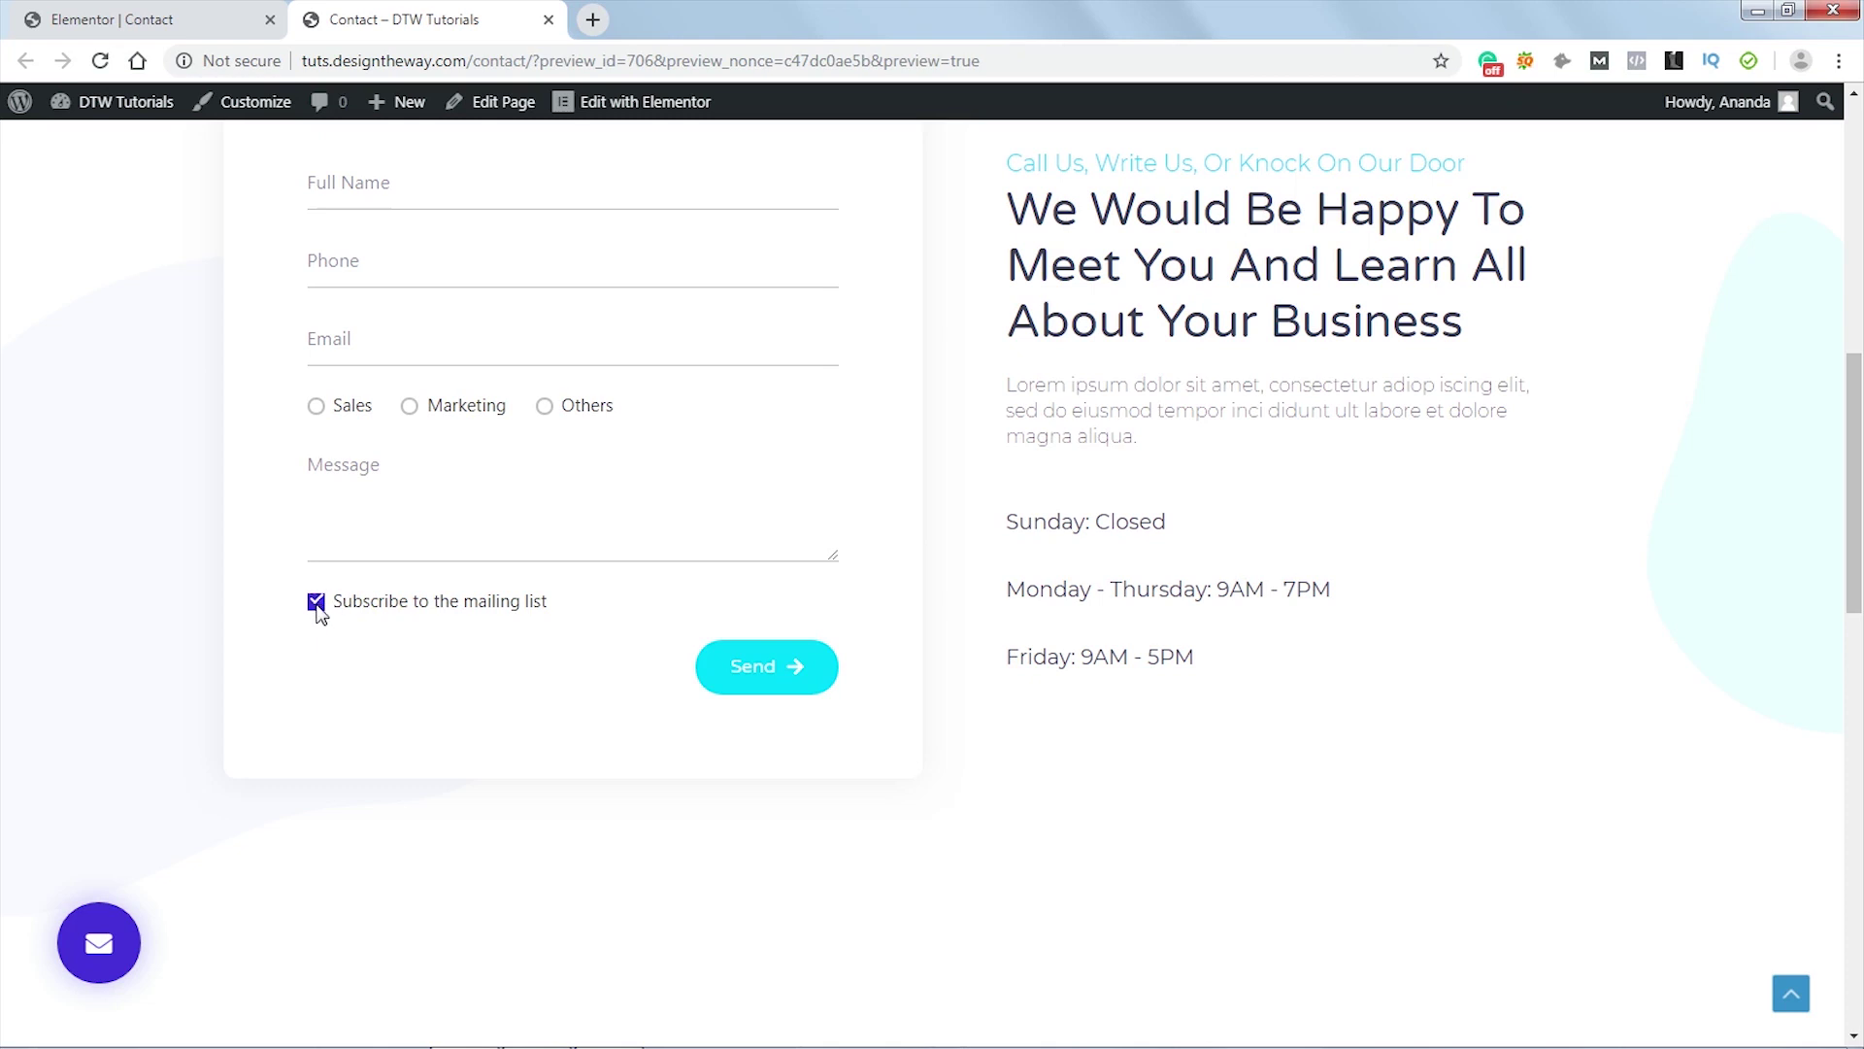
- In DevTools, raise the checkbox tick's ::after top offset from 9px to 10px as a test
right_click(318, 609)
left_click(364, 895)
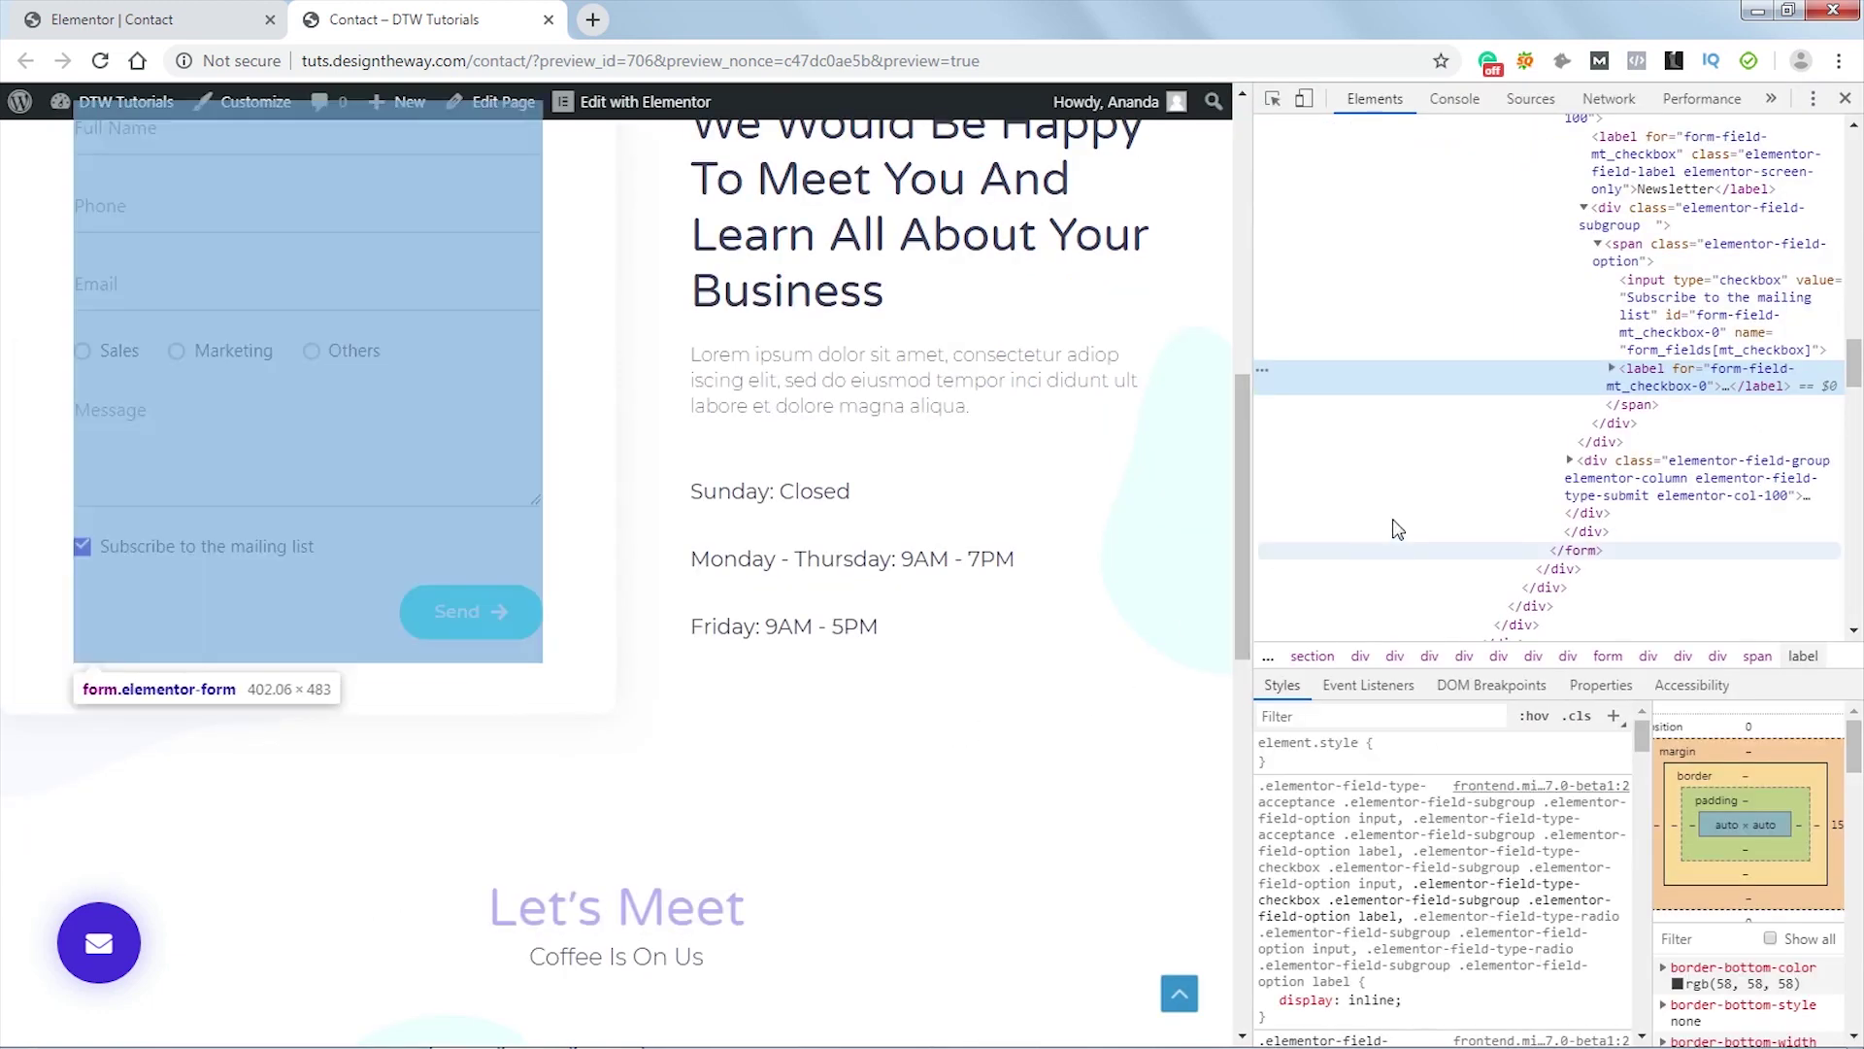
left_click(1612, 368)
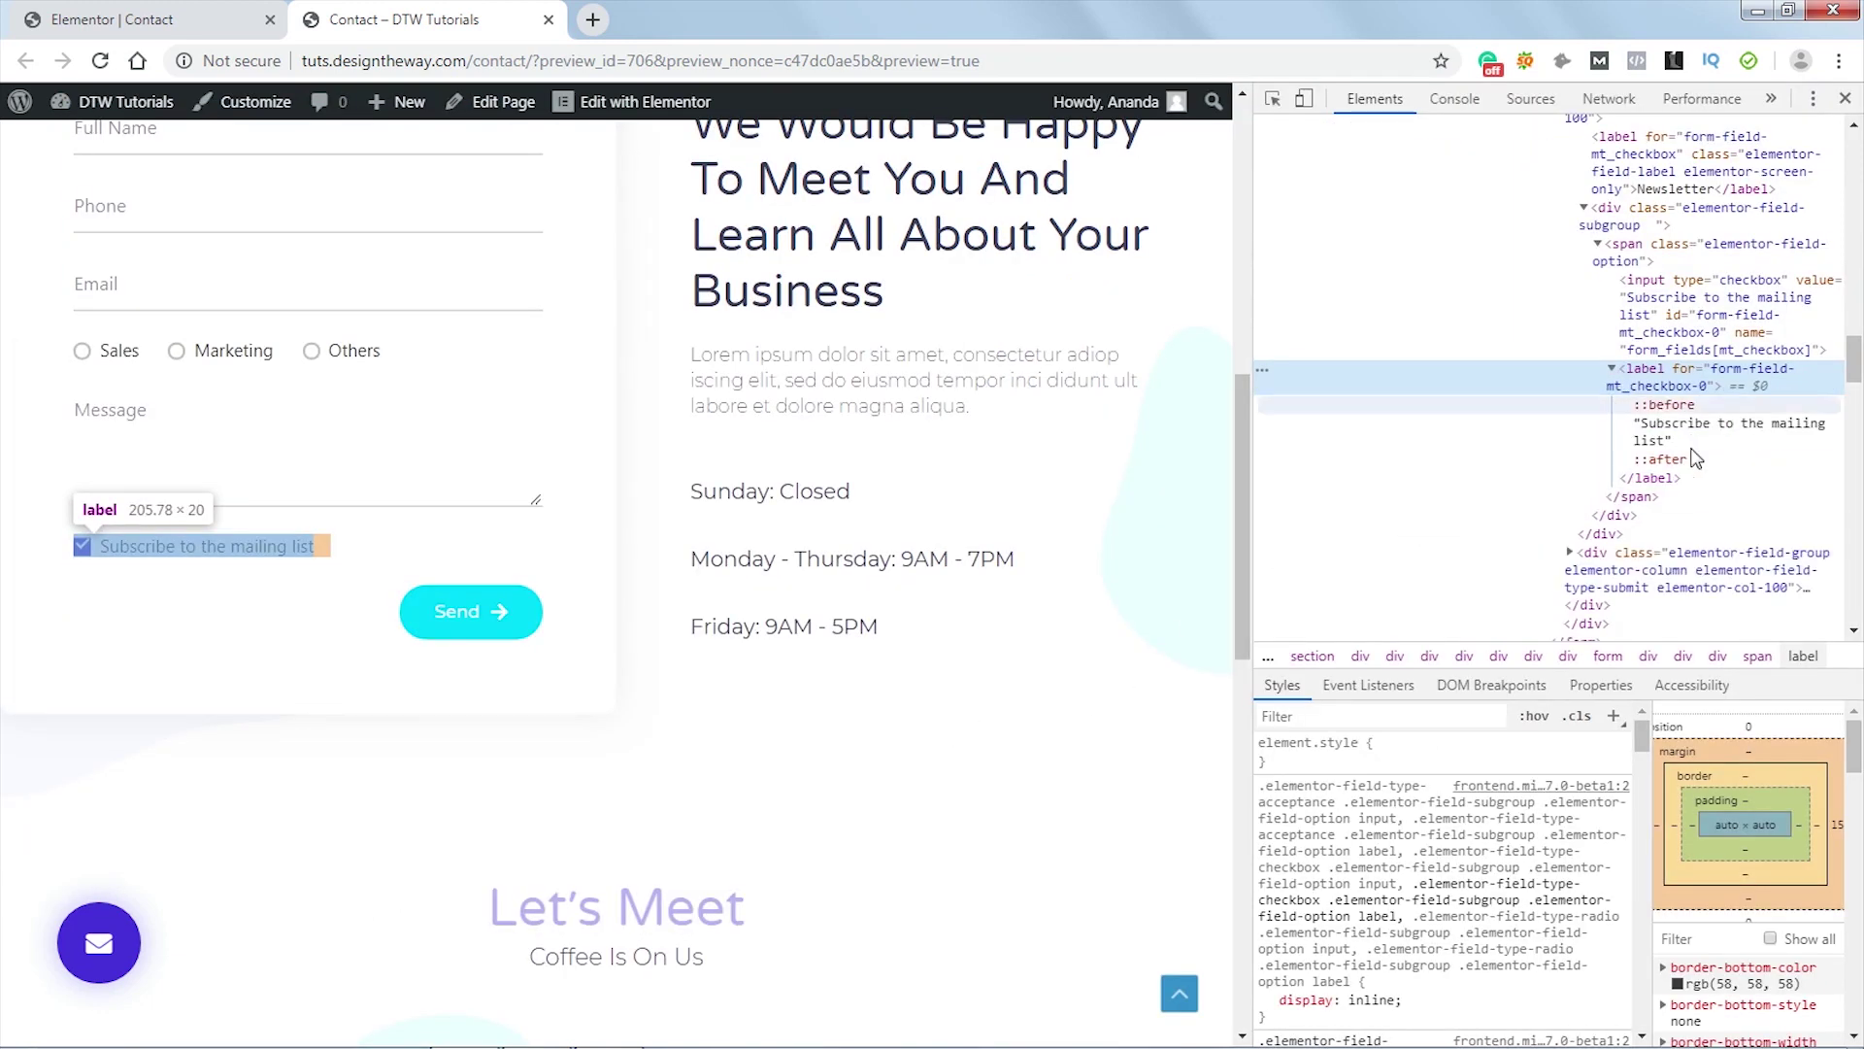
left_click(1672, 463)
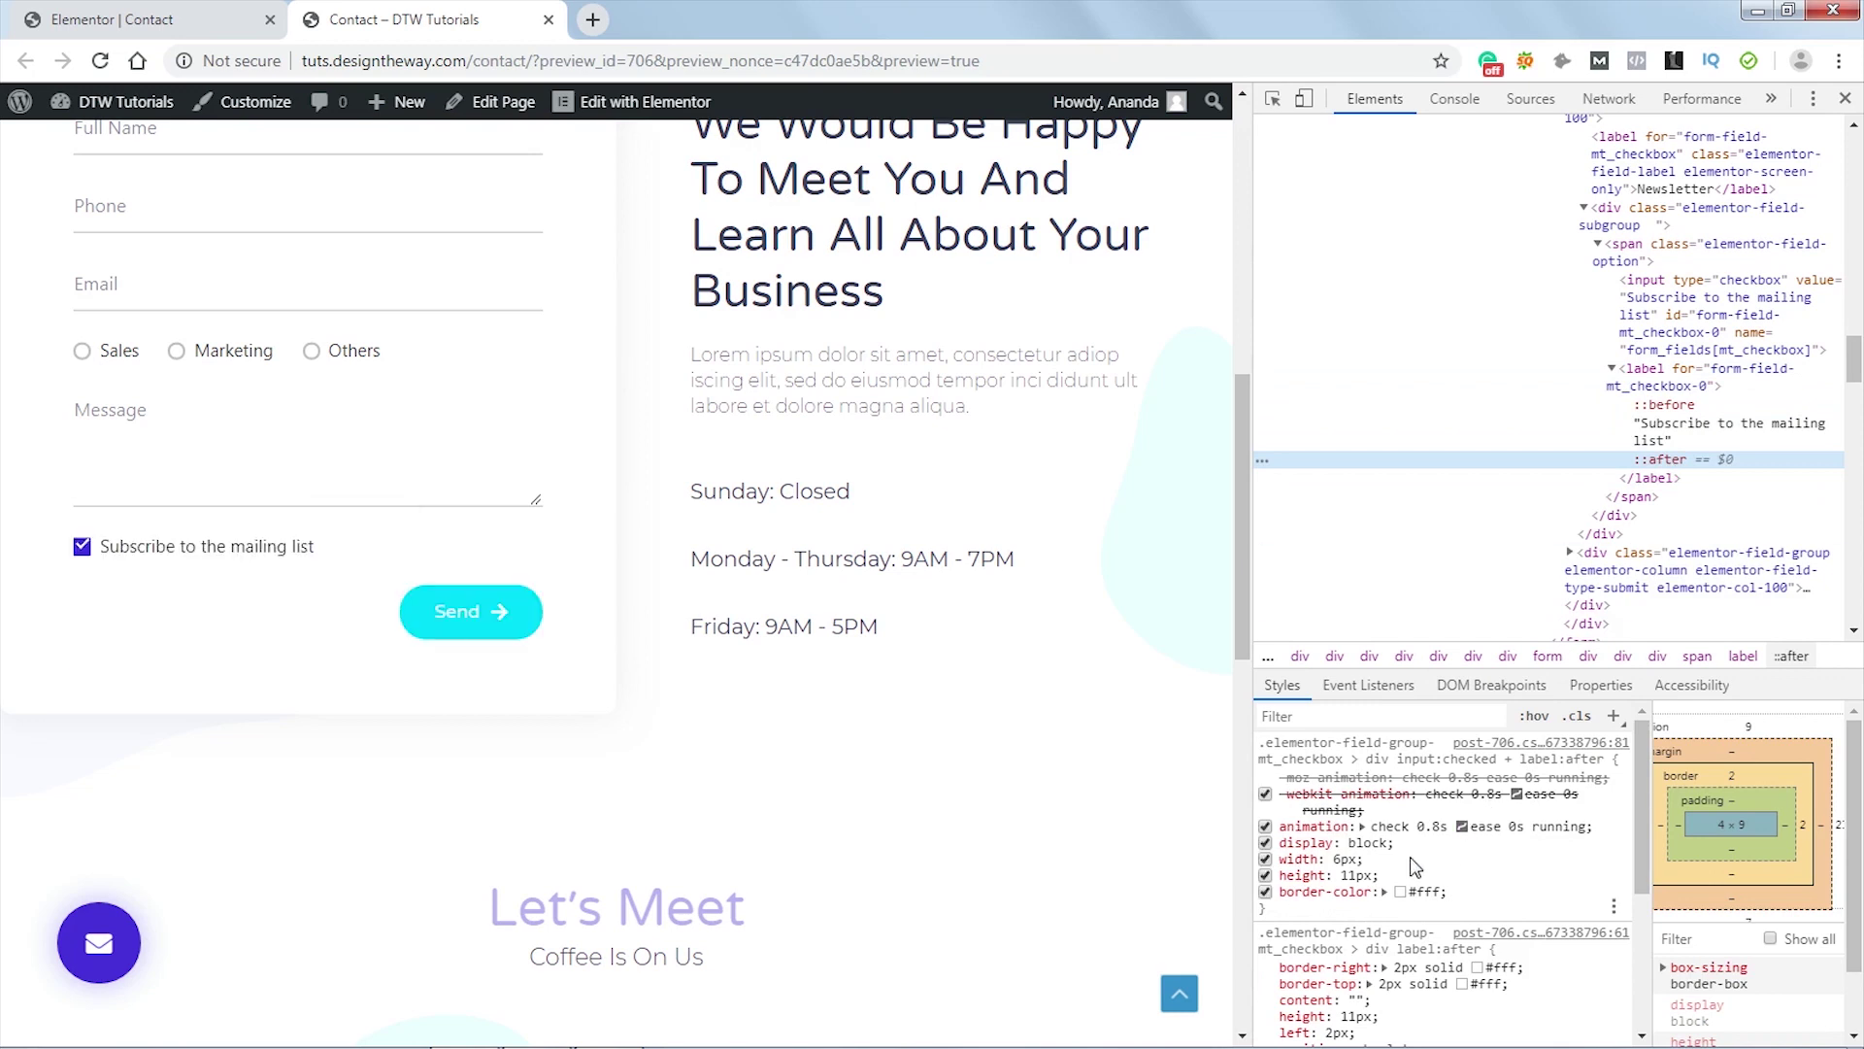
scroll(1353, 875, "down", 1)
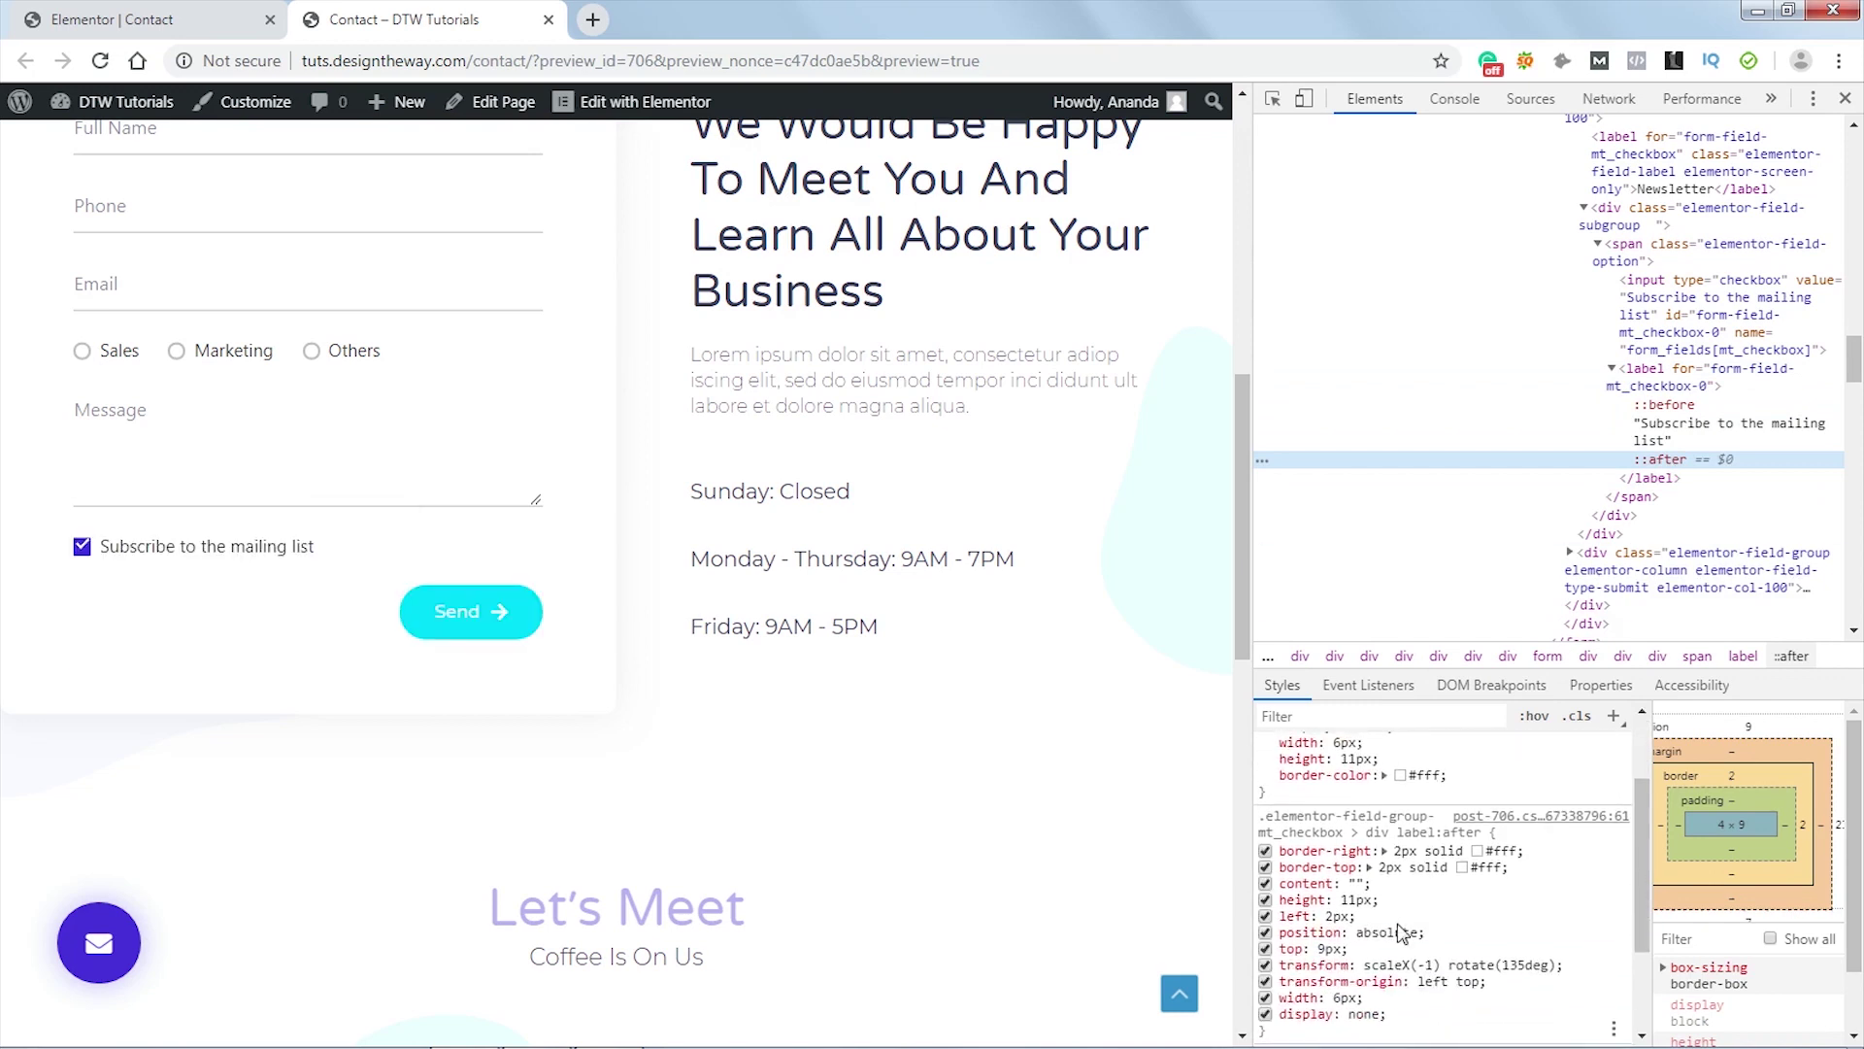
left_click(1323, 950)
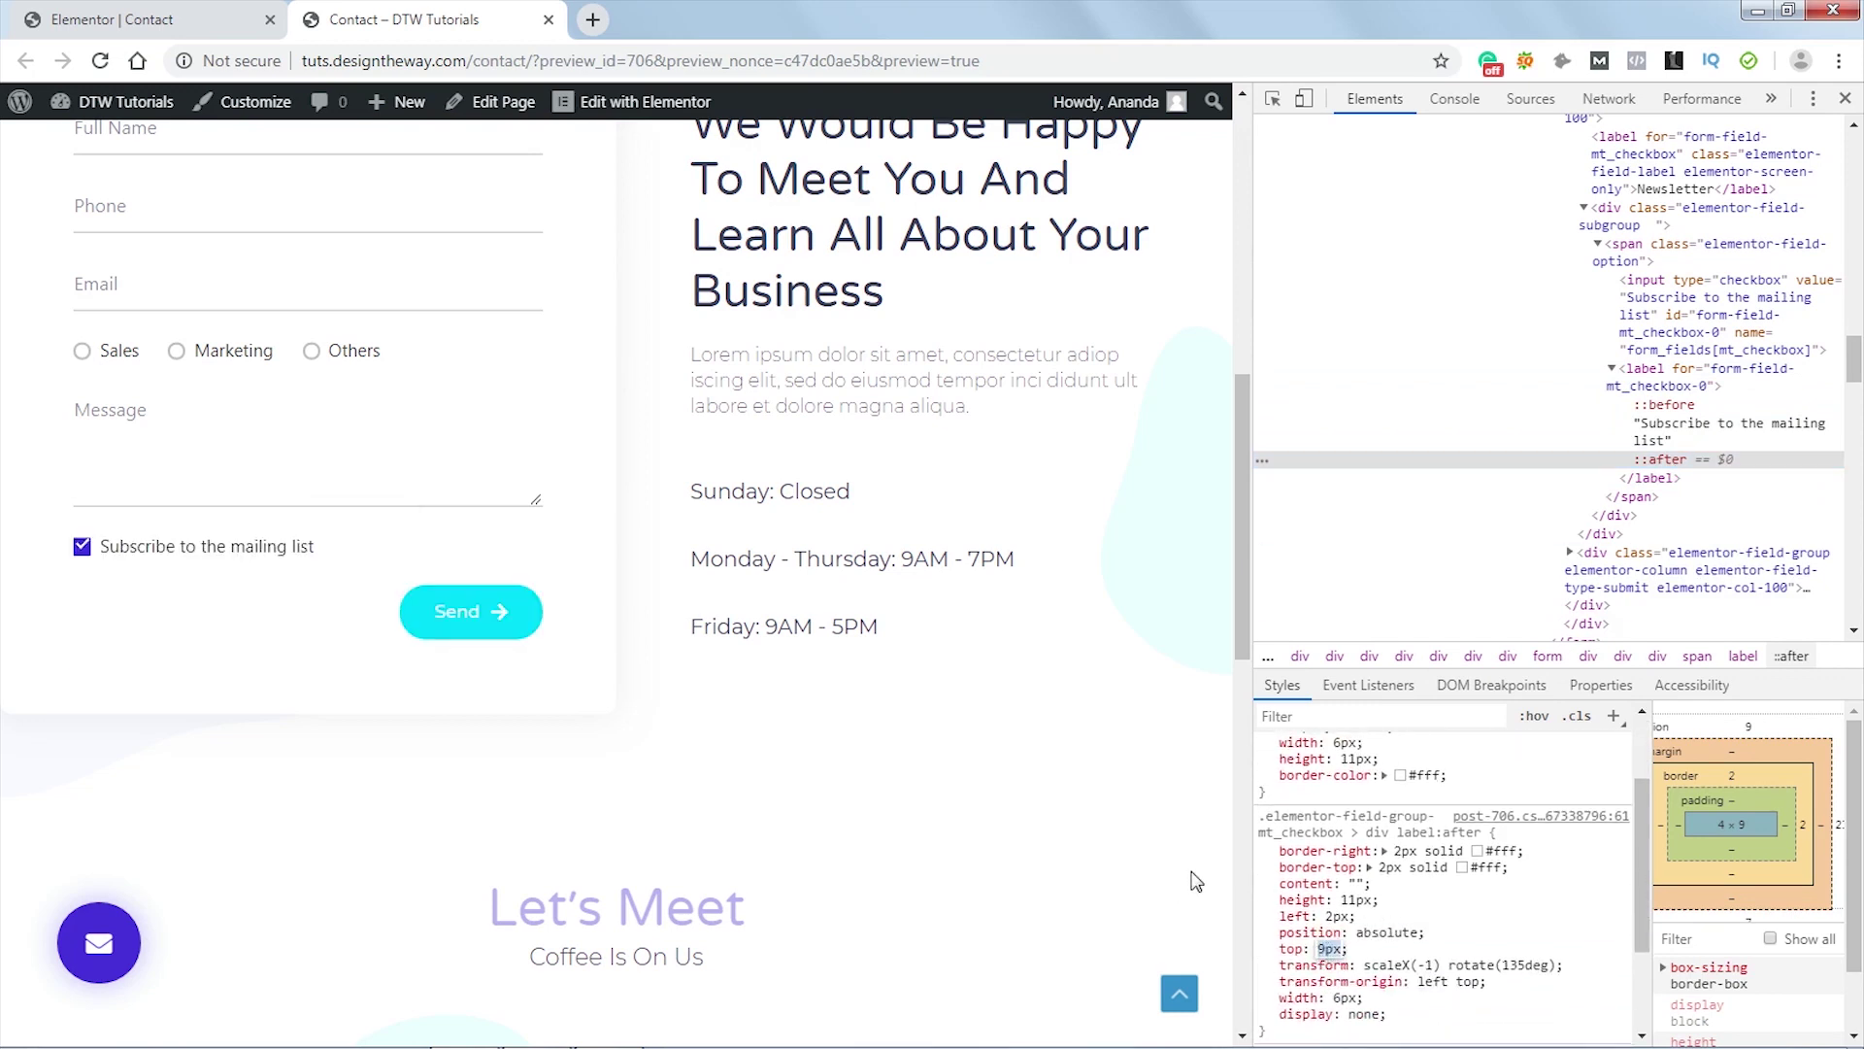
key("Up")
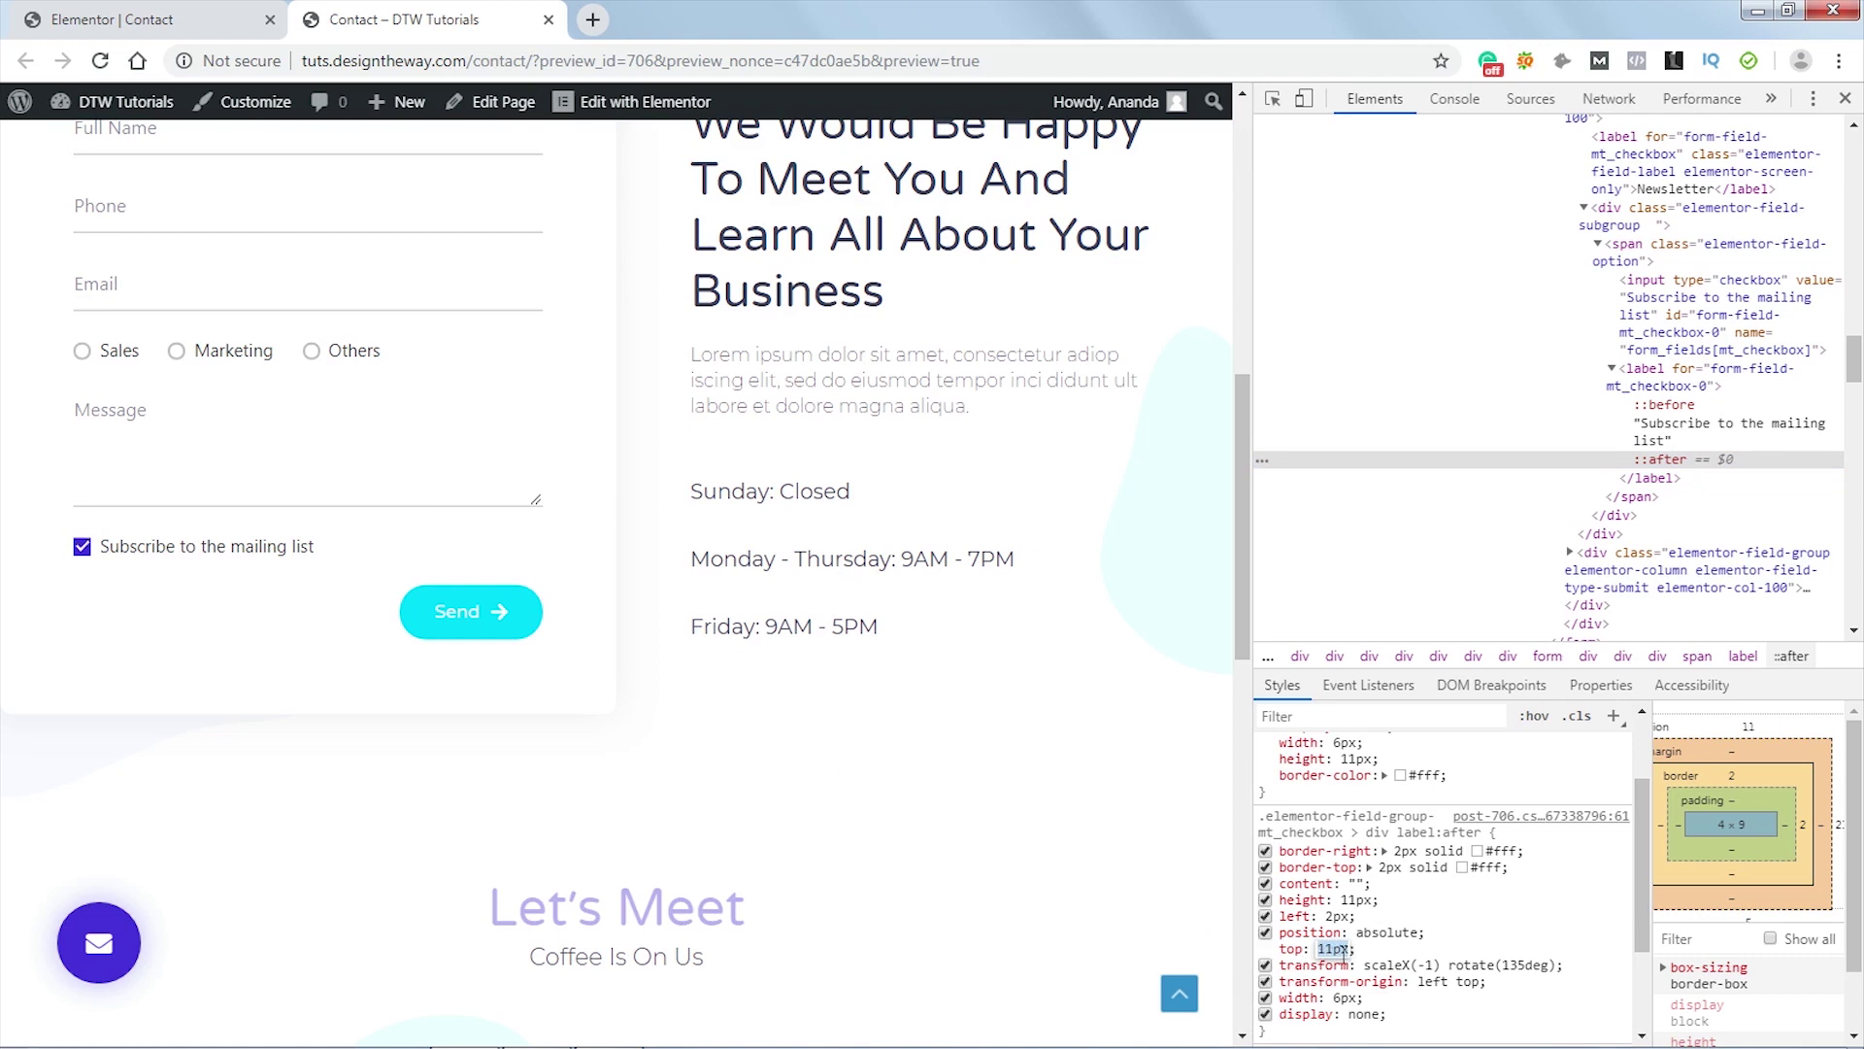
left_click(1846, 98)
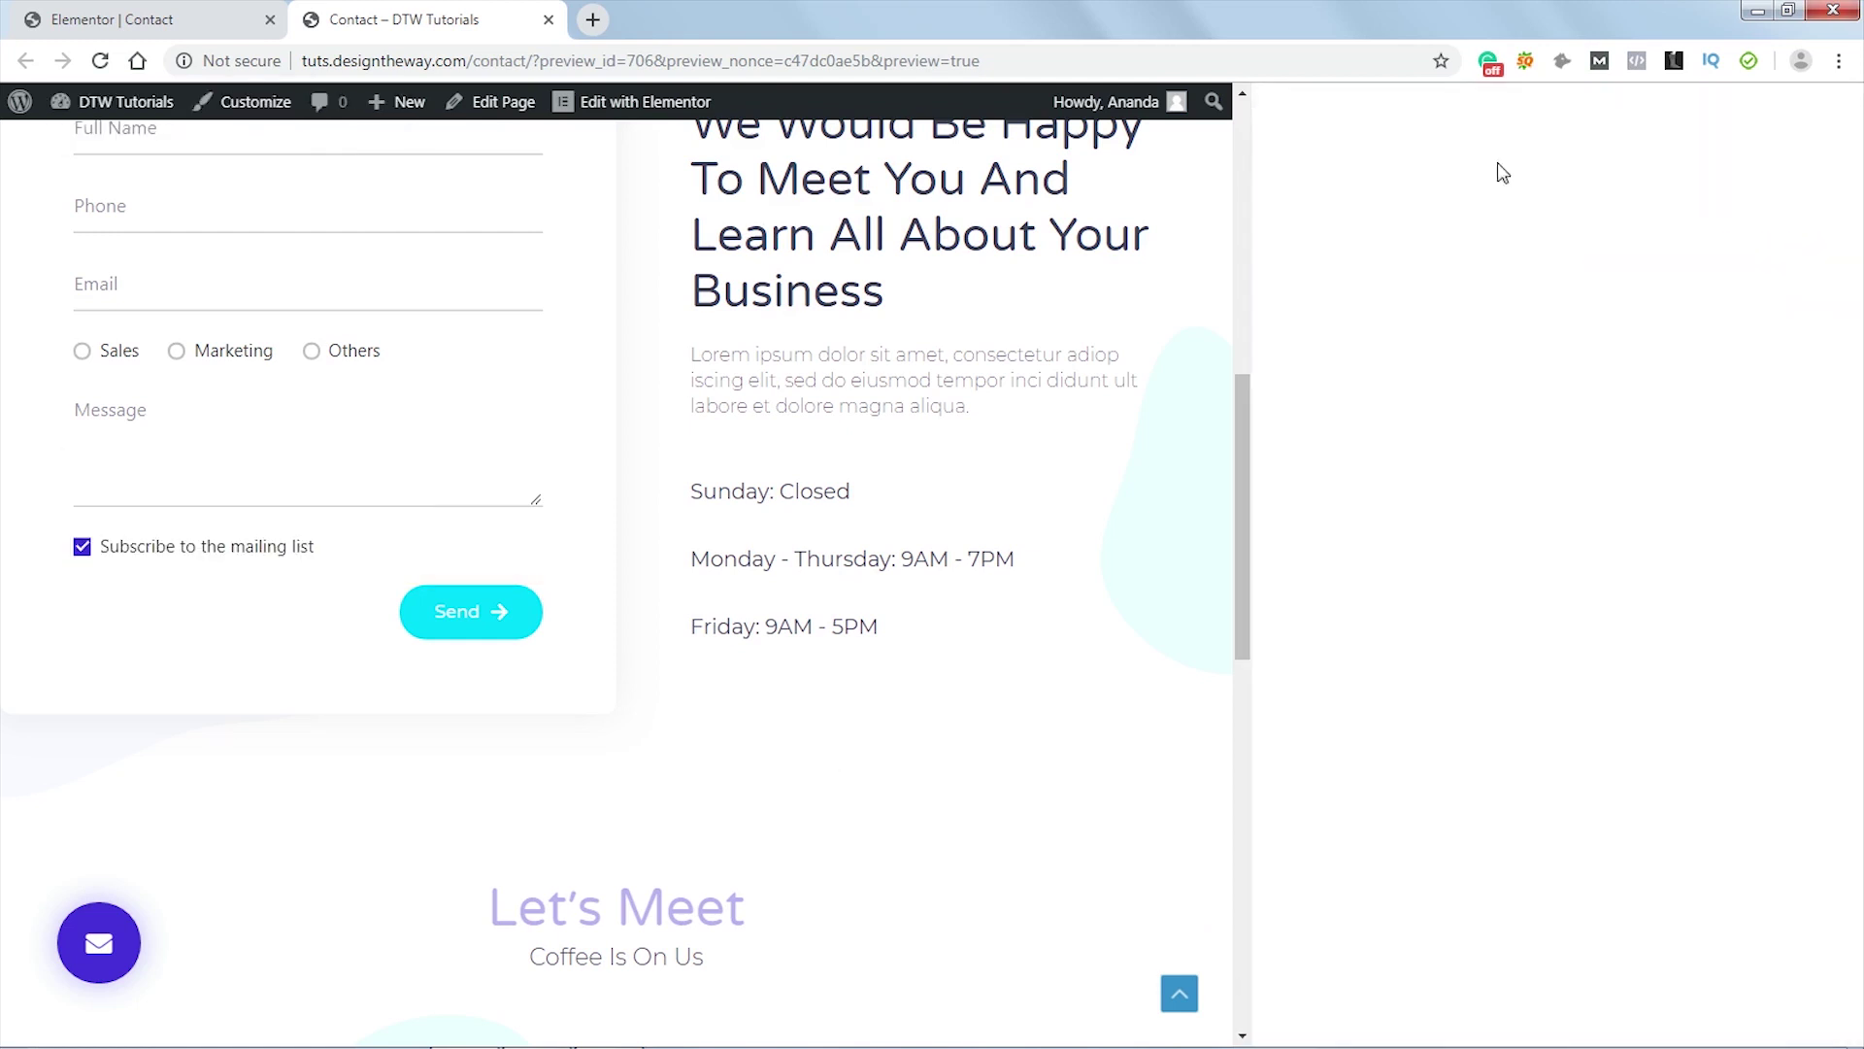
left_click(137, 25)
- Change line 68 of the form's custom CSS to top: 11px and click Update
scroll(252, 611, "up", 4)
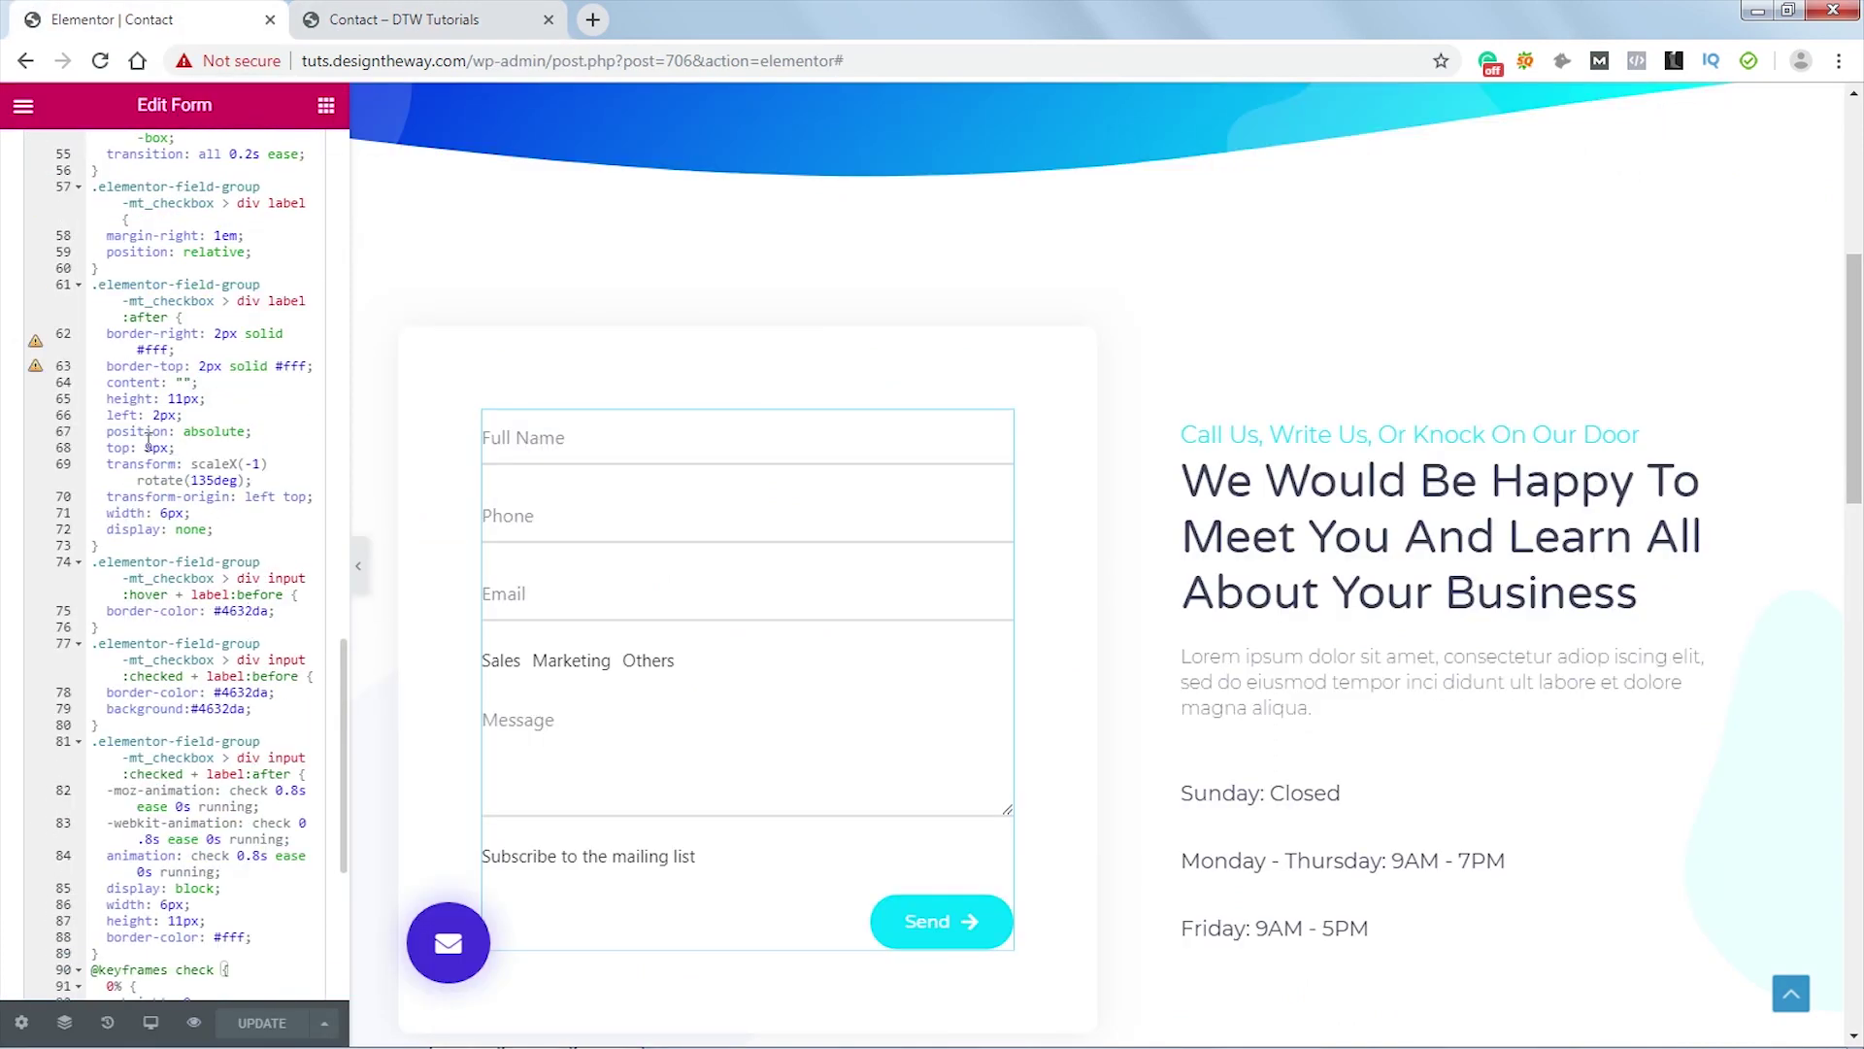
left_click(148, 447)
key("BackSpace")
type("9")
key("BackSpace")
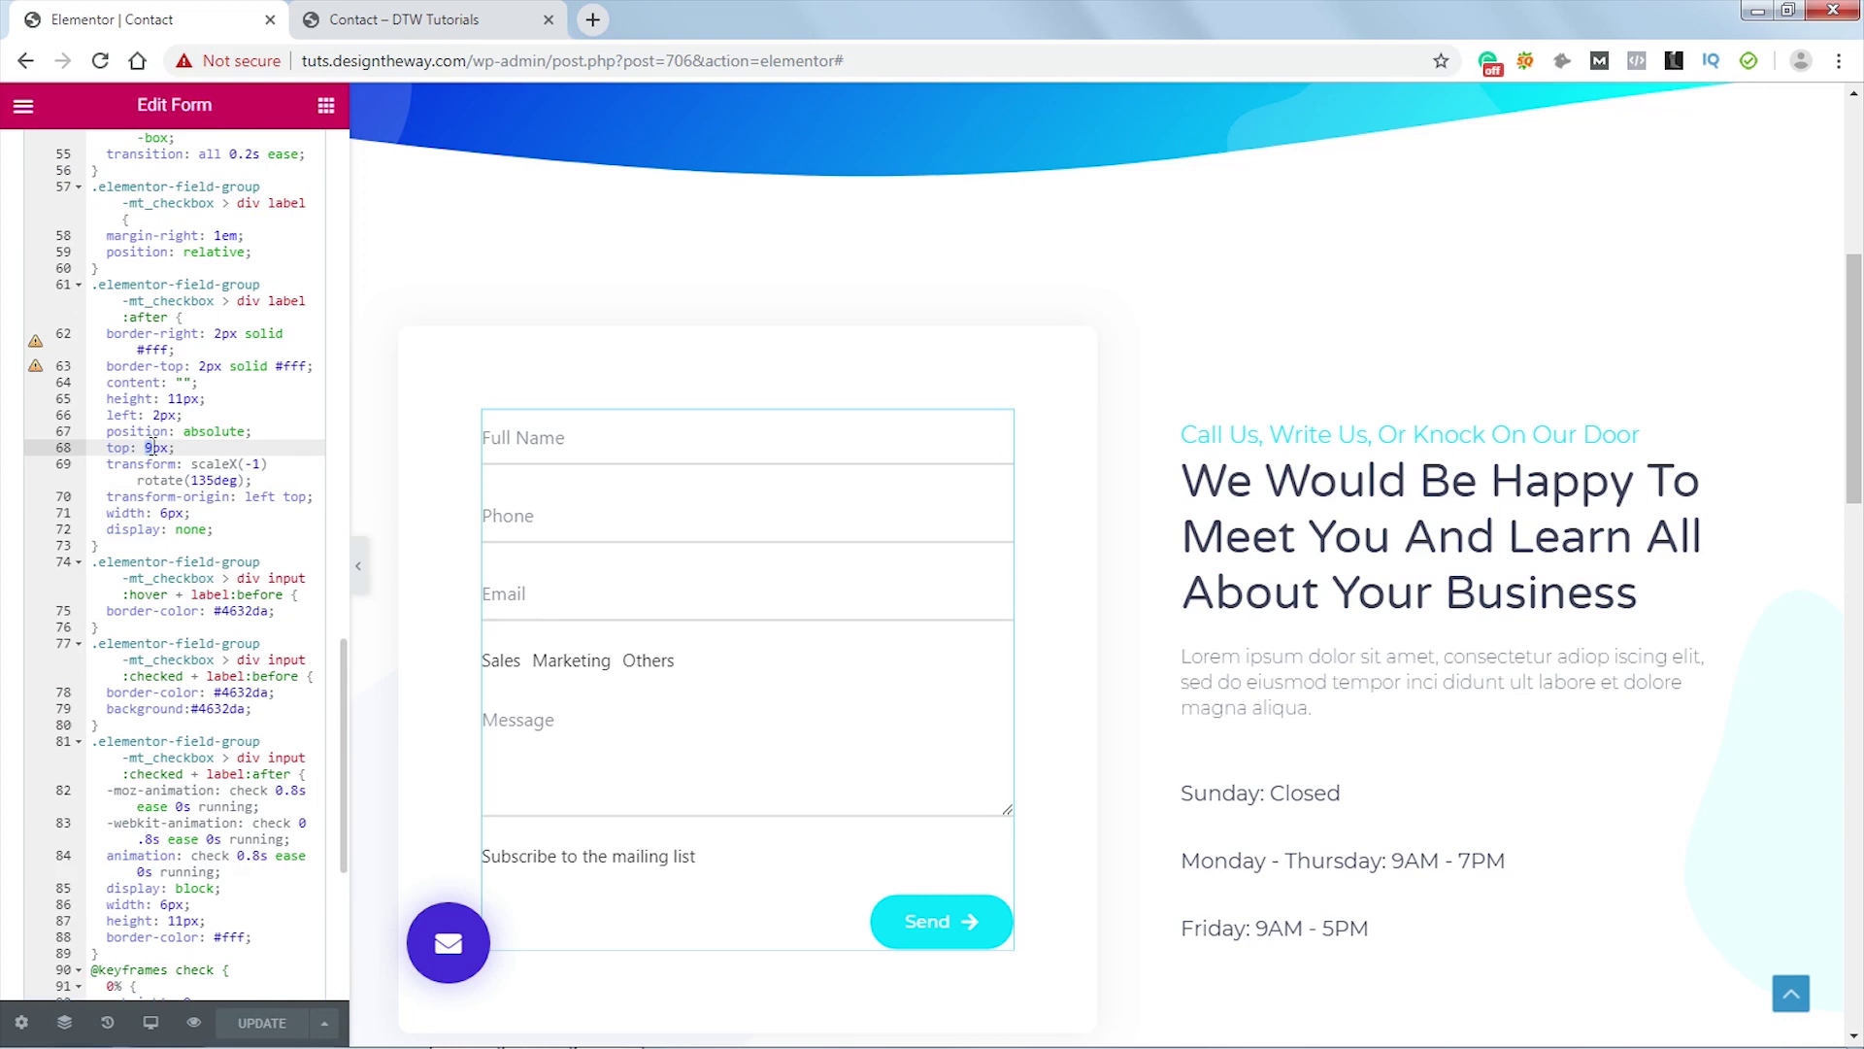
type("10")
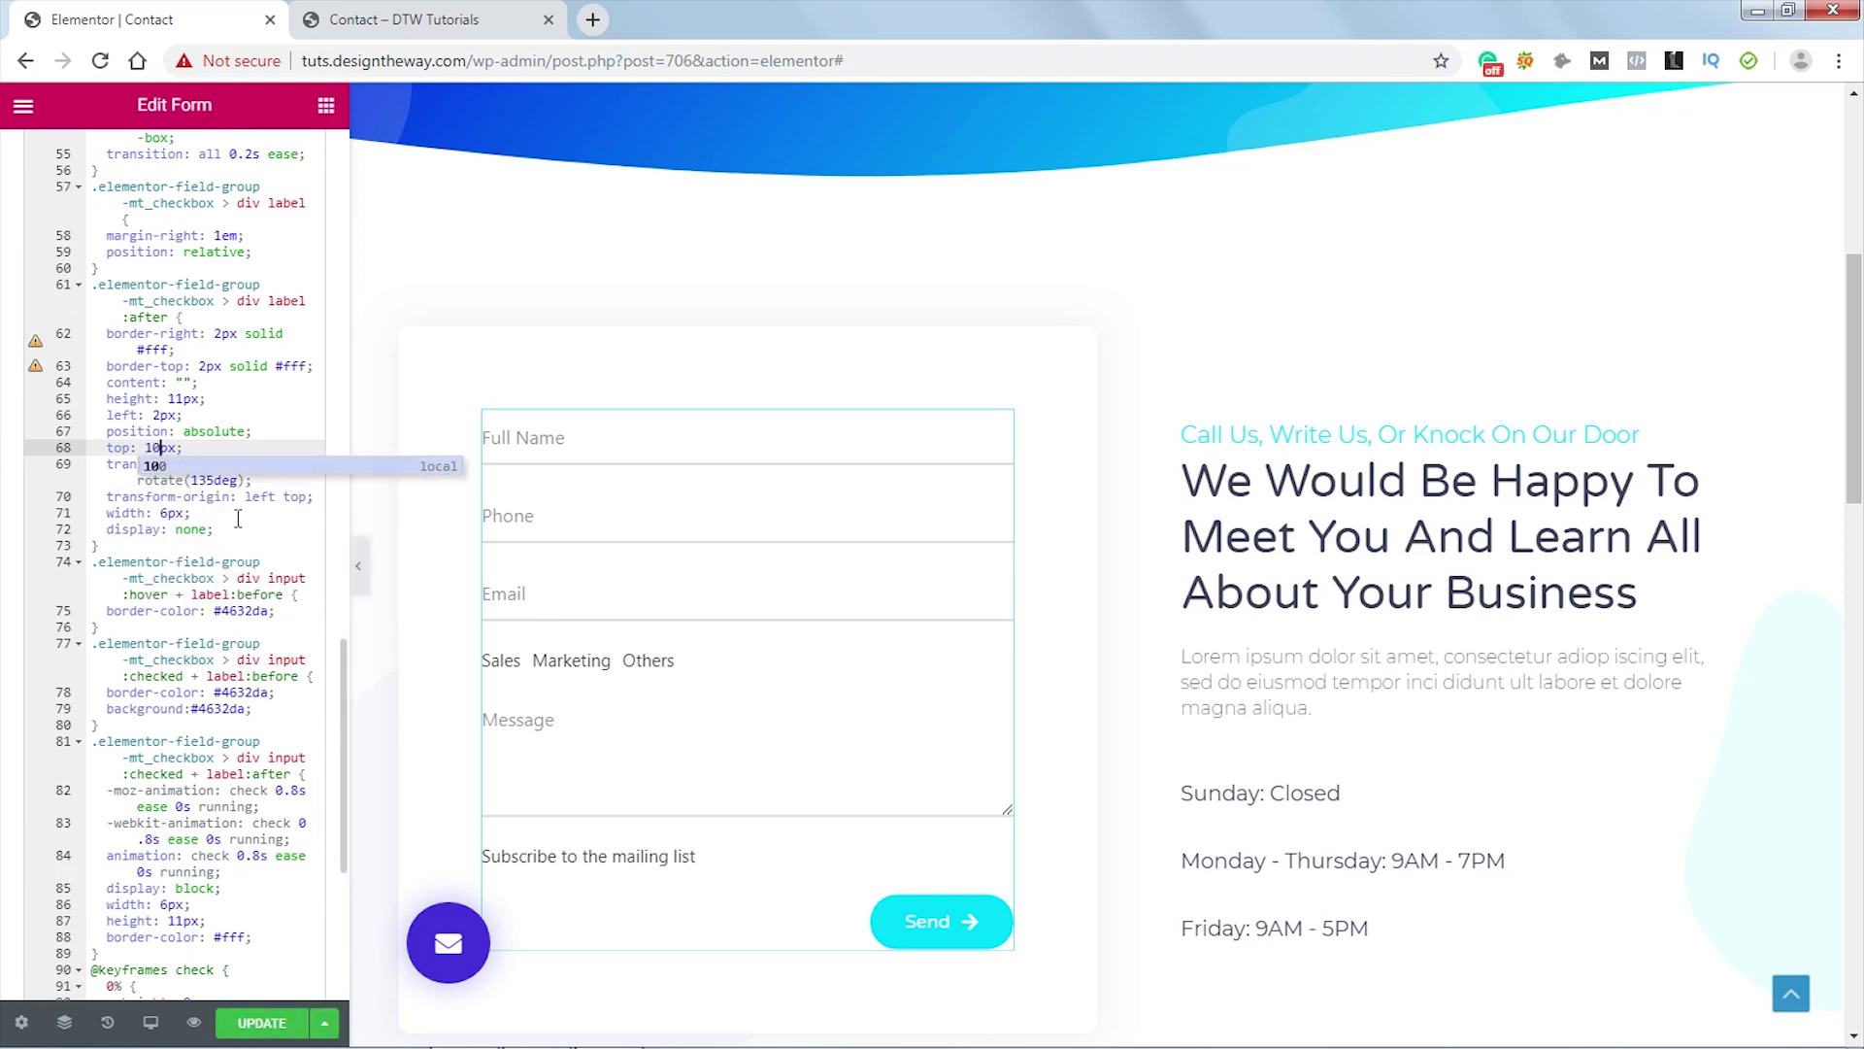
key("BackSpace")
type("1")
key("Escape")
left_click(257, 1024)
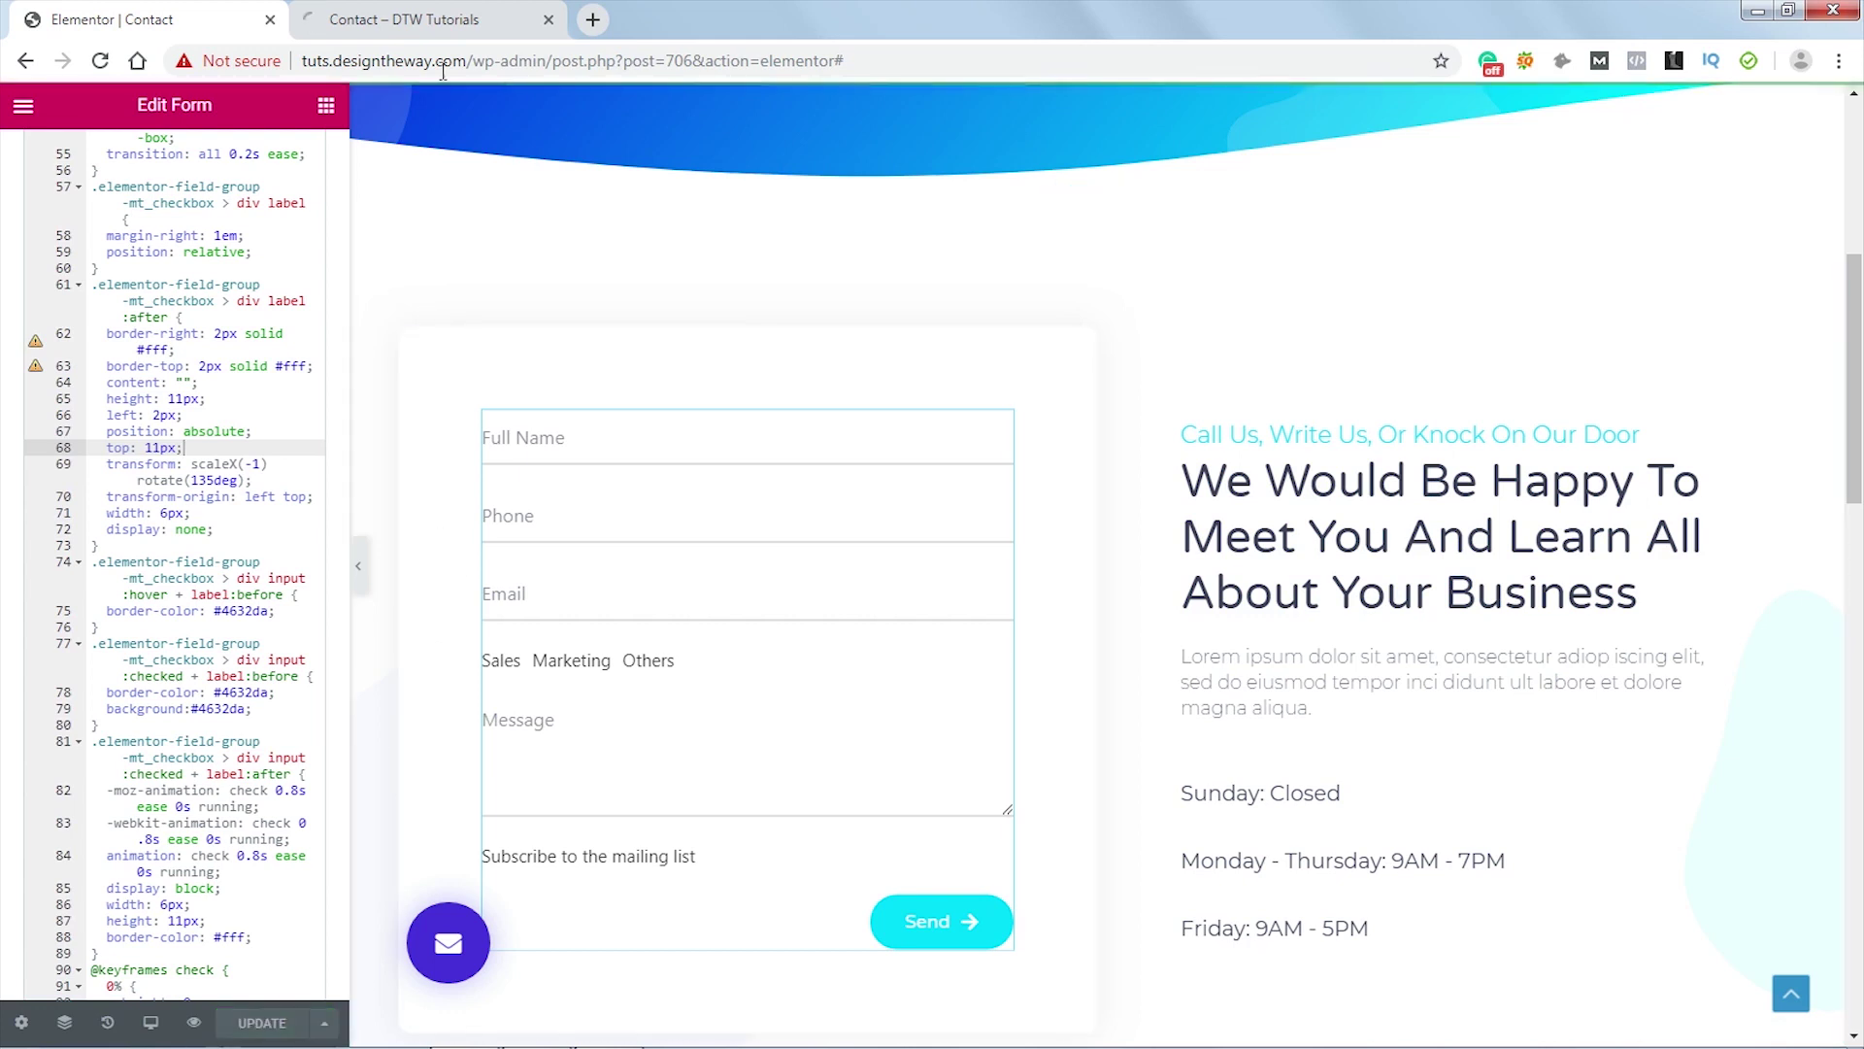
- In the live preview, tick the subscribe box and try the Sales, Marketing and Others category radios
left_click(416, 21)
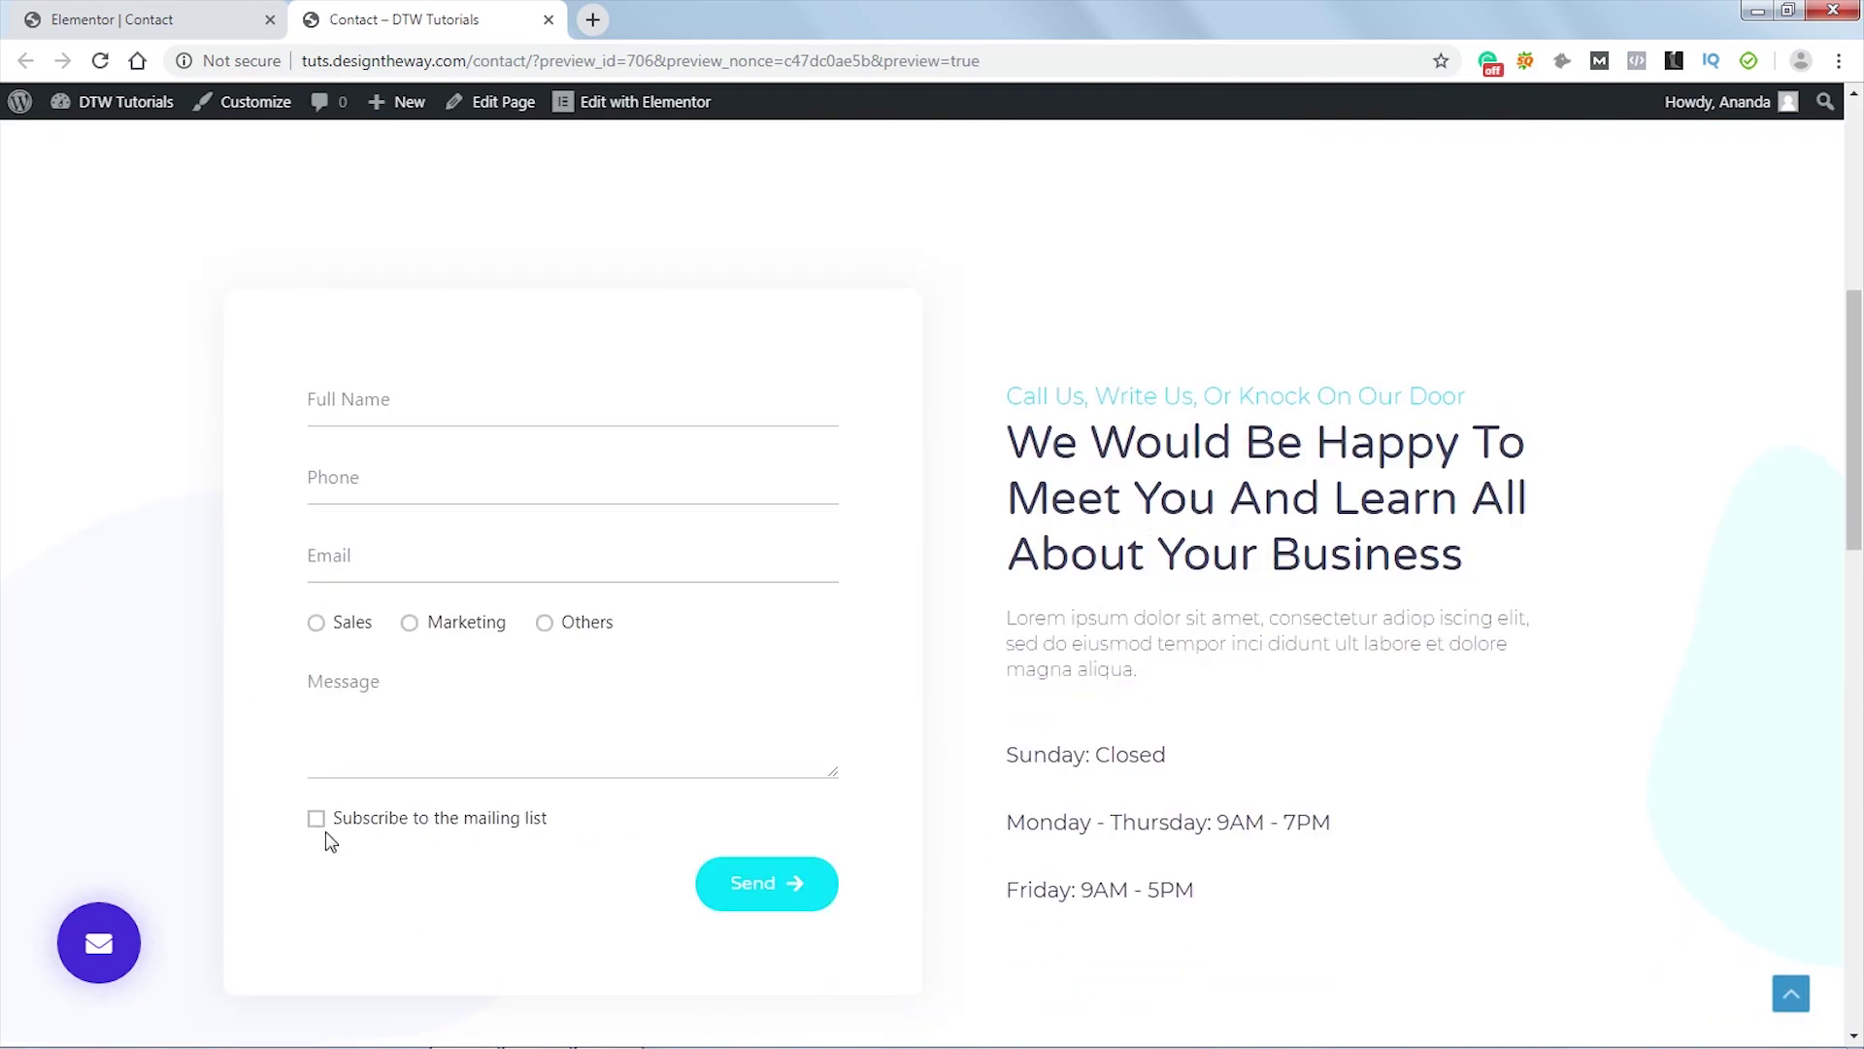
left_click(320, 825)
left_click(319, 625)
left_click(410, 626)
left_click(544, 624)
- Focus Full Name, Phone, Email and Message to check underlines, leaving Sales selected
left_click(482, 414)
left_click(454, 498)
left_click(440, 563)
left_click(393, 756)
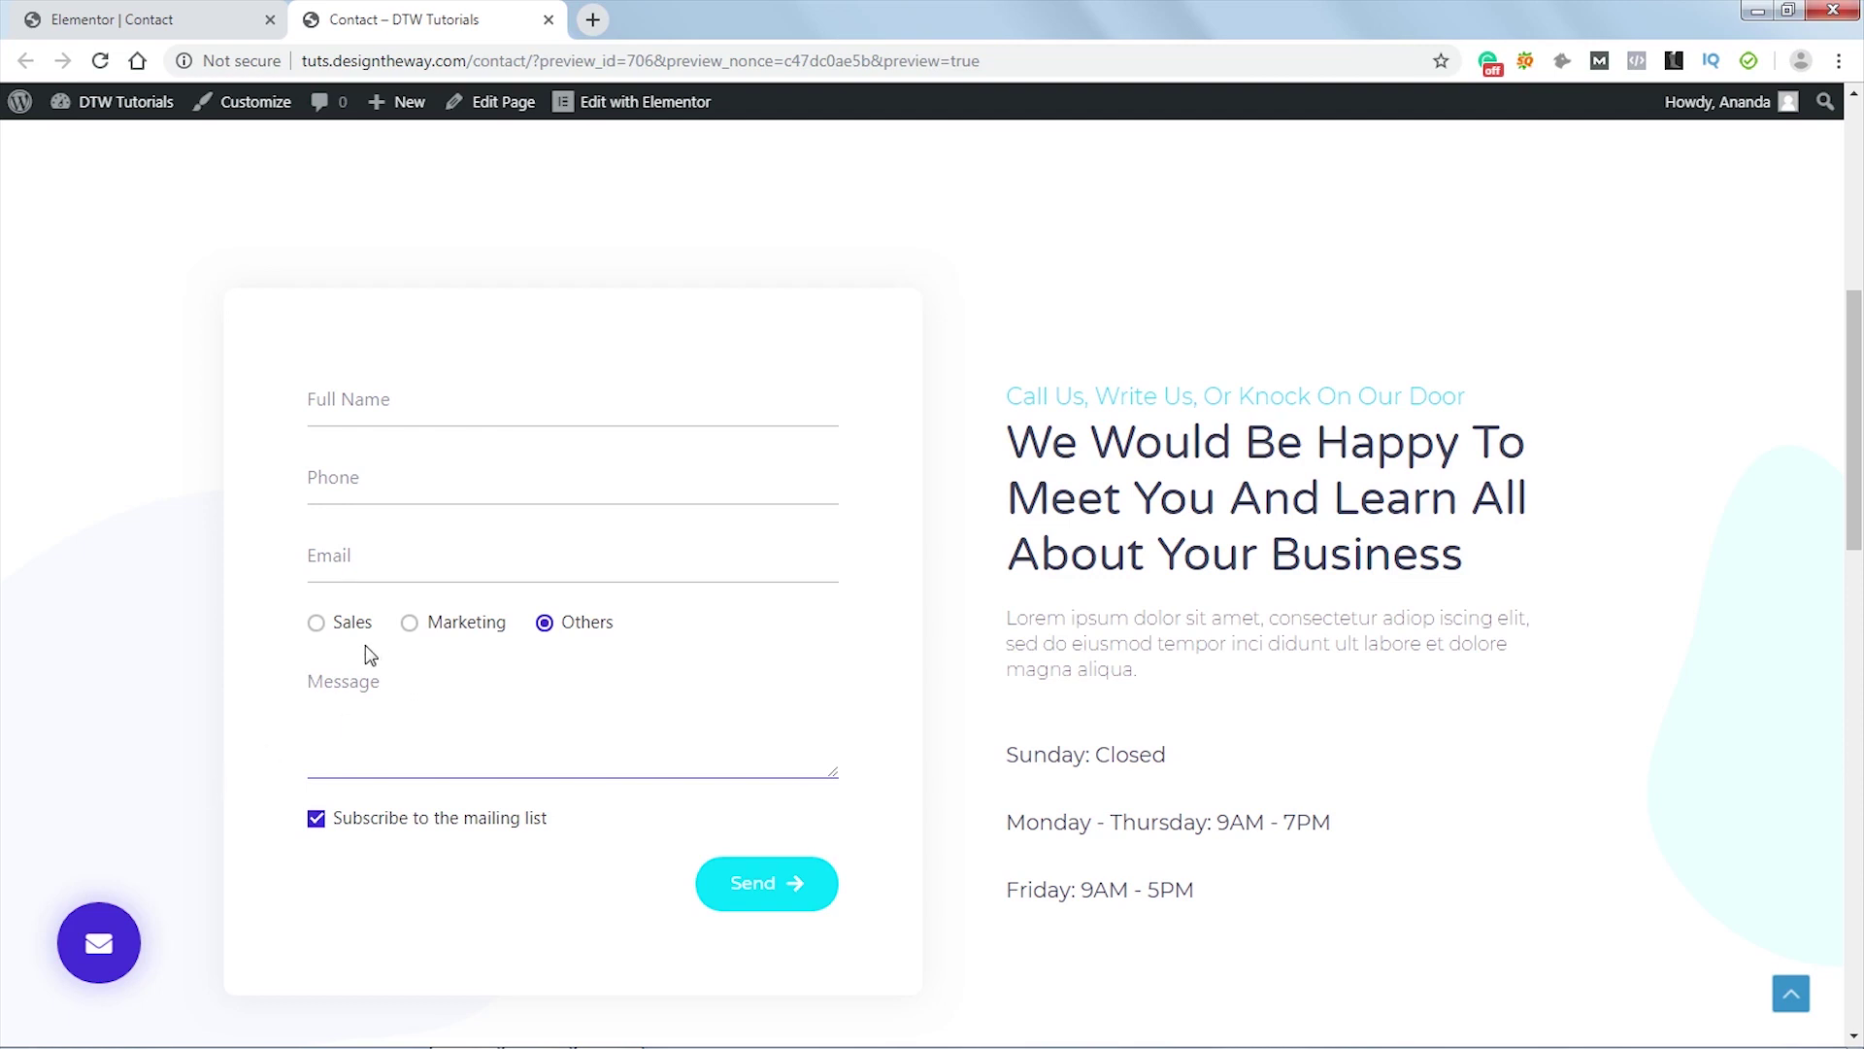
left_click(315, 622)
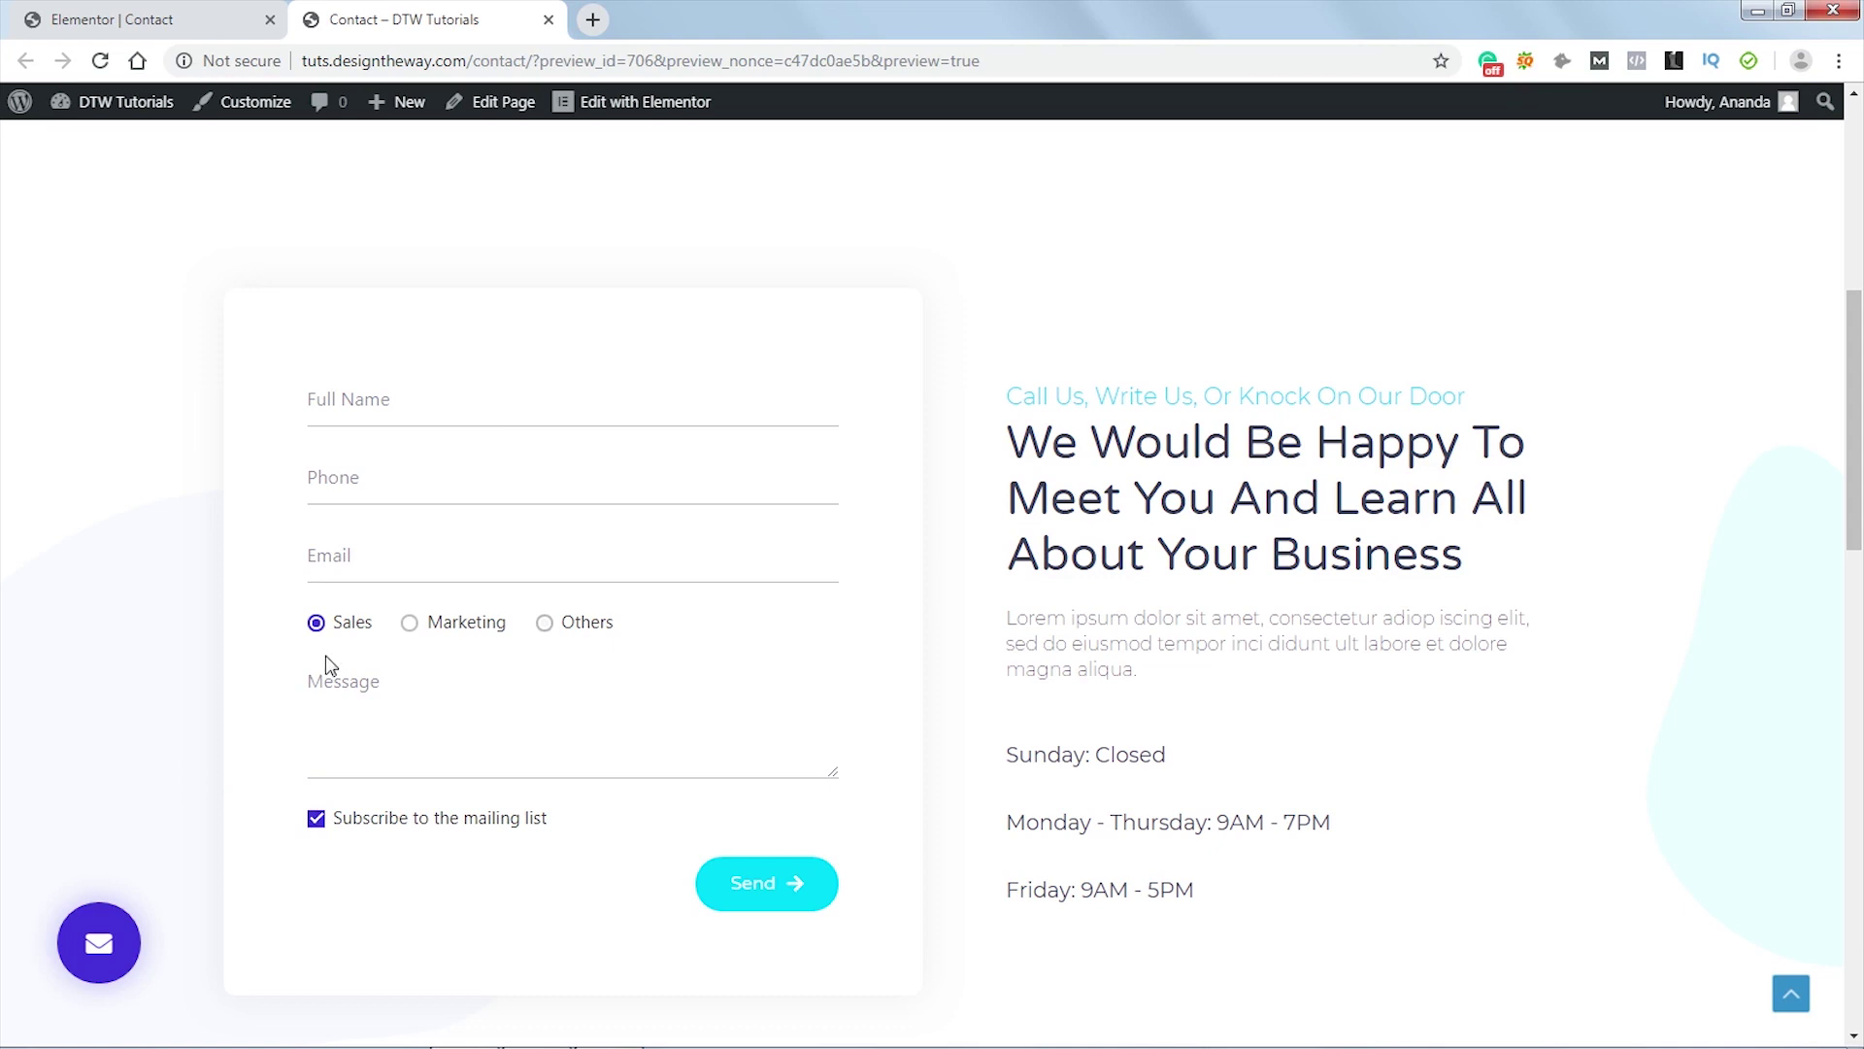
left_click(434, 554)
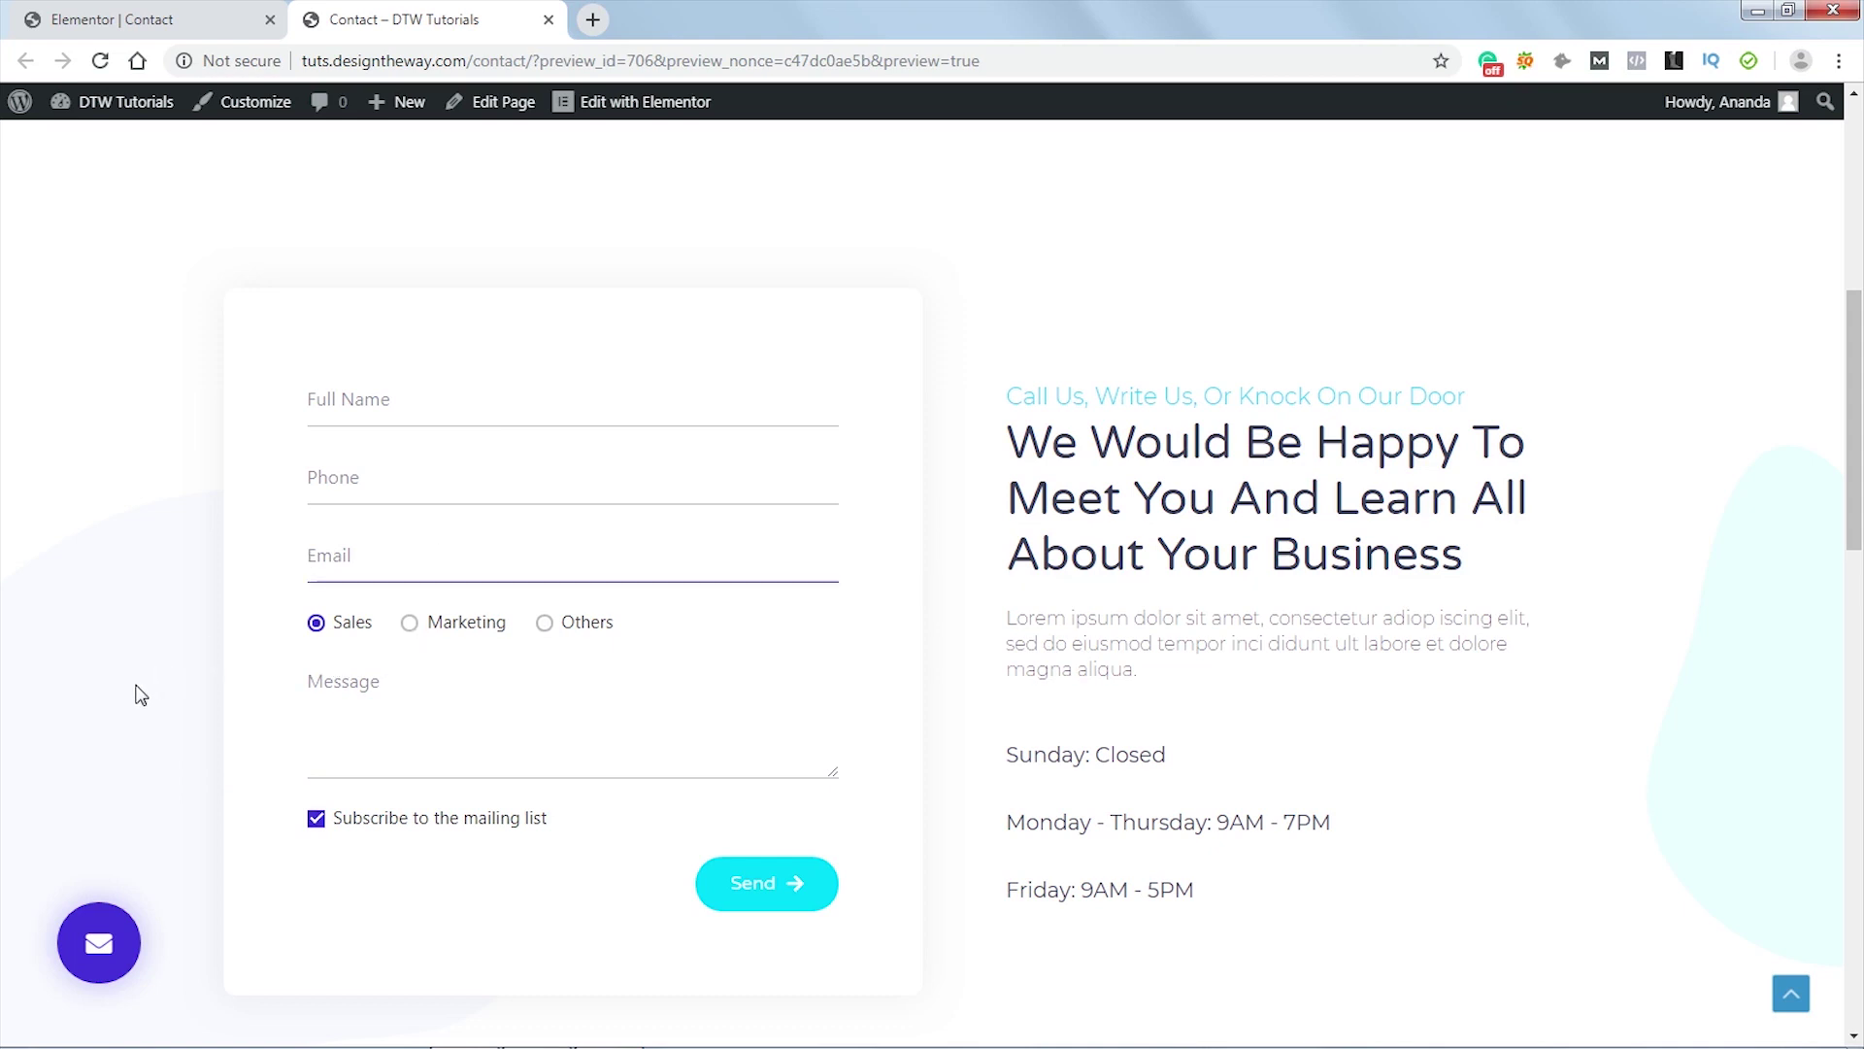